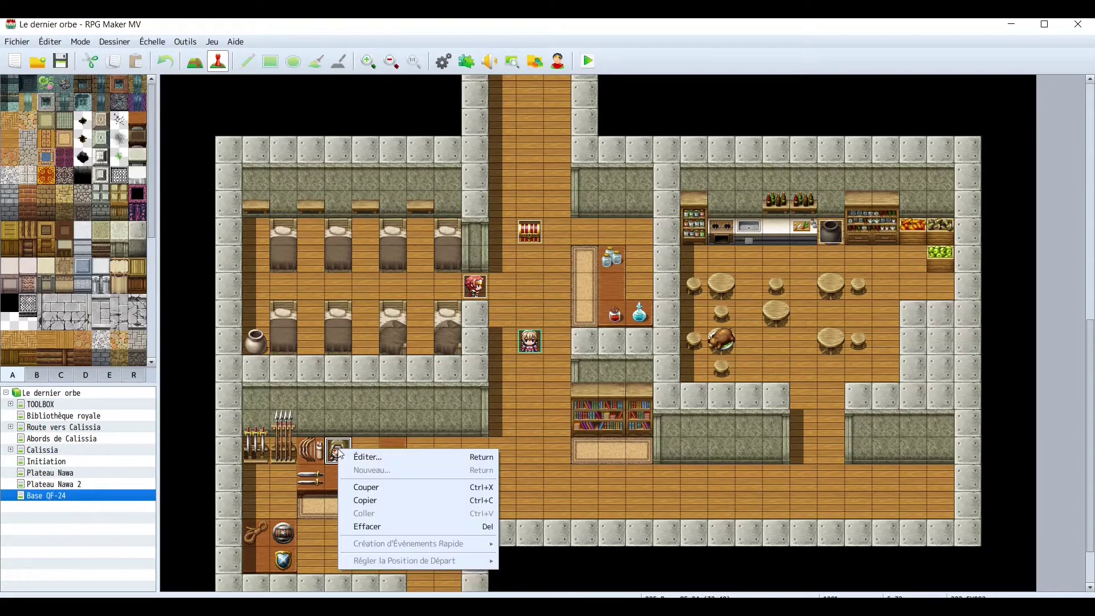
Delete the existing events on the weapons table, bedroom doorway, central corridor and kitchen pot.
left_click(381, 525)
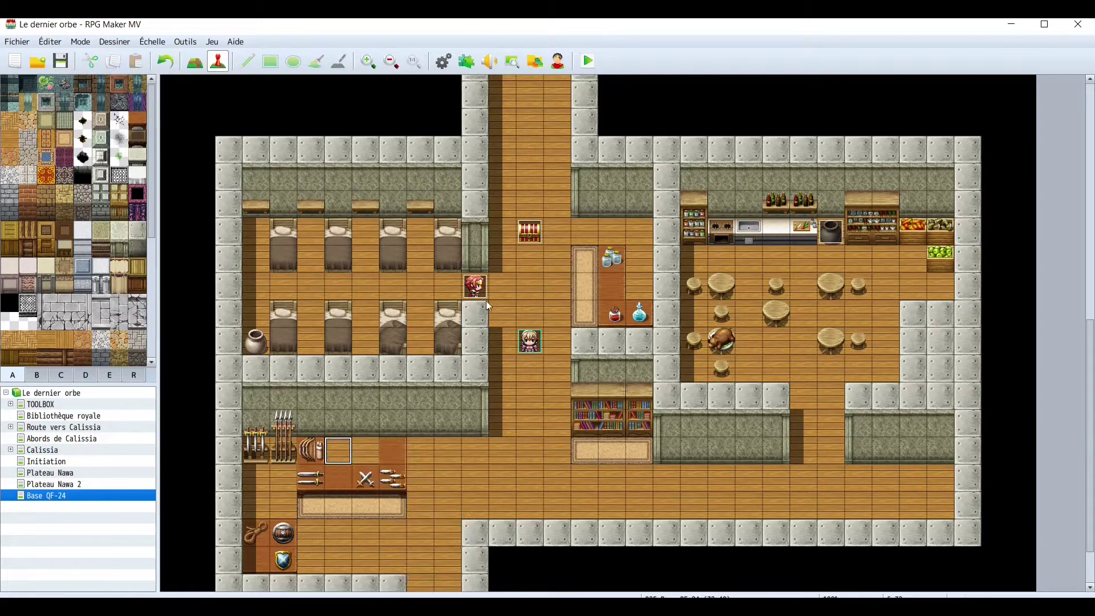
right_click(484, 280)
left_click(519, 356)
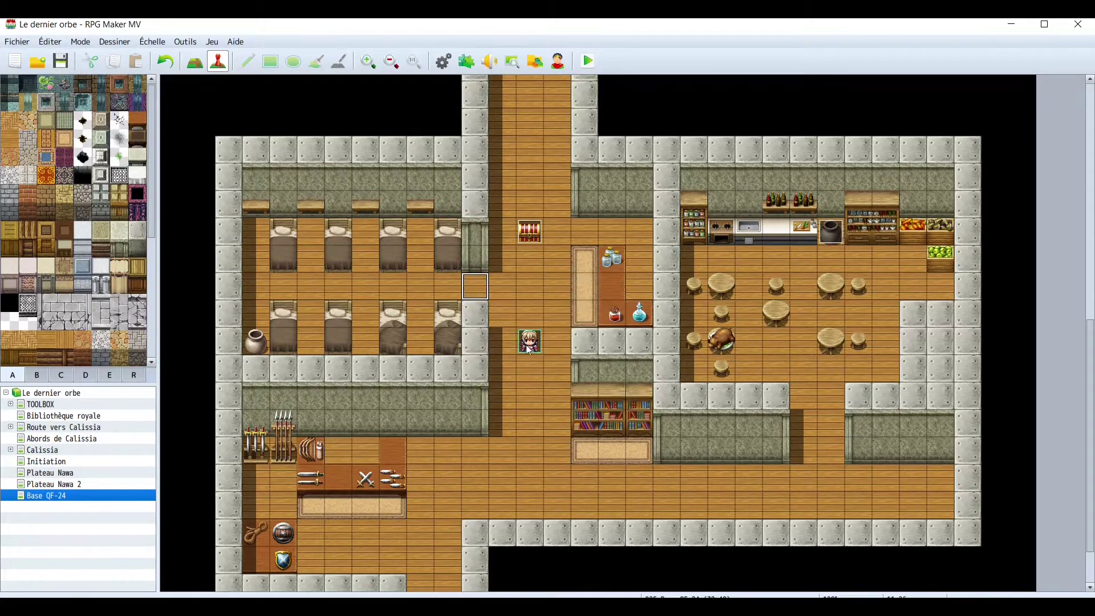
right_click(534, 236)
left_click(568, 309)
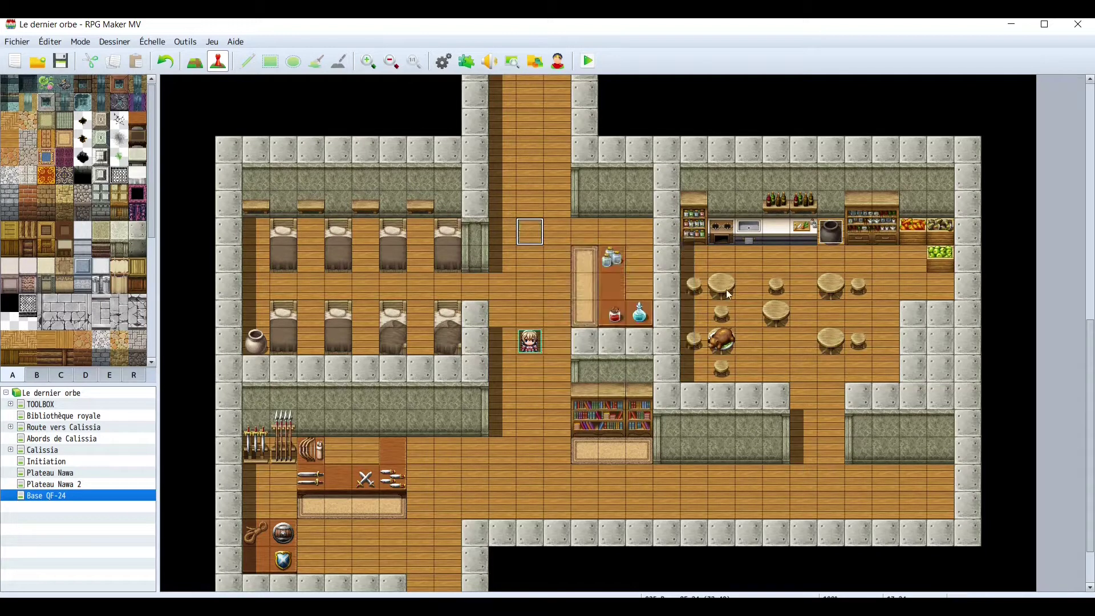
right_click(825, 235)
left_click(838, 311)
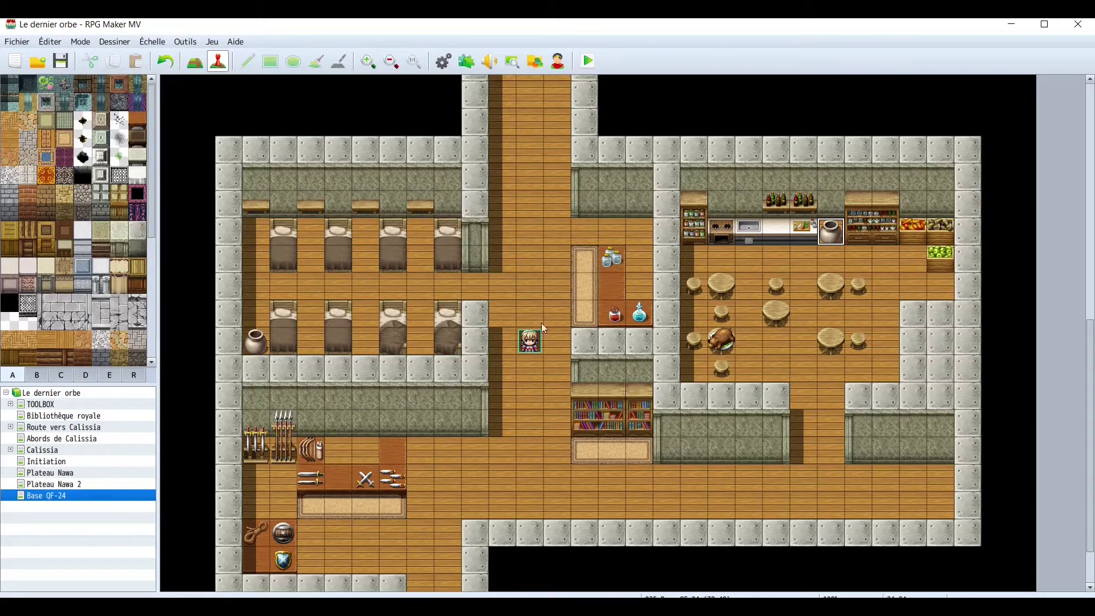
Create a new event in the central corridor, three tiles above the player's starting position.
right_click(529, 207)
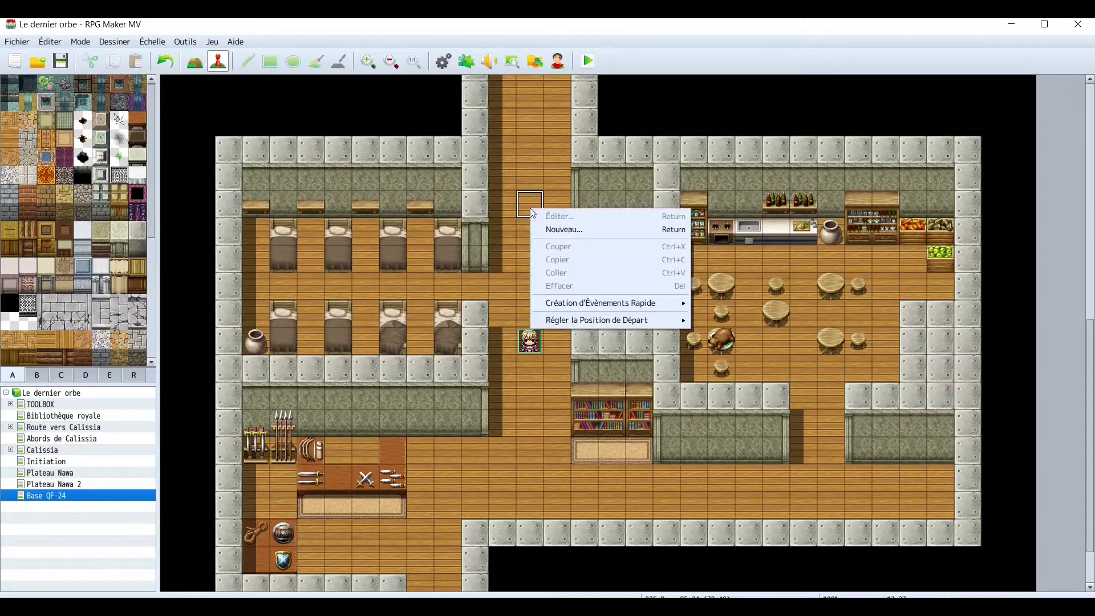
left_click(528, 259)
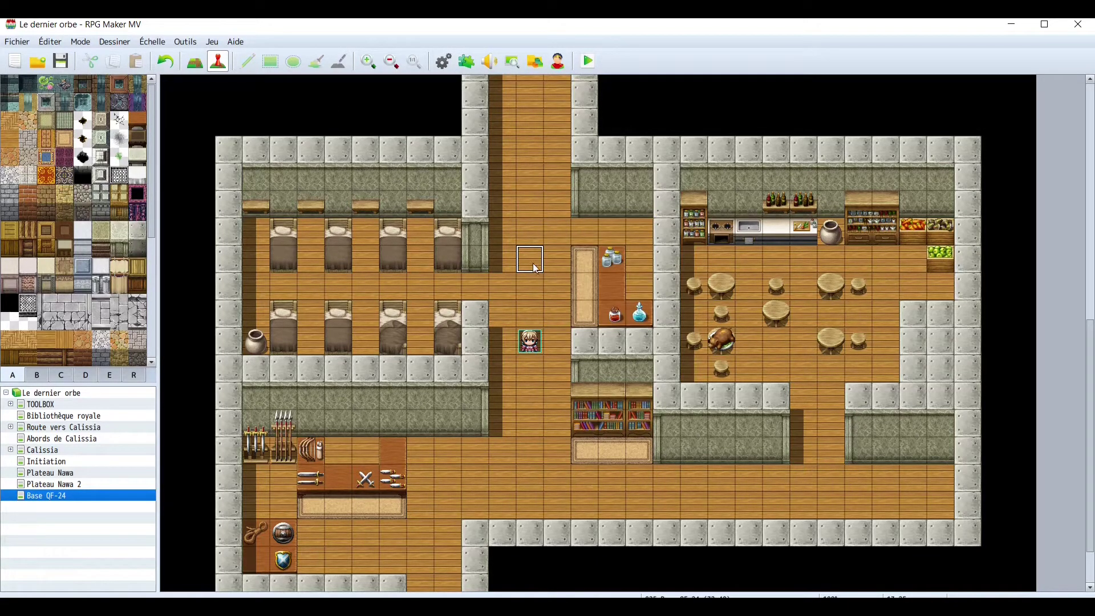
double_click(505, 290)
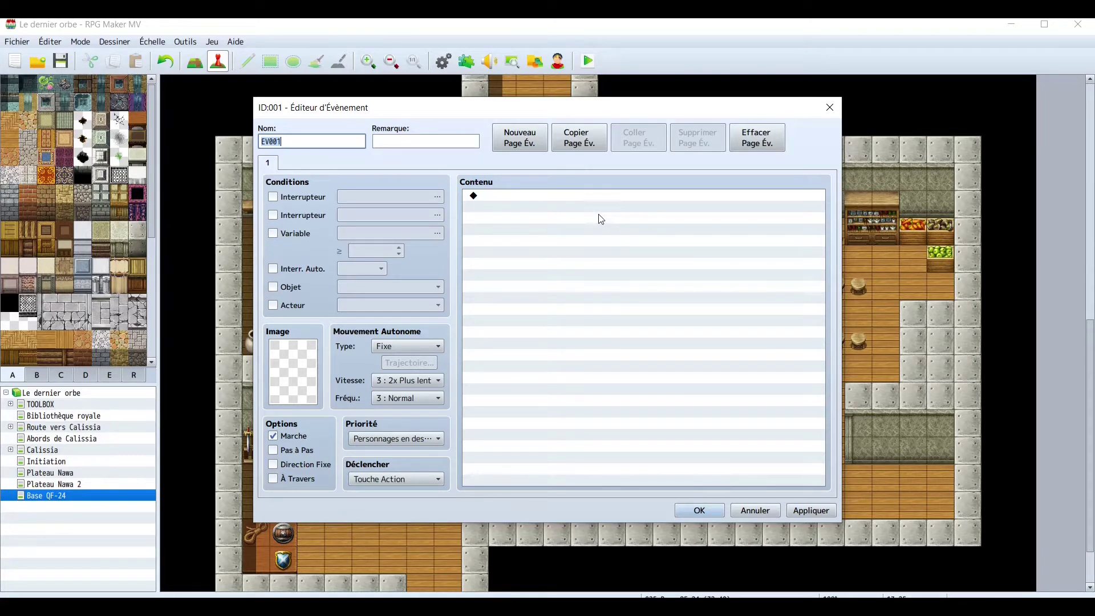
double_click(530, 196)
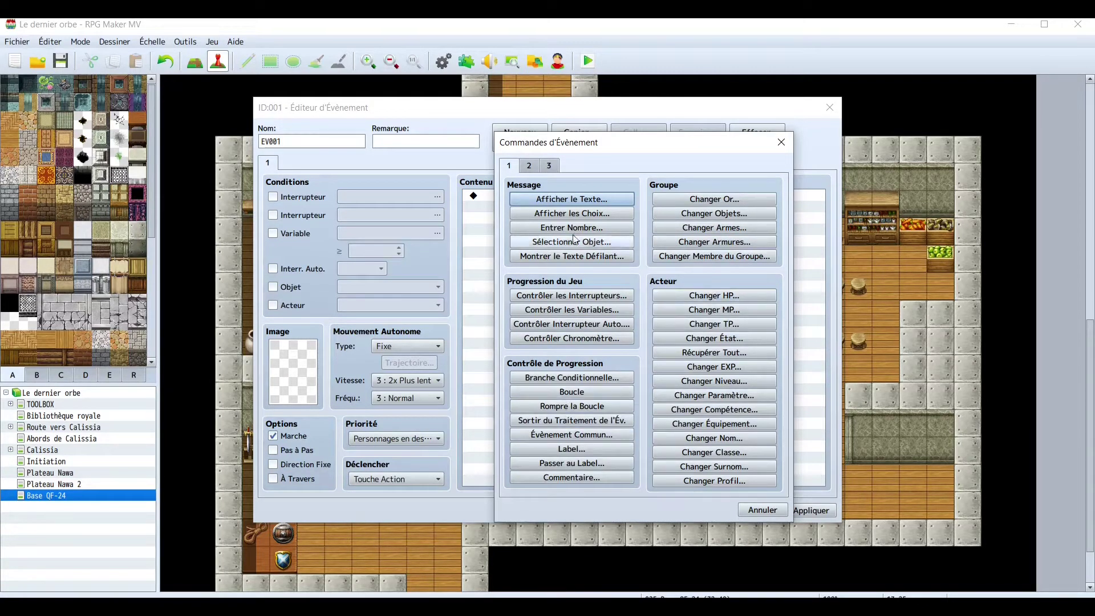
left_click(530, 166)
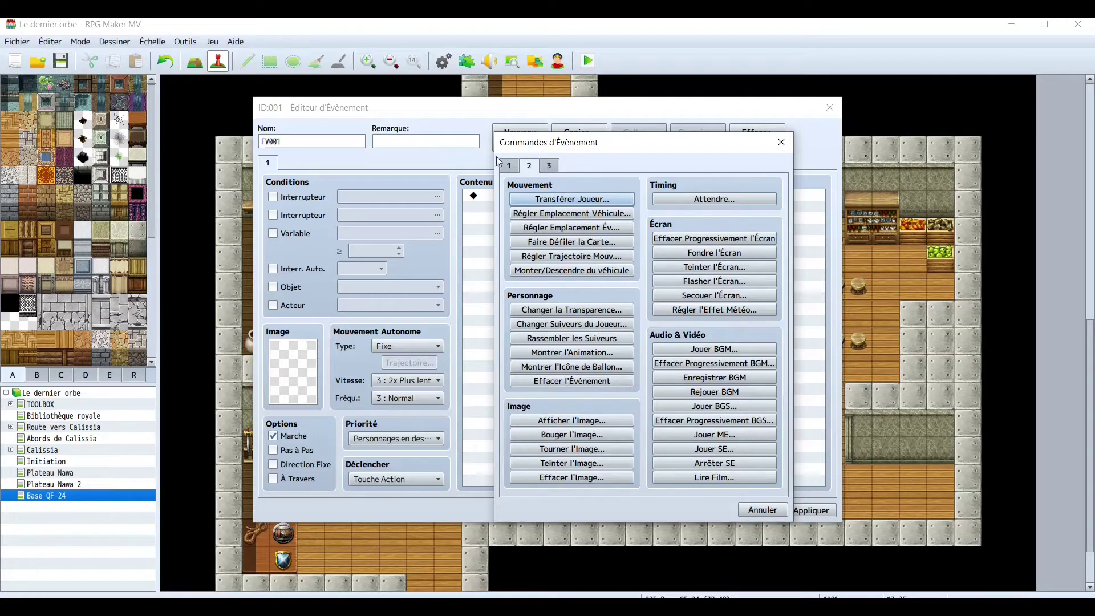
left_click(781, 142)
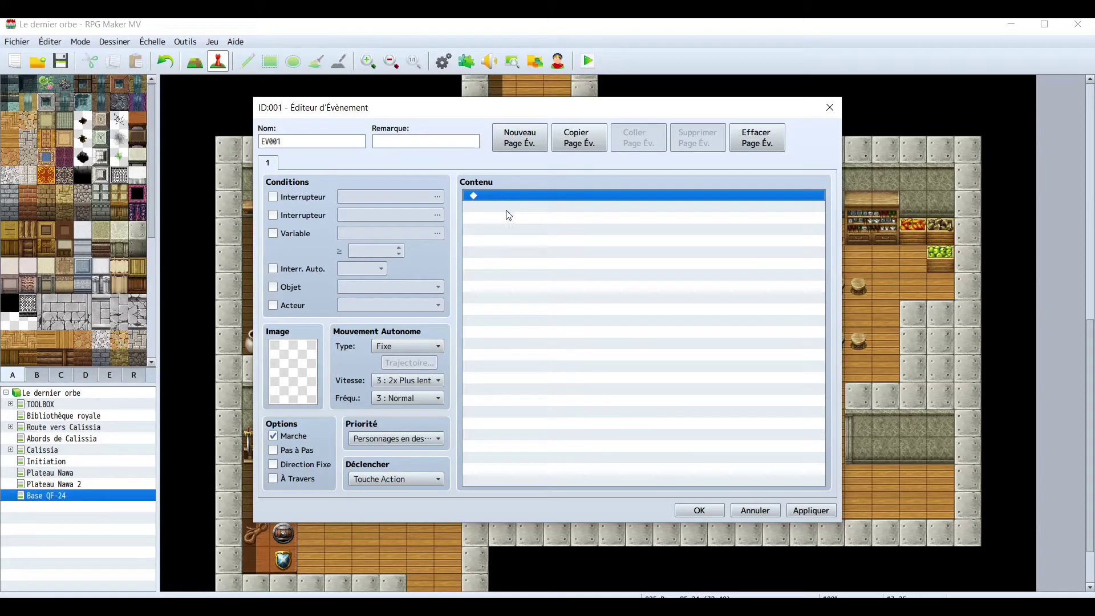
Add an Afficher le Texte command with the message "Bonjour !" to the event's contents.
double_click(541, 197)
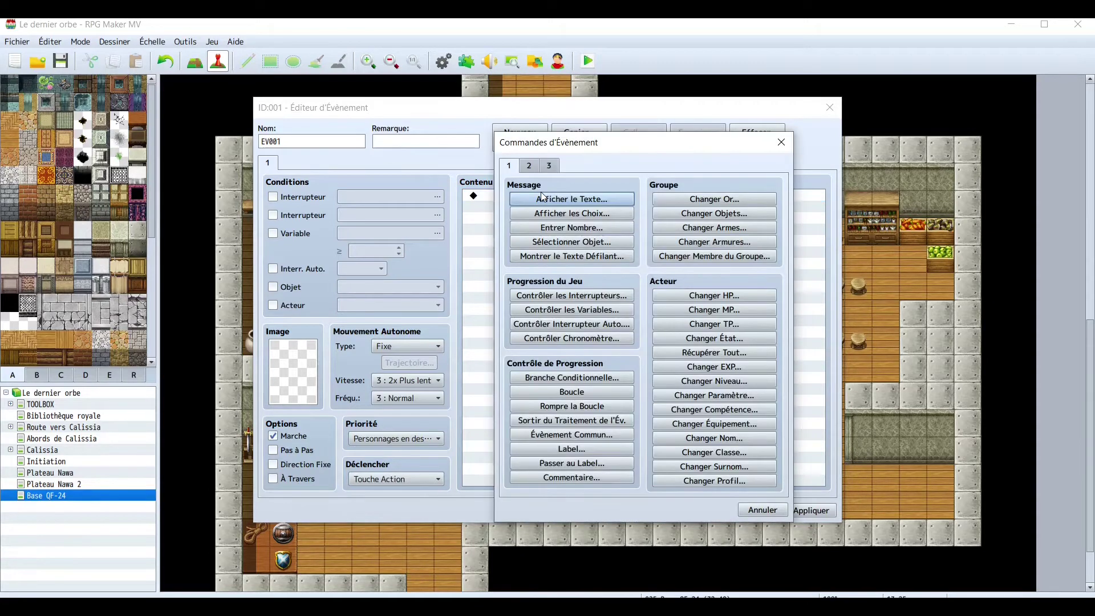
left_click(549, 201)
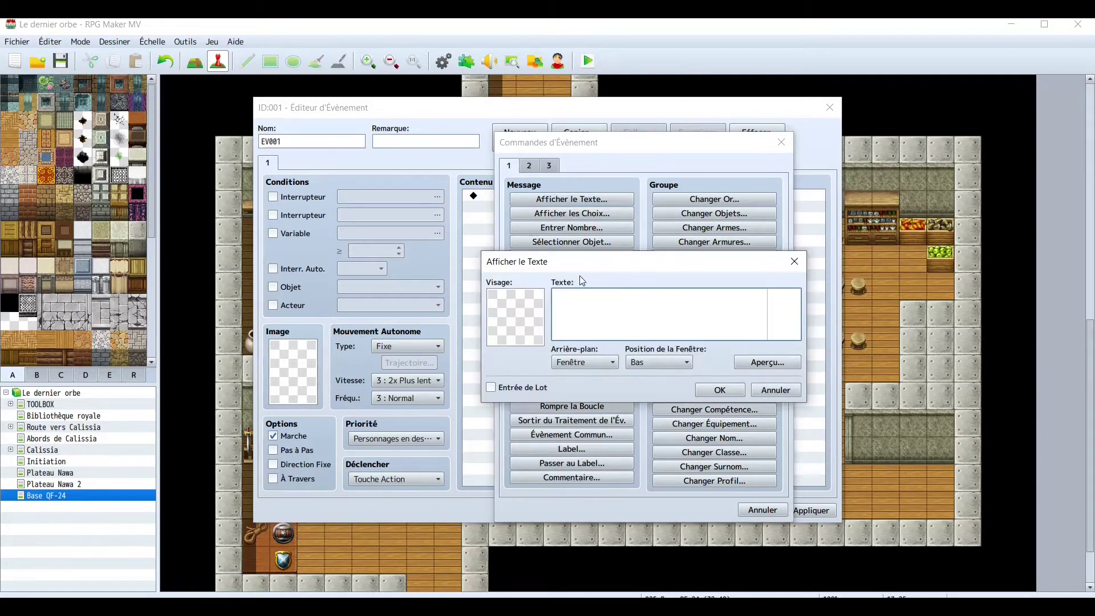
type("Bonjour !")
left_click(713, 390)
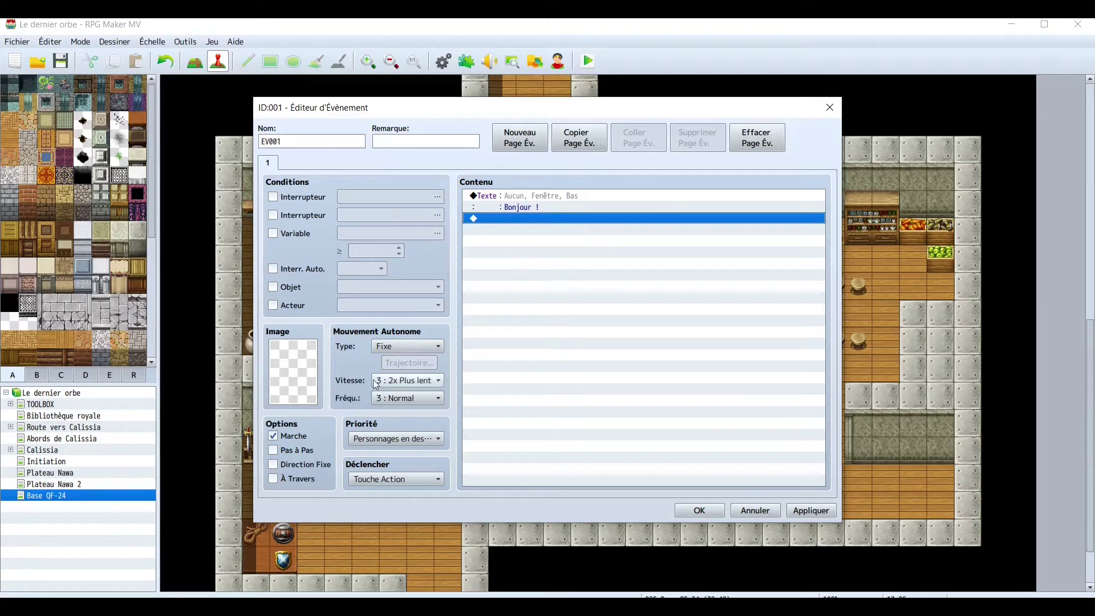
Assign the front-facing middle sprite of the first red-haired character in Actor1 as the event's image, and save the event.
double_click(297, 360)
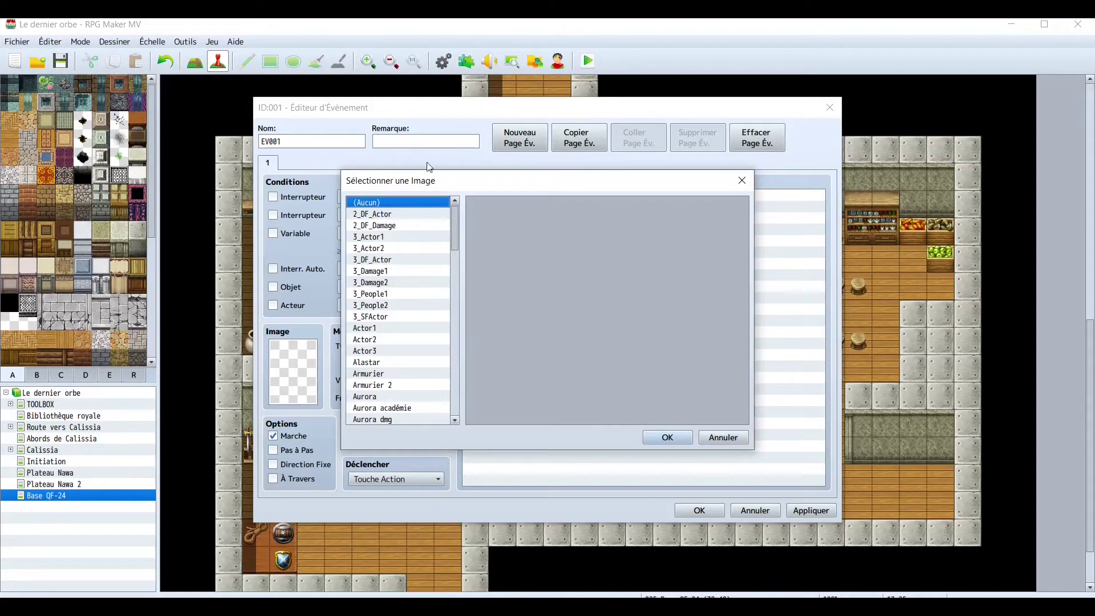
left_click(406, 226)
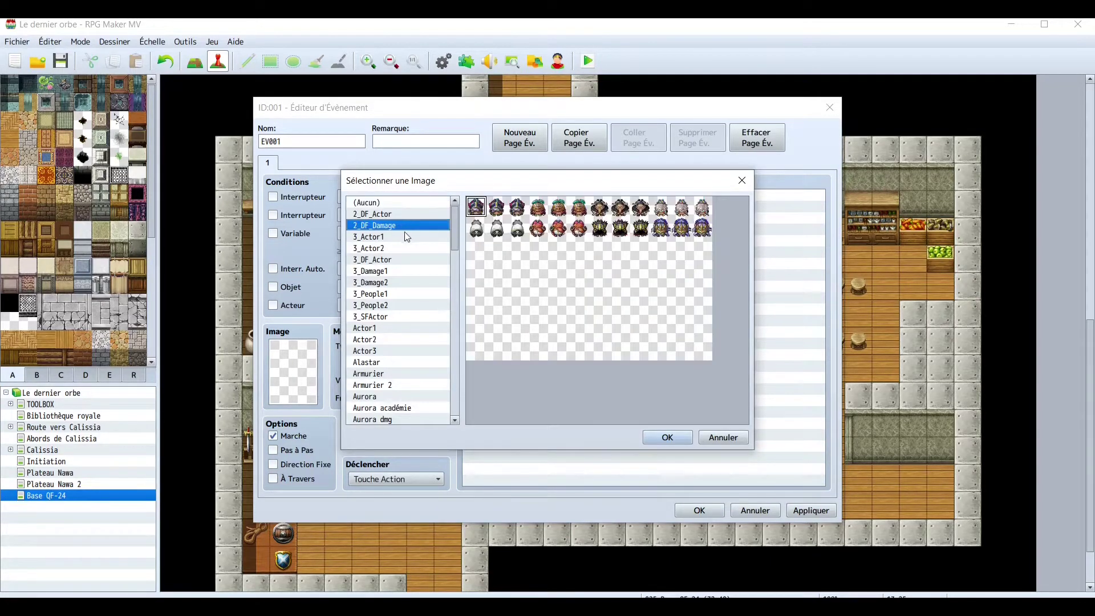
left_click(405, 249)
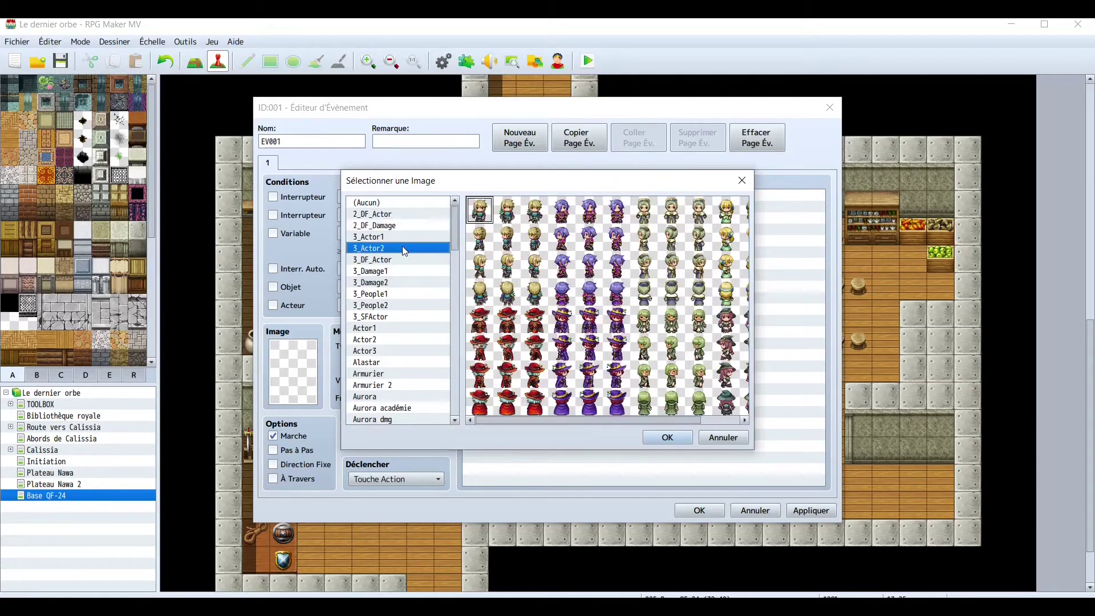
left_click(400, 328)
left_click(388, 341)
left_click(389, 352)
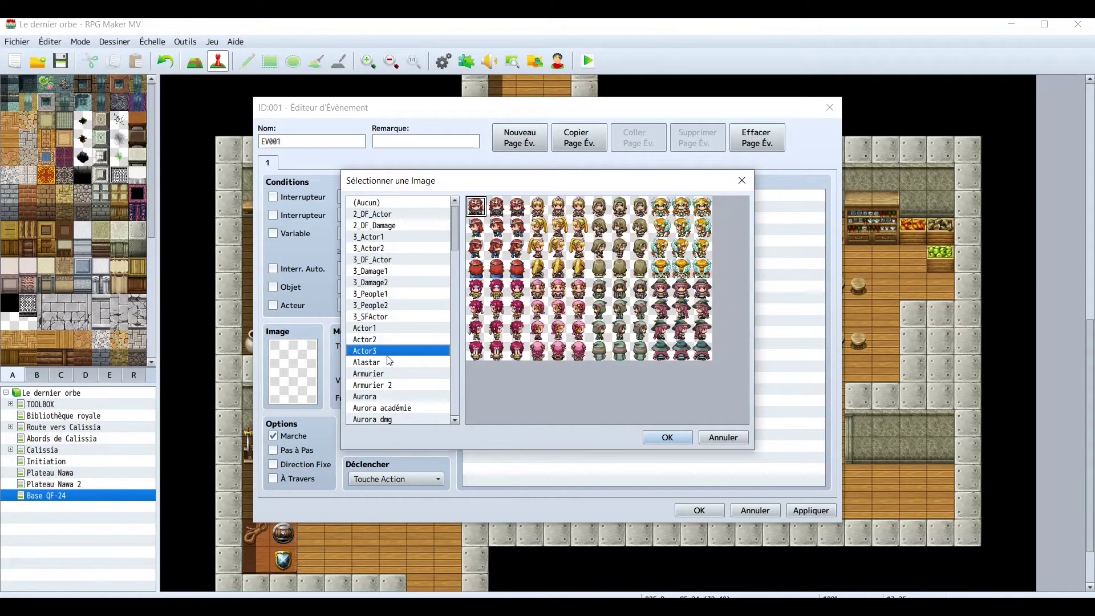
scroll(425, 371, "down", 1)
scroll(427, 377, "down", 1)
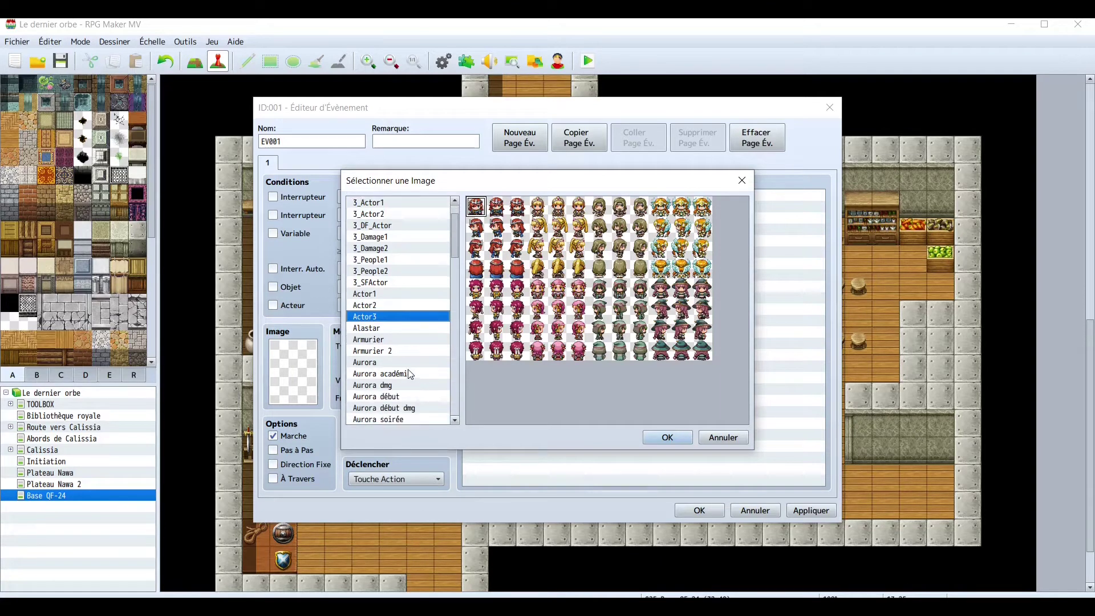
left_click(374, 364)
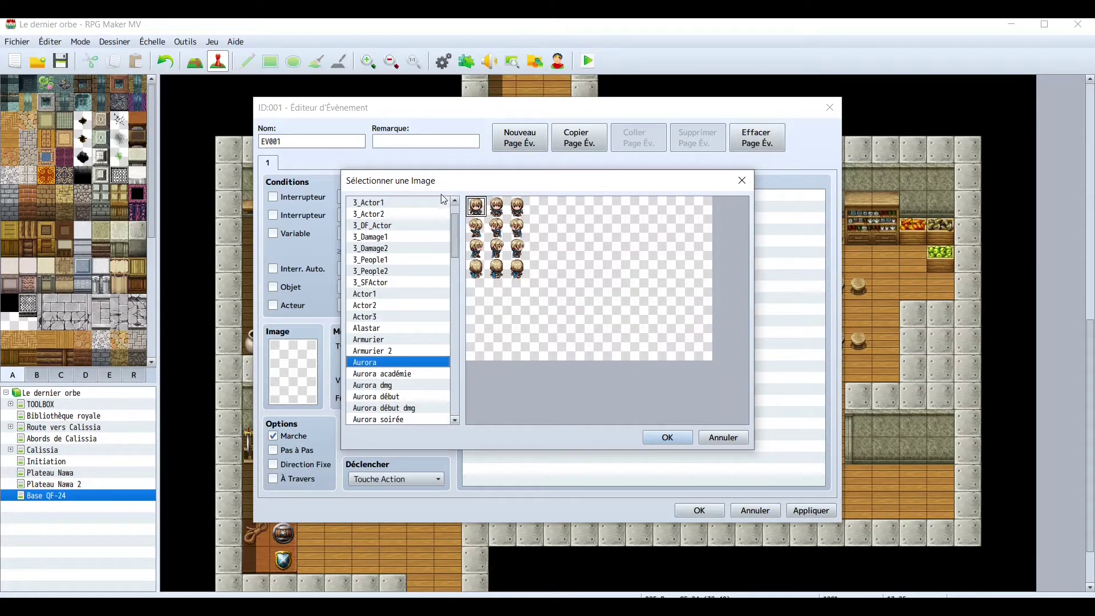
left_click(382, 294)
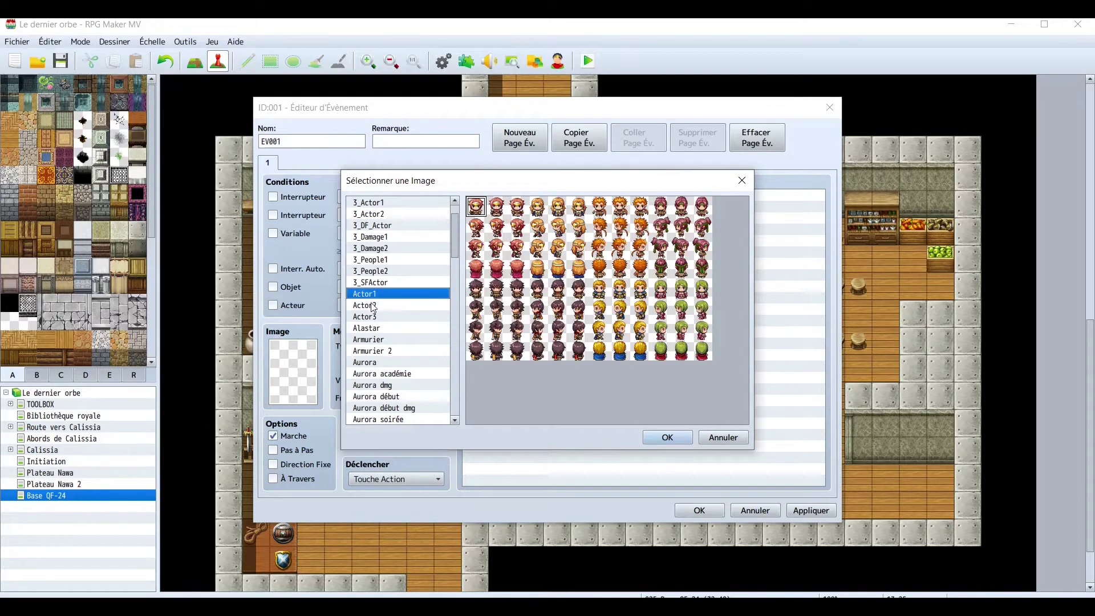
left_click(496, 215)
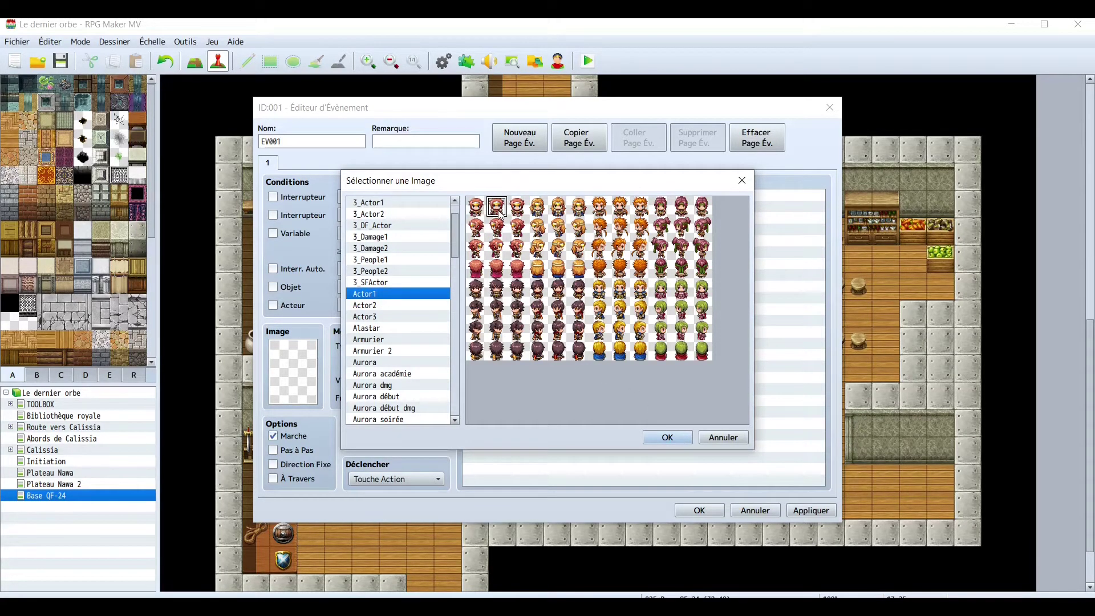
left_click(674, 447)
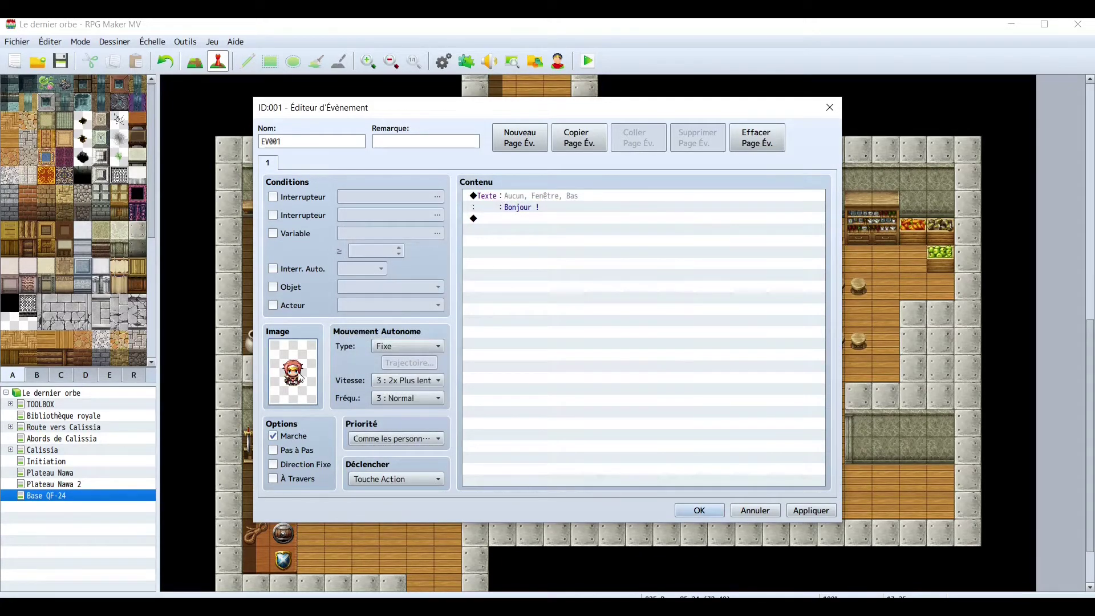
left_click(794, 515)
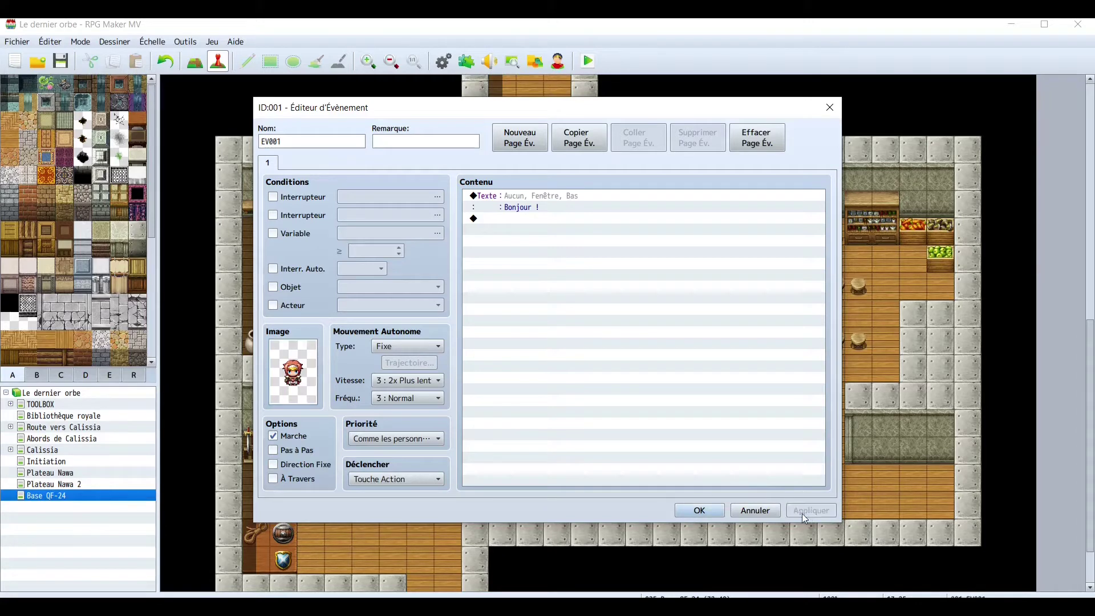
left_click(694, 511)
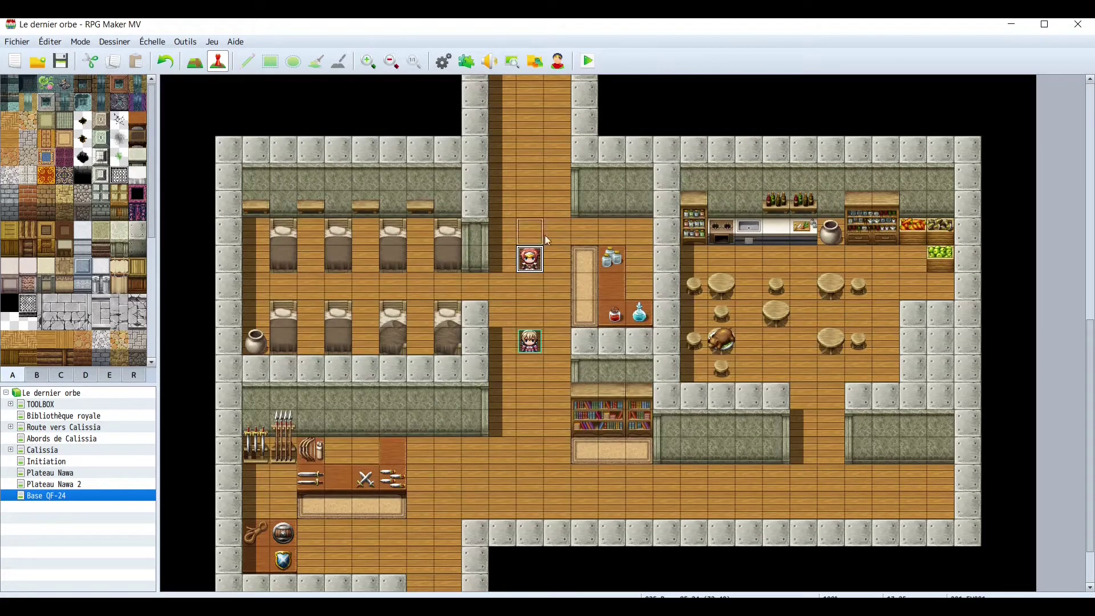
Move the red-haired character's event two tiles up the corridor.
left_click_drag(545, 235, 549, 235)
left_click_drag(513, 310, 529, 217)
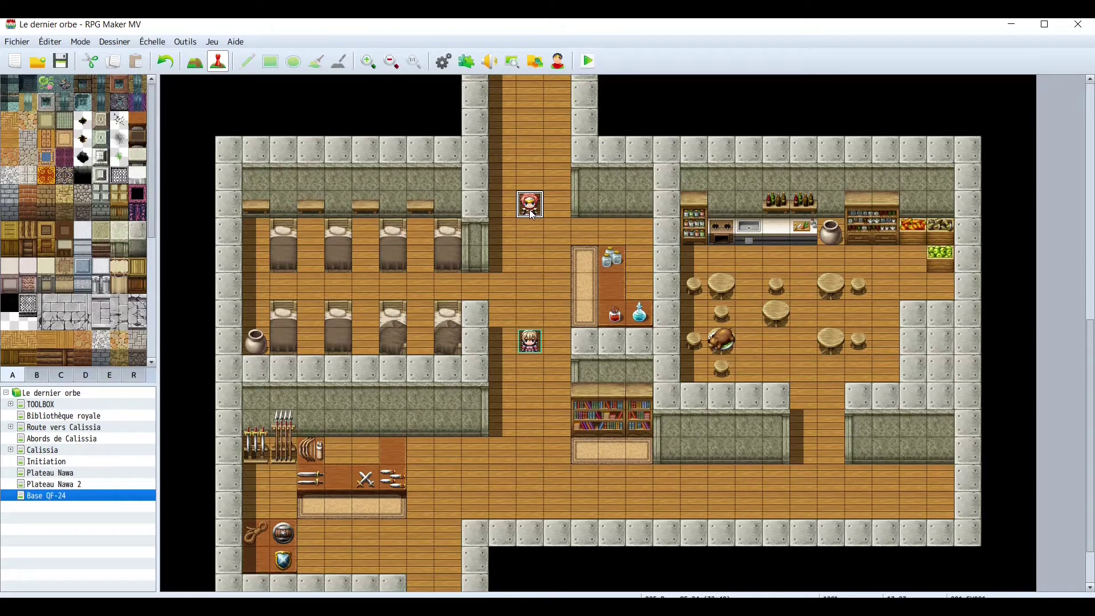
Review the character event's Priorité options, choosing Comme les personnages, and examine the Déclencher options and their descriptions.
double_click(531, 210)
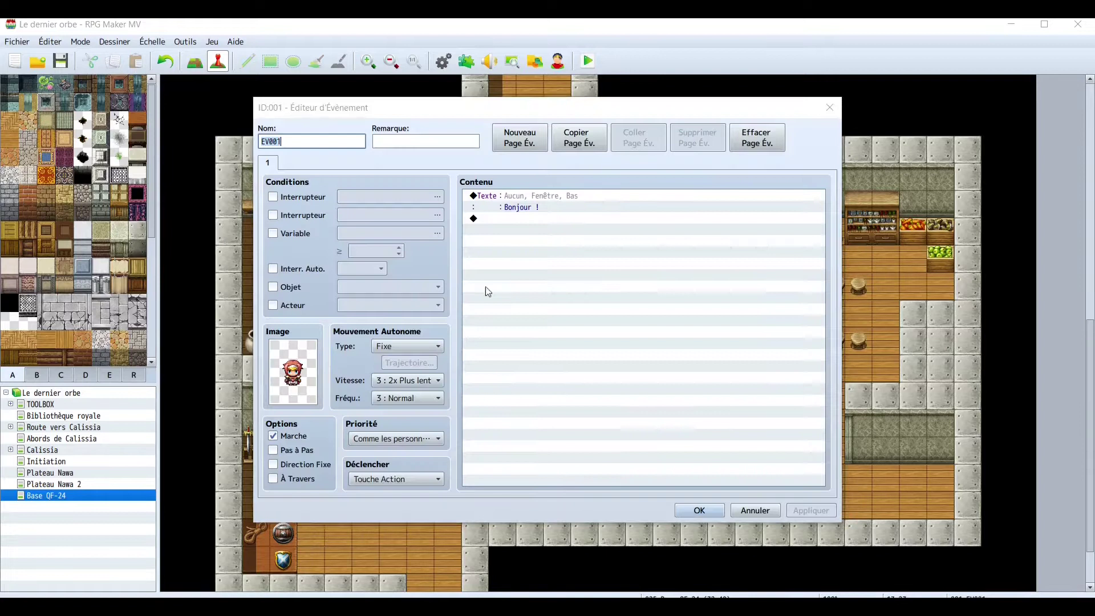
left_click(429, 437)
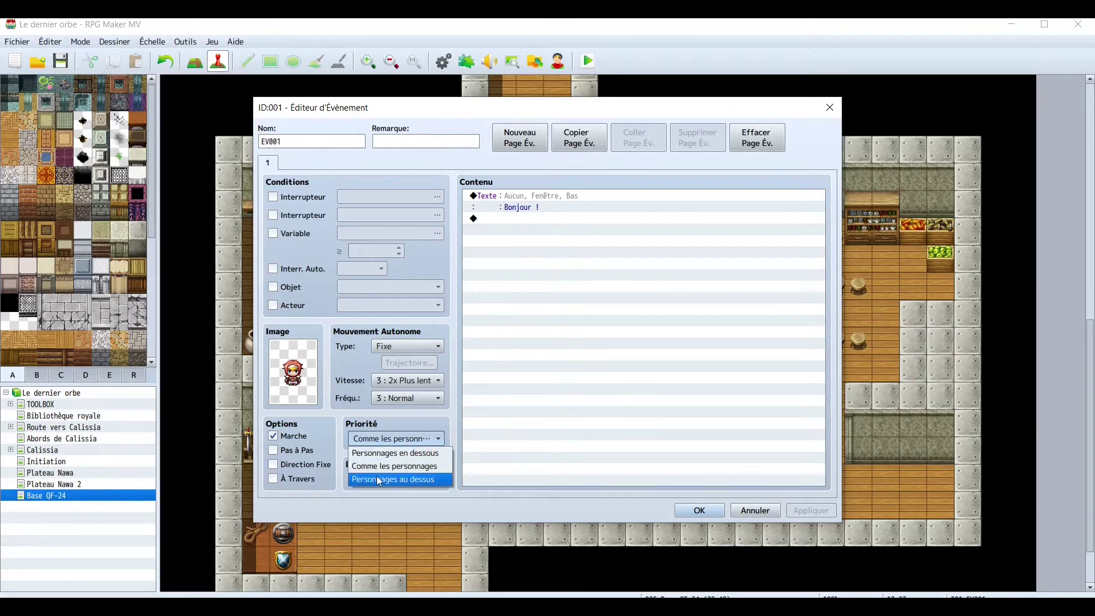
left_click(400, 468)
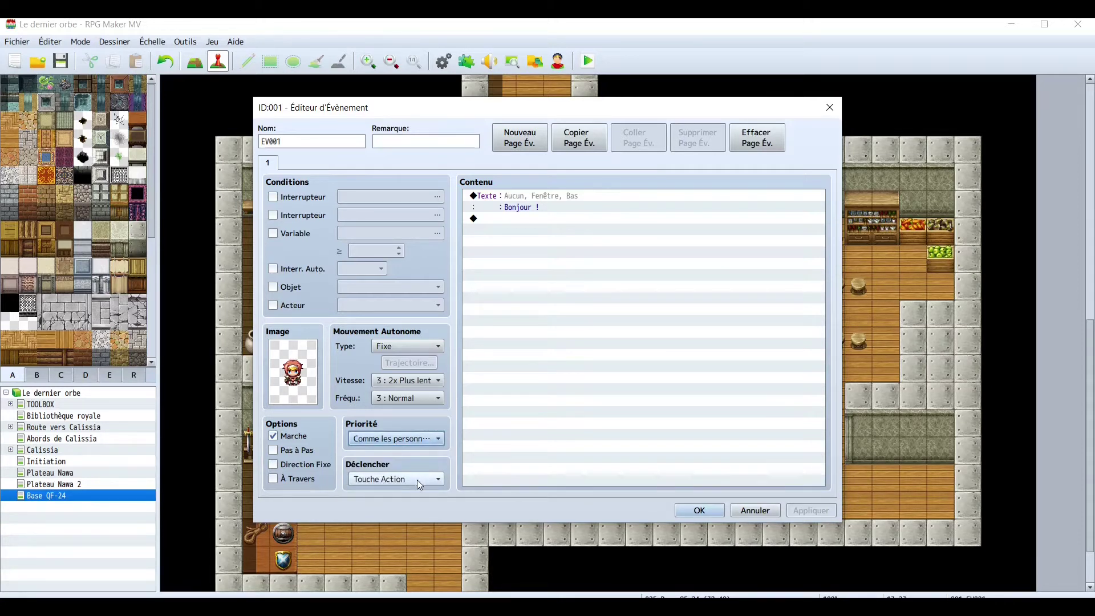
left_click(417, 482)
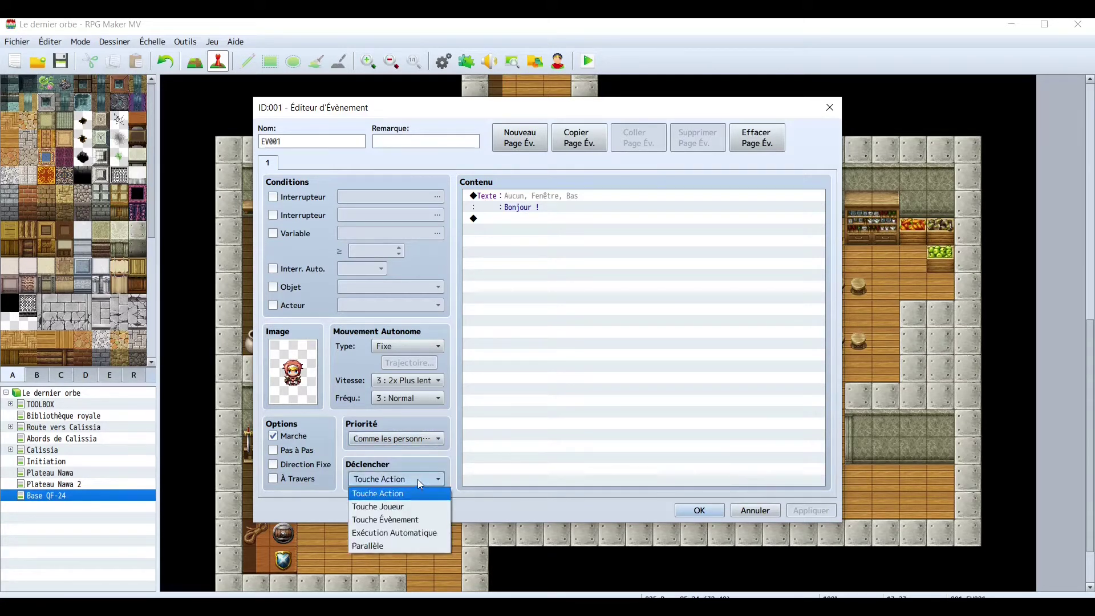
left_click(593, 327)
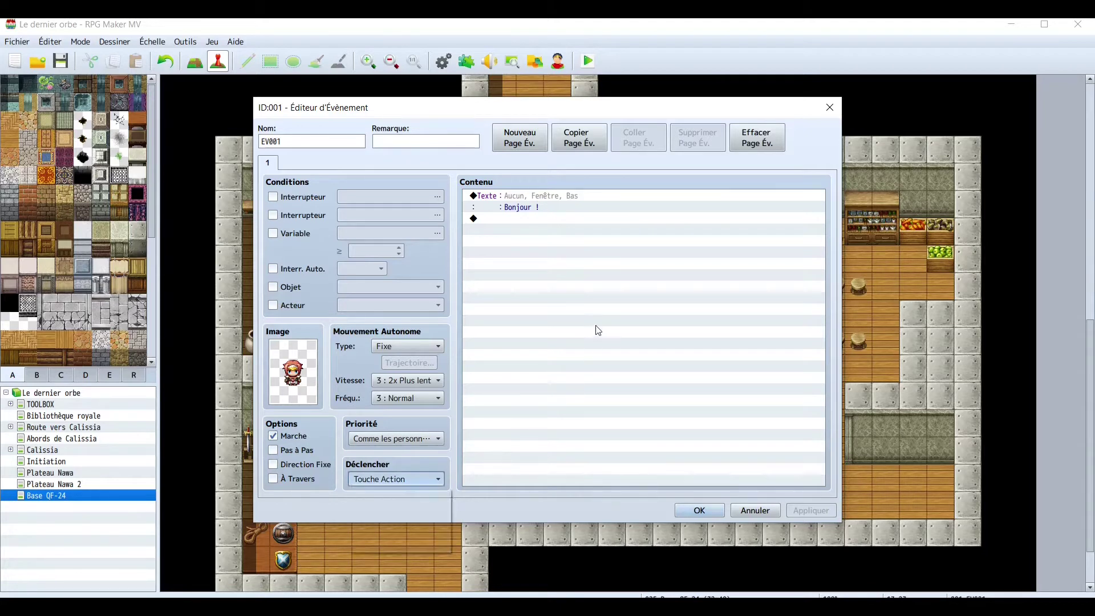
left_click(588, 314)
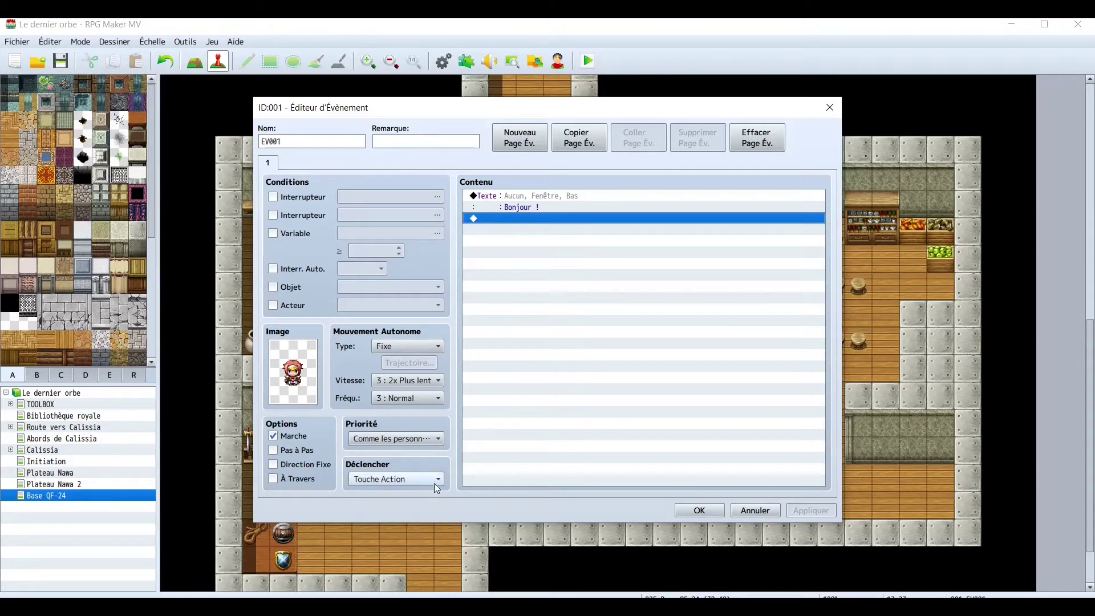
mouse_move(420, 486)
mouse_move(425, 485)
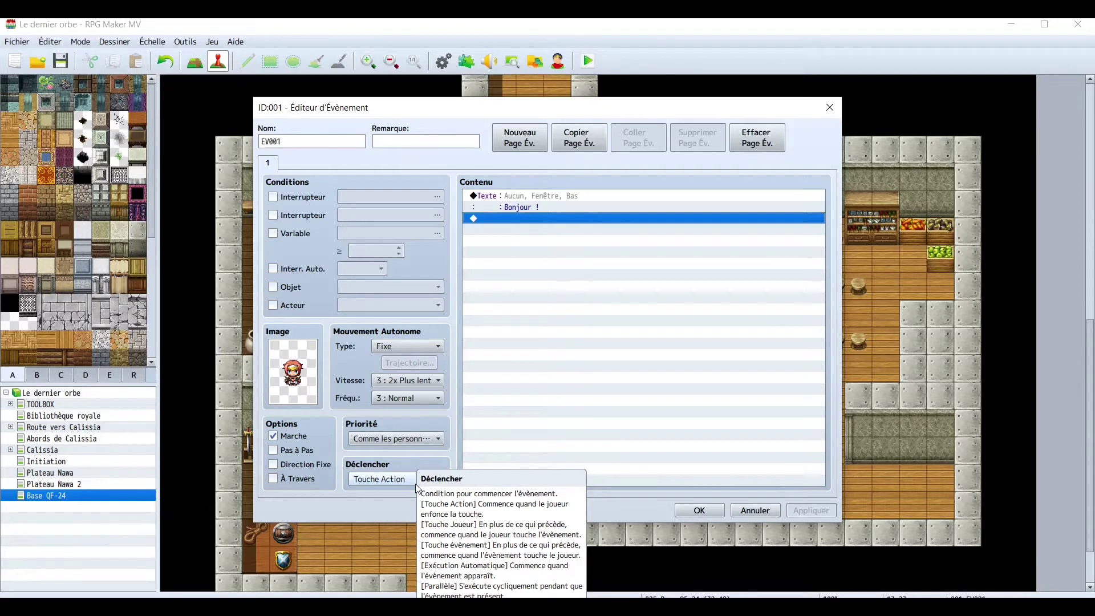
left_click(415, 481)
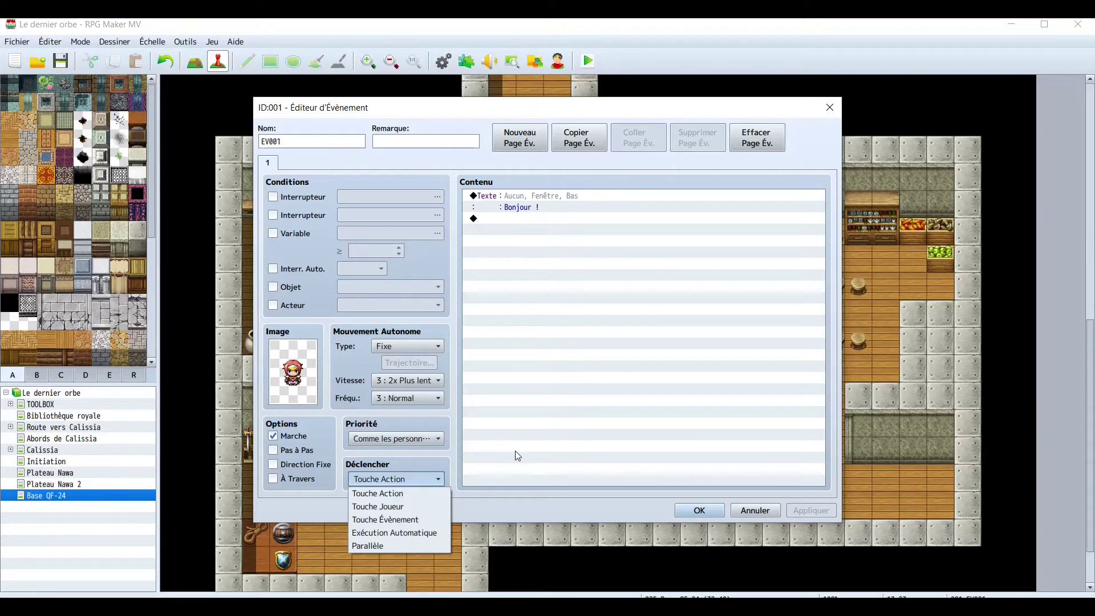
left_click(489, 471)
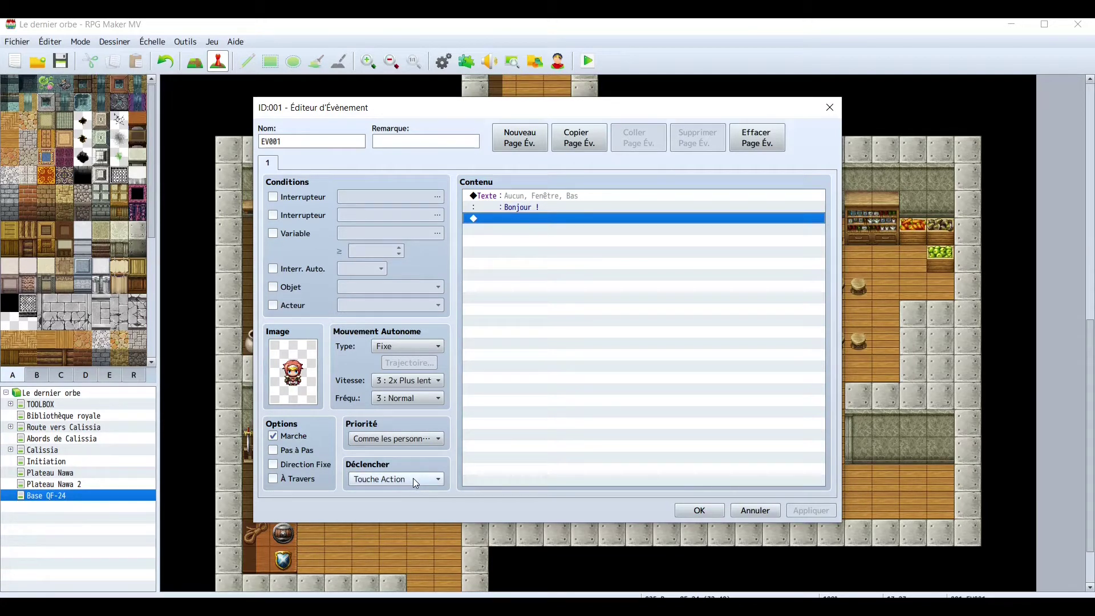
left_click(693, 510)
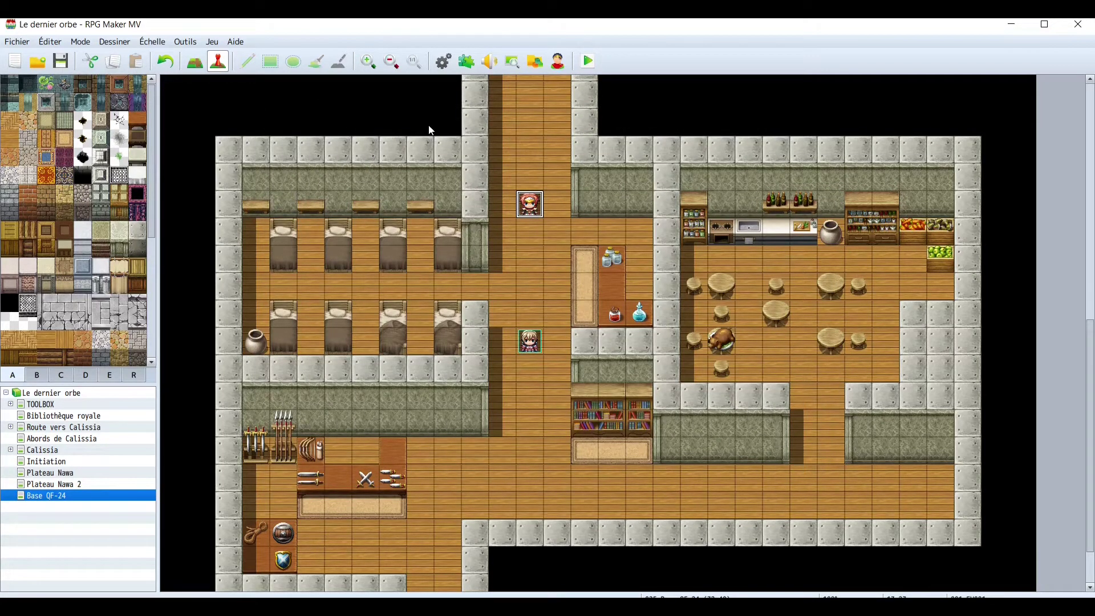
Create a new event on the wall tile above the dormitory's upper-right corner and set its Déclencher to Parallèle.
double_click(456, 151)
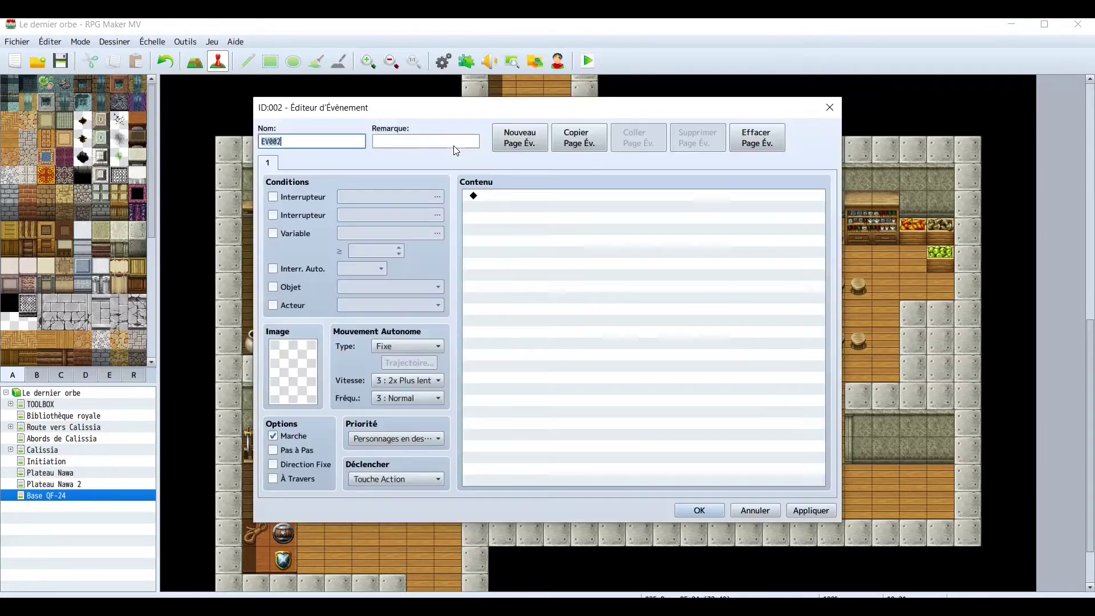
left_click(441, 479)
left_click(421, 478)
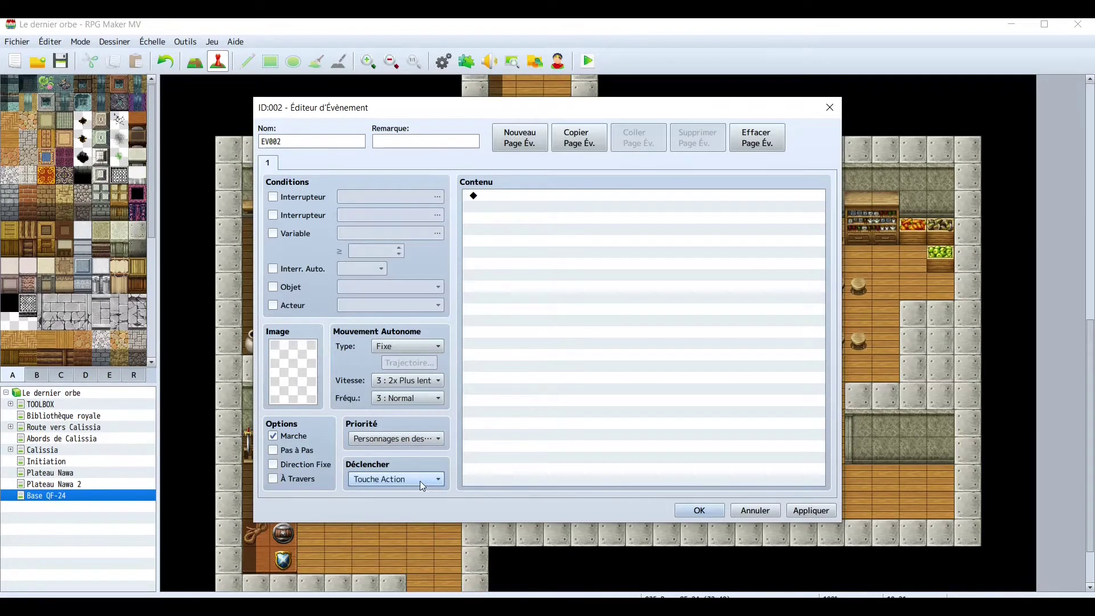
mouse_move(420, 481)
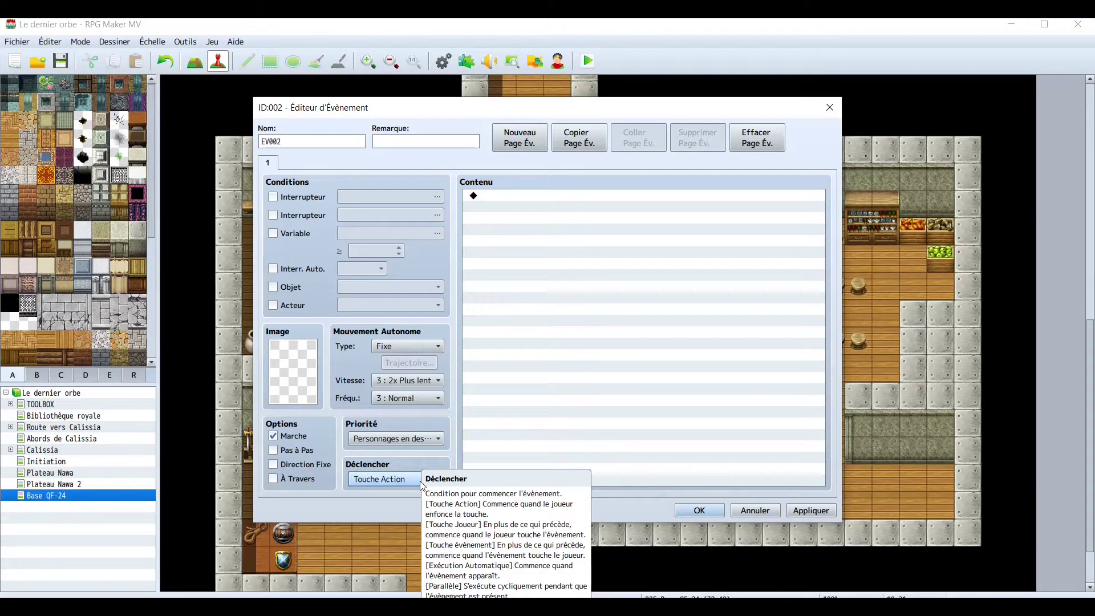
left_click(421, 482)
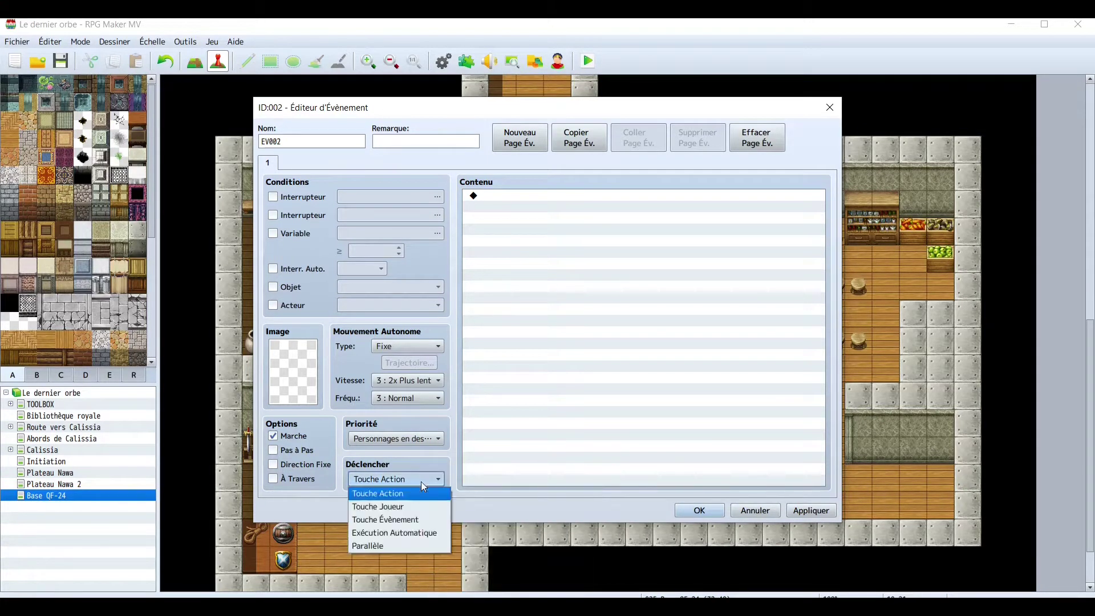
left_click(377, 545)
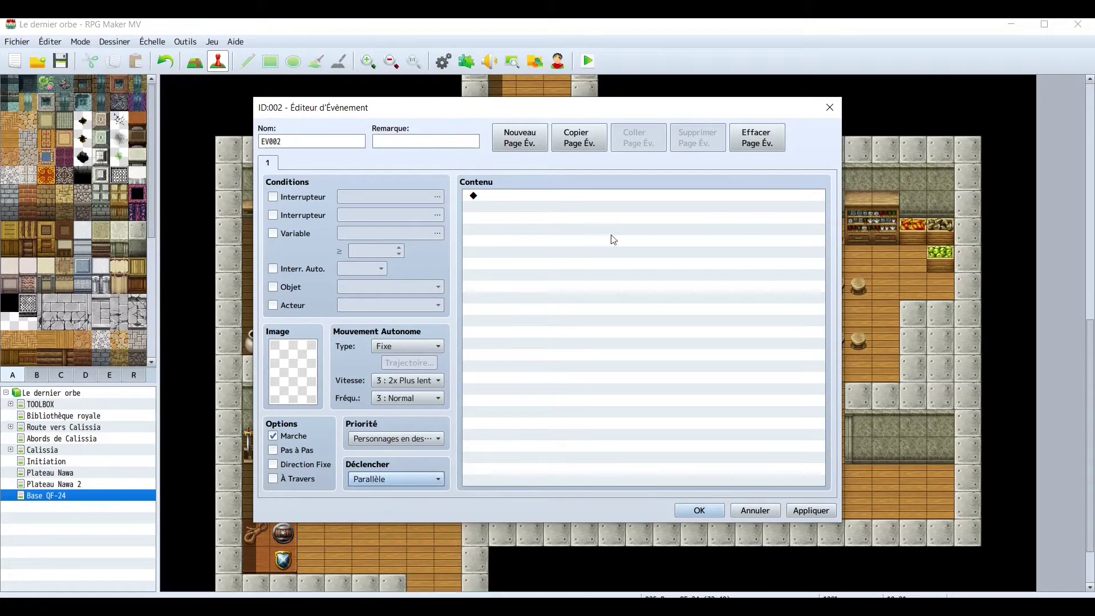
Add a Régler l'Effet Météo command with type Neige and Puissance 2 to the new event, and save the event.
double_click(536, 198)
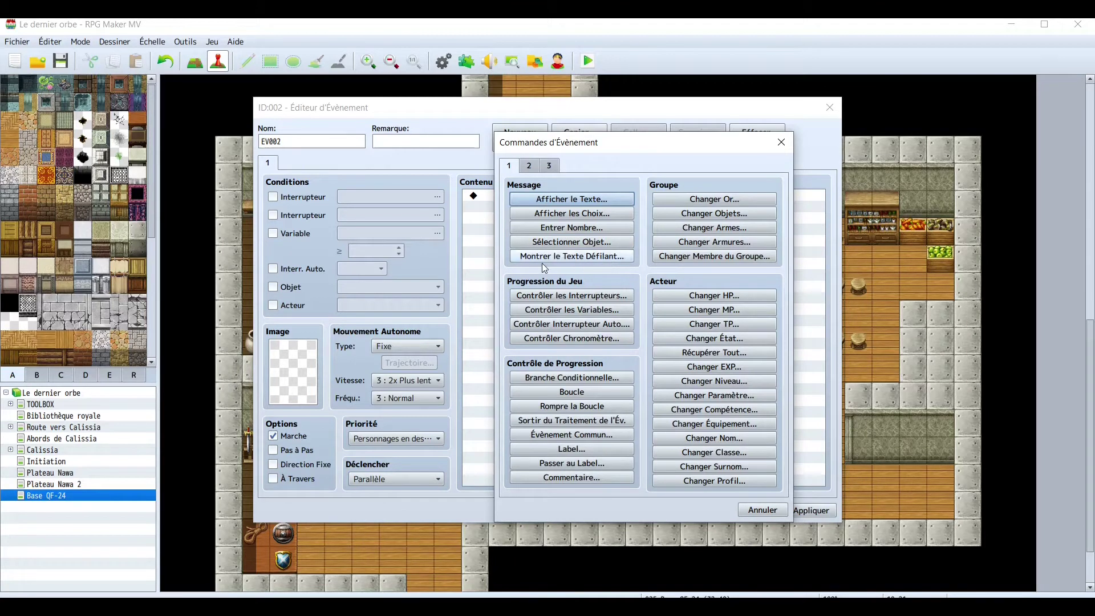
left_click(537, 166)
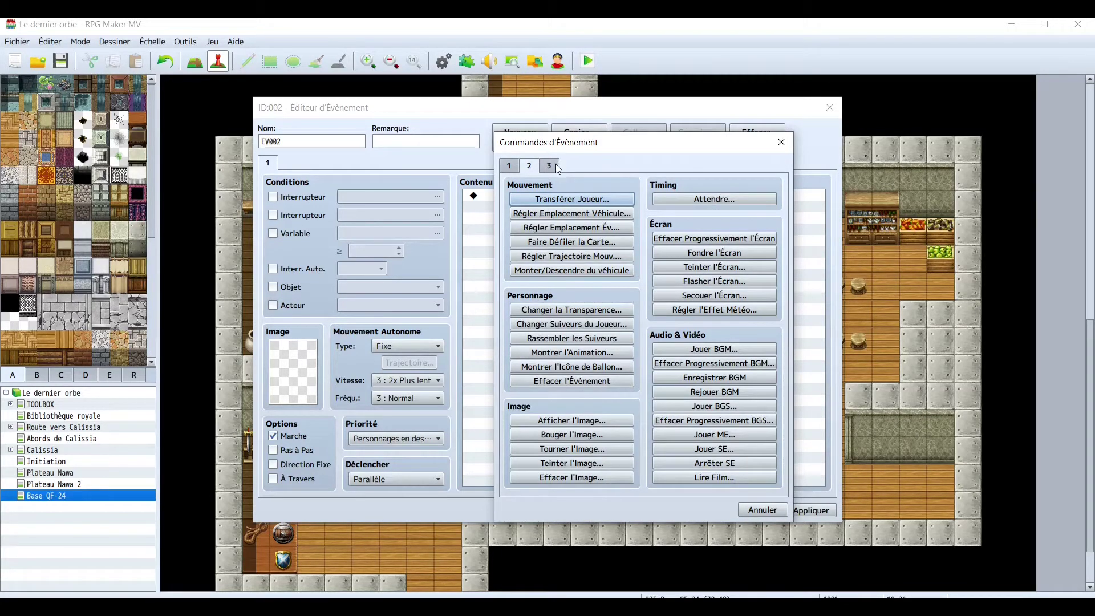
left_click(557, 169)
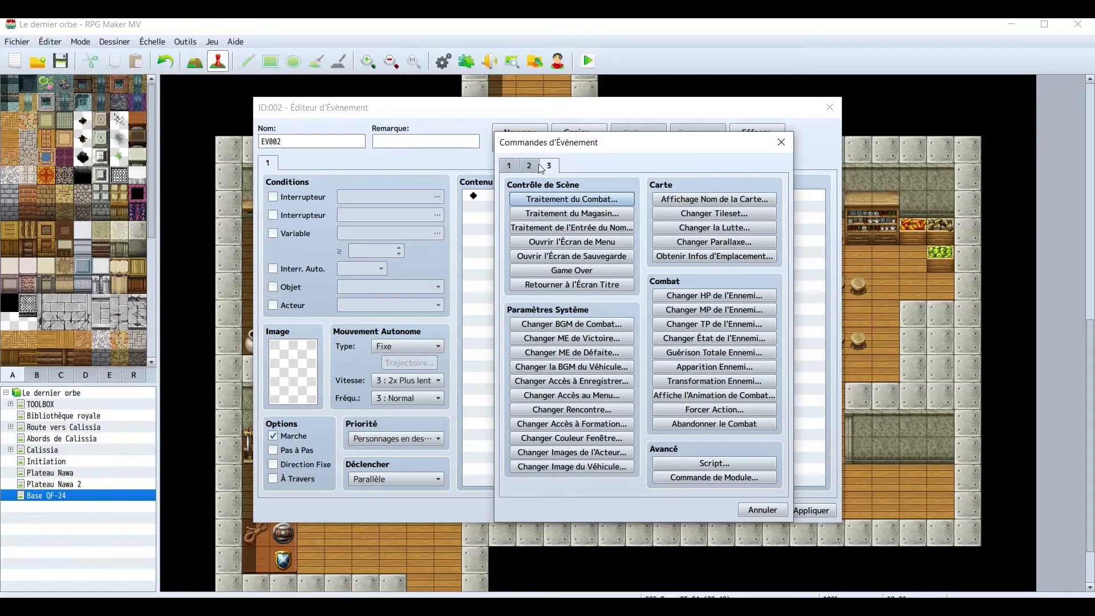
left_click(537, 168)
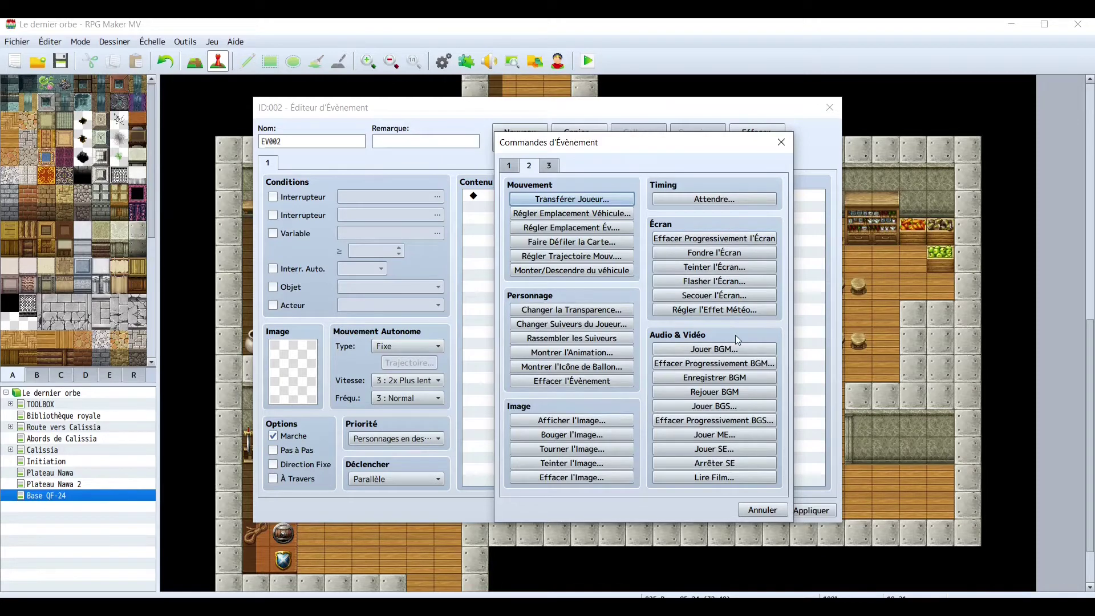
left_click(700, 314)
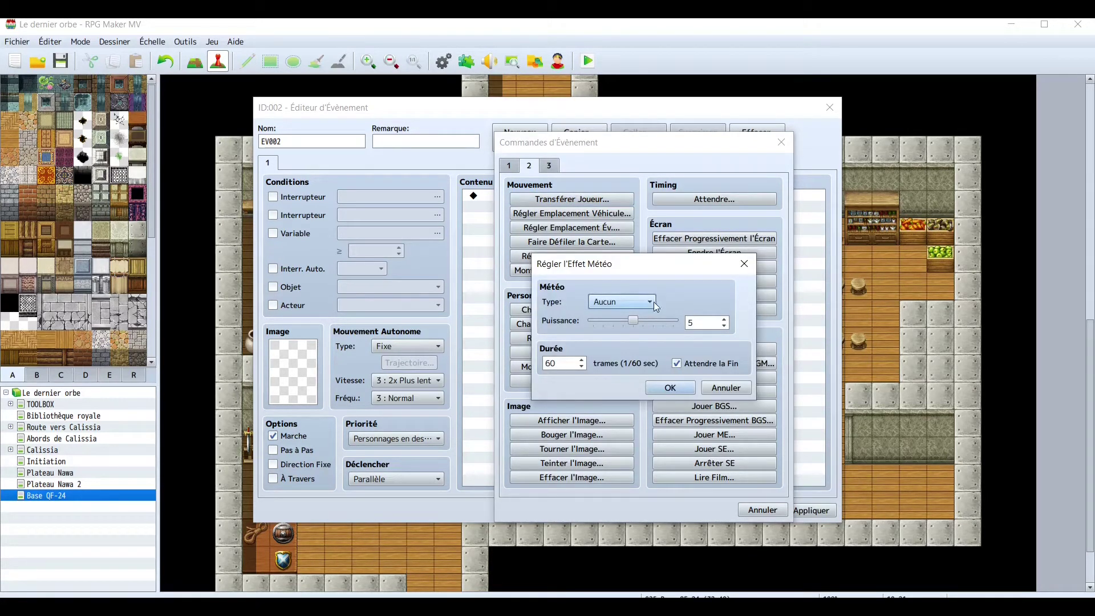
left_click(653, 302)
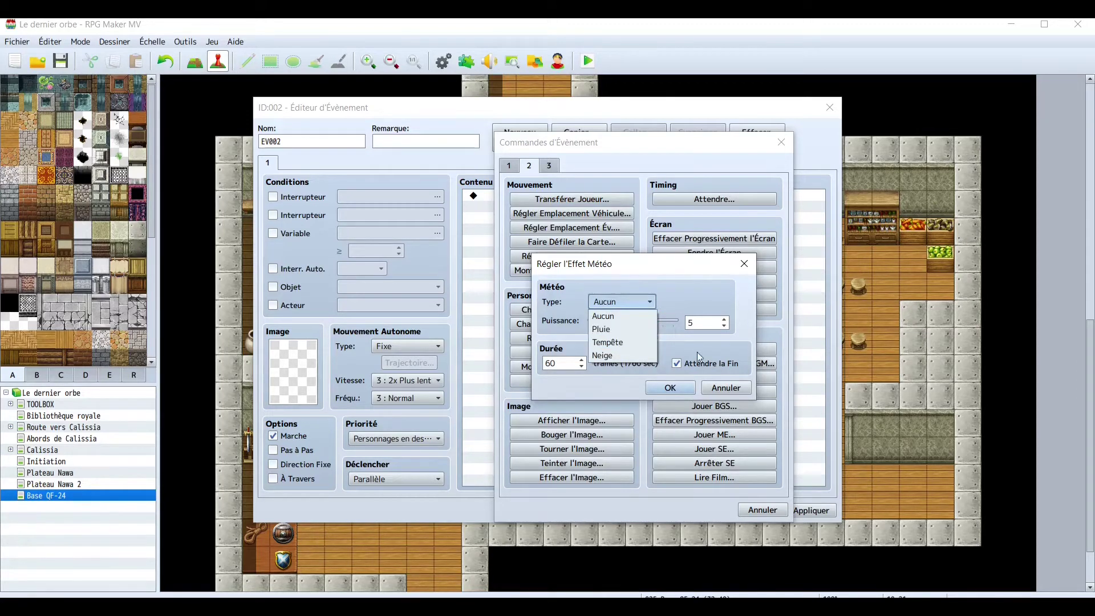
left_click(624, 357)
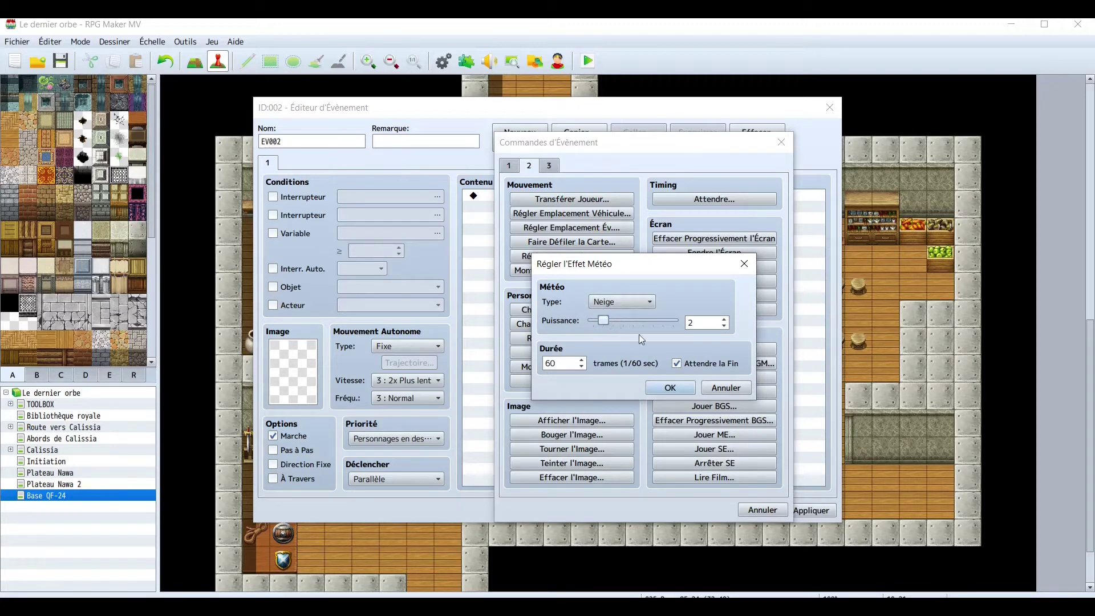
left_click(667, 388)
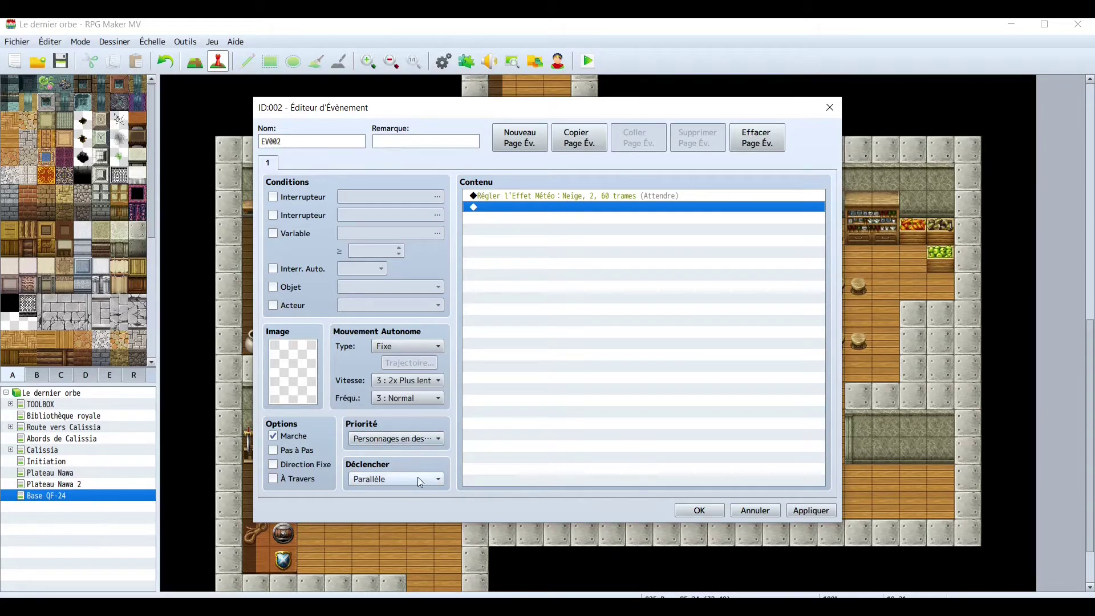
left_click(812, 511)
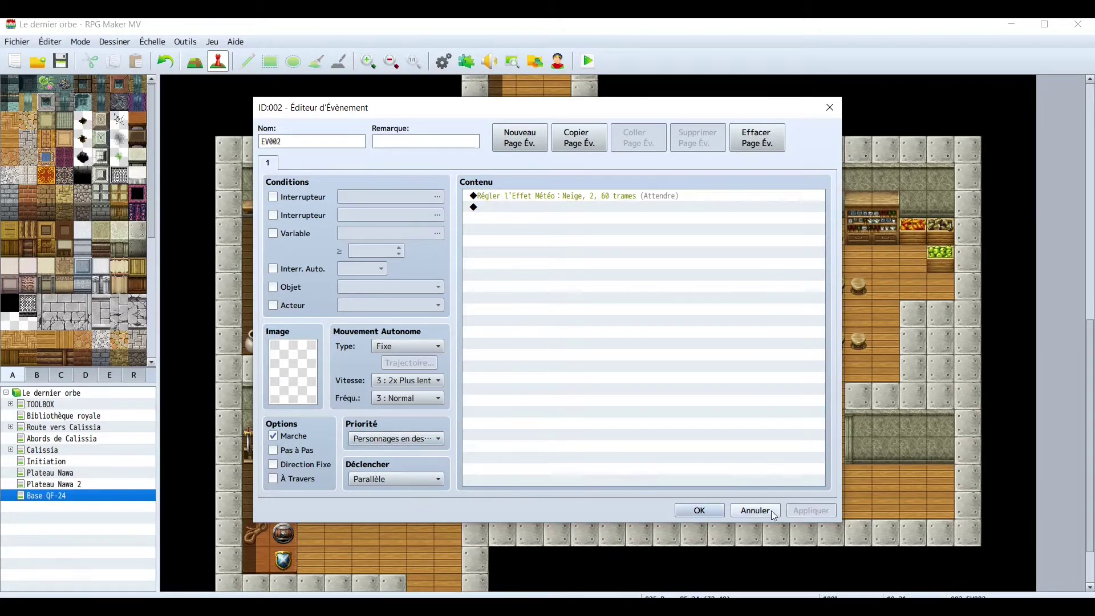
left_click(699, 510)
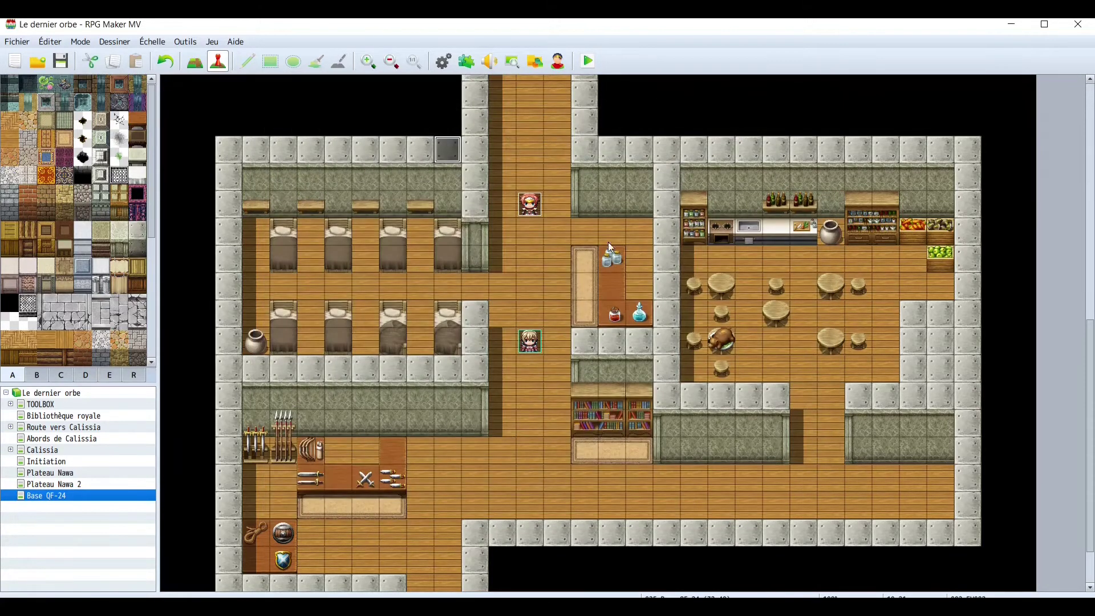
Launch a playtest of the game, maximize its window and start a new game.
left_click(588, 61)
left_click(500, 343)
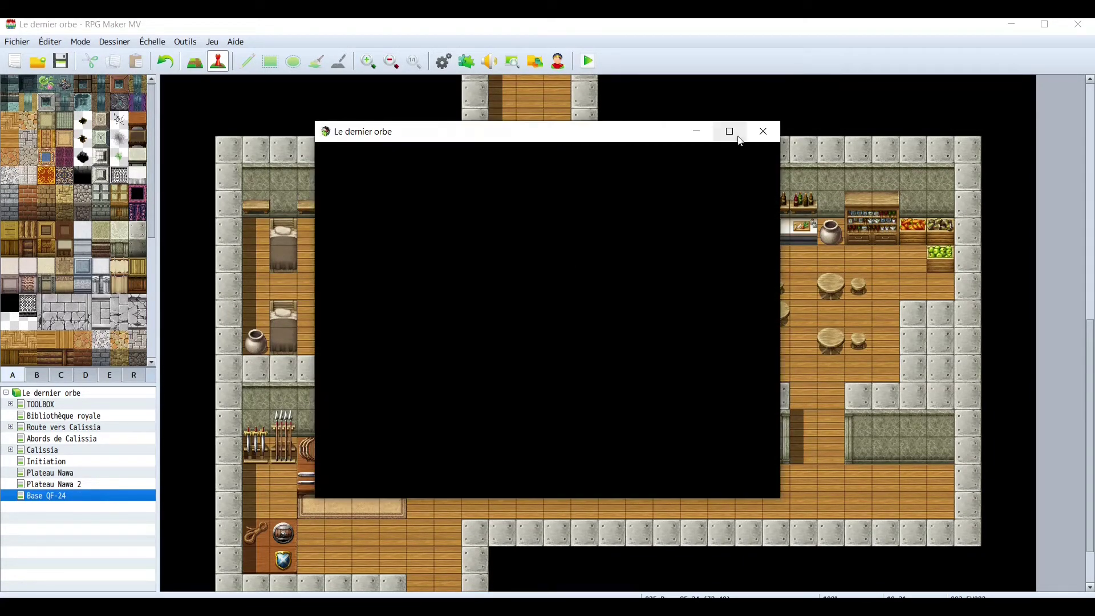
left_click(738, 139)
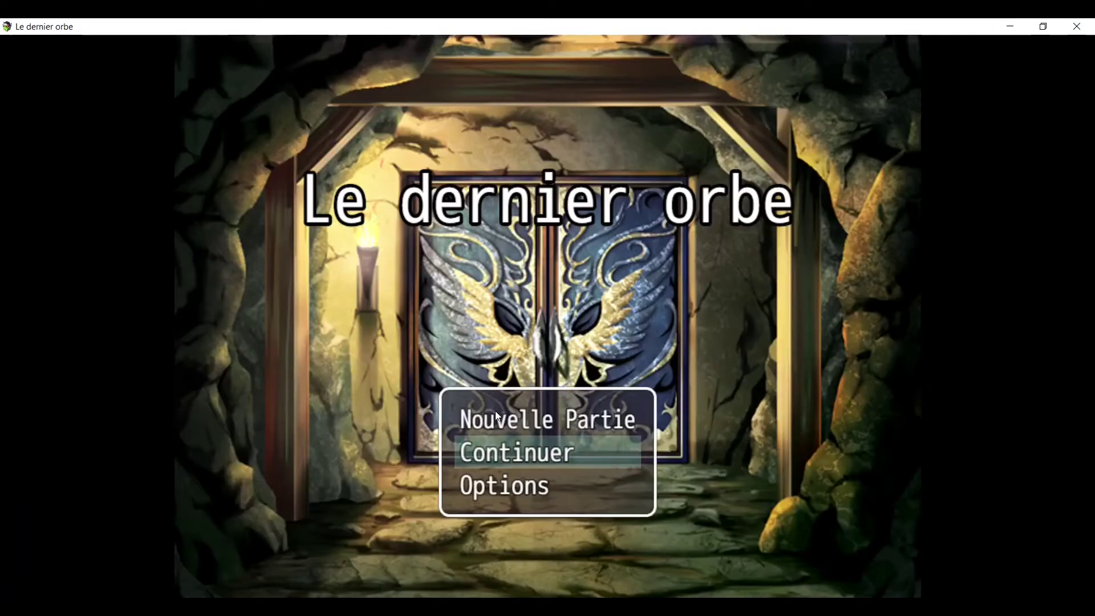
double_click(511, 419)
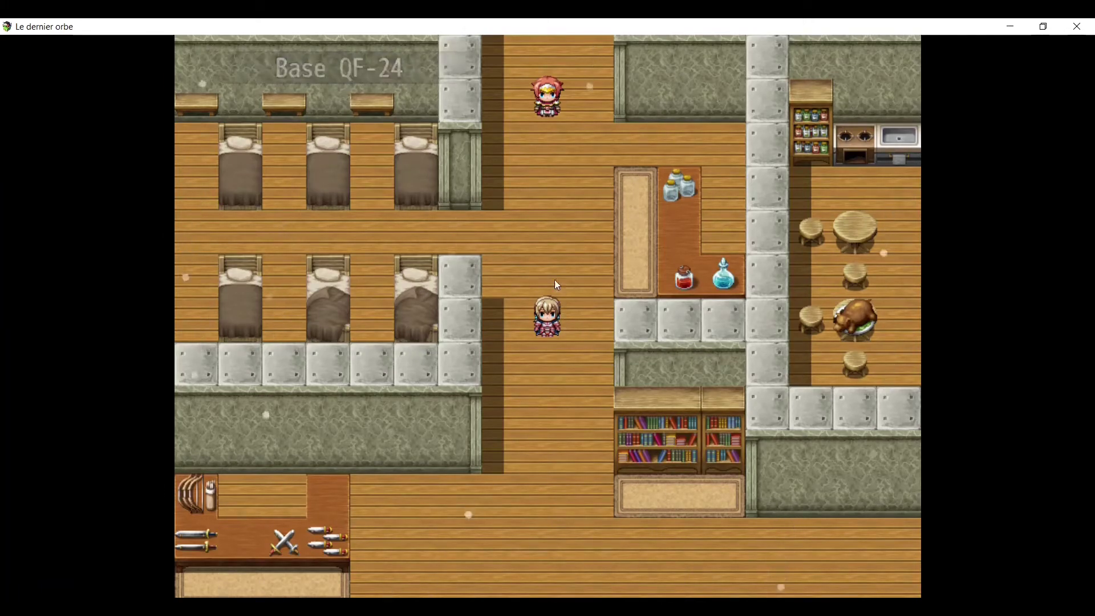
Walk the hero around the corridor and past the red-haired character to check the snow effect on the map.
left_click(555, 259)
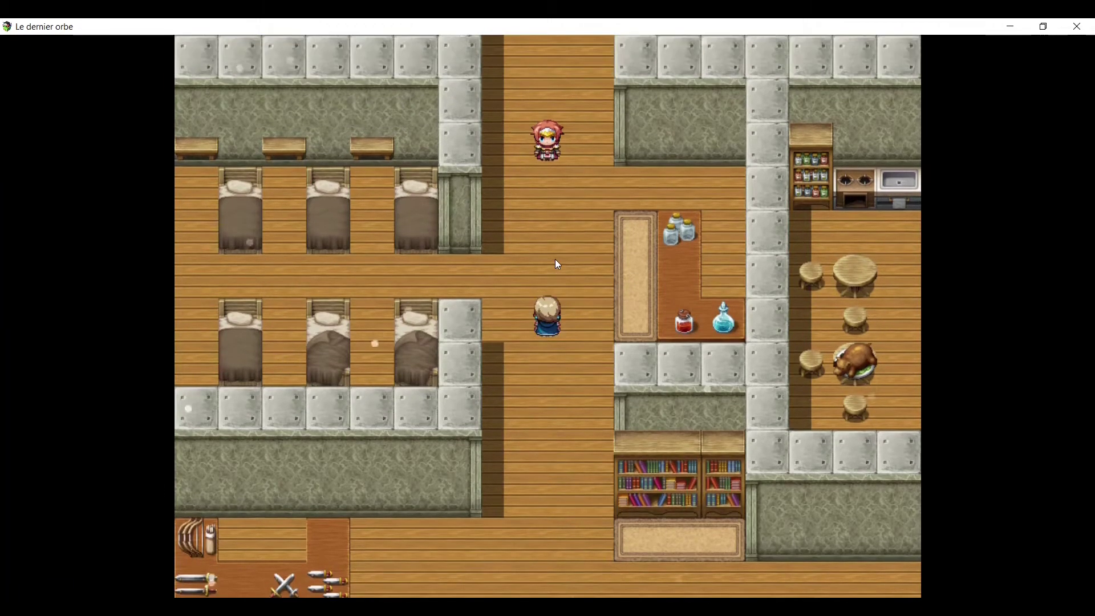
left_click(560, 227)
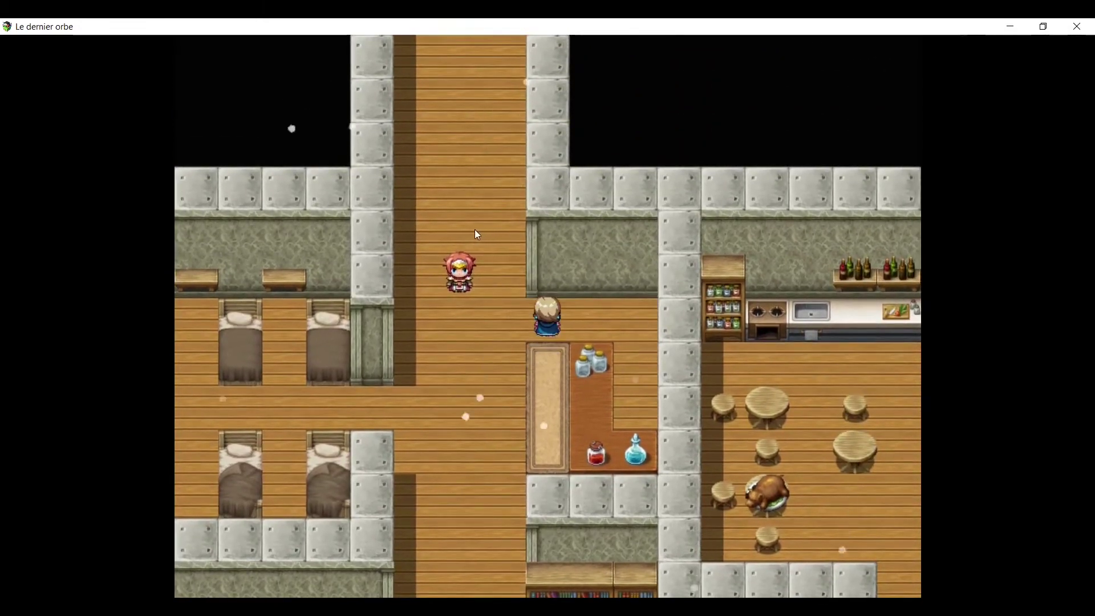
left_click(467, 200)
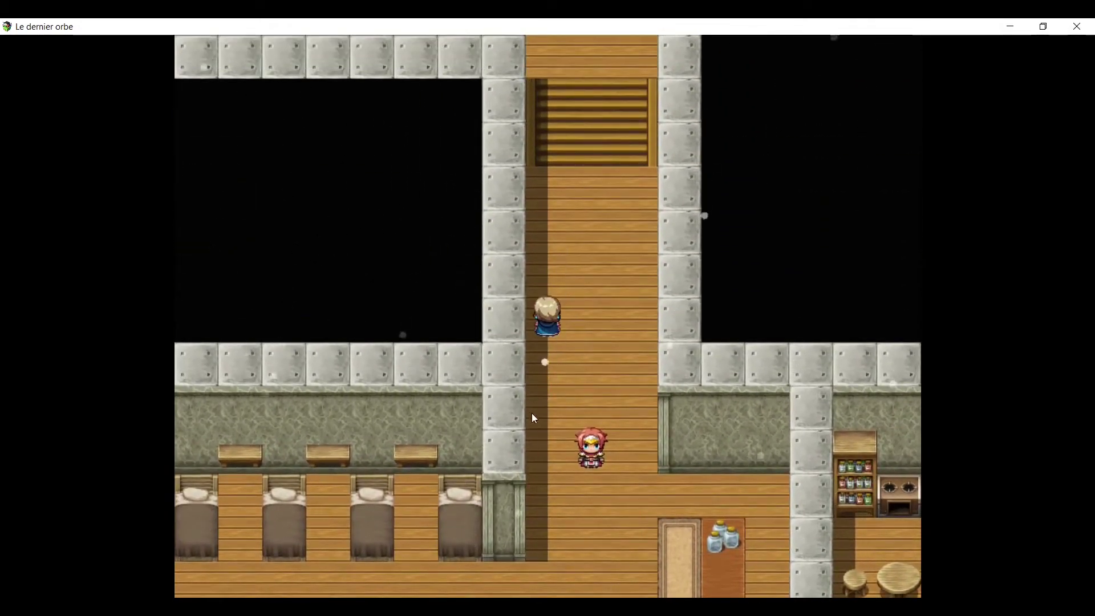
left_click(529, 464)
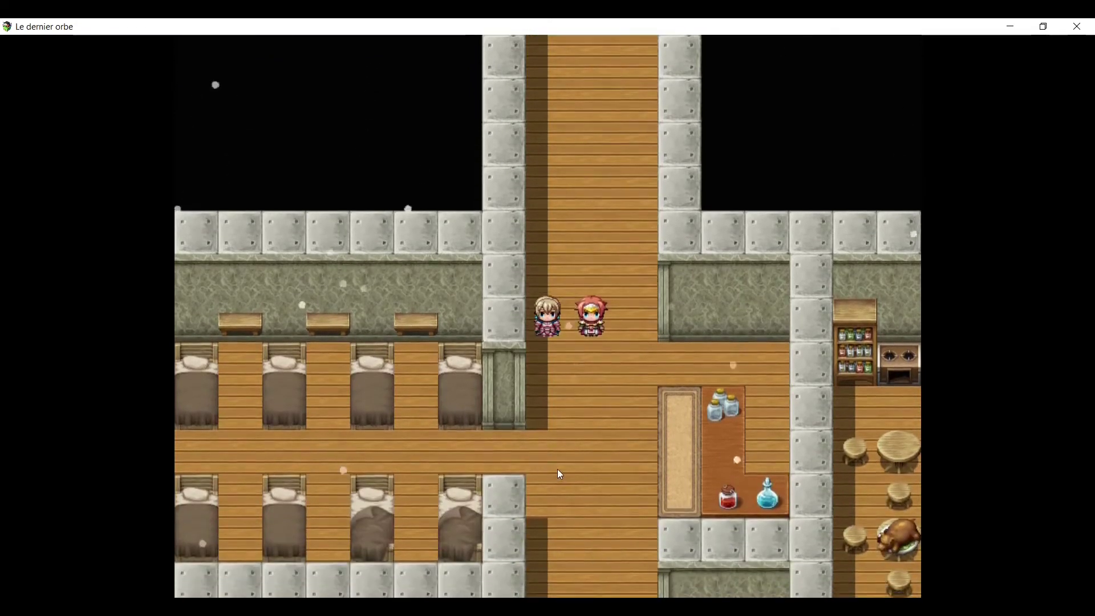
left_click(559, 469)
left_click(617, 300)
left_click(506, 291)
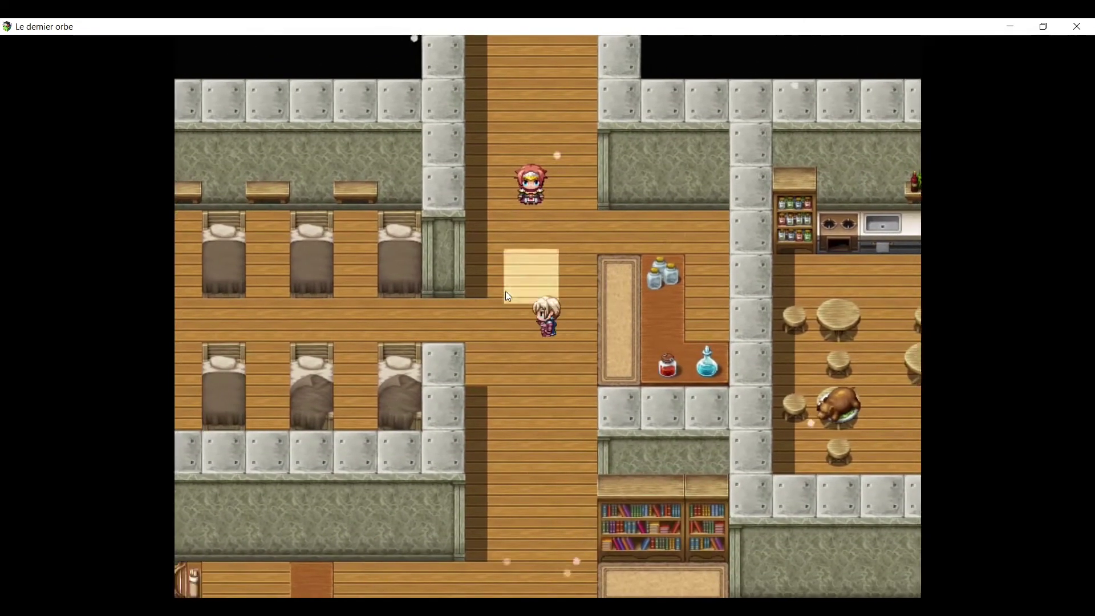
Talk to the red-haired character from the tile below, dismiss the message, step away and close the playtest.
left_click(556, 232)
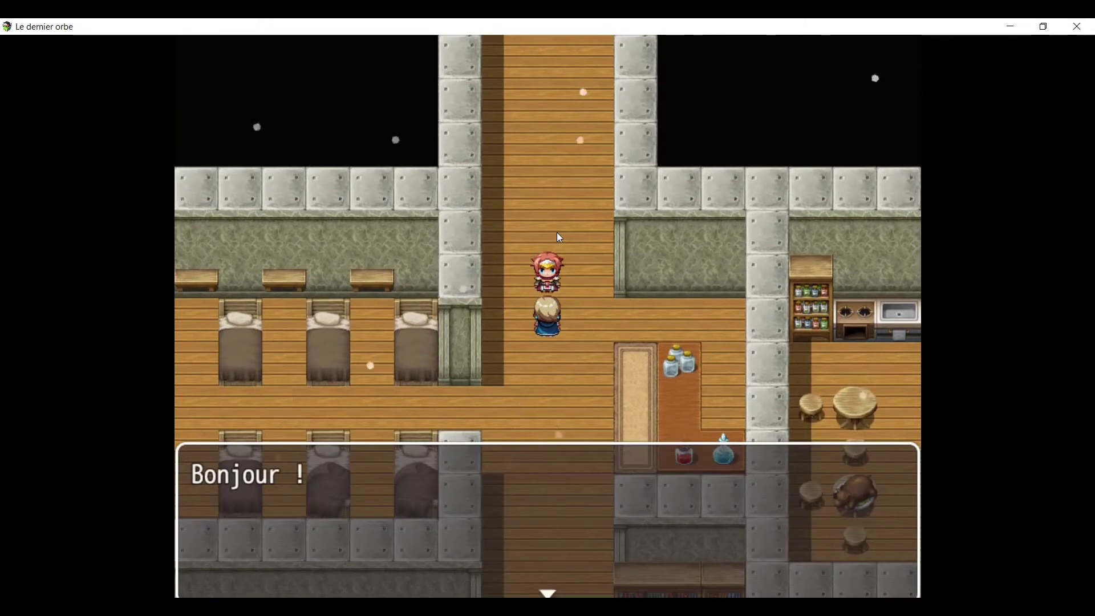
left_click(600, 355)
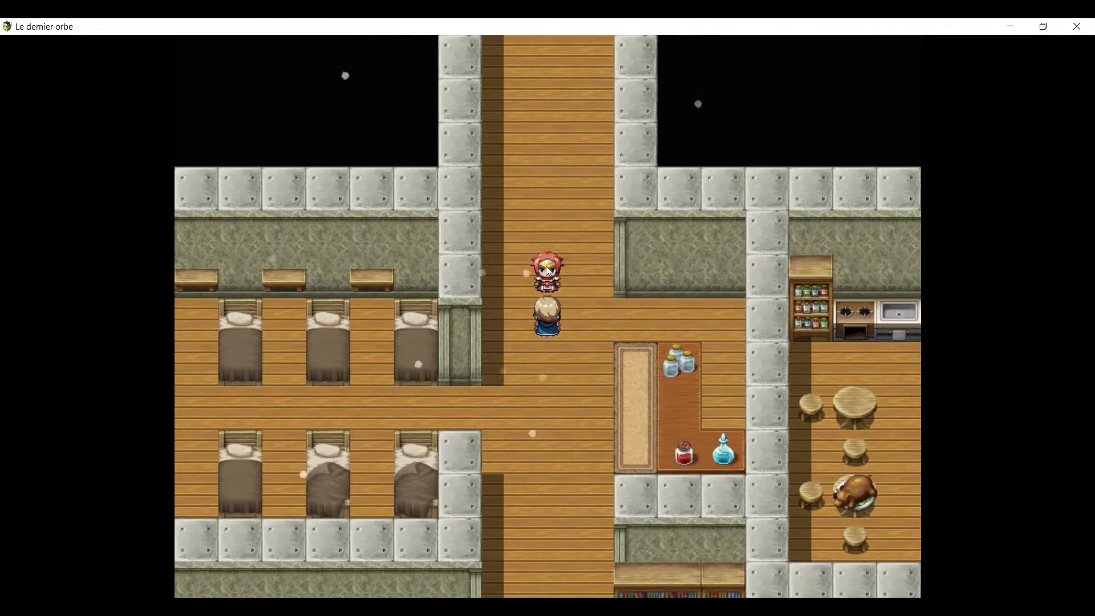
left_click(555, 383)
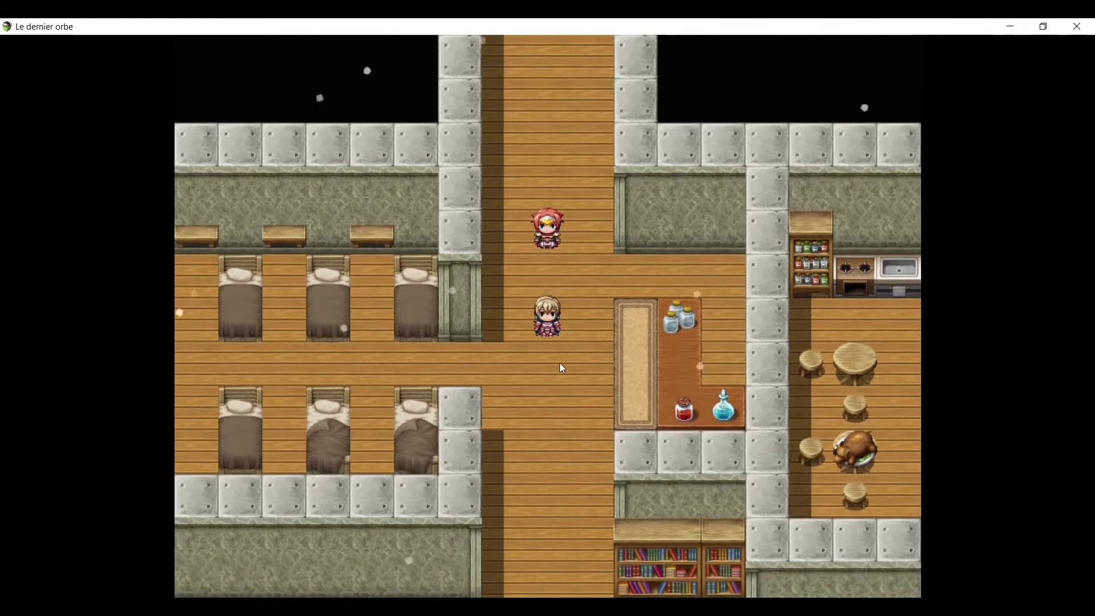
left_click(1076, 26)
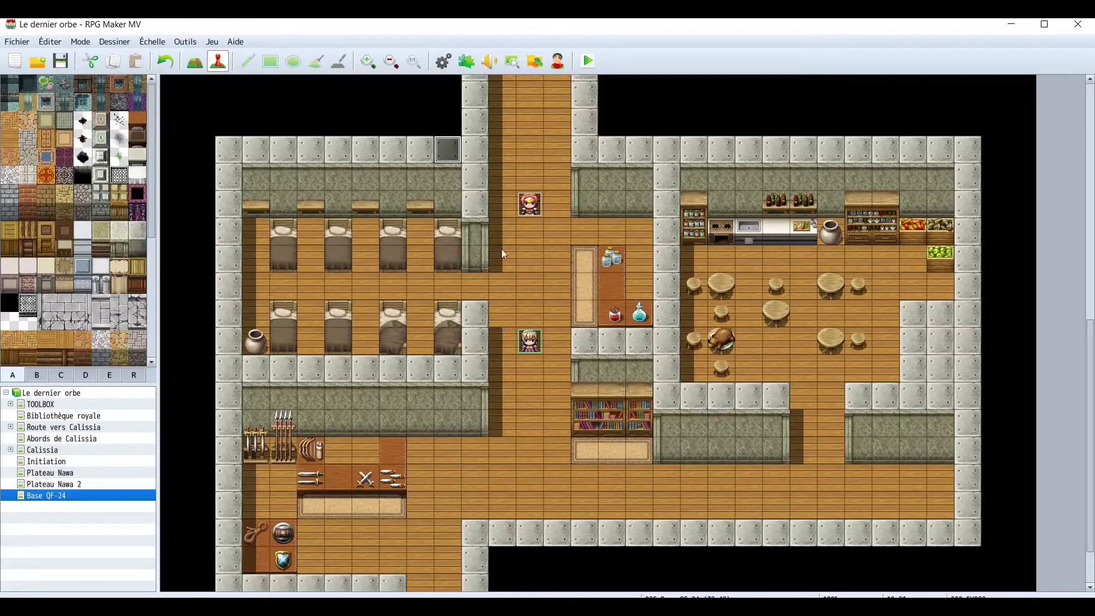
Move the red-haired character's event from the corridor into the dormitory's doorway, two tiles left and three tiles down.
double_click(530, 207)
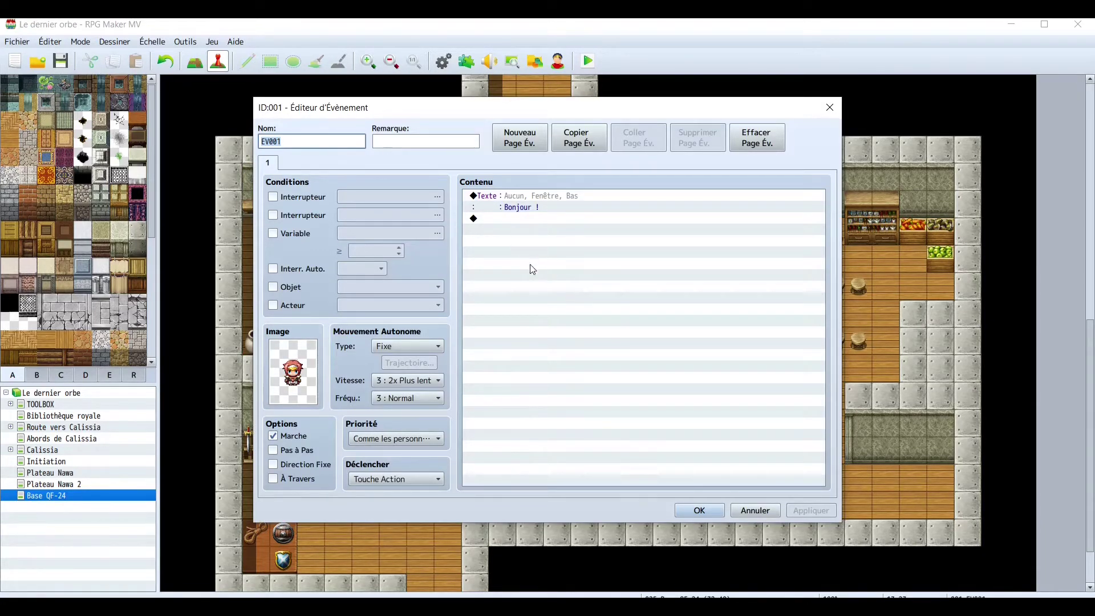
left_click(699, 509)
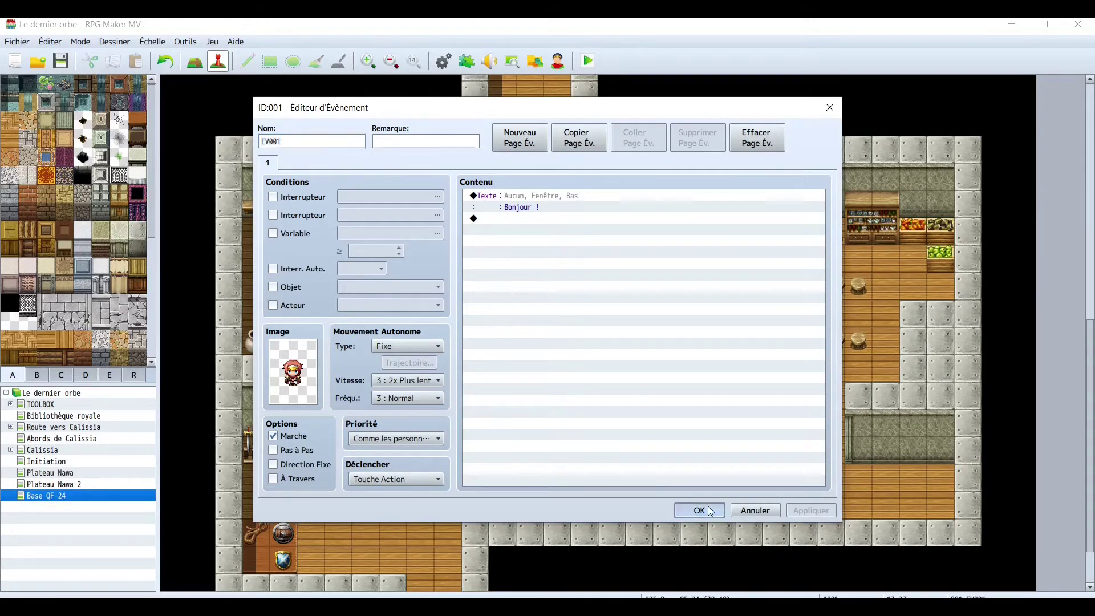
left_click_drag(488, 281, 476, 285)
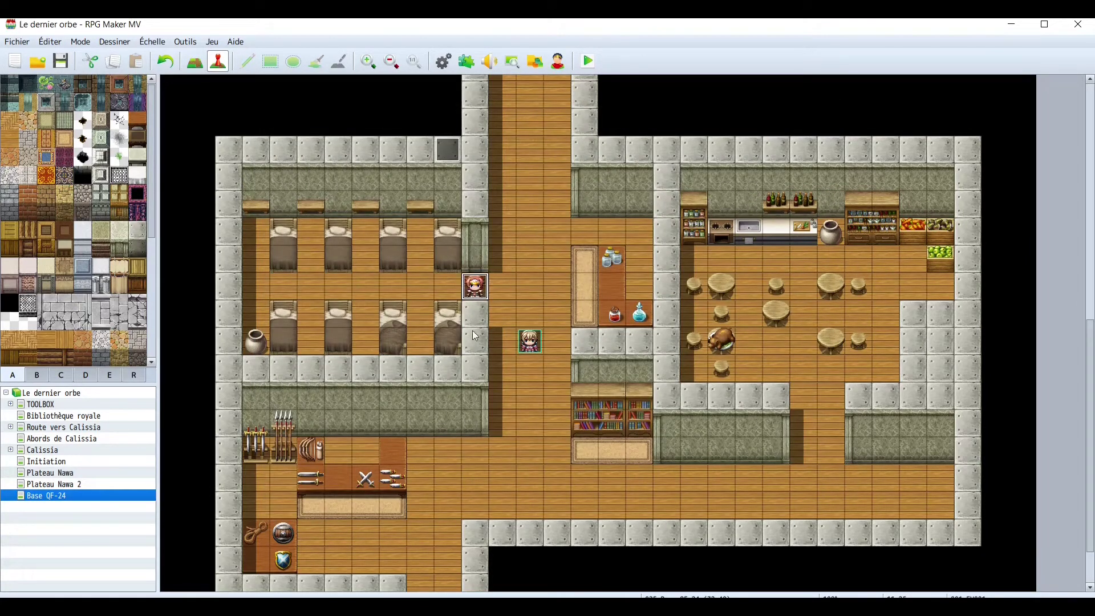
Change the red-haired character event's image to the middle right-facing sprite in Actor1, and save the event.
double_click(476, 288)
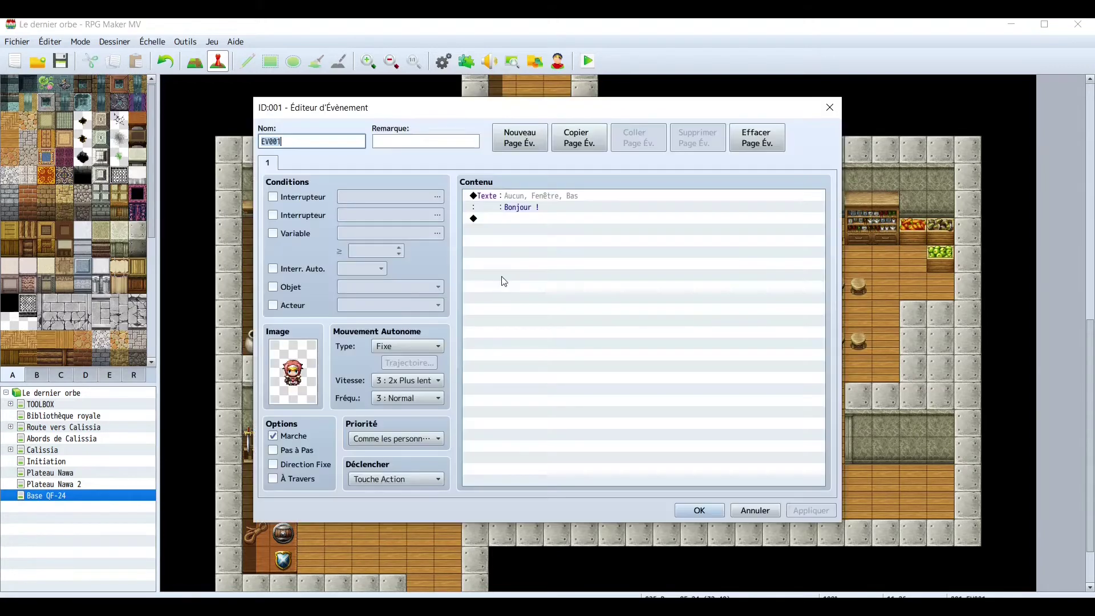
double_click(292, 370)
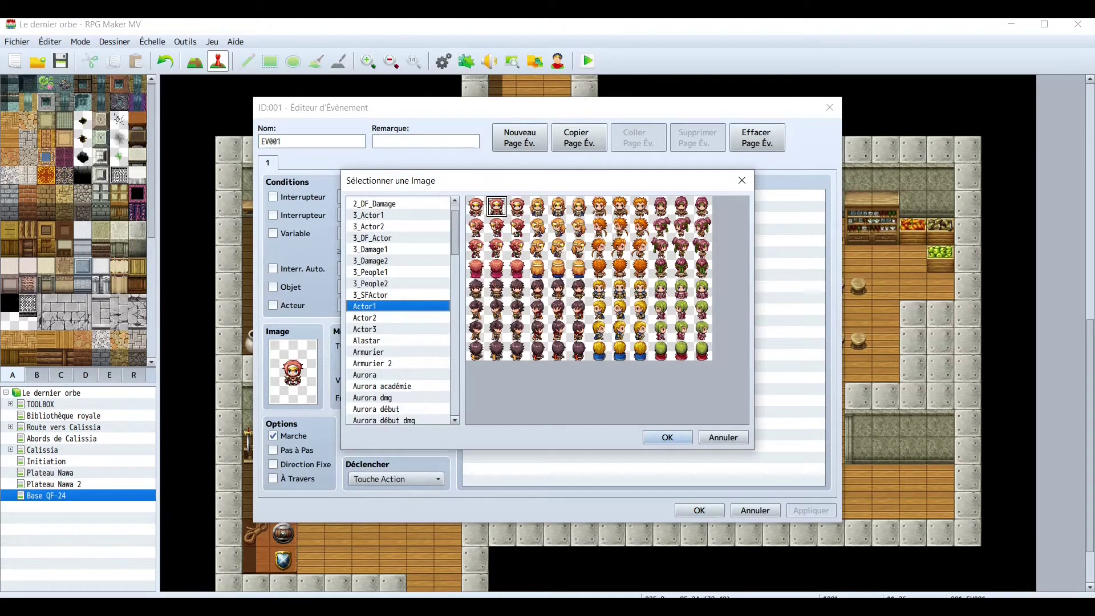
left_click(497, 248)
left_click(659, 442)
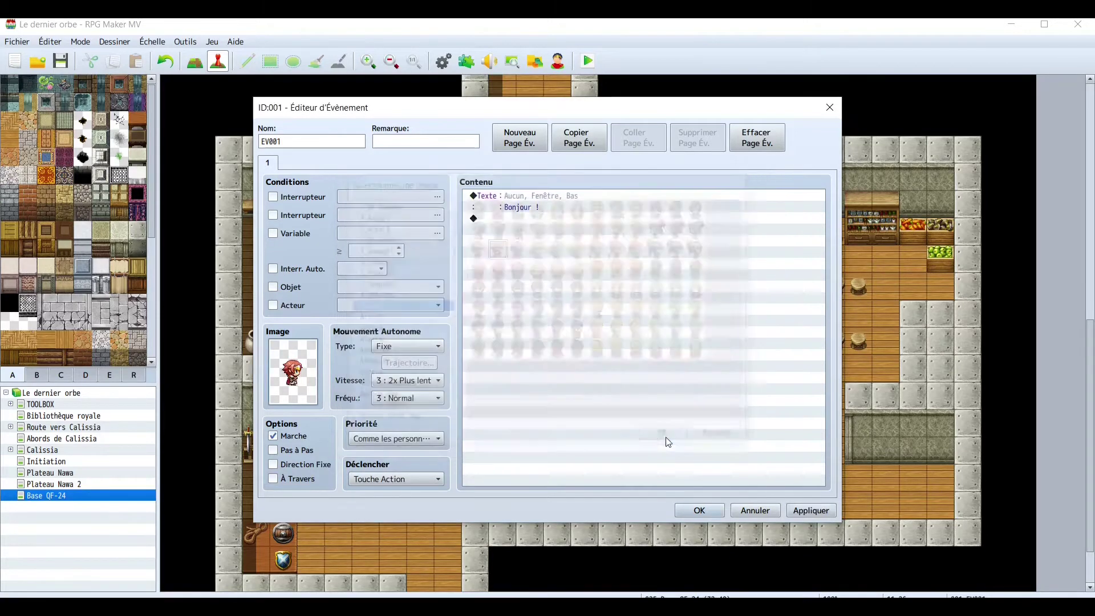
left_click(700, 511)
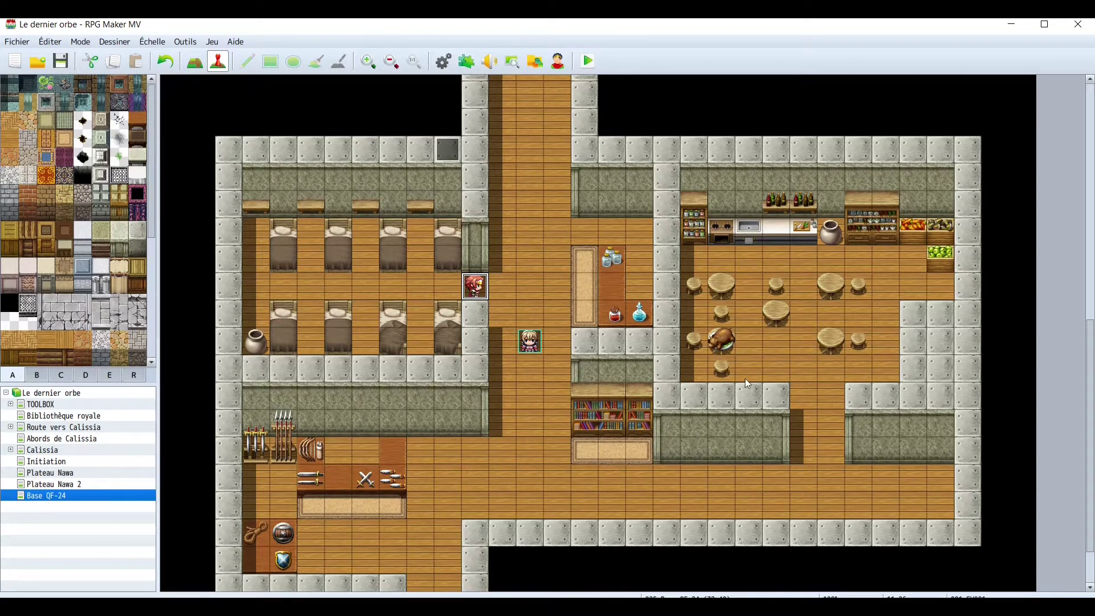
Add the red-haired character's first face from Actor1 to the "Bonjour !" message of the doorway event, and preview the message.
double_click(484, 289)
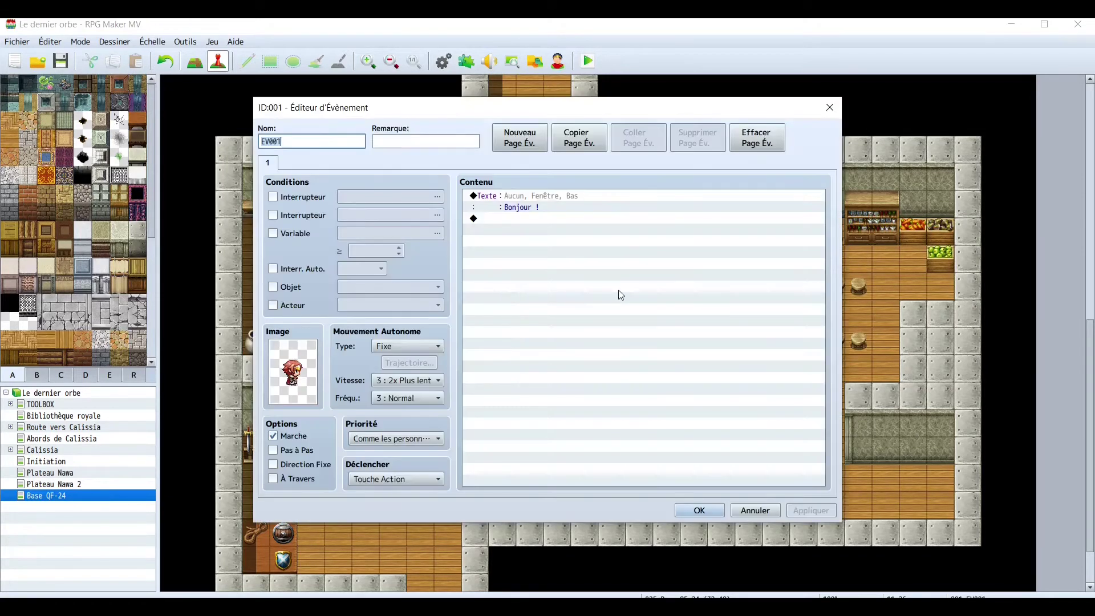
right_click(509, 201)
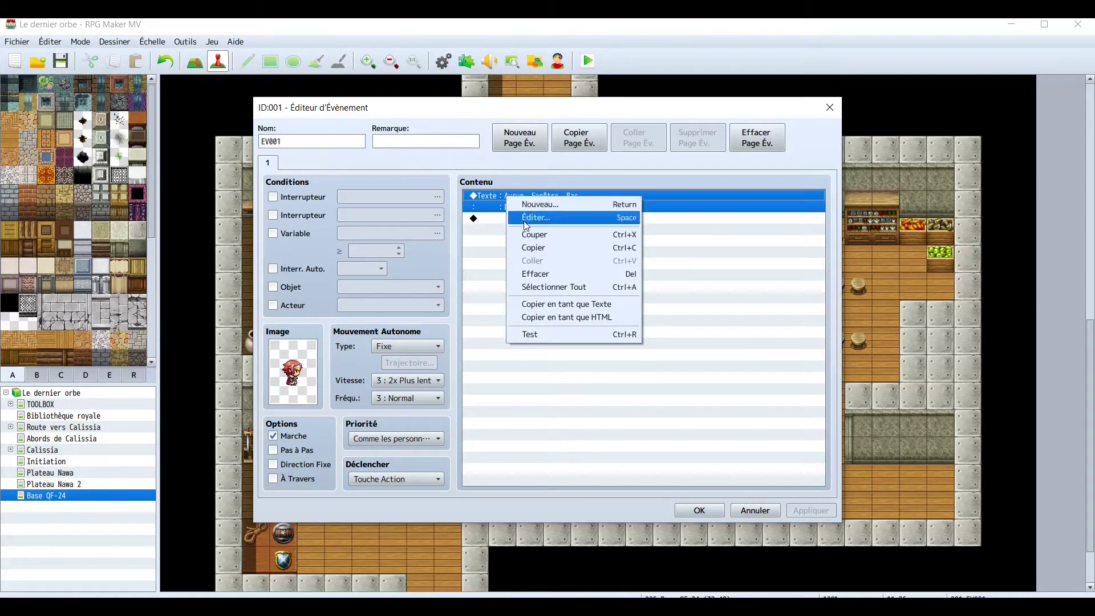
left_click(473, 250)
left_click(499, 227)
left_click(534, 198)
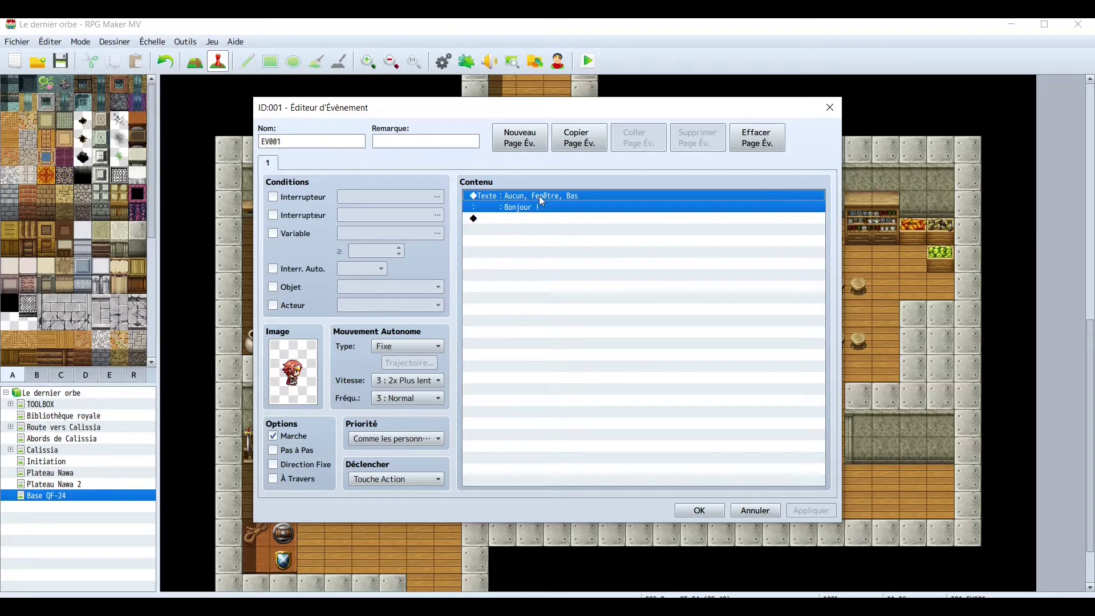
double_click(542, 200)
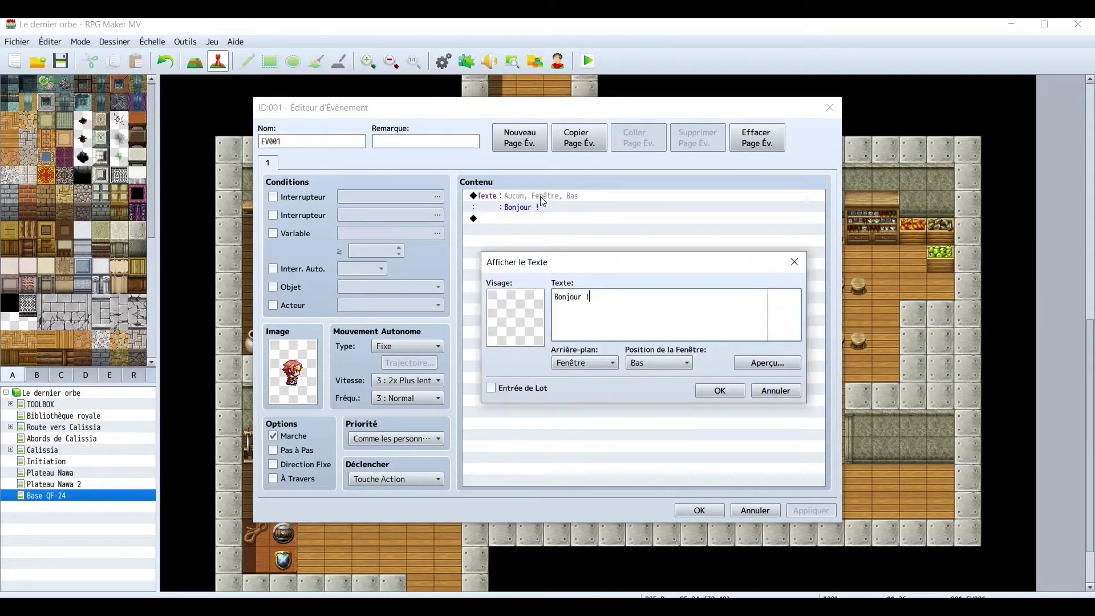
double_click(523, 320)
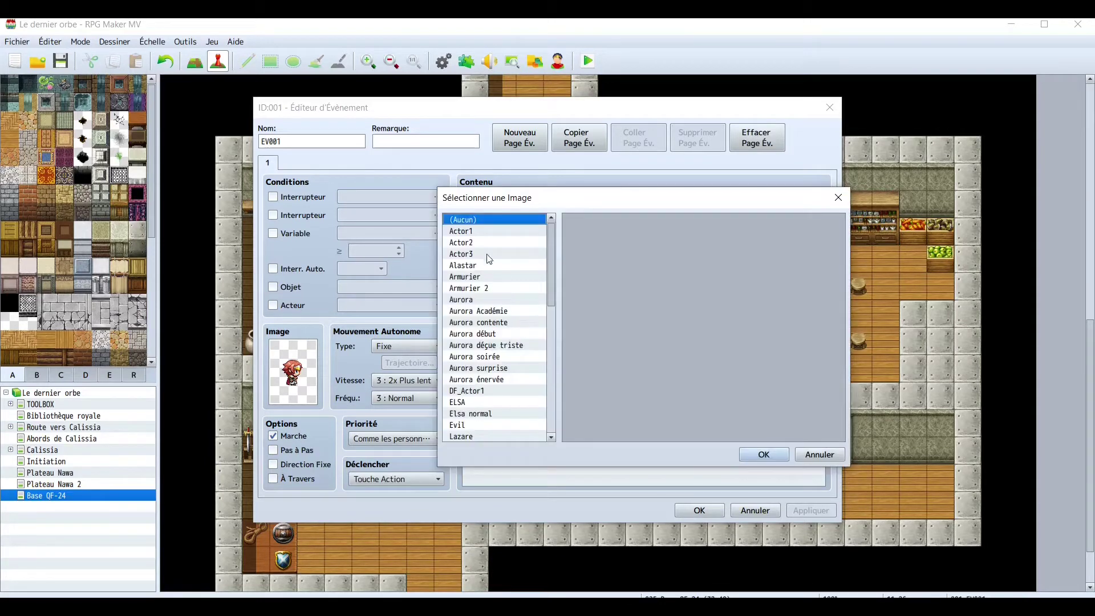
left_click(487, 231)
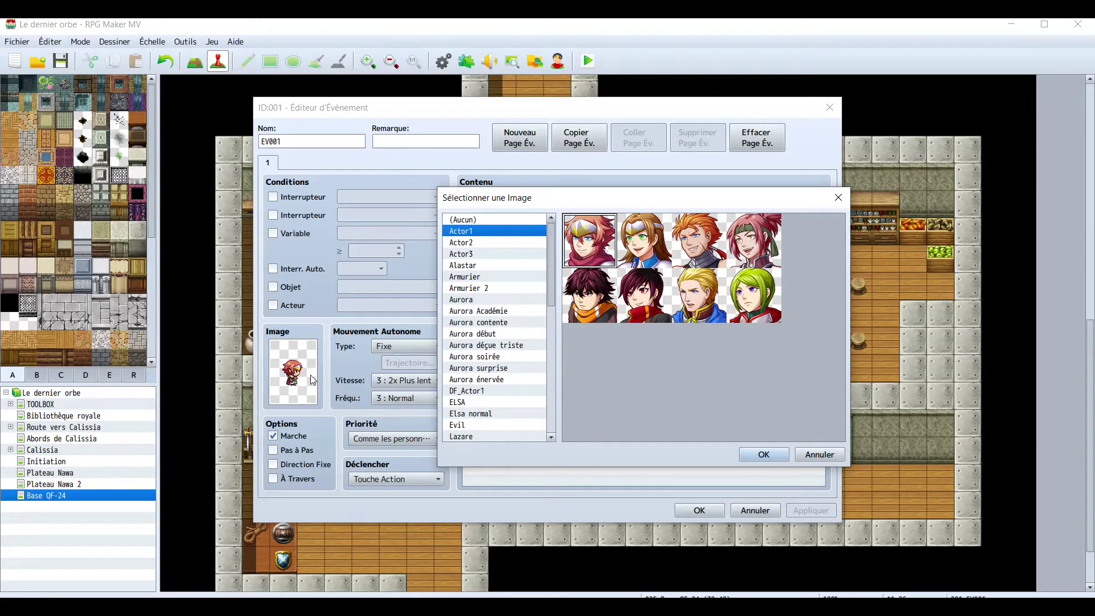
left_click(760, 456)
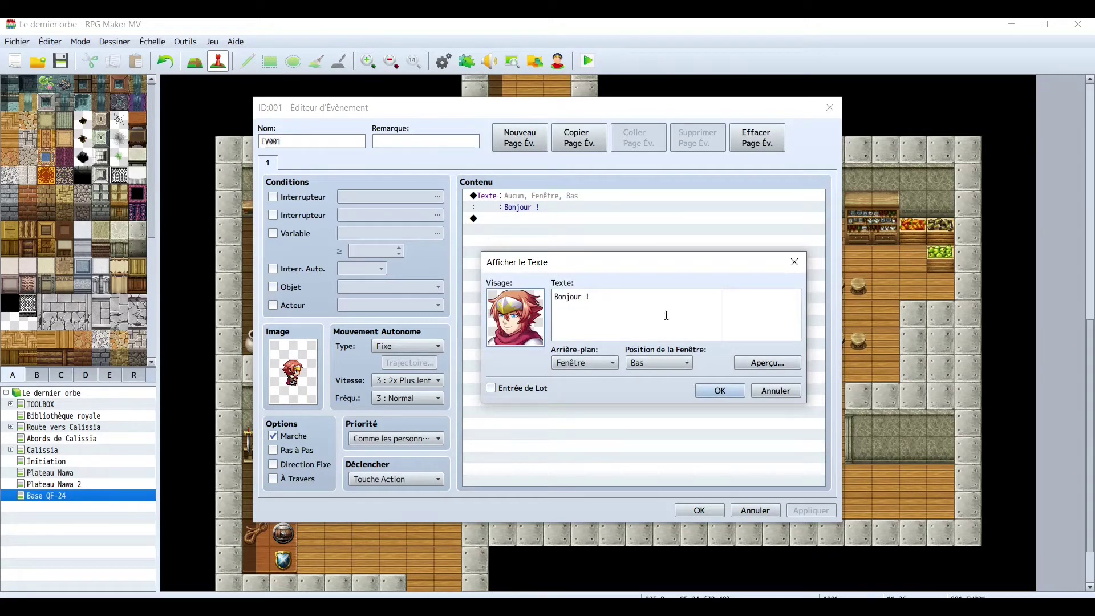
left_click(765, 363)
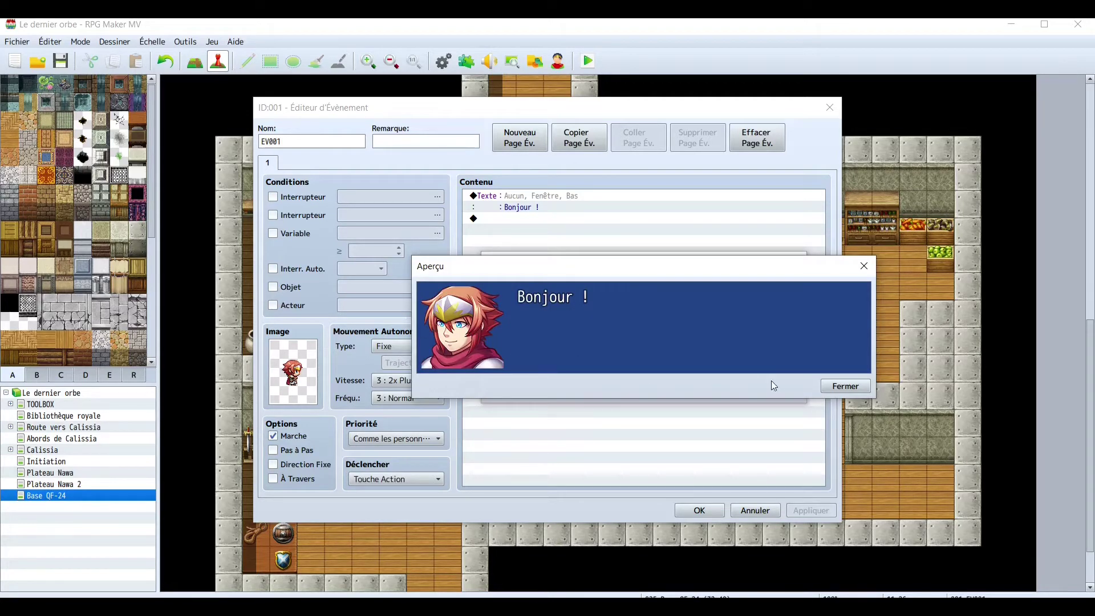
left_click(823, 388)
left_click(709, 392)
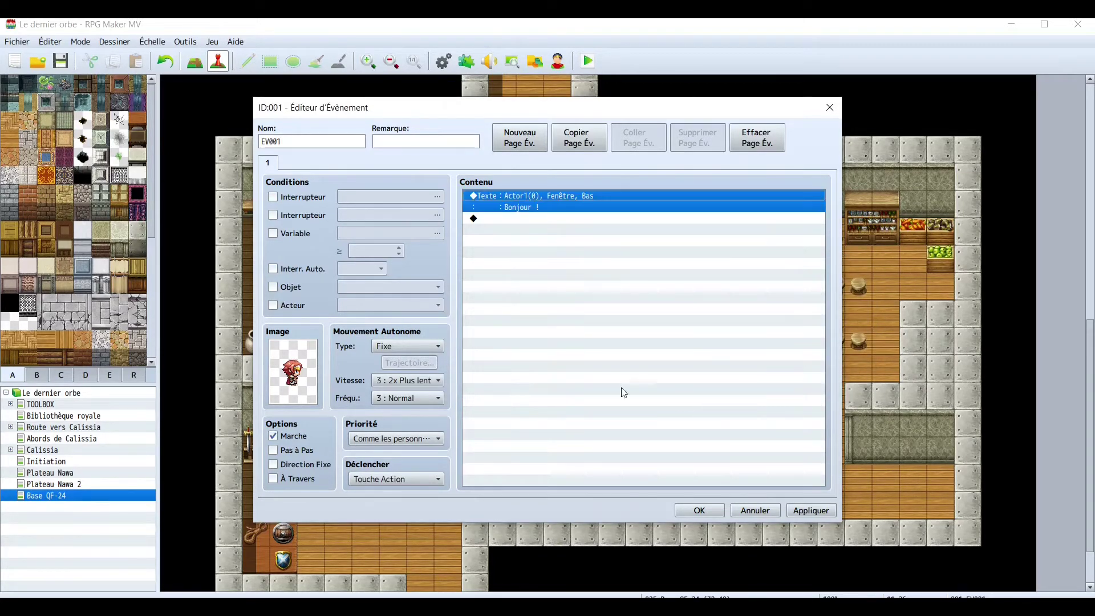
Rename the red-haired character's event as "Garde du dortoir".
left_click(310, 143)
double_click(310, 142)
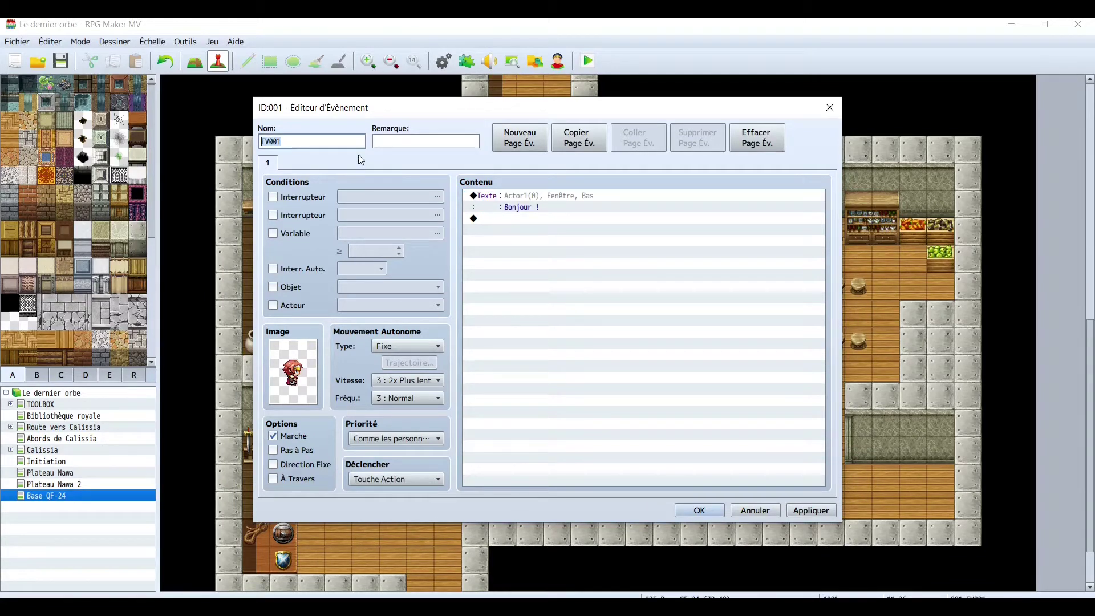
type("Garde du dortoir")
Extend the "Bonjour !" message with "Seuls les membres peuvent entrer dans le dortoir.", breaking the line before "dortoir.".
left_click(535, 195)
right_click(535, 195)
left_click(562, 218)
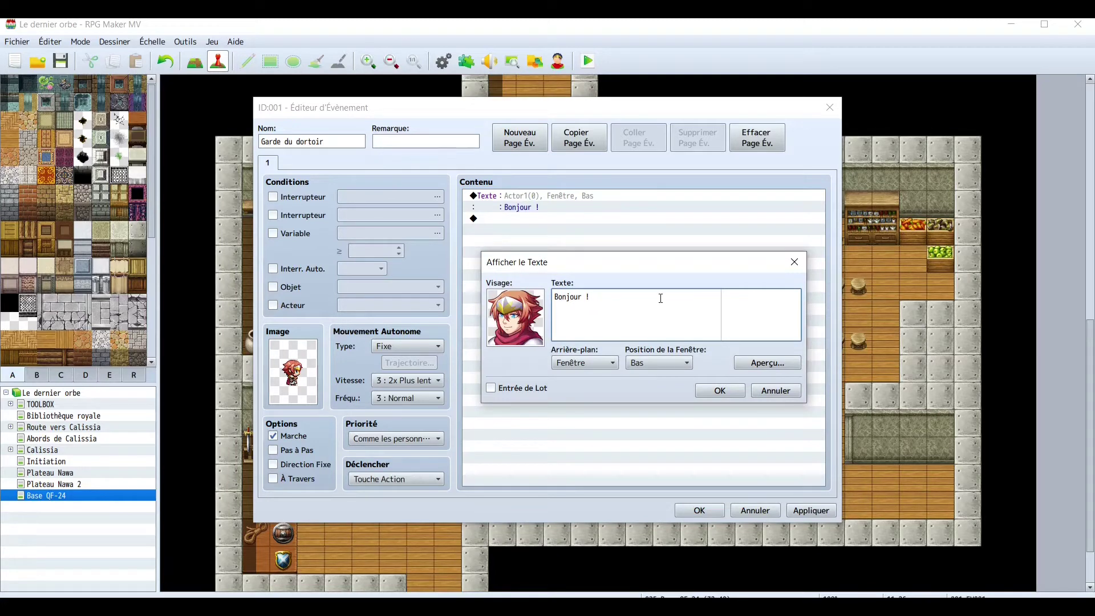
type("Seuls les mme")
key("BackSpace")
key("BackSpace")
type("embres peuvent entrer dans le")
key("Return")
type("dortoir")
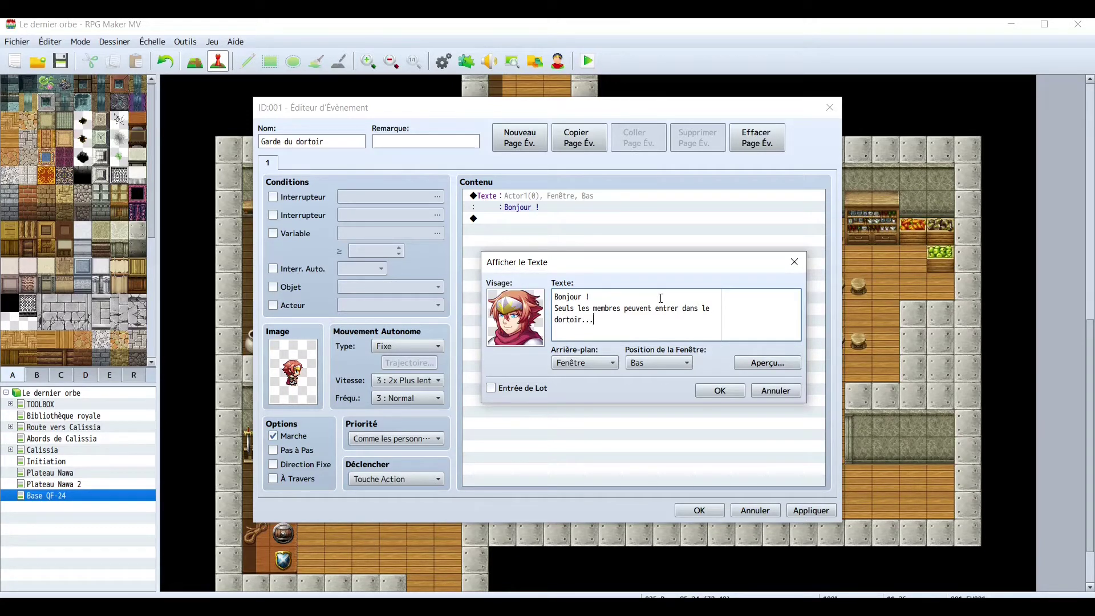
type("...")
key("BackSpace")
key("BackSpace")
left_click(709, 387)
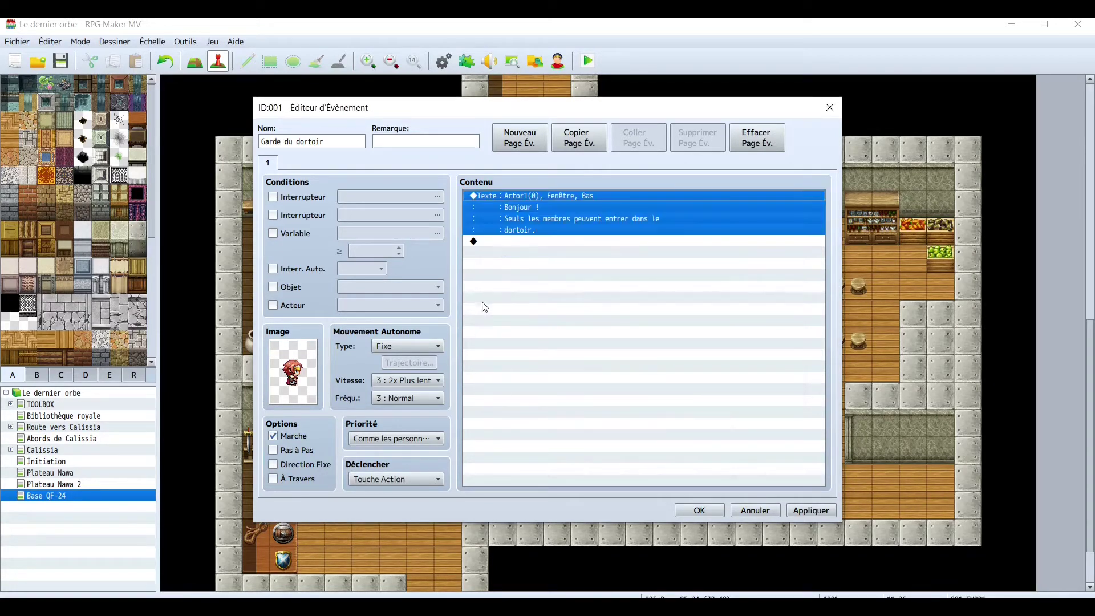
Duplicate the greeting message below itself and replace the copy's text with "Avez-vous un certificat de garde ?".
left_click(542, 257)
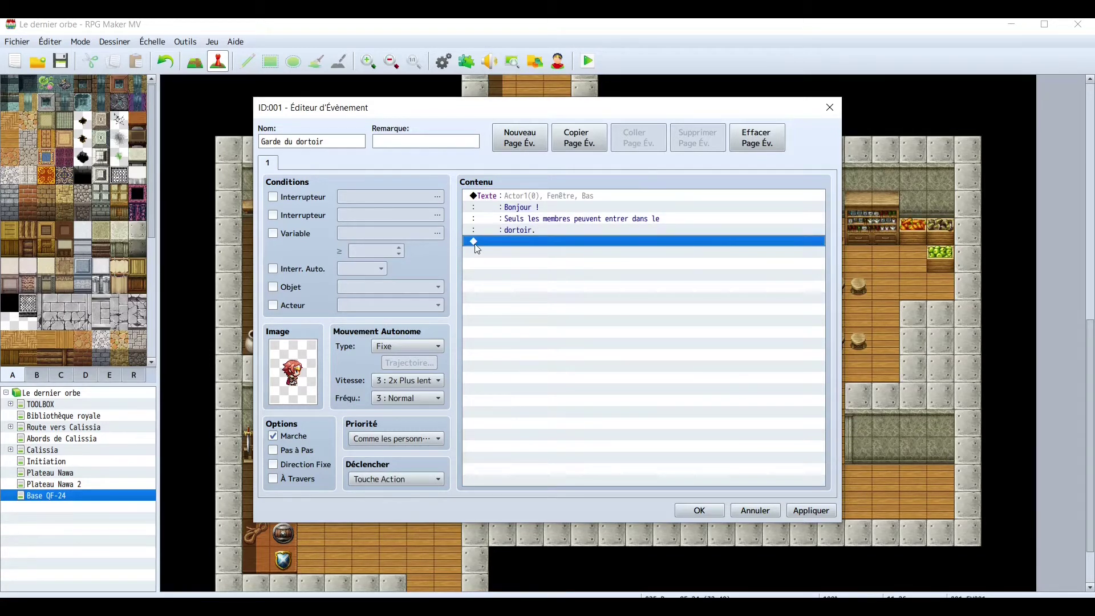
left_click(547, 197)
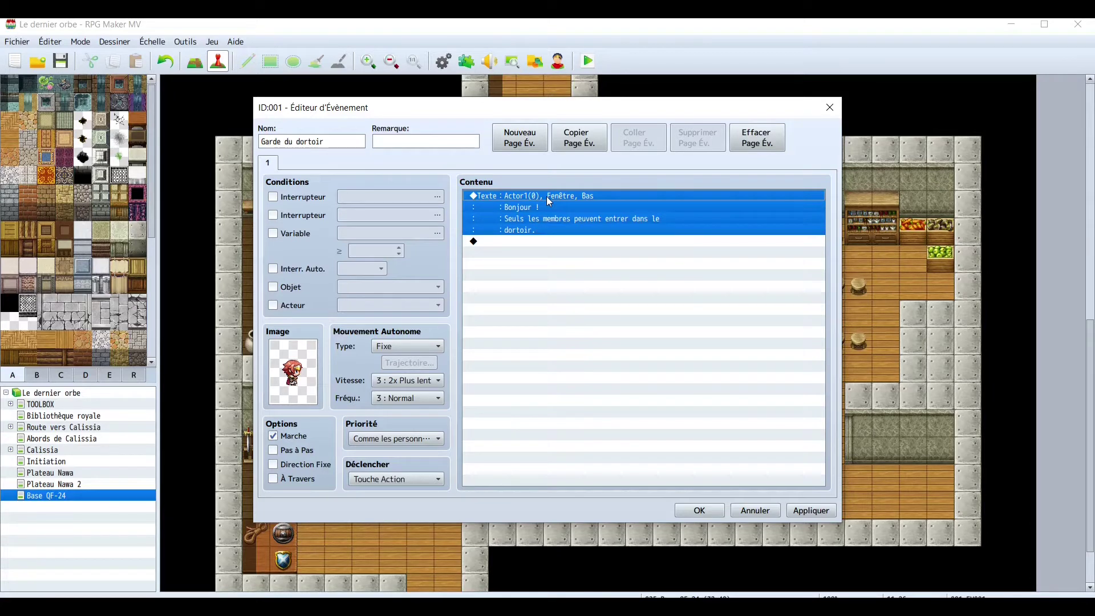
left_click(517, 244)
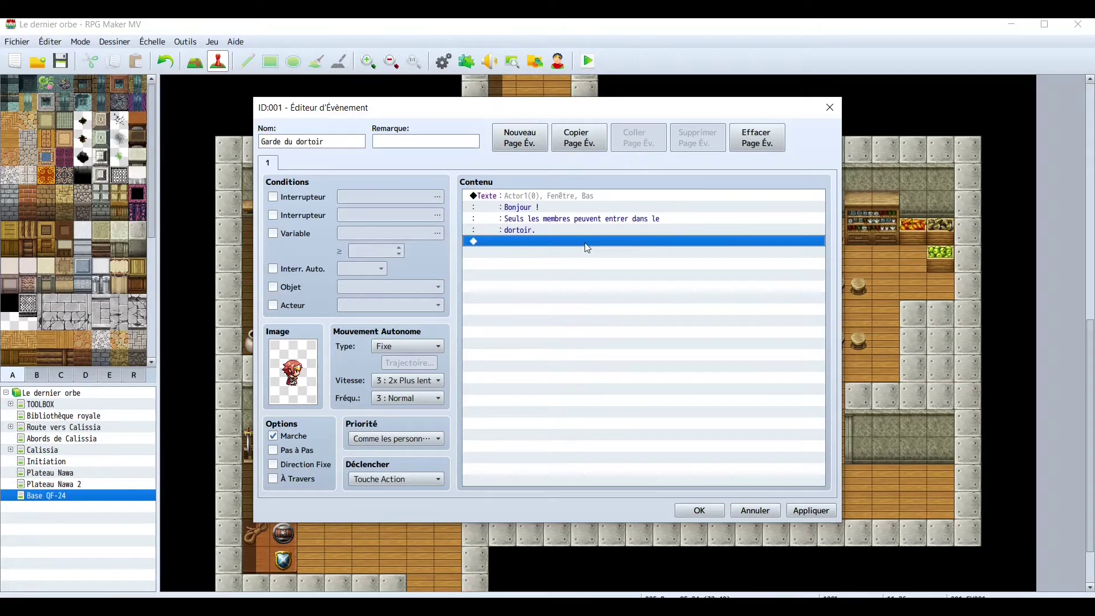
key("ctrl+v")
left_click(535, 242)
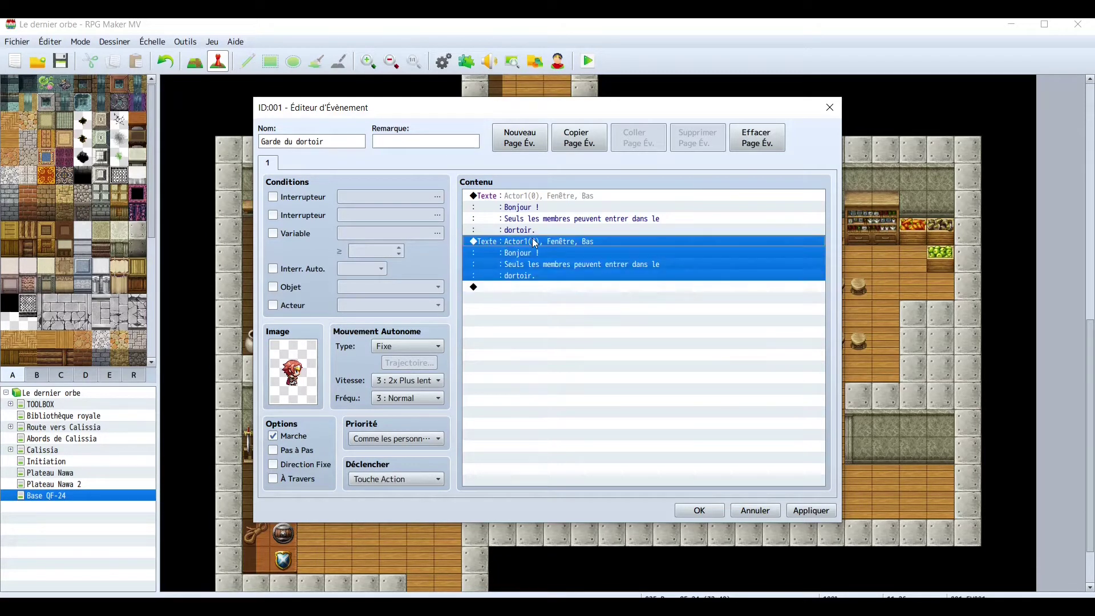
double_click(534, 243)
left_click_drag(609, 320, 516, 279)
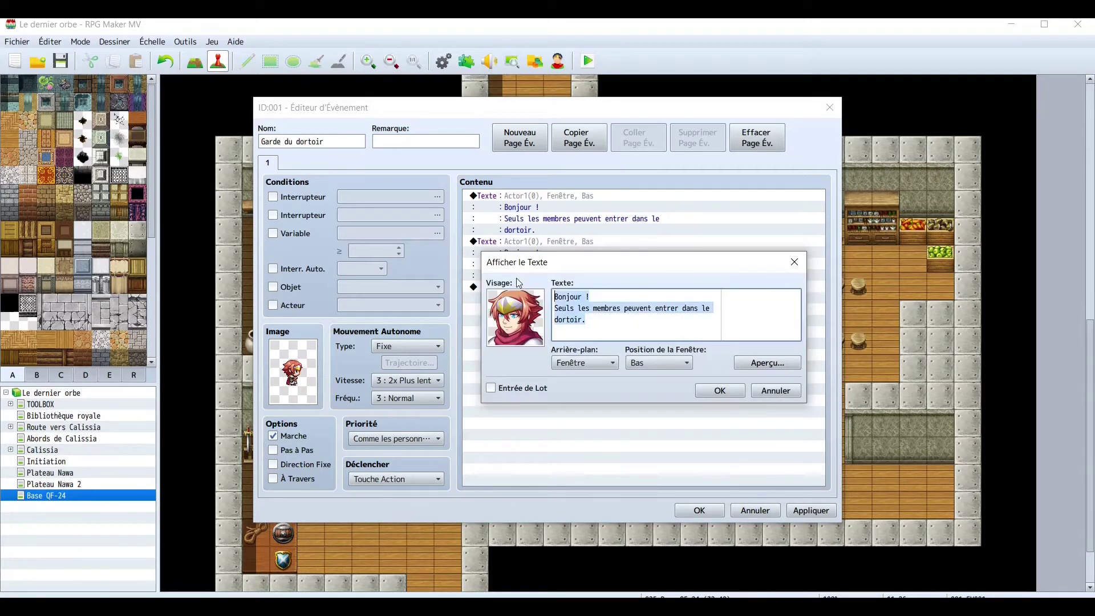
type("Ave")
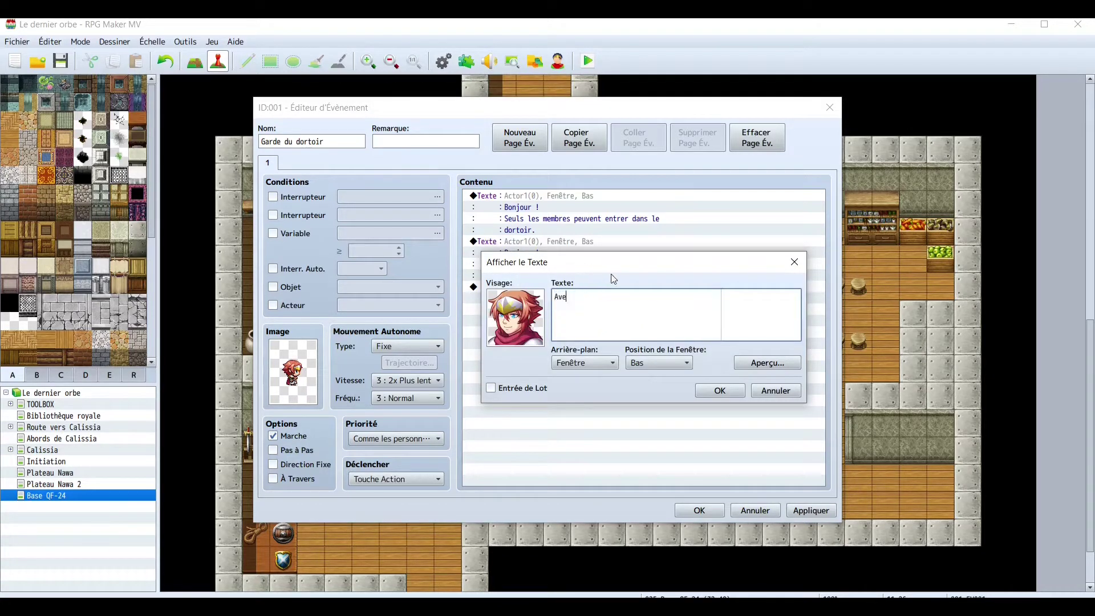
type("z-vous un certificat de garde ?")
left_click(711, 391)
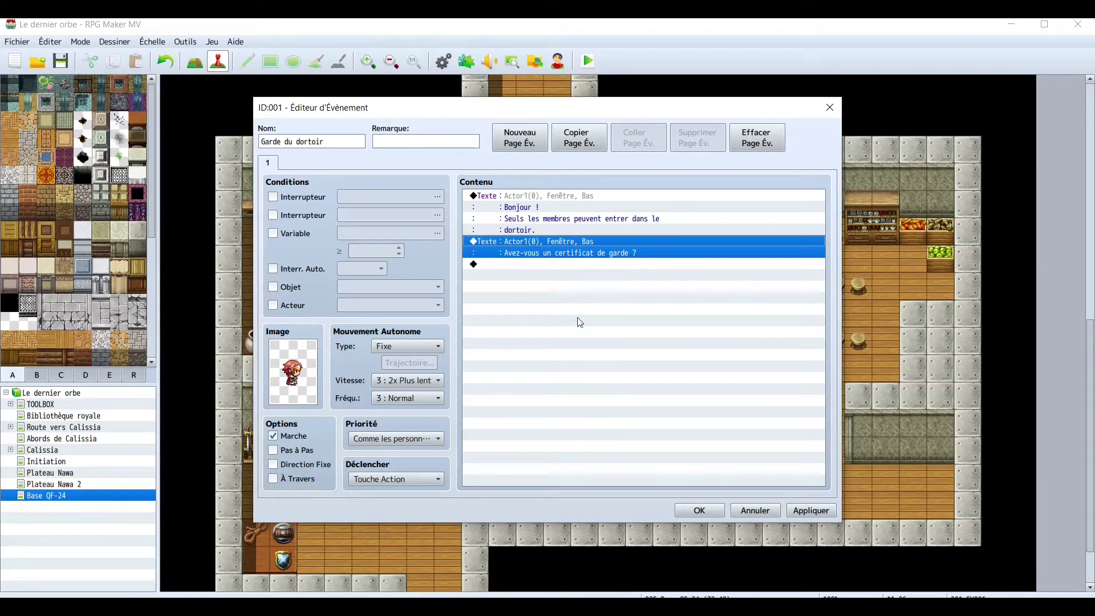
Duplicate the certificate question at the end, change the copy's text to "Revenez me voir quand vous en aurez un.", and save the event.
left_click(549, 265)
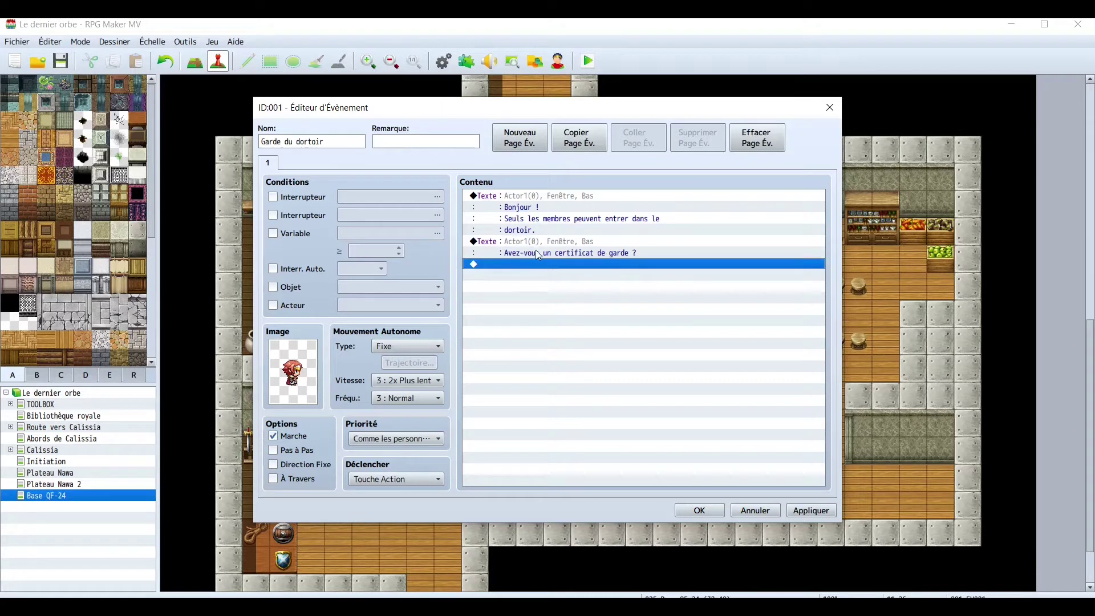
left_click(554, 222)
left_click(549, 244)
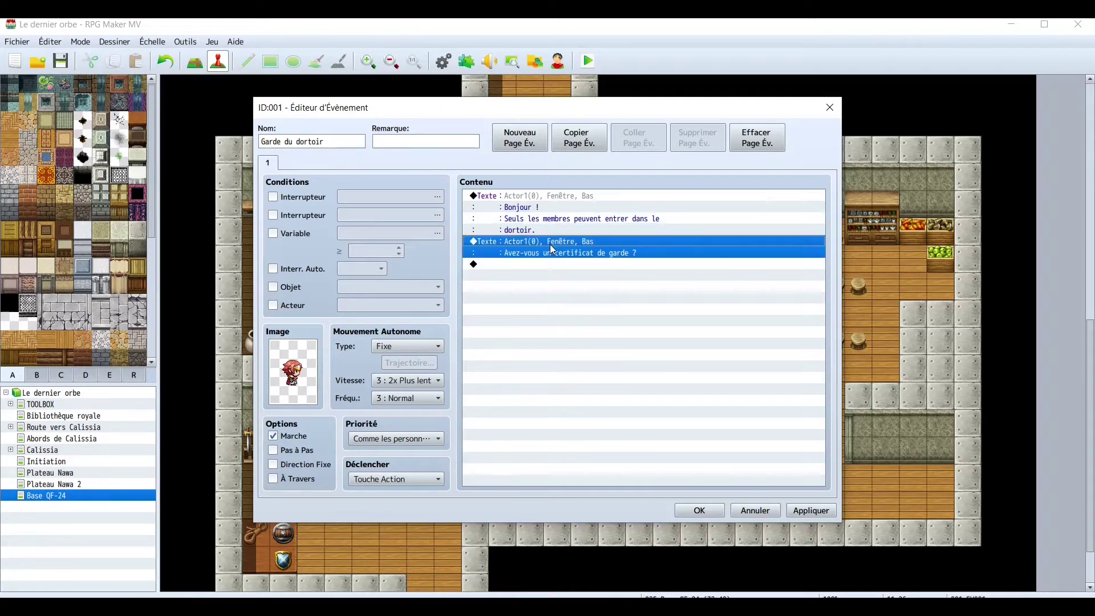
left_click(548, 266)
key("ctrl+v")
double_click(551, 270)
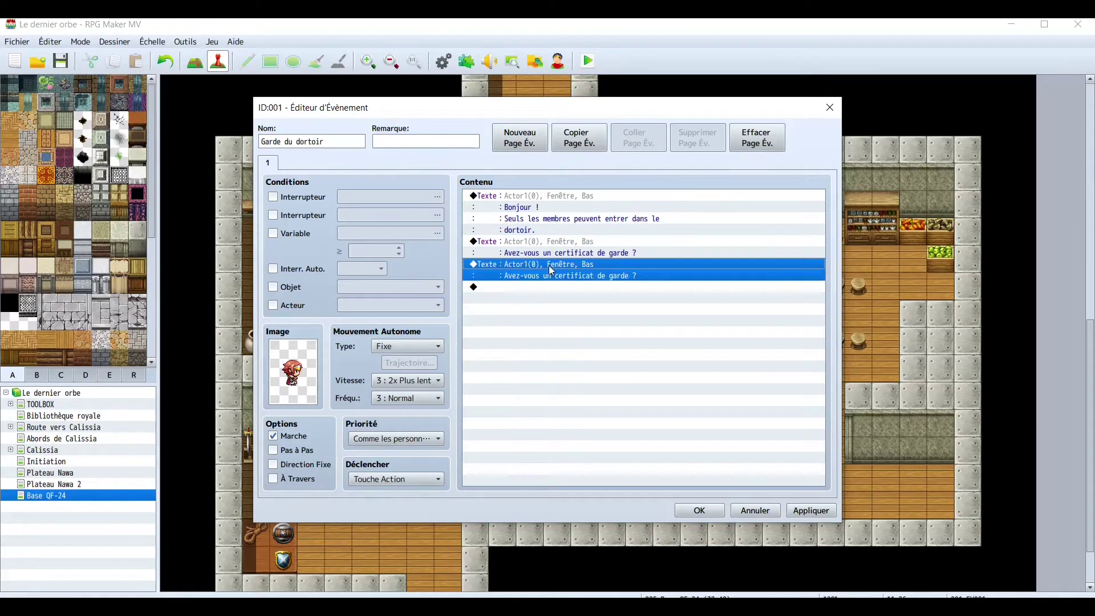
key("ctrl+a")
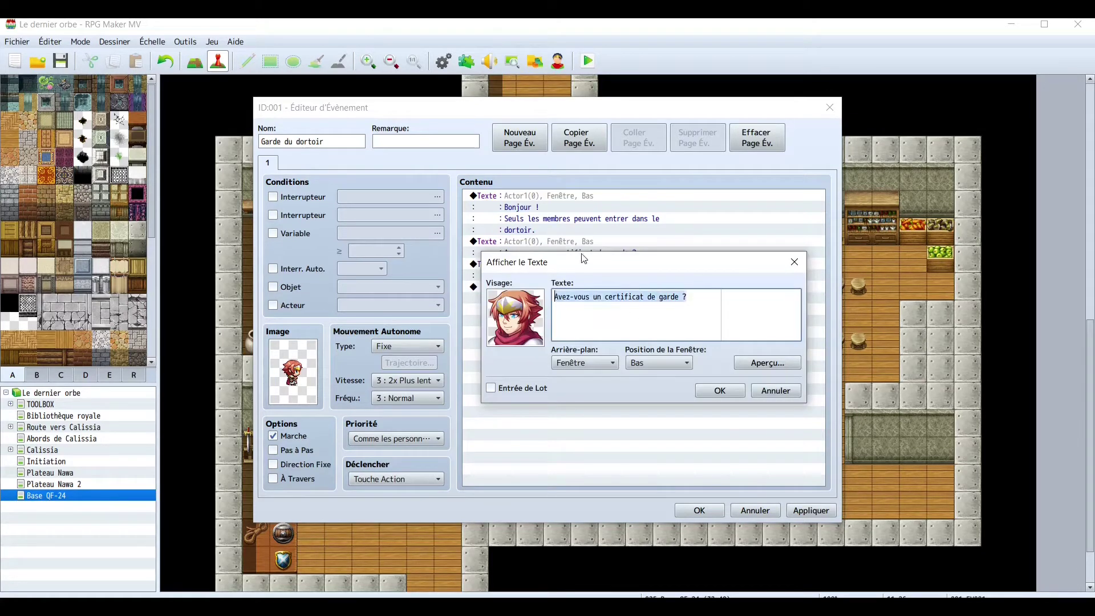
type("Revenez ")
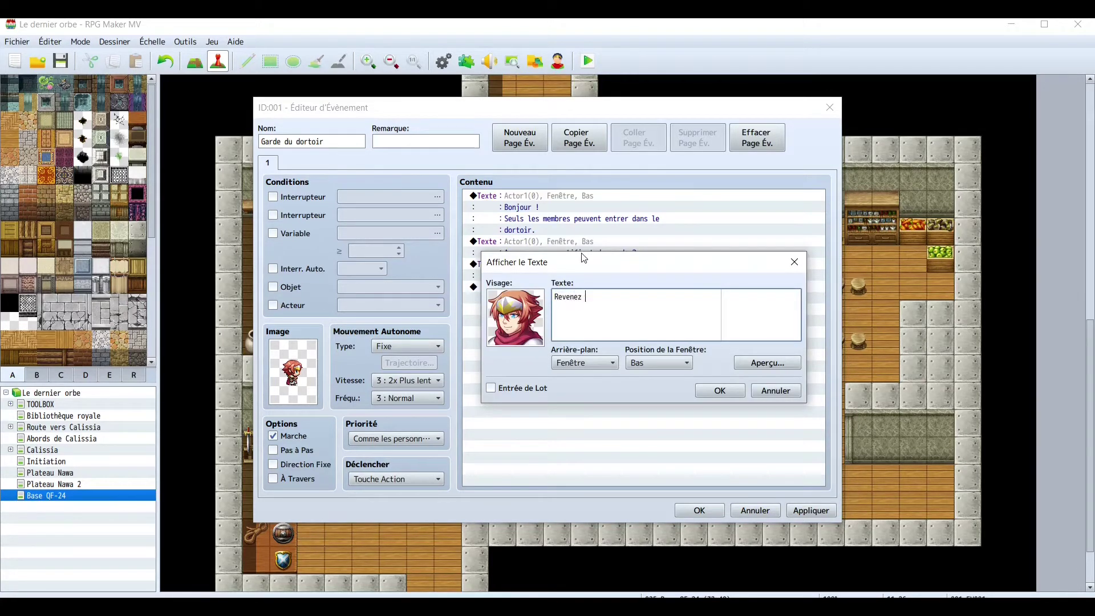
type("me voir quand vous en aurez un.")
left_click(717, 390)
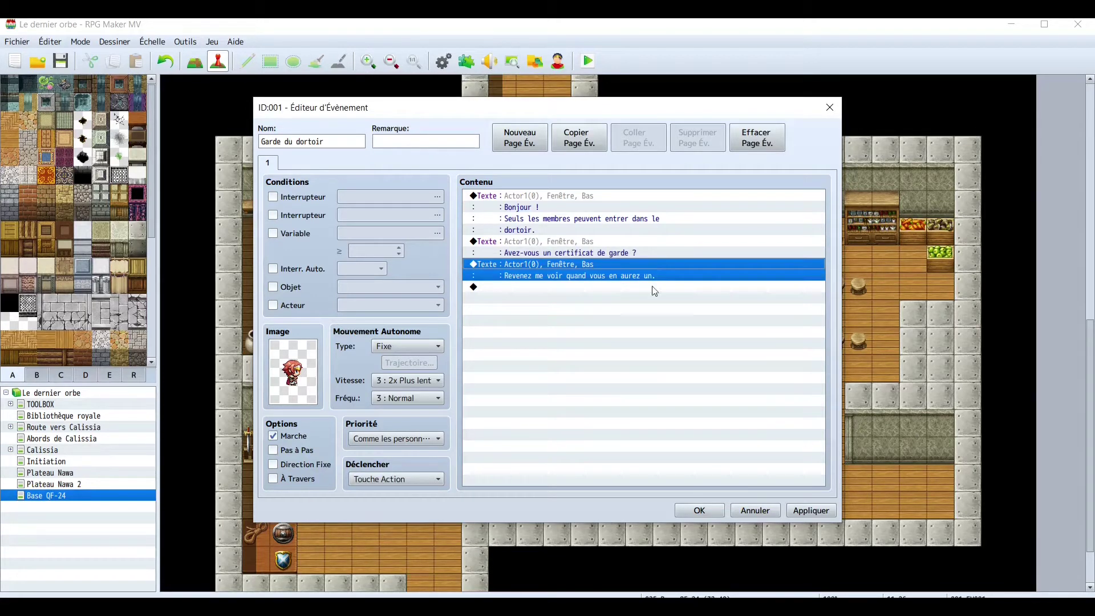
left_click(817, 511)
left_click(682, 510)
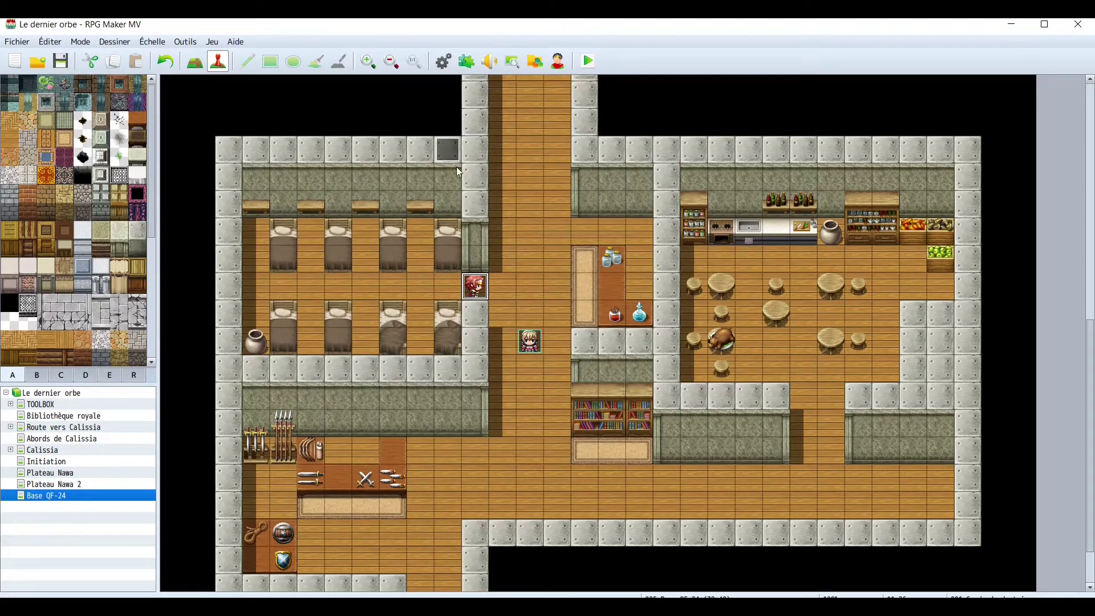
In the database, set the "certificat de garde" item's type to Objet Clé and its Consommable option to Non.
left_click(443, 61)
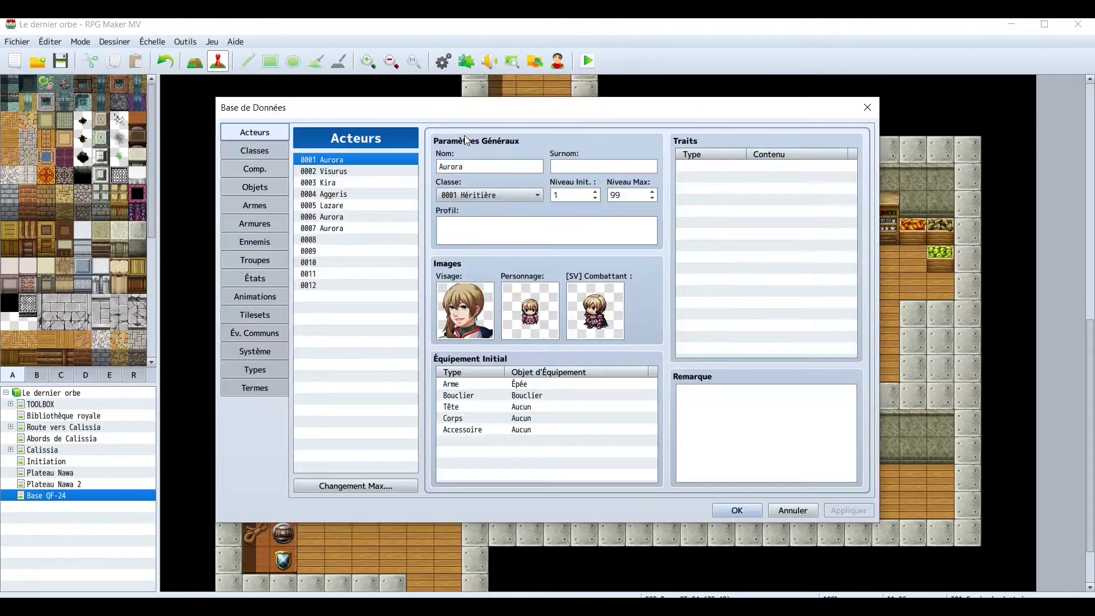
left_click(259, 188)
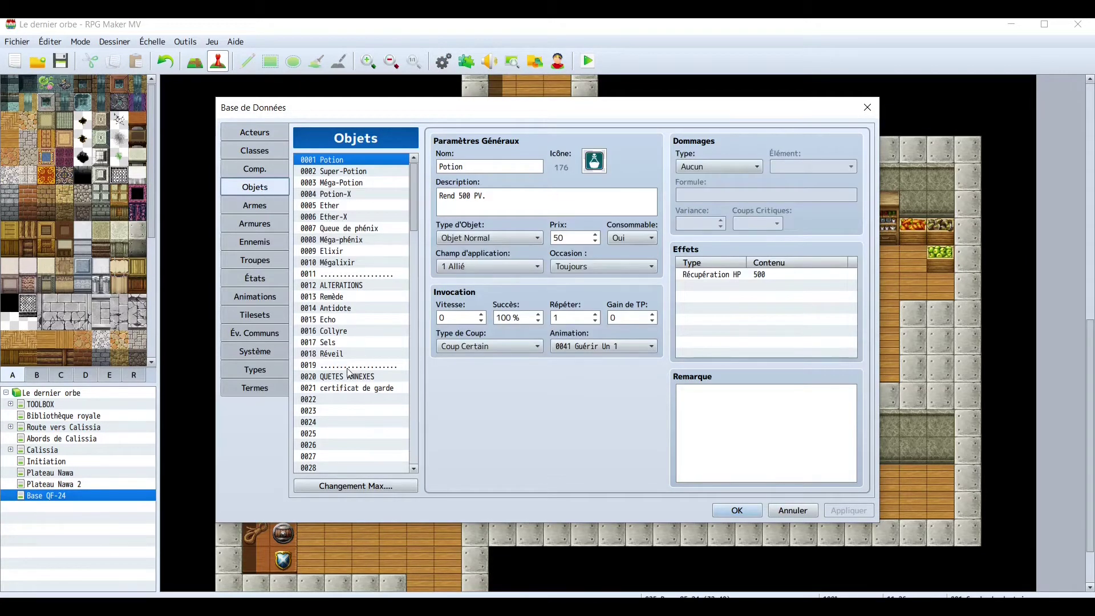
left_click(345, 377)
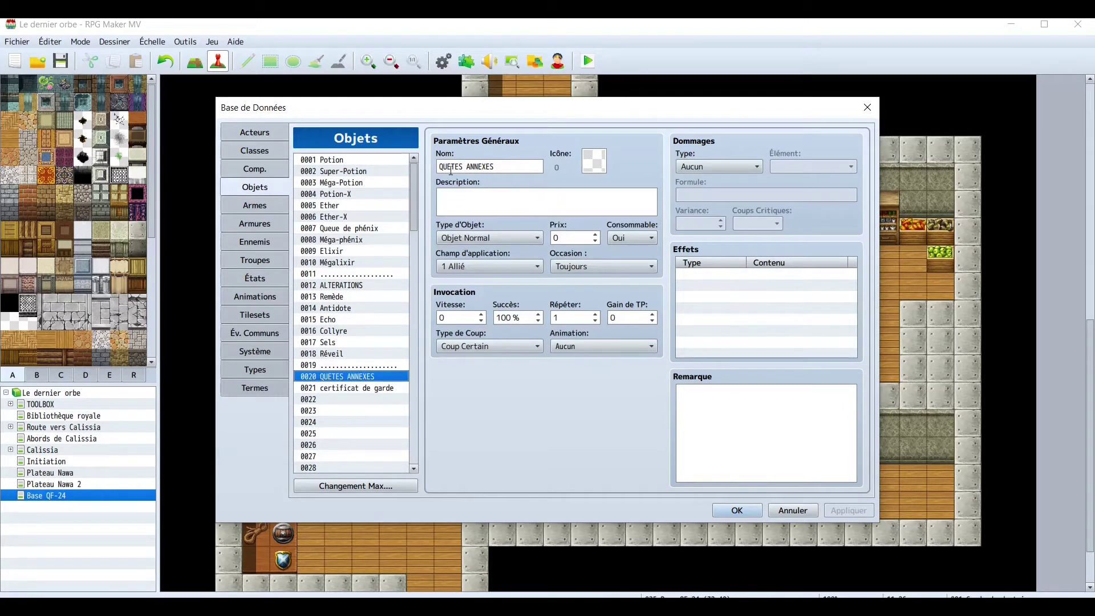
left_click(346, 390)
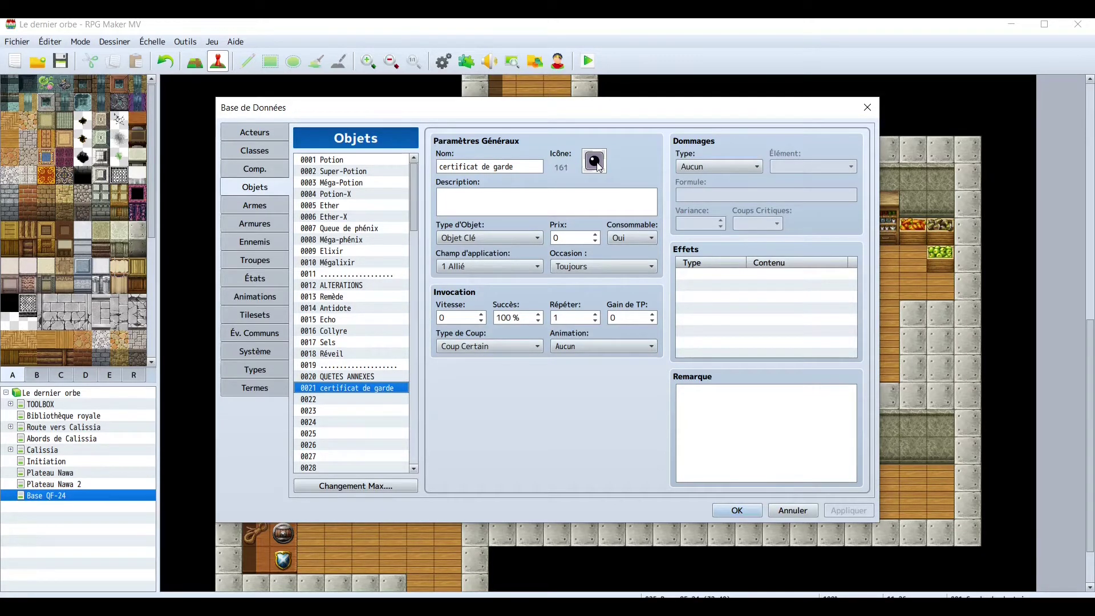
left_click(499, 238)
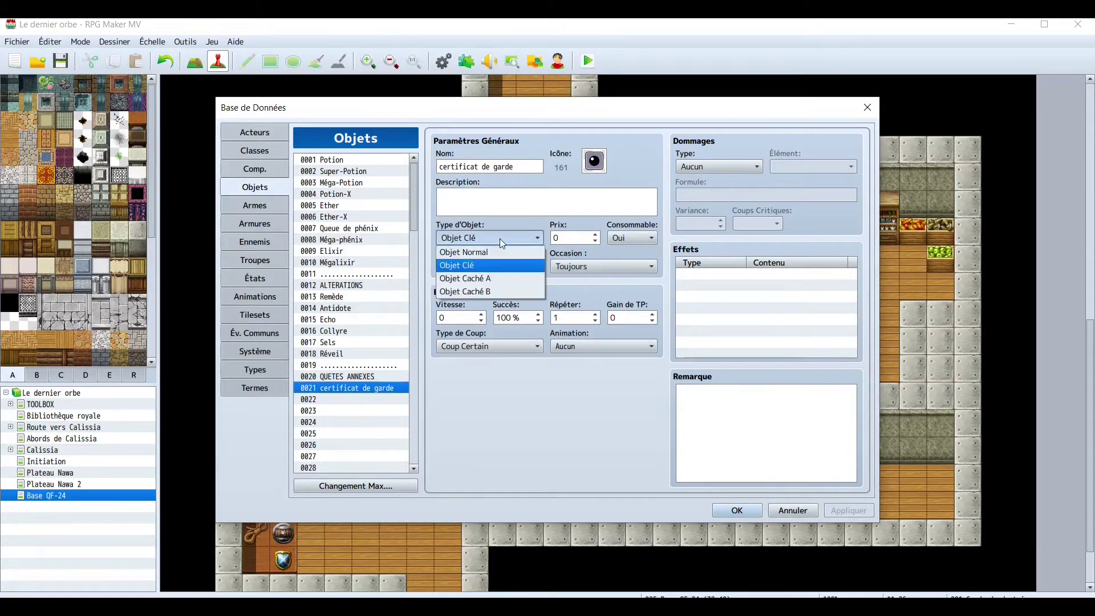
left_click(478, 267)
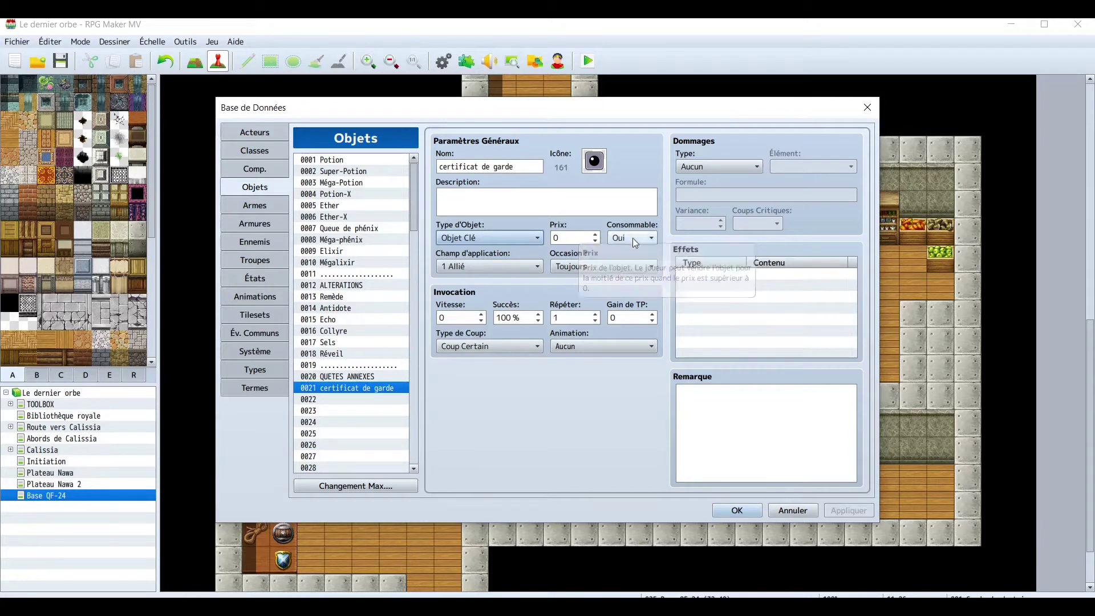
left_click(652, 238)
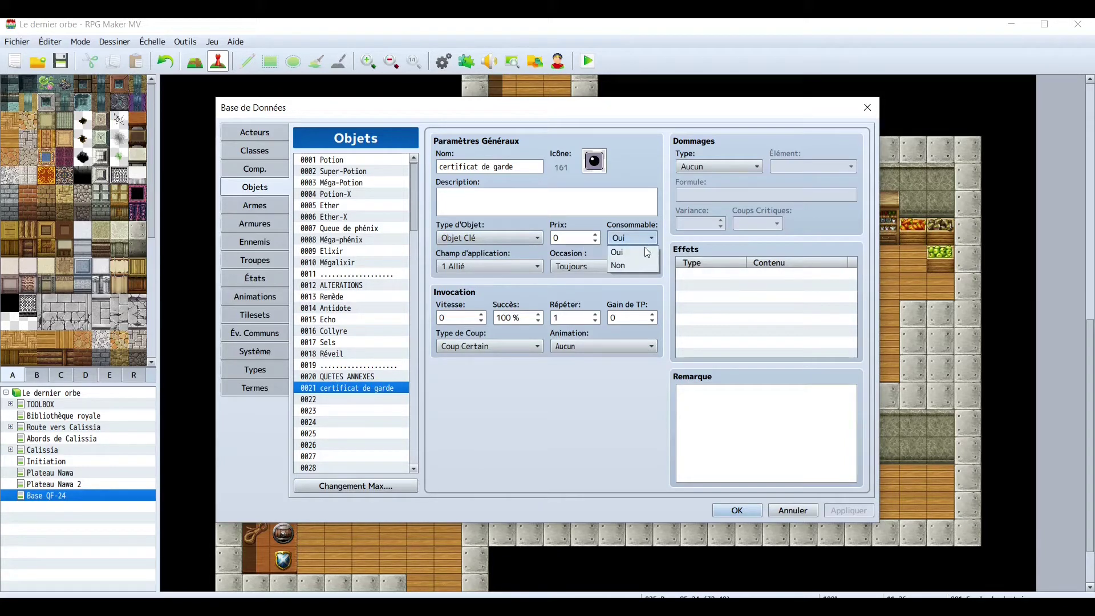
left_click(640, 266)
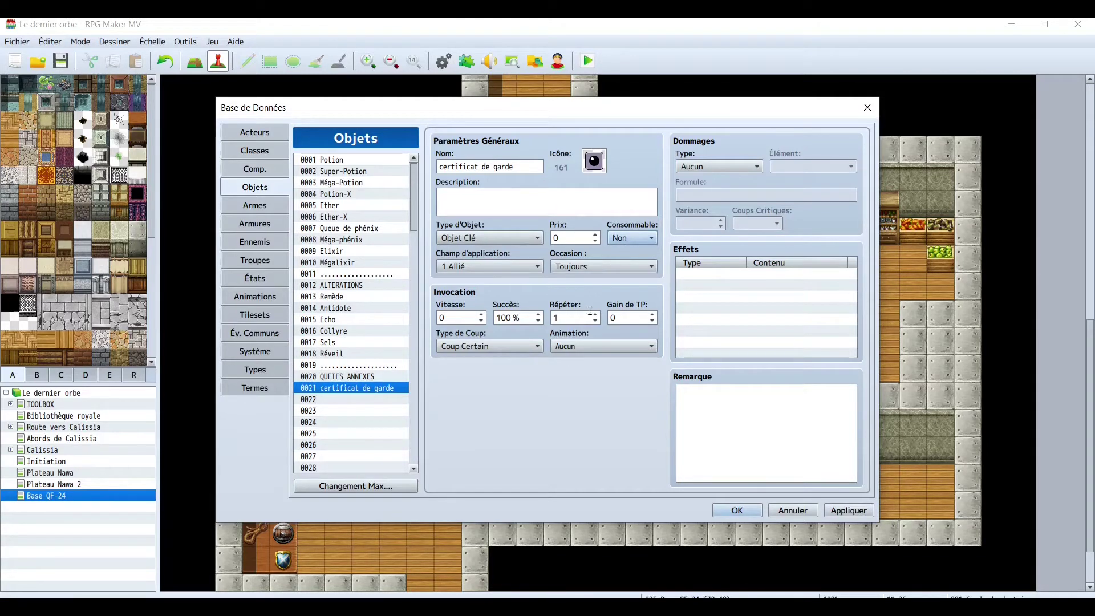
Set the "certificat de garde" item's Occasion to Jamais and save the database changes.
left_click(629, 270)
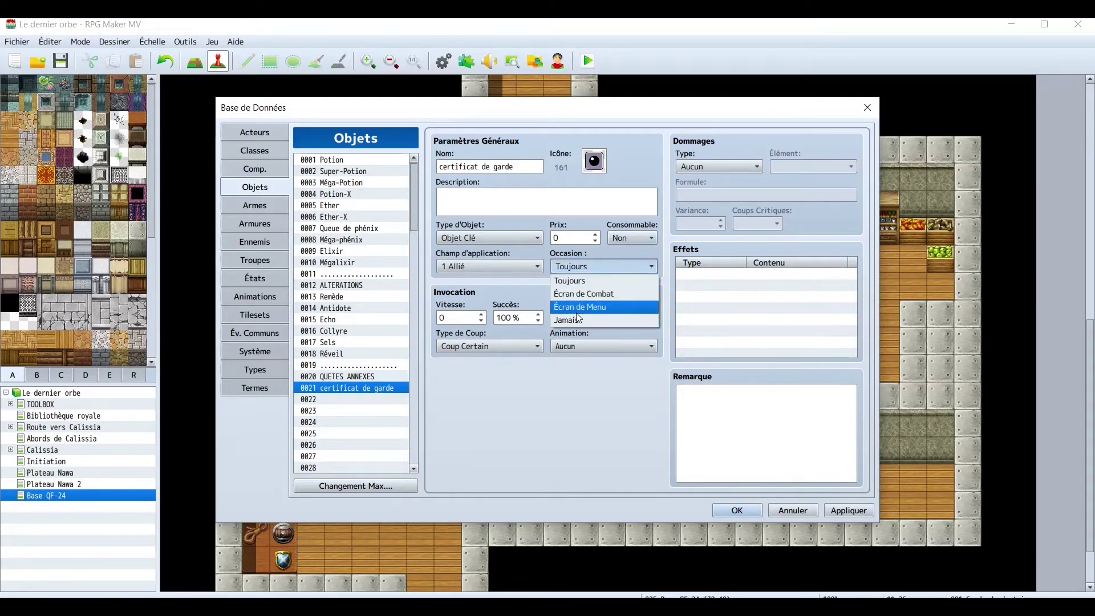
left_click(576, 319)
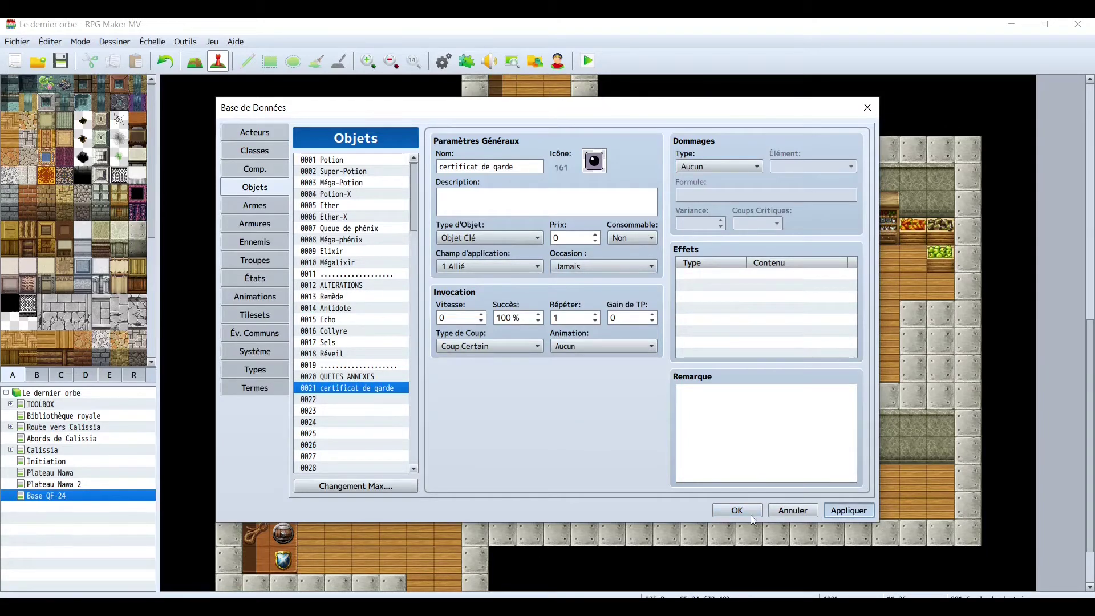
left_click(727, 513)
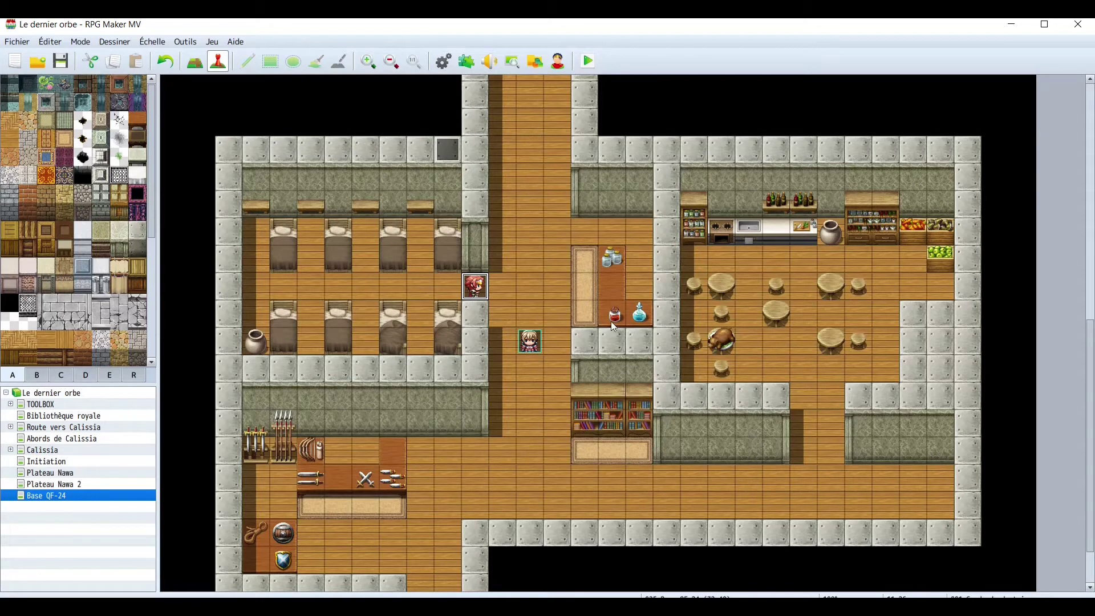
Create an event on the large kitchen pot that shows the text "Vous trouvez un certificat de garde !".
double_click(831, 231)
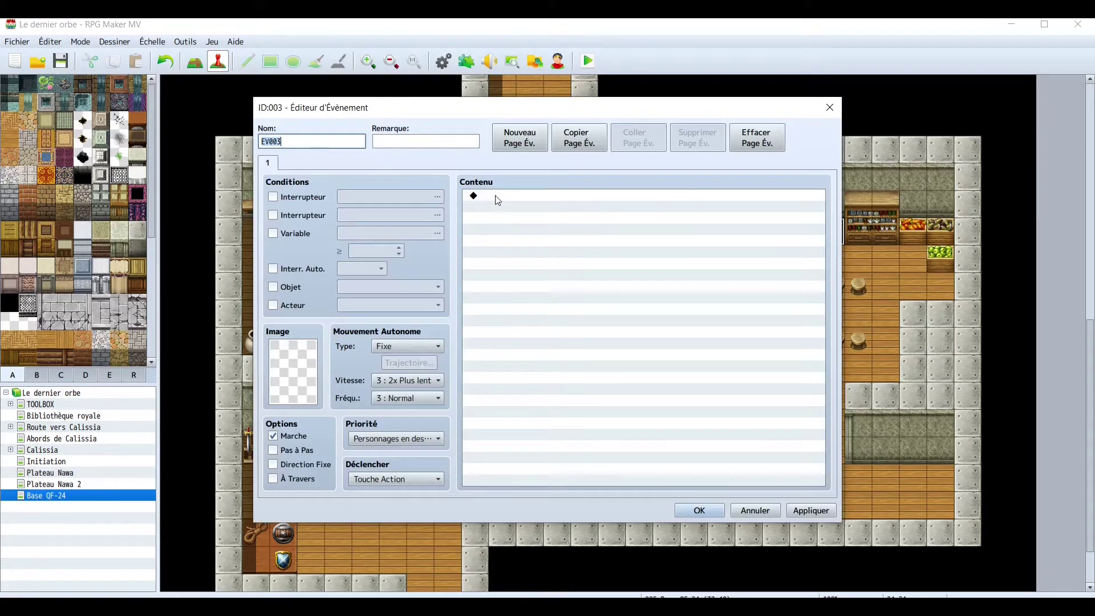
double_click(536, 200)
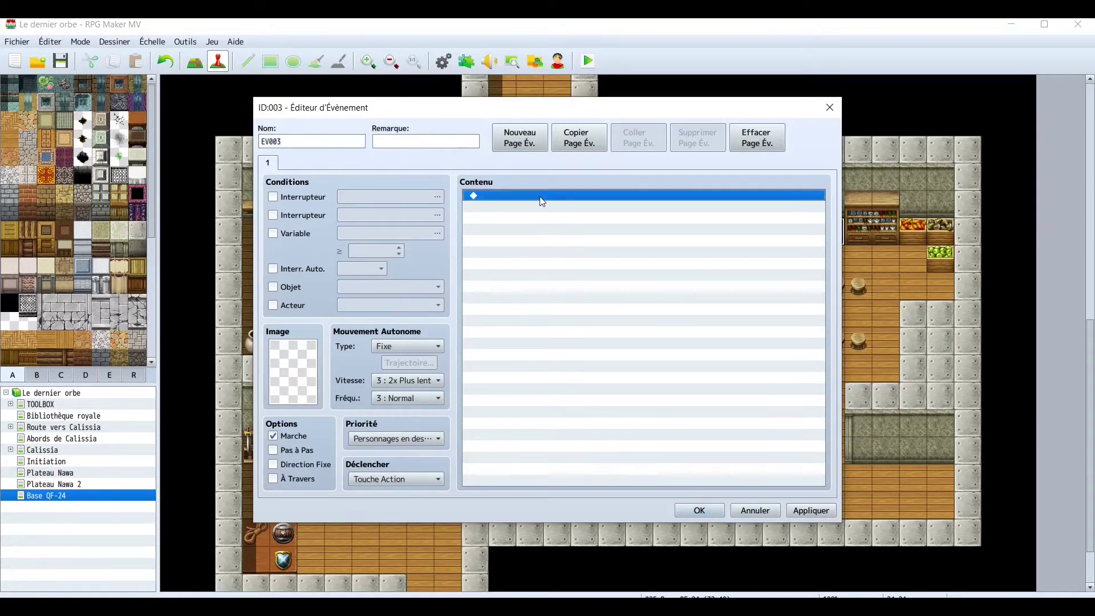
left_click(511, 166)
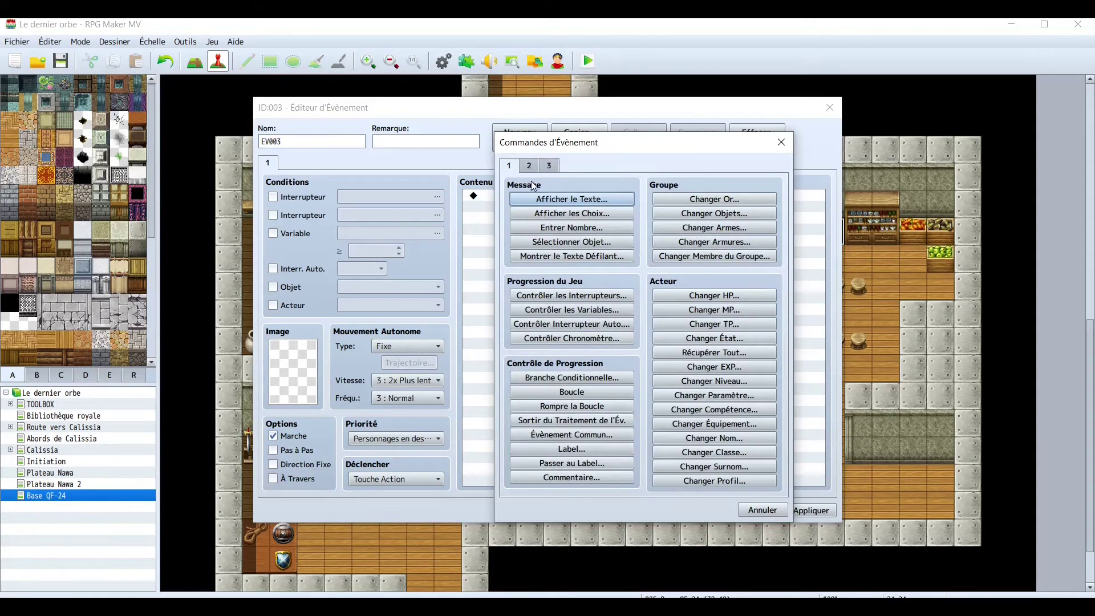
left_click(544, 199)
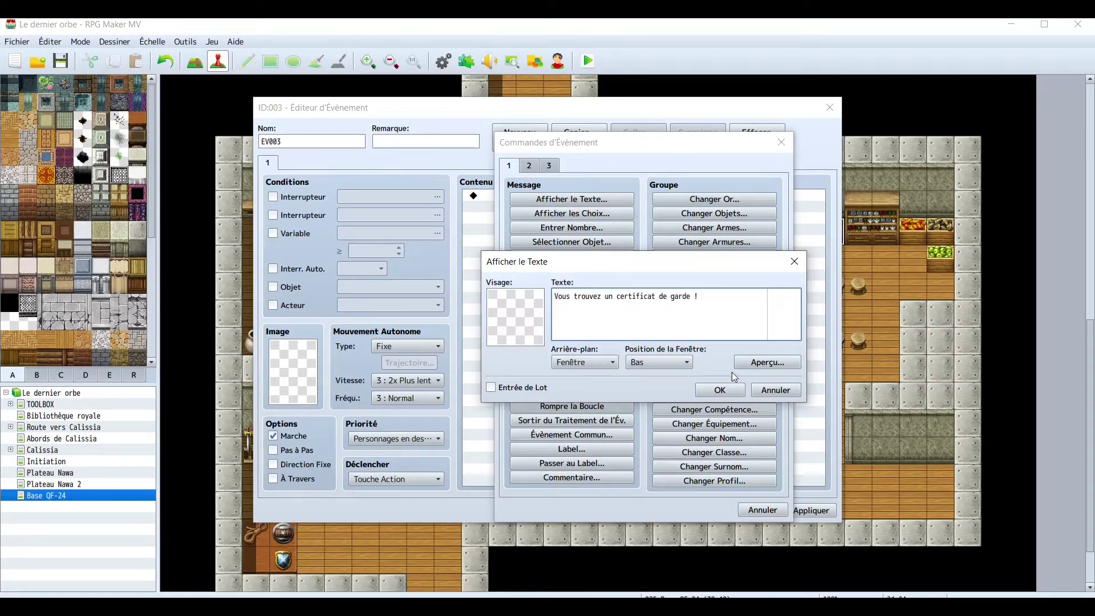
left_click(720, 389)
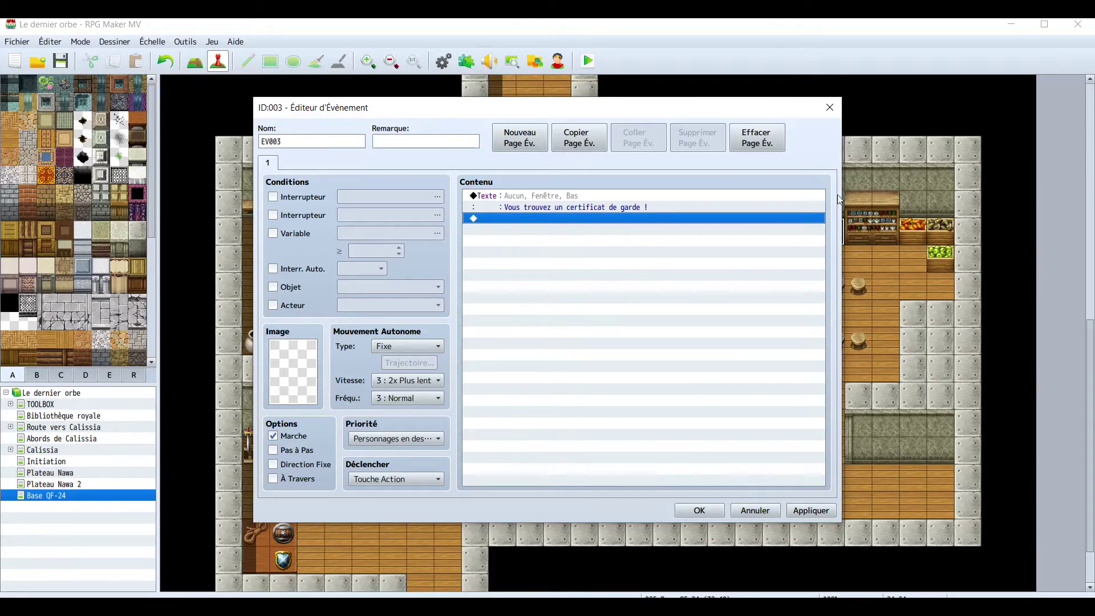
Set the pot event's priority to "Comme les personnages", moving the event editor aside to check the pot on the map.
left_click(418, 434)
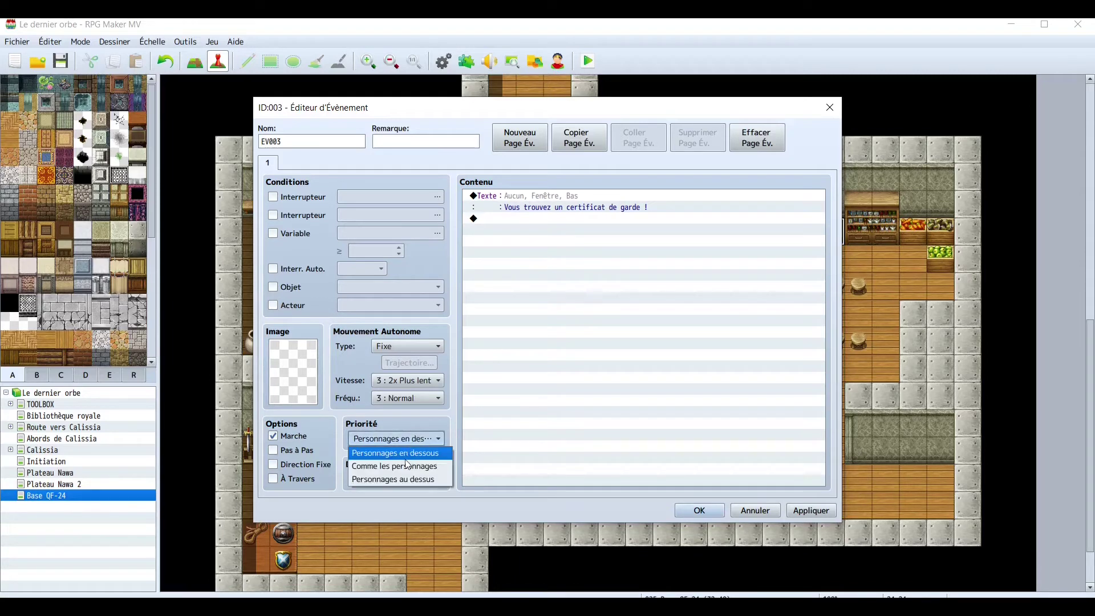
left_click(408, 467)
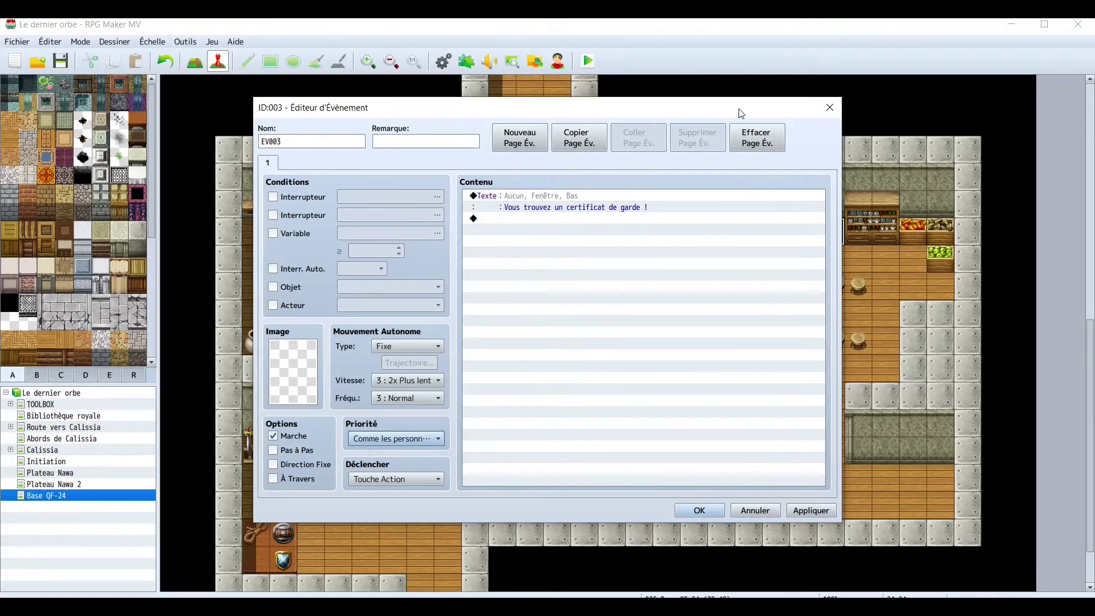
left_click_drag(741, 111, 615, 117)
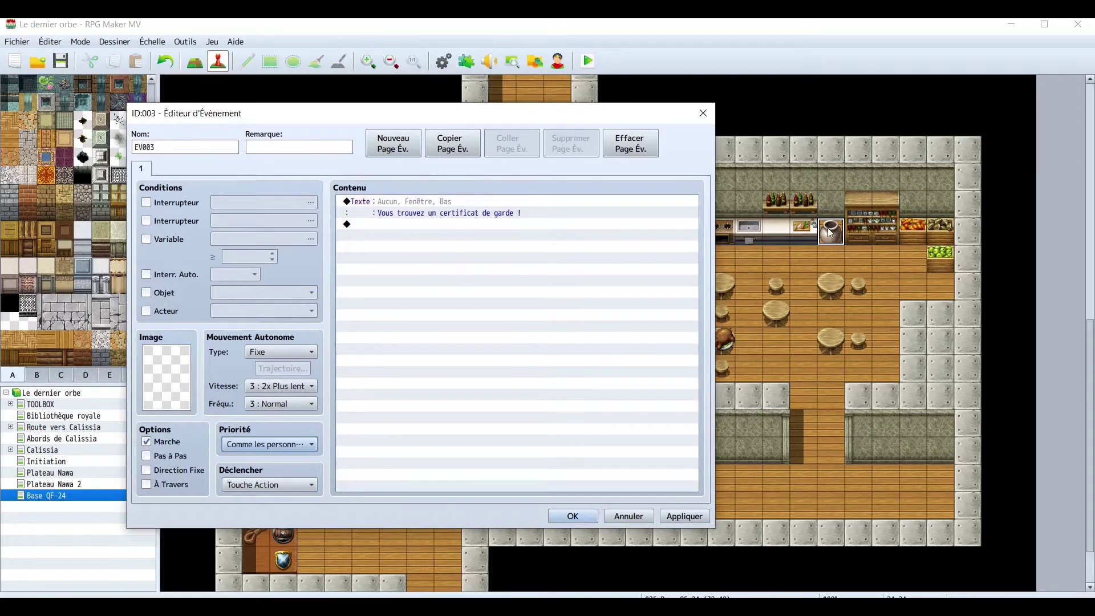
left_click_drag(506, 123, 601, 114)
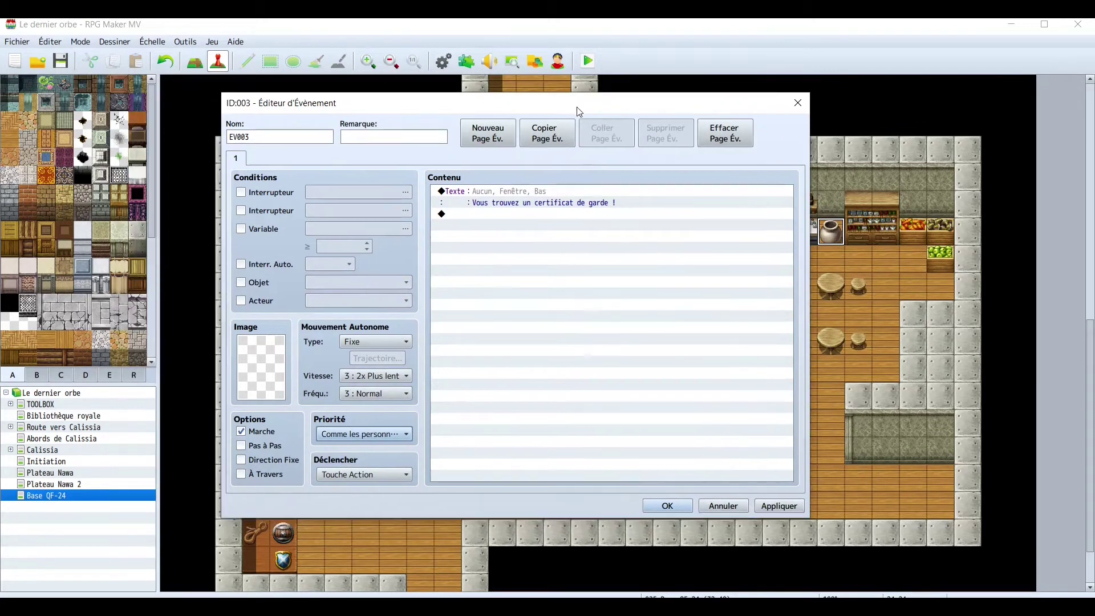
Add a Changer Objets command after the text that increases "certificat de garde" by a constant 1, and save the event.
left_click(489, 216)
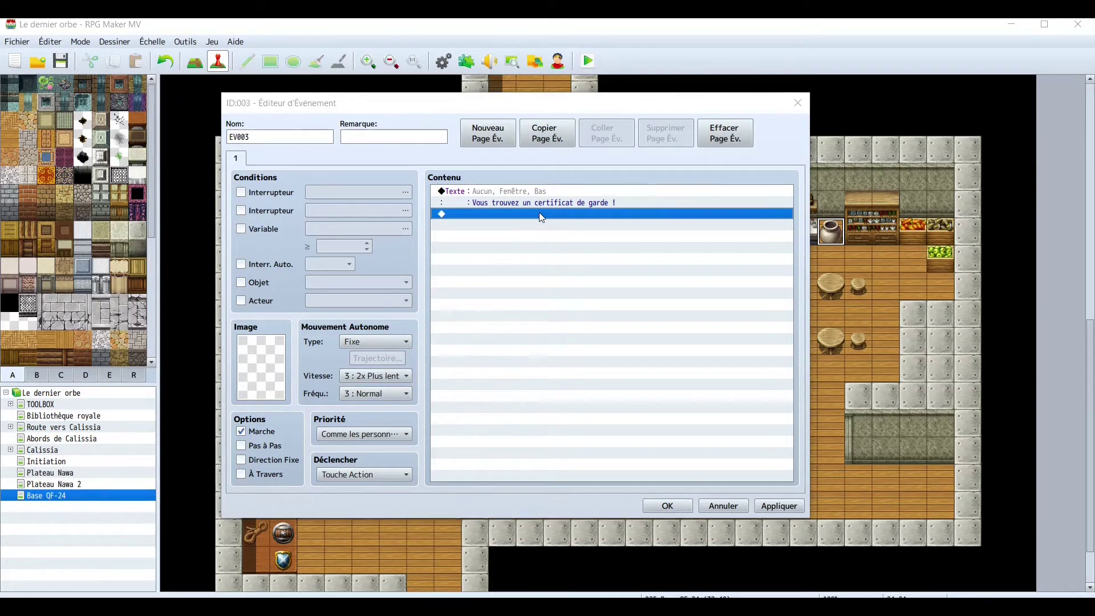
double_click(541, 216)
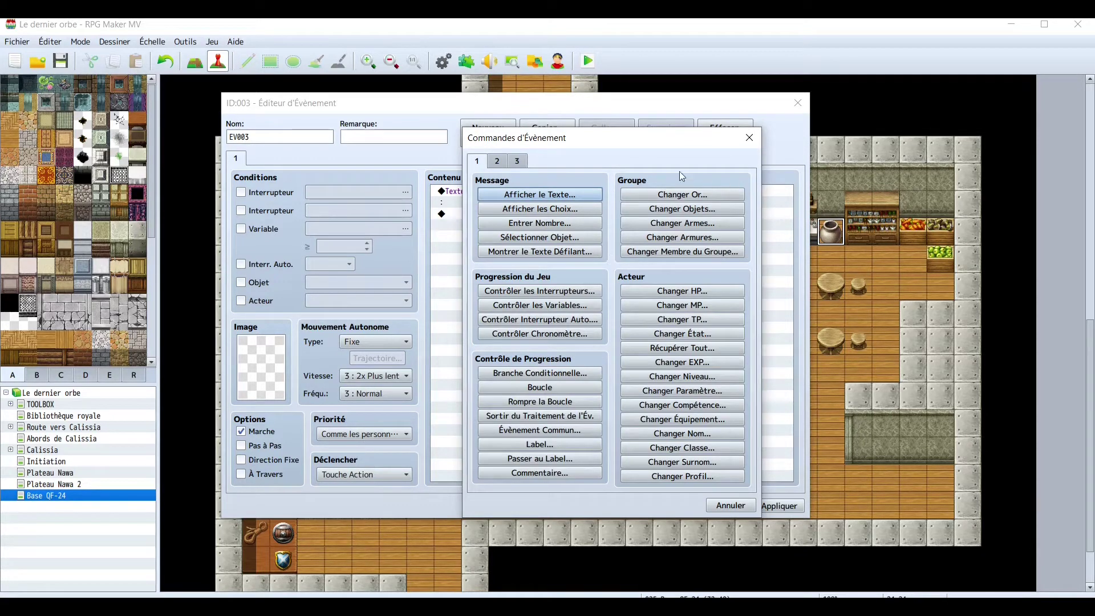
left_click(680, 211)
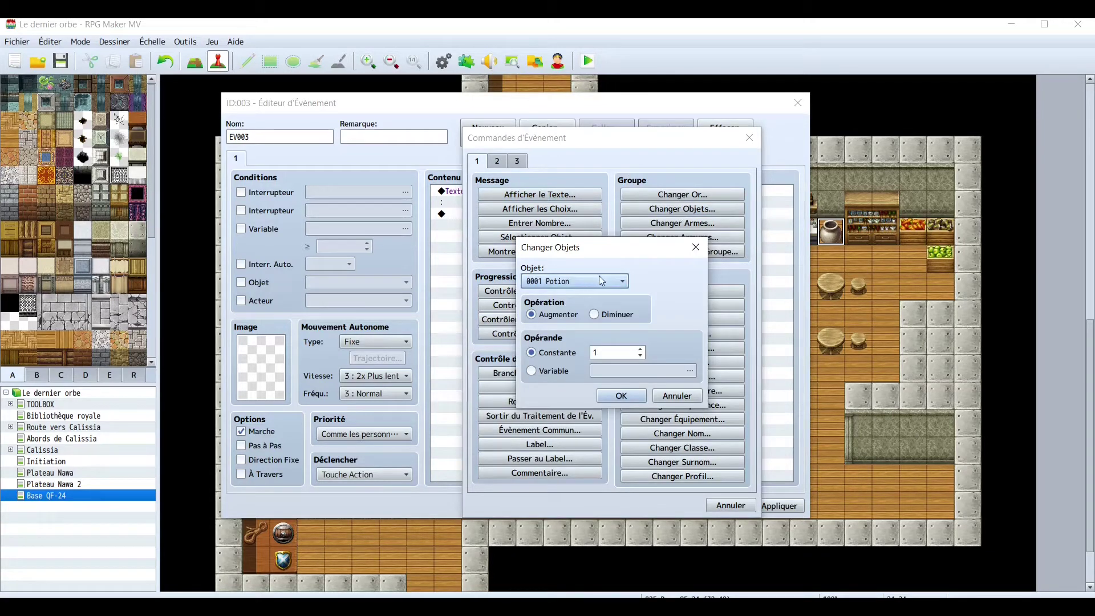
left_click(611, 282)
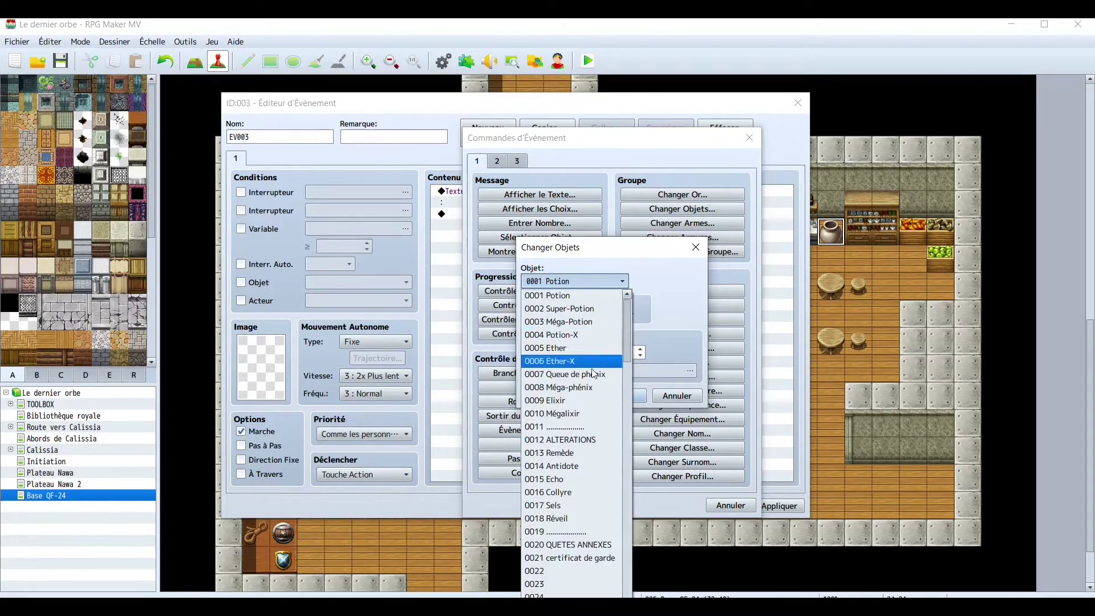
left_click(589, 557)
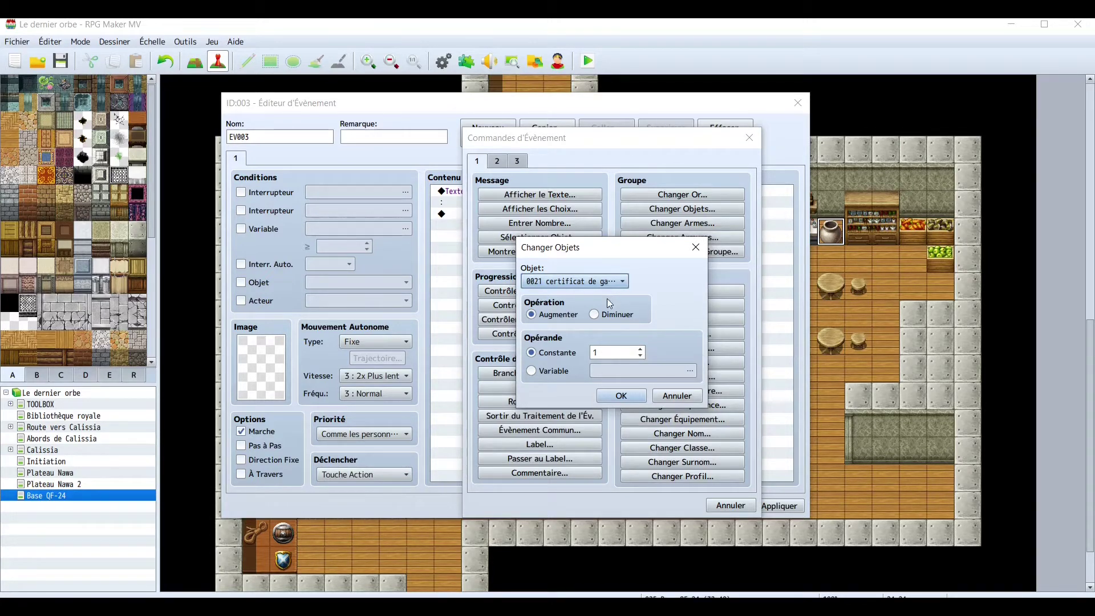
left_click(619, 396)
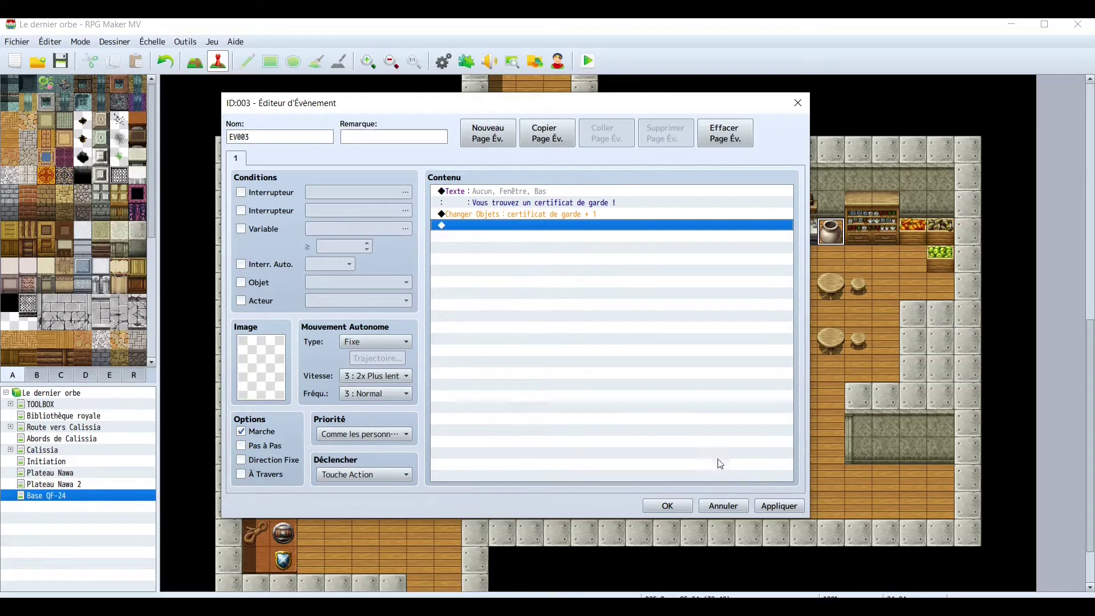
left_click(779, 505)
left_click(679, 506)
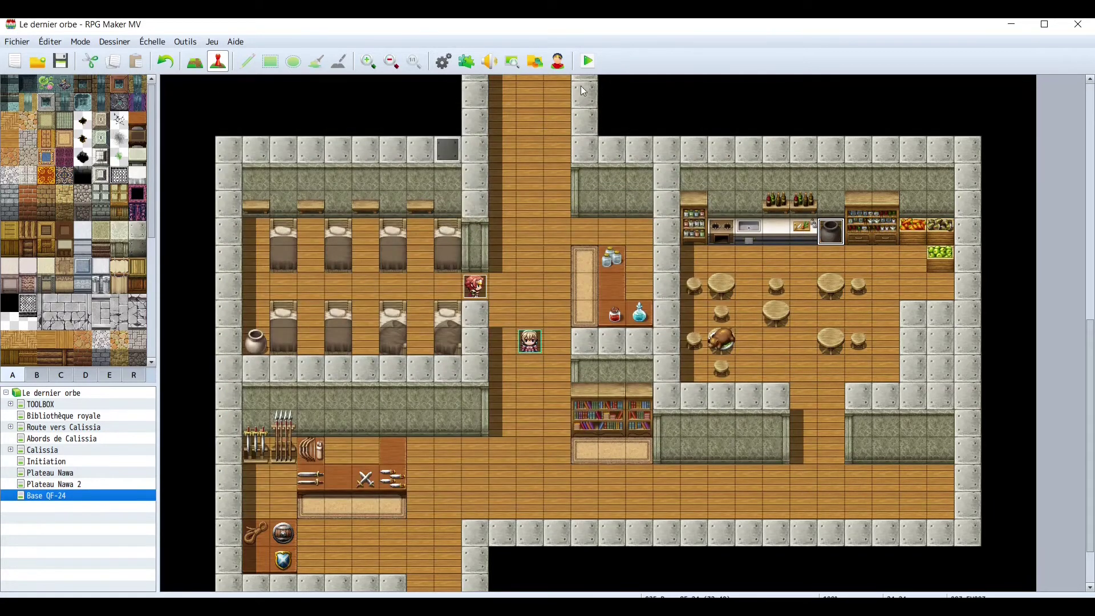
Save the project, launch a playtest, start a new game and maximize the game window.
left_click(590, 60)
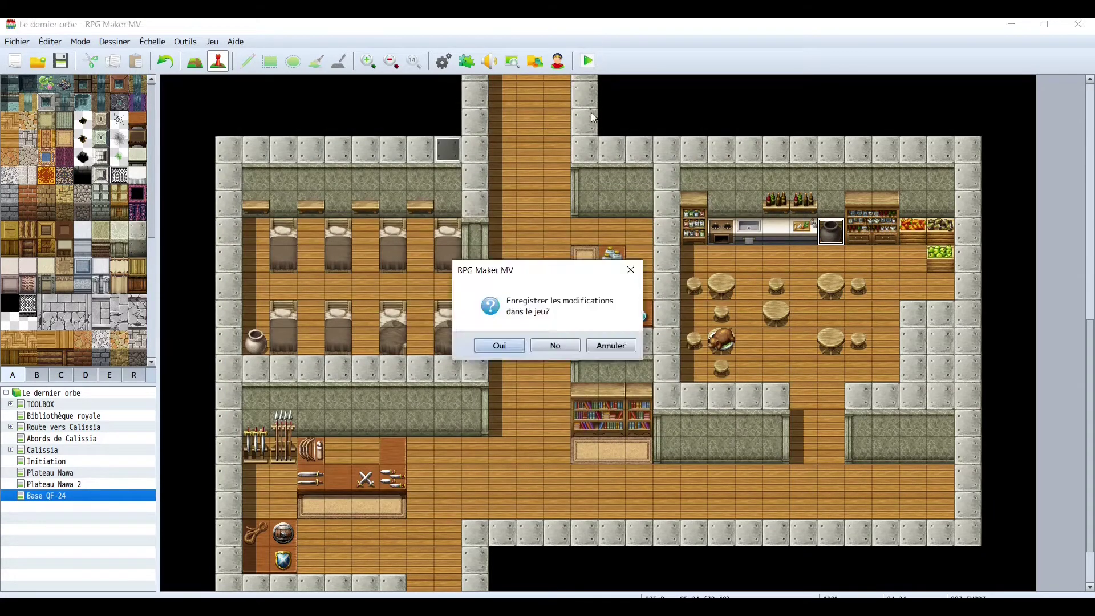
left_click(510, 352)
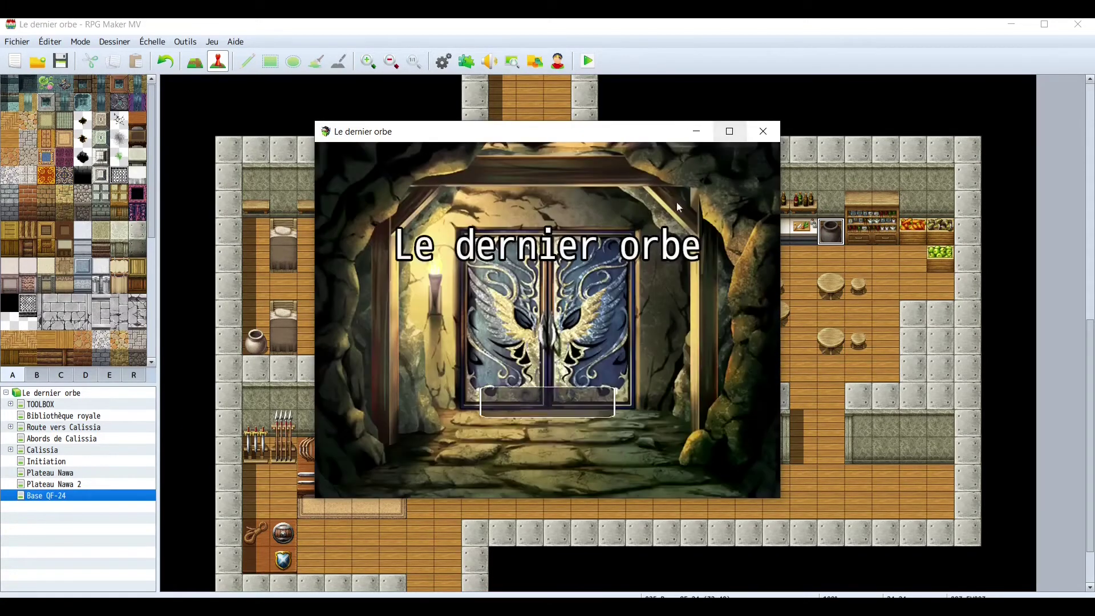
left_click(555, 385)
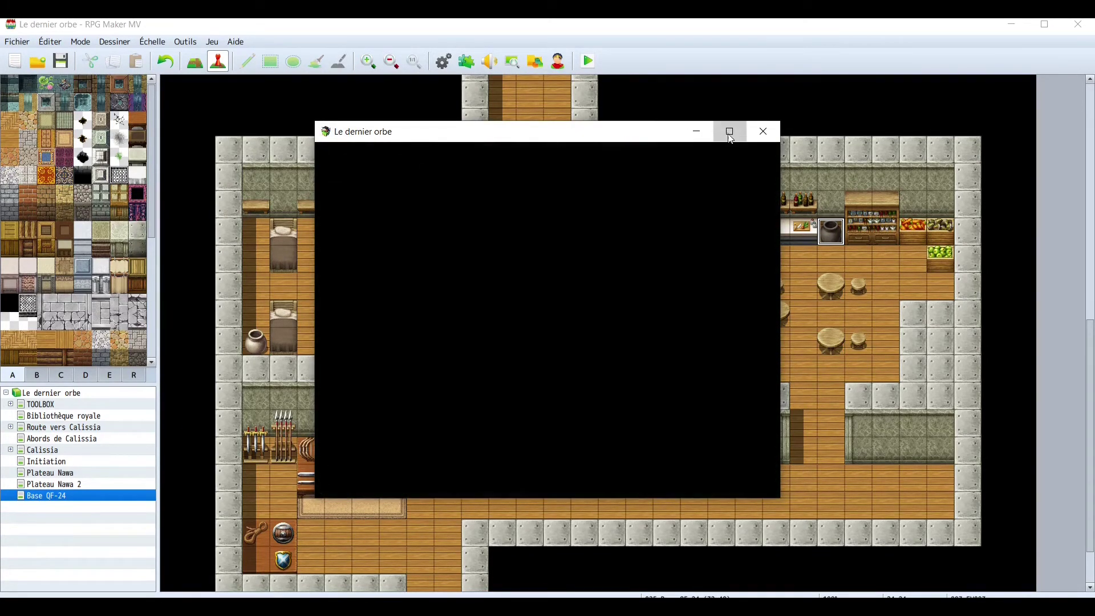
left_click(729, 131)
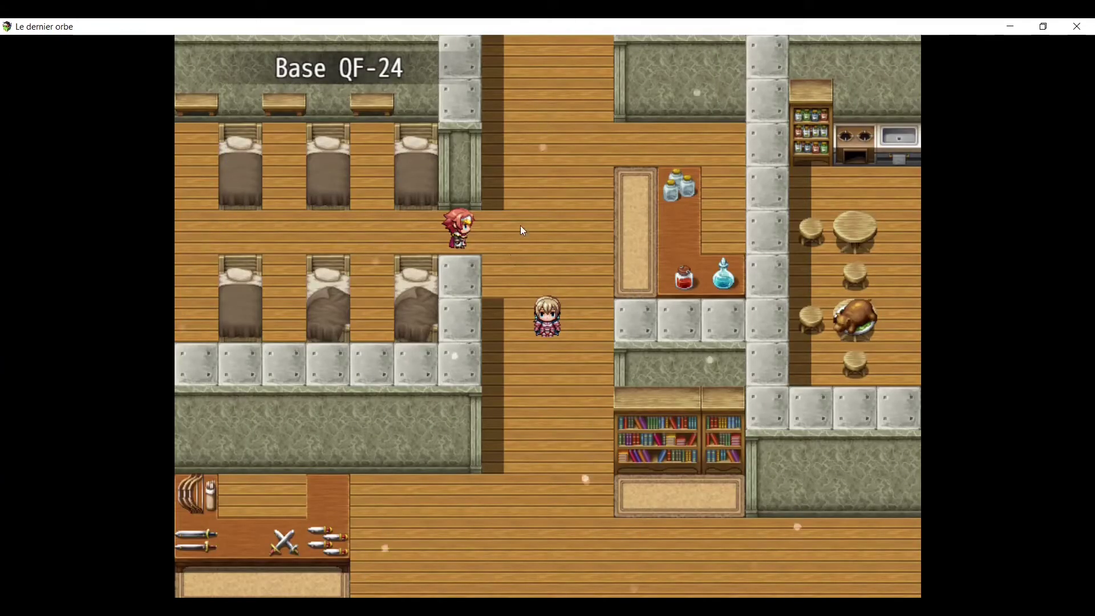
Walk up to the red-haired dormitory guard and go through the whole dialogue.
left_click(520, 224)
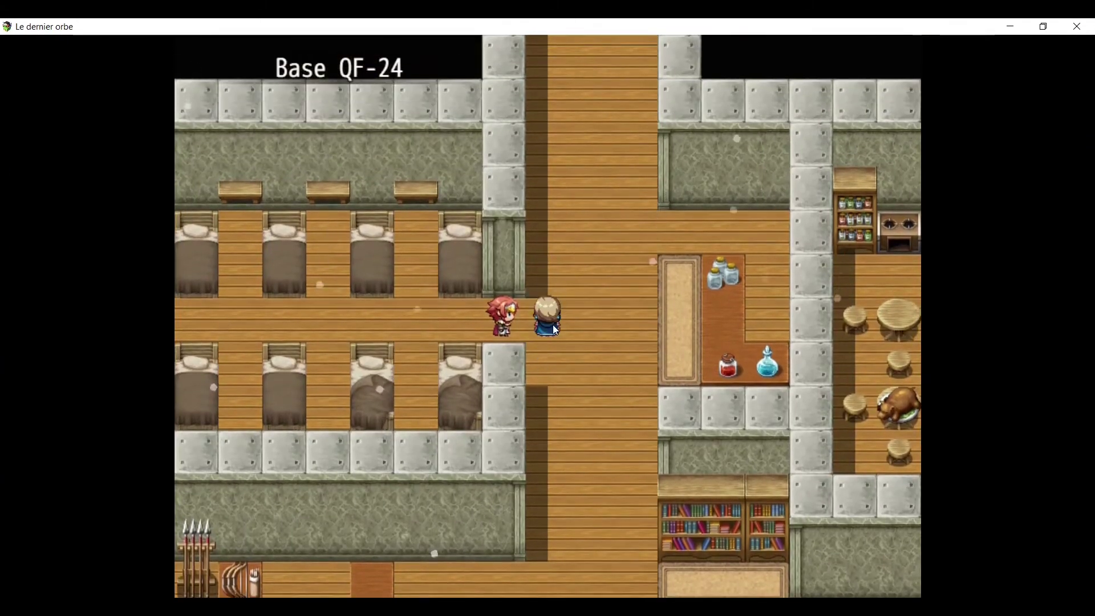
left_click(506, 321)
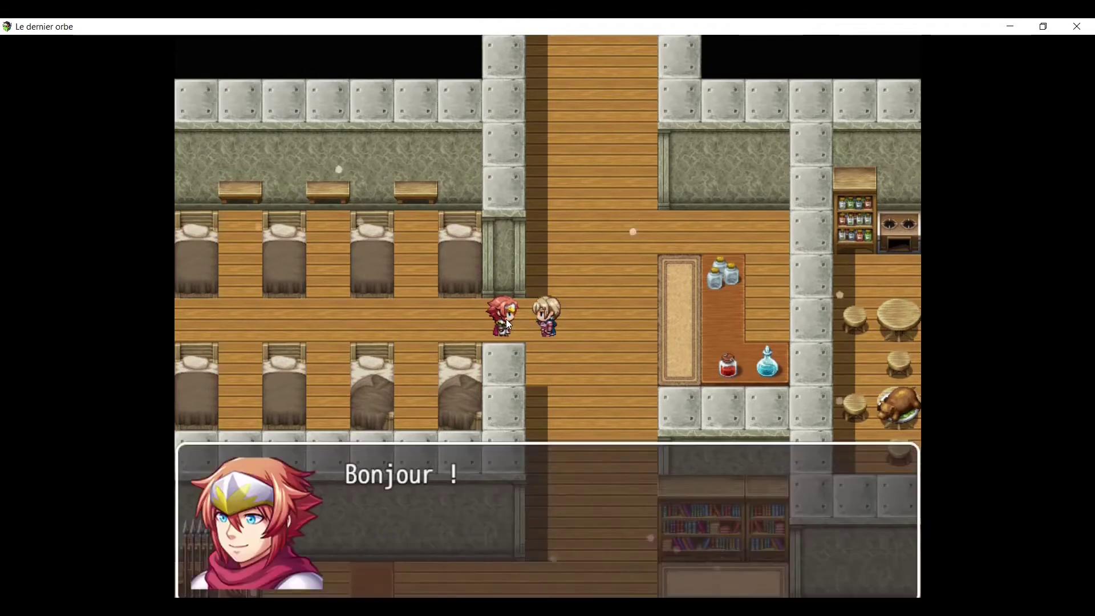
left_click(594, 357)
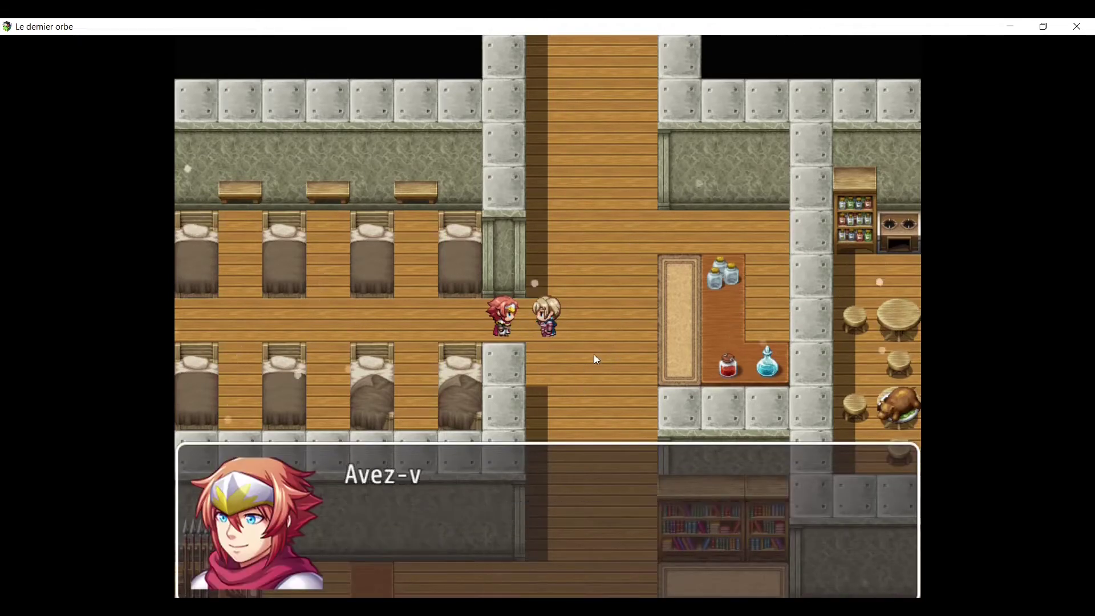
left_click(594, 356)
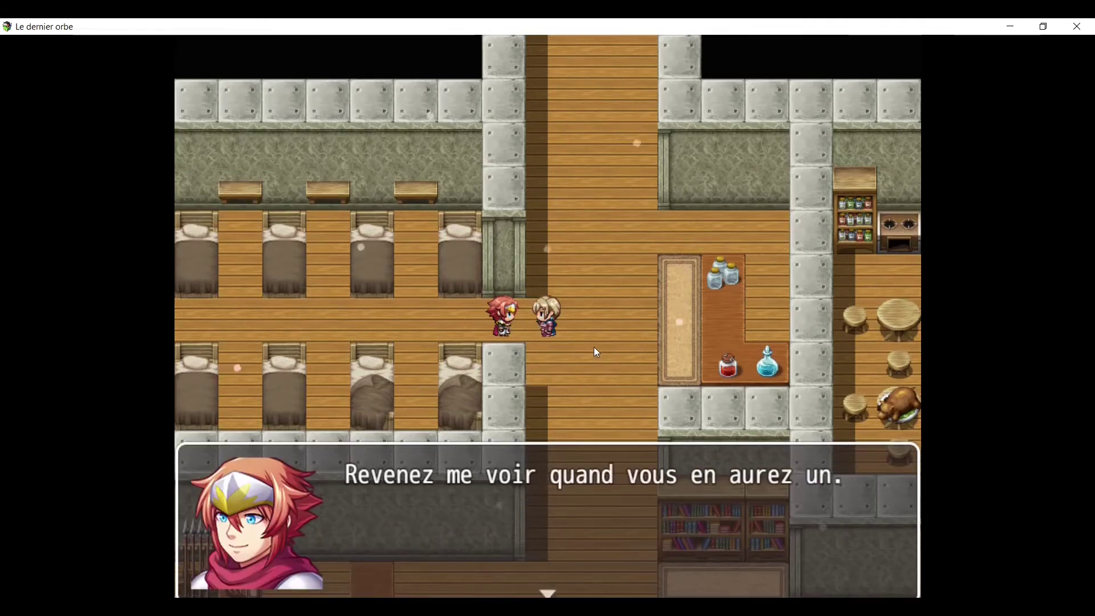
left_click(594, 349)
Walk to the kitchen, interact with the large pot to collect the certificate, and dismiss its message.
left_click(582, 426)
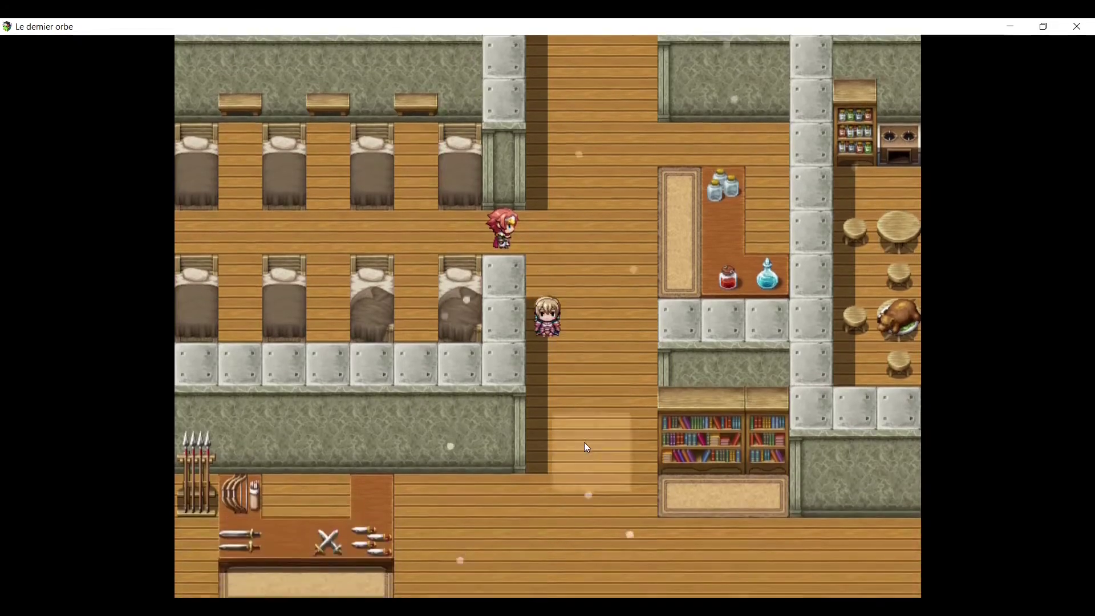
left_click(775, 381)
mouse_move(800, 286)
left_mouse_down()
mouse_move(662, 192)
mouse_move(538, 155)
mouse_move(559, 169)
left_mouse_up()
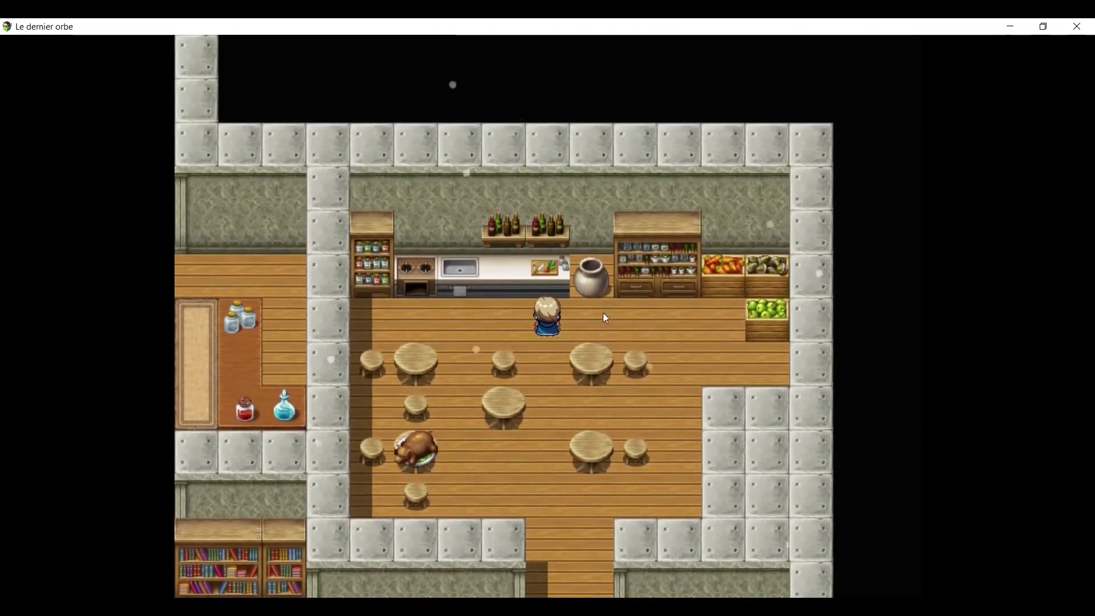
left_click(597, 281)
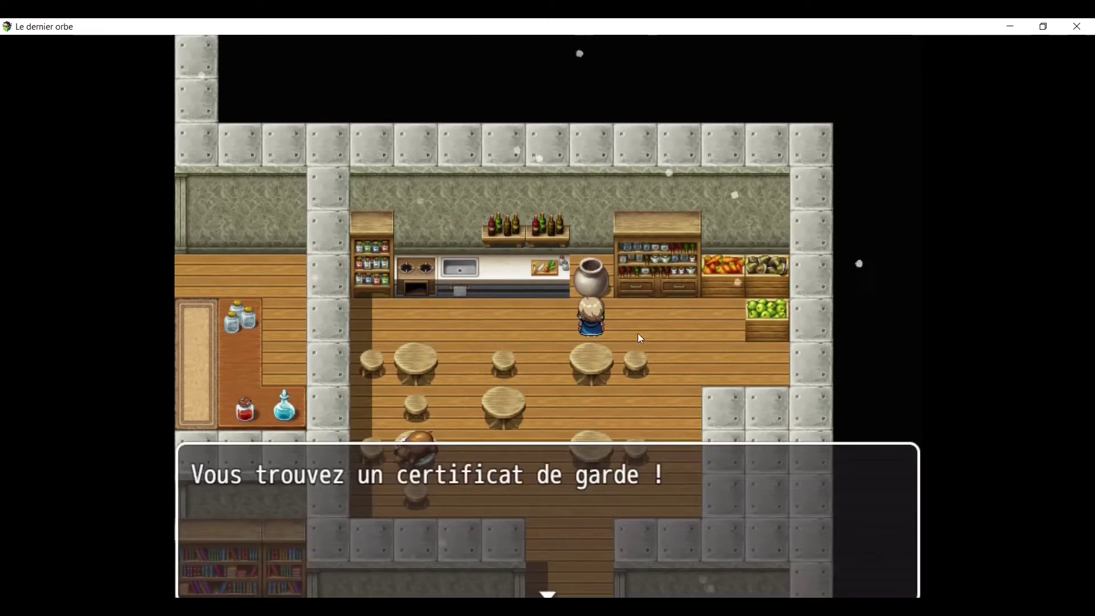
left_click(607, 356)
Check the Objet Clé category of the in-game inventory for the certificate.
left_click(553, 363)
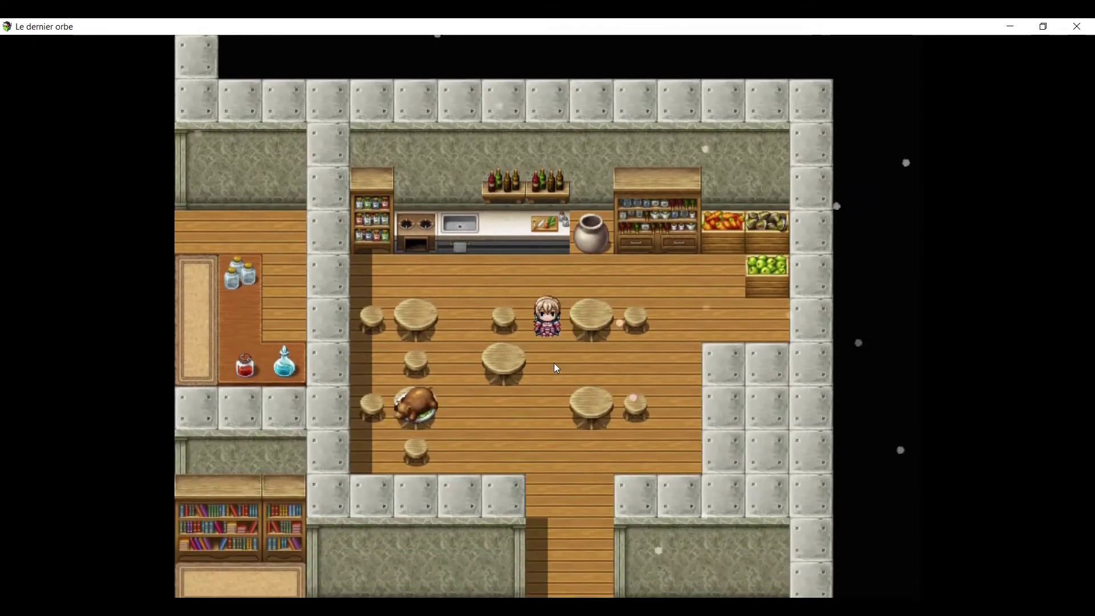
left_click(555, 358)
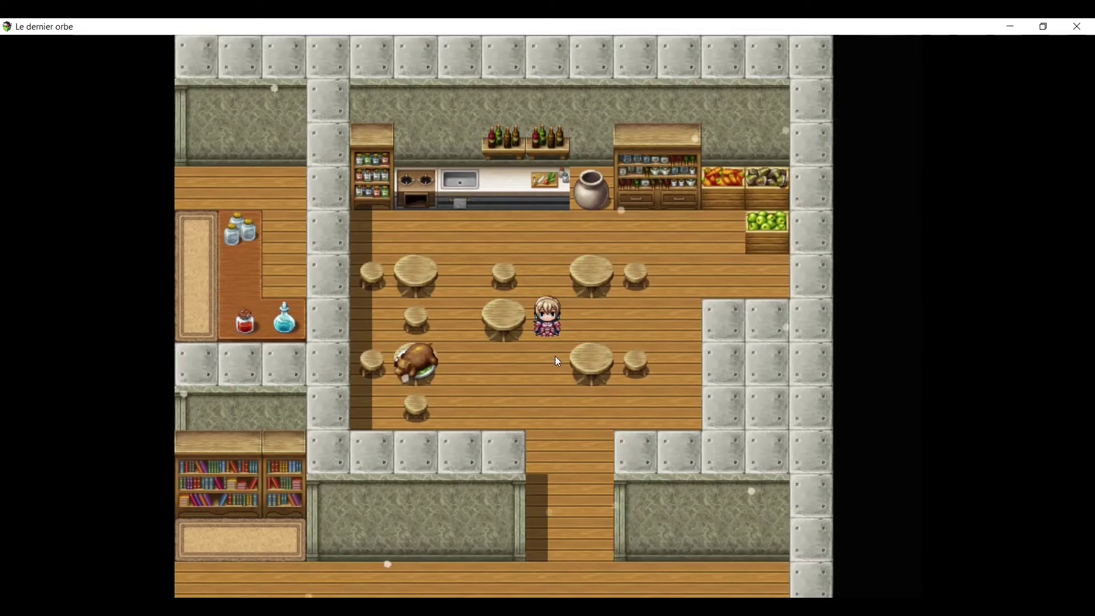
right_click(555, 356)
left_click(228, 65)
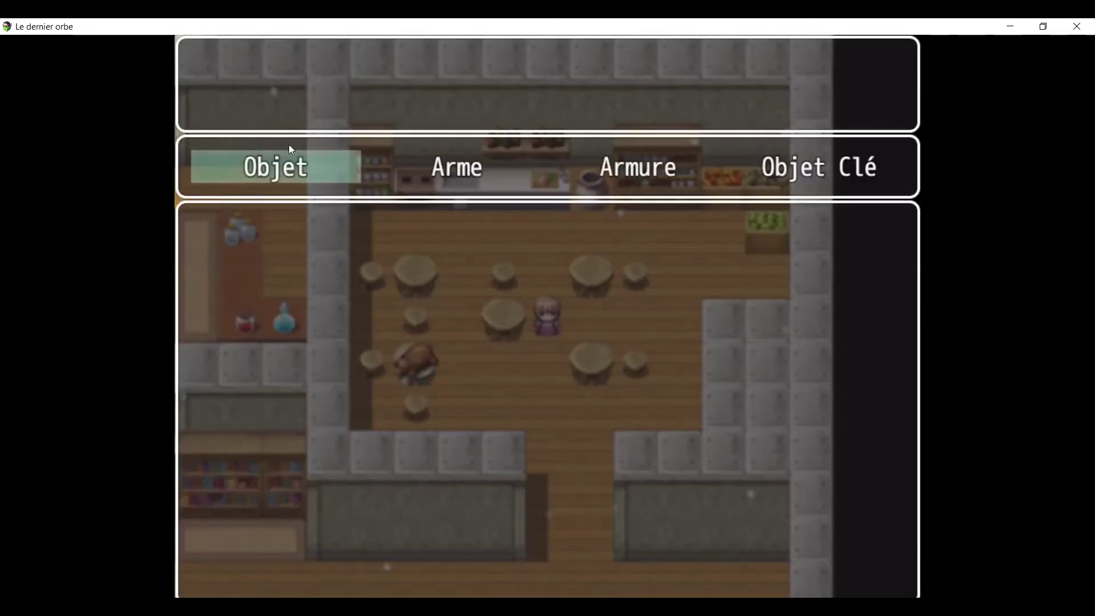
left_click(866, 171)
left_click(867, 171)
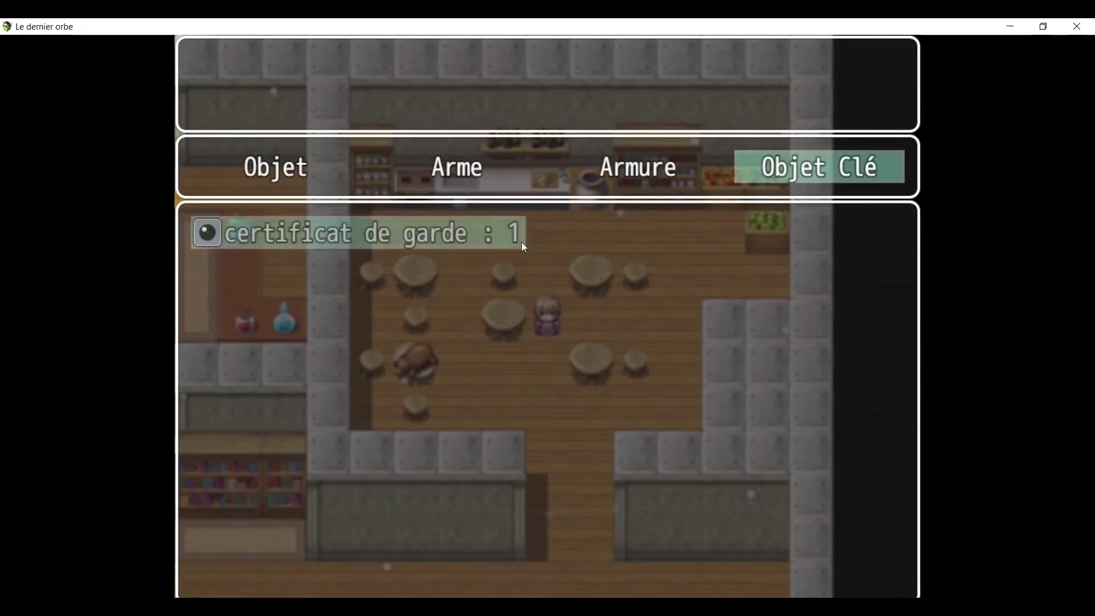
key("Escape")
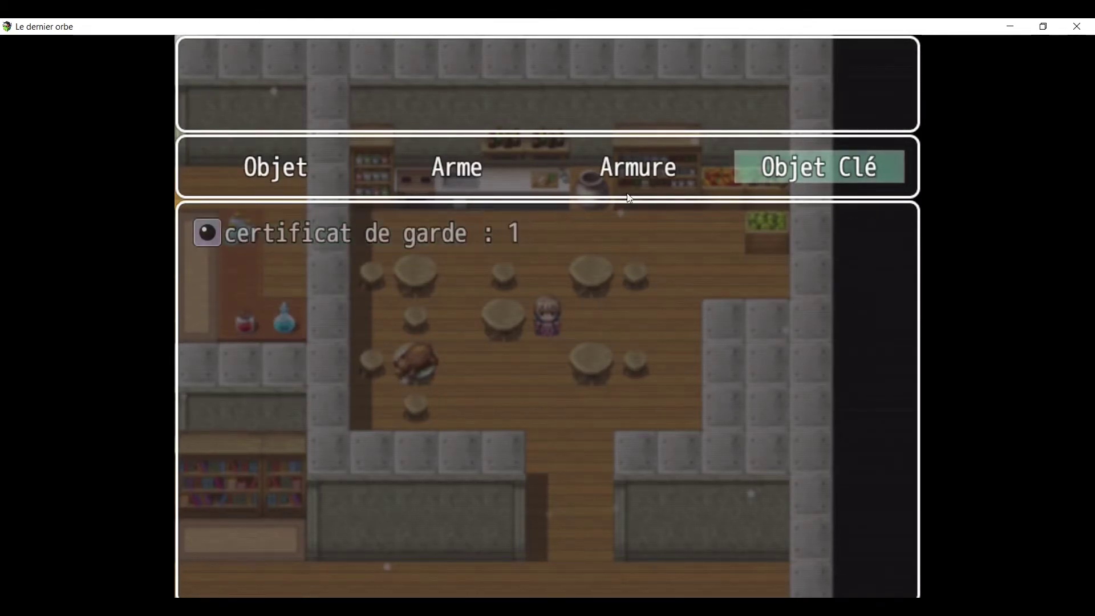
Leave the in-game inventory, walk back to the red-haired dormitory guard and go through the whole dialogue again.
key("Escape")
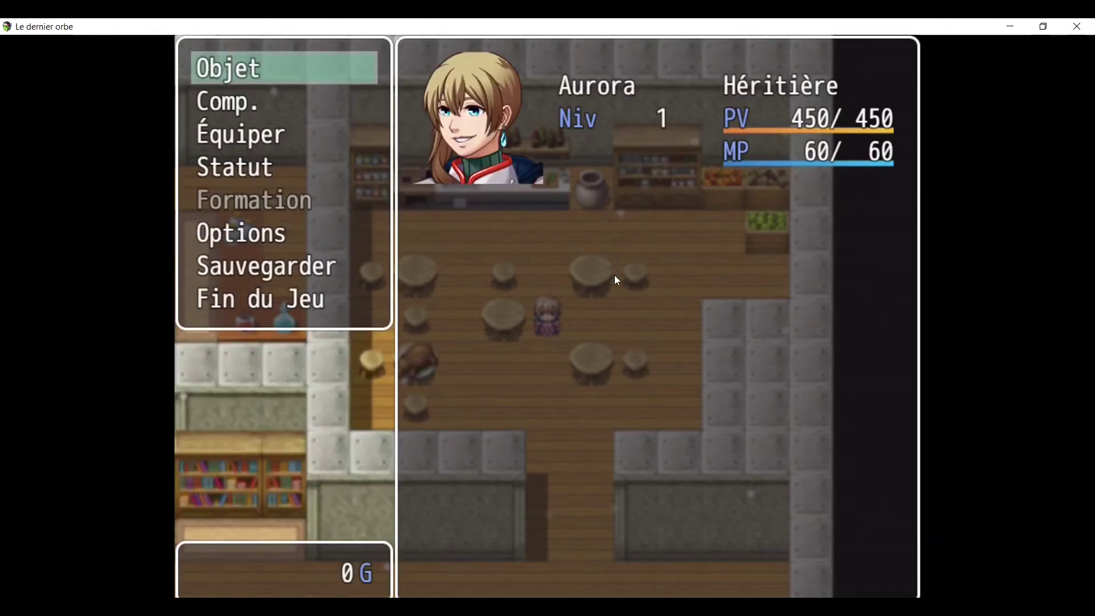
key("Escape")
left_click(556, 433)
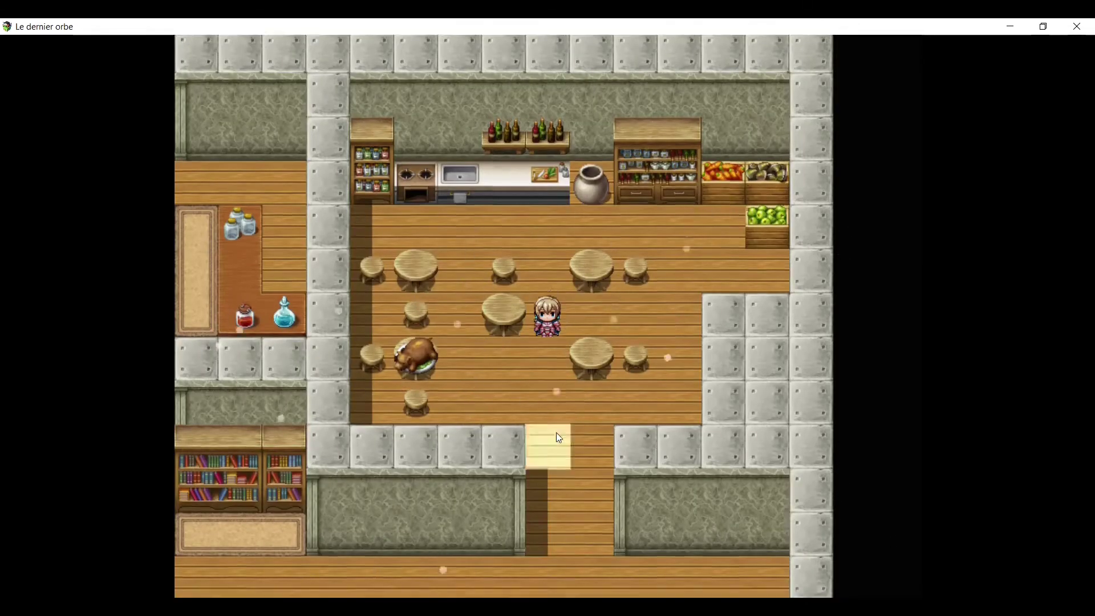
mouse_move(556, 432)
left_mouse_down()
mouse_move(286, 261)
mouse_move(476, 140)
mouse_move(576, 144)
mouse_move(493, 192)
mouse_move(489, 343)
left_mouse_up()
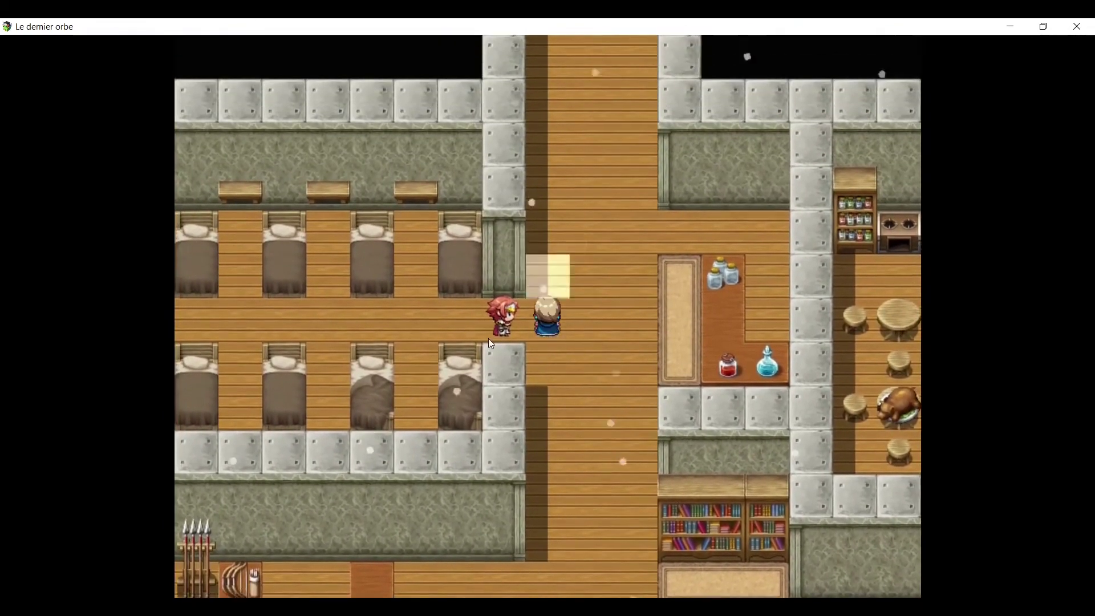
left_click(505, 361)
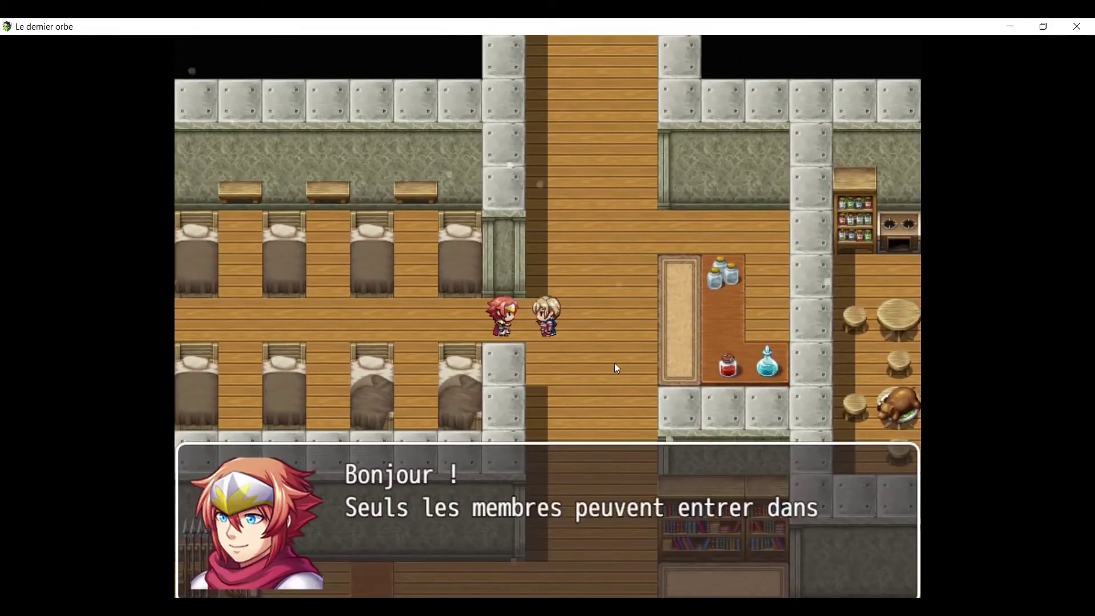
left_click(541, 368)
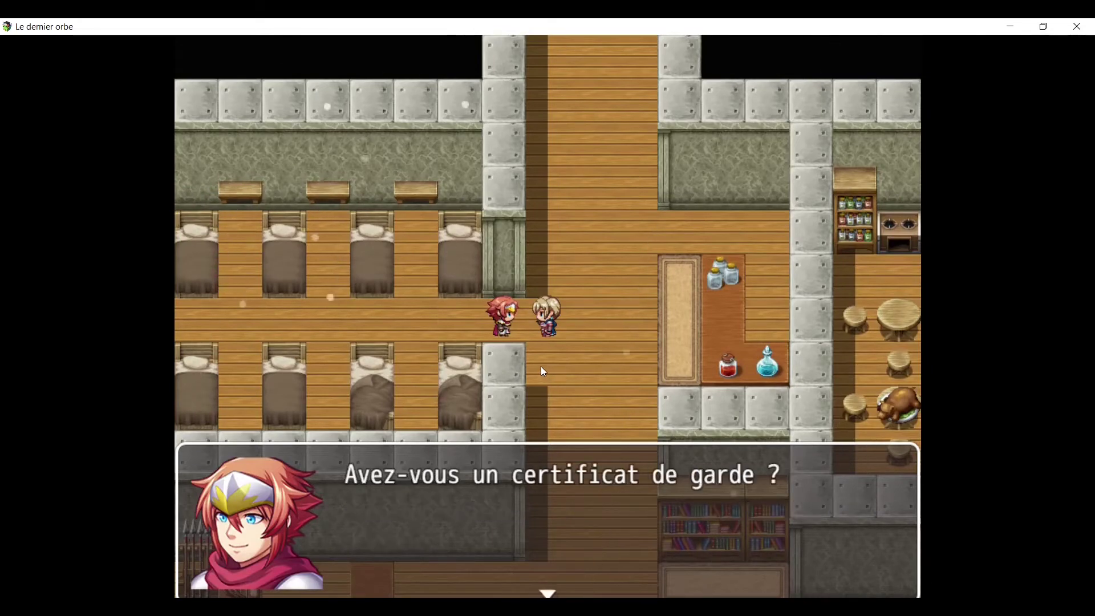
left_click(540, 370)
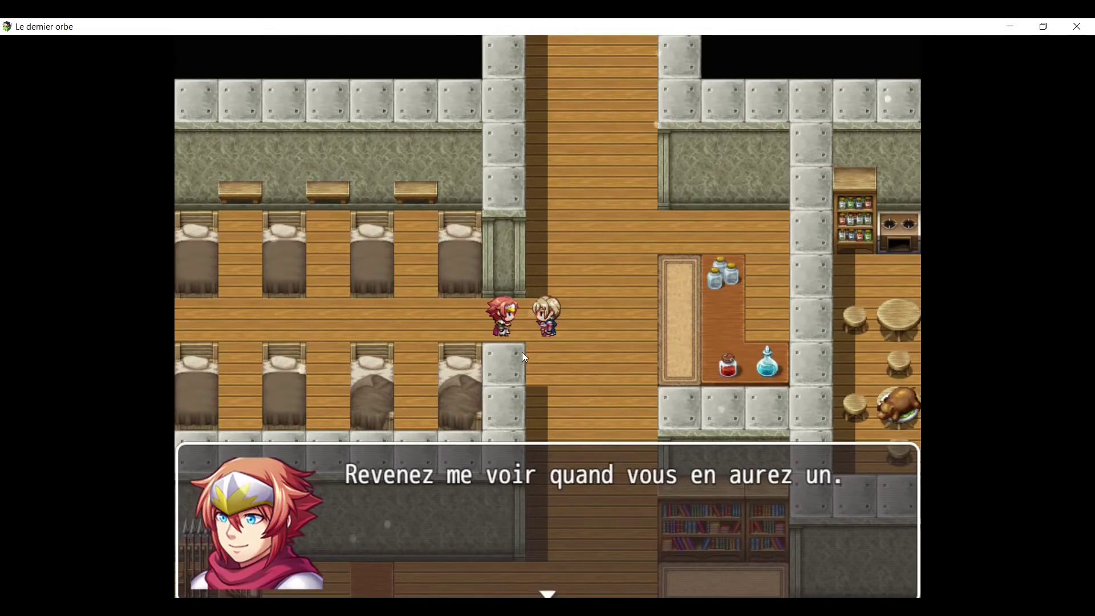
left_click(522, 348)
Return to the kitchen and interact with the large pot three times in a row, dismissing its message each time.
mouse_move(605, 421)
left_mouse_down()
mouse_move(778, 368)
mouse_move(782, 262)
mouse_move(632, 139)
mouse_move(556, 132)
mouse_move(596, 286)
left_mouse_up()
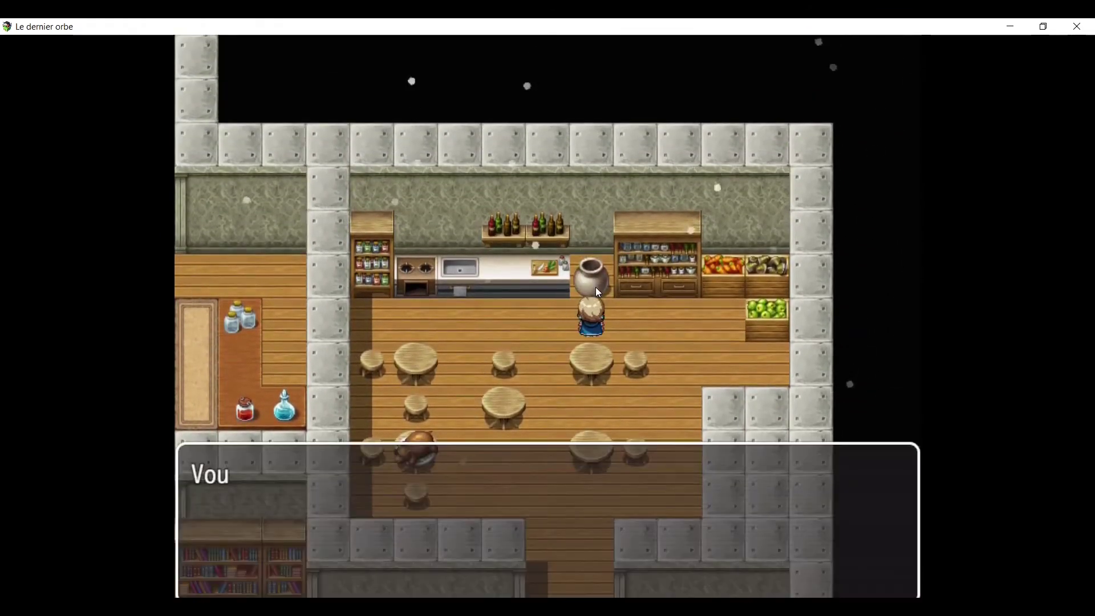
left_click(623, 325)
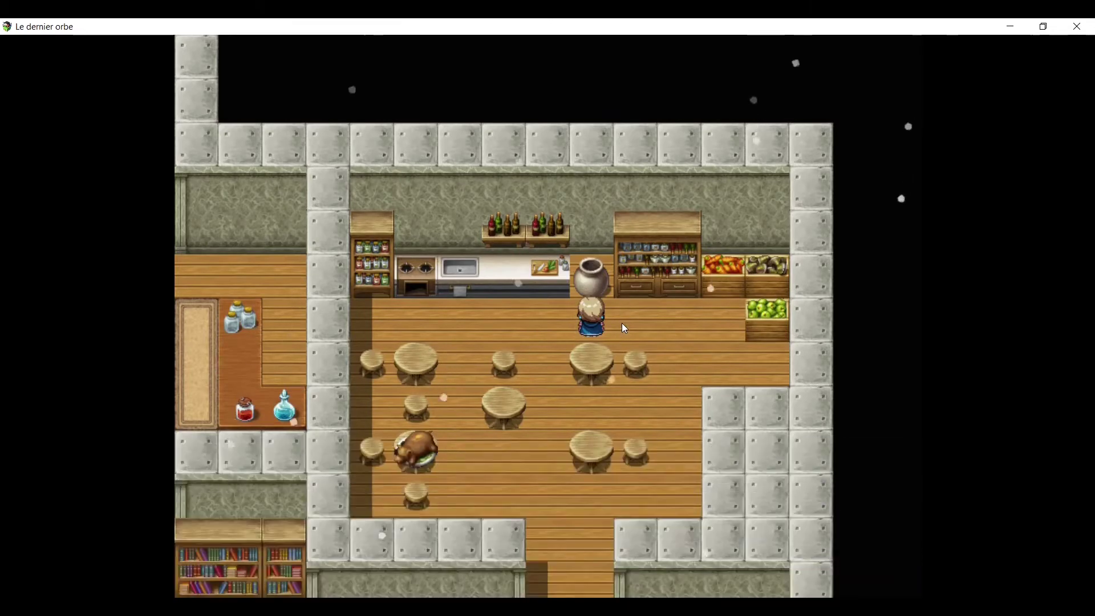
left_click(594, 283)
left_click(603, 340)
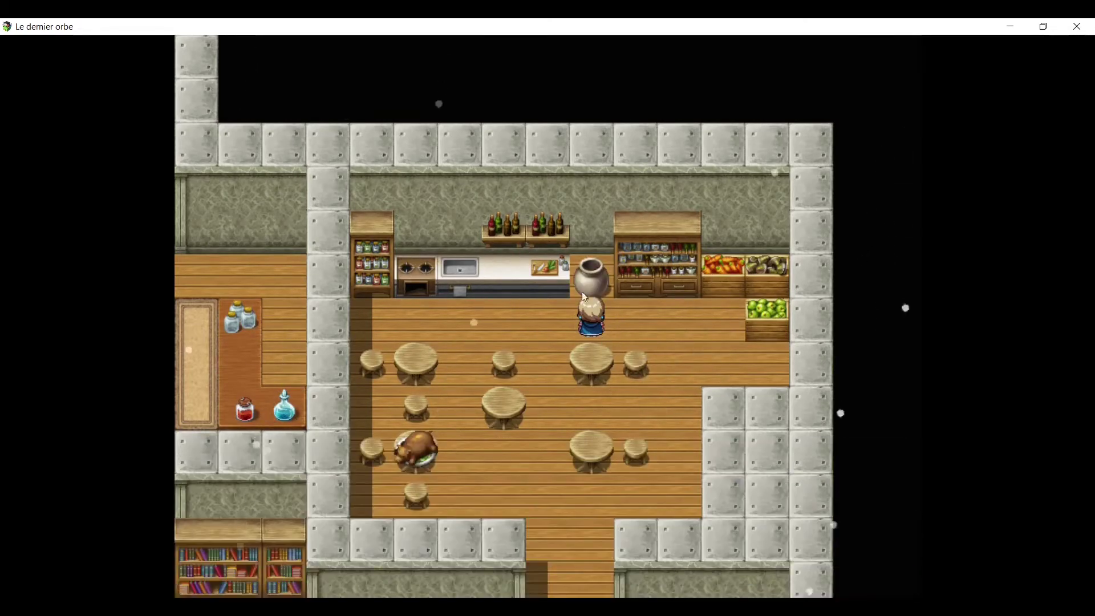
left_click(582, 291)
left_click(604, 350)
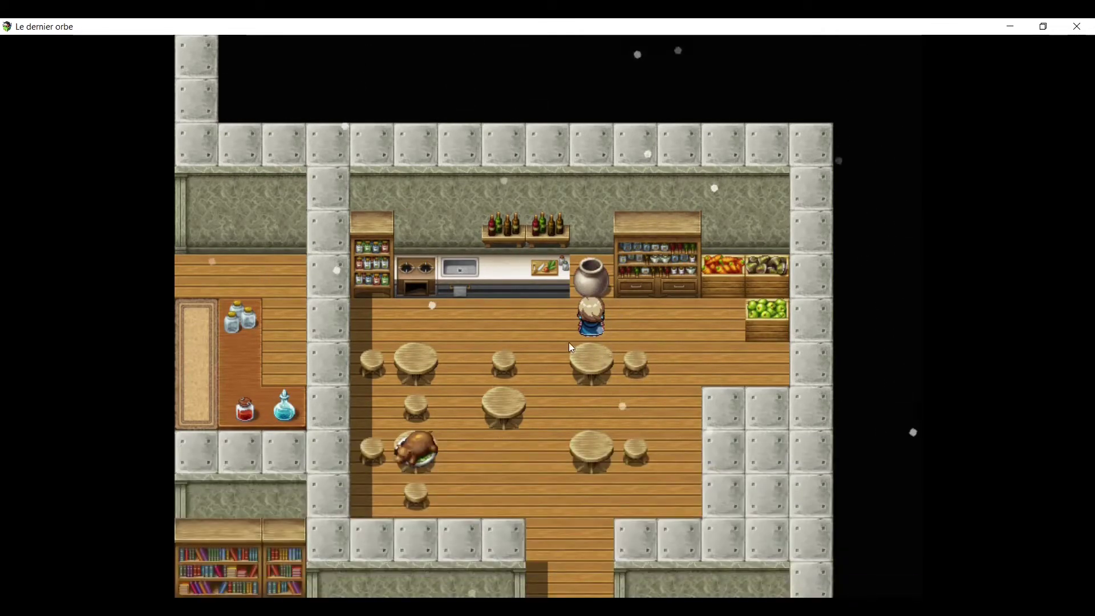
Check the number of certificates in the Objet Clé category of the in-game inventory, and close the playtest.
right_click(569, 342)
left_click(231, 77)
left_click(808, 162)
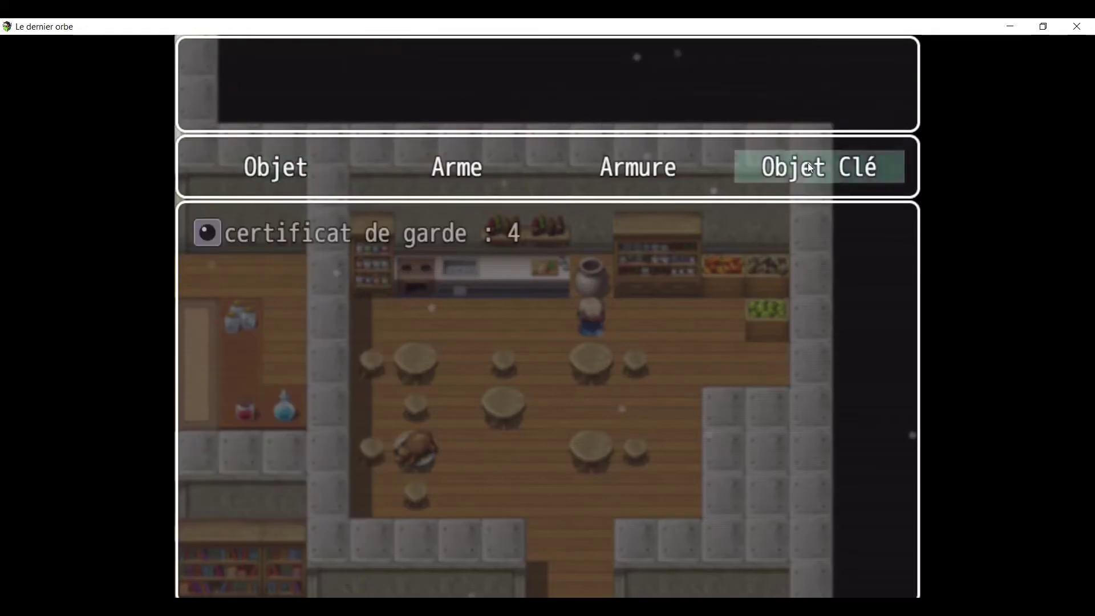
left_click(808, 162)
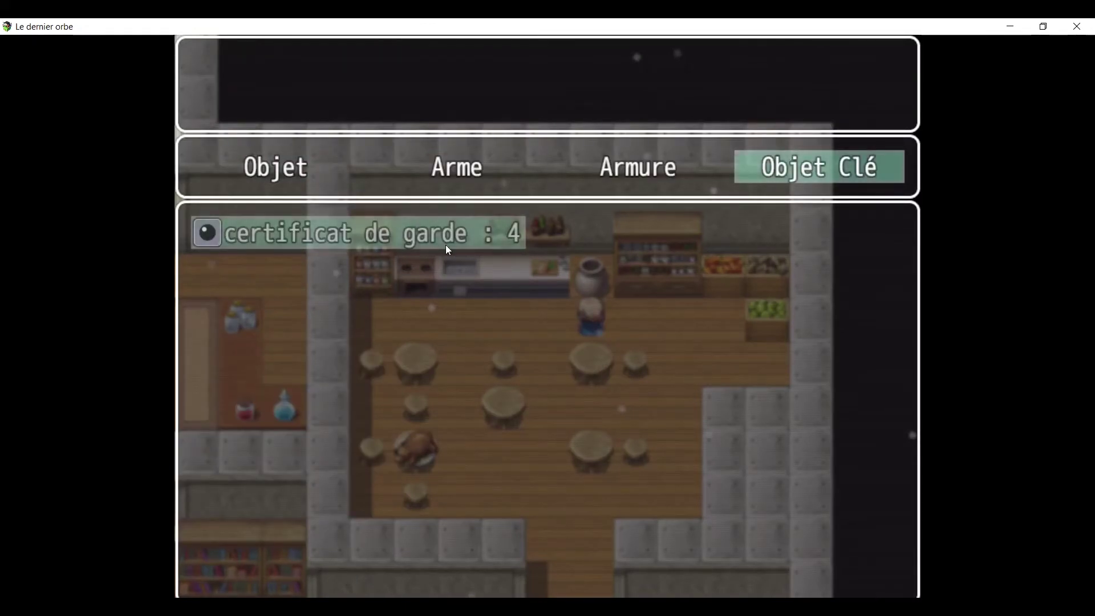
right_click(613, 253)
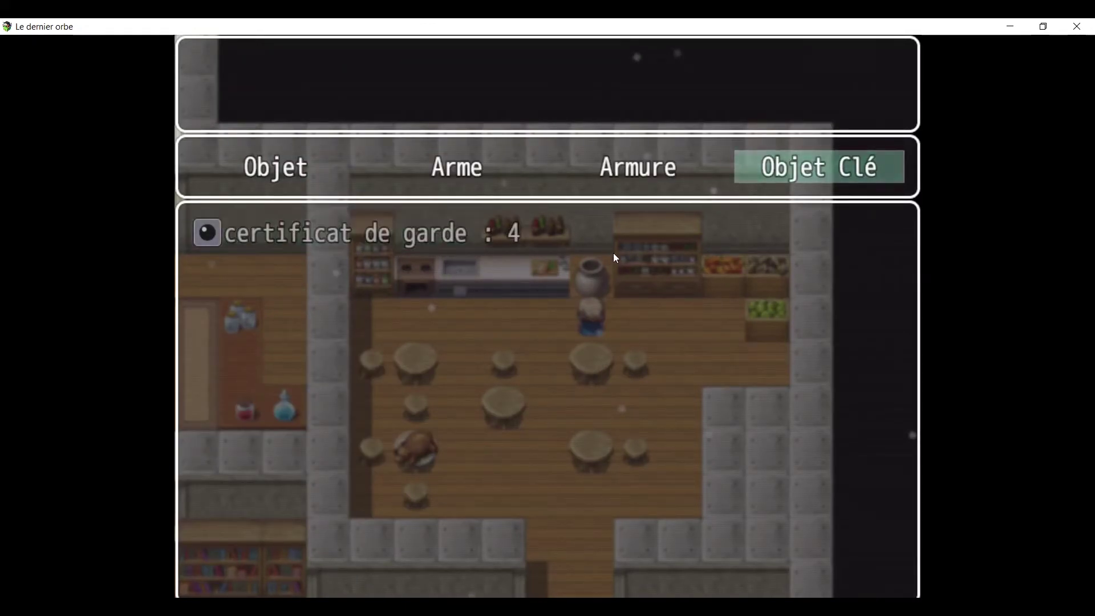
right_click(389, 247)
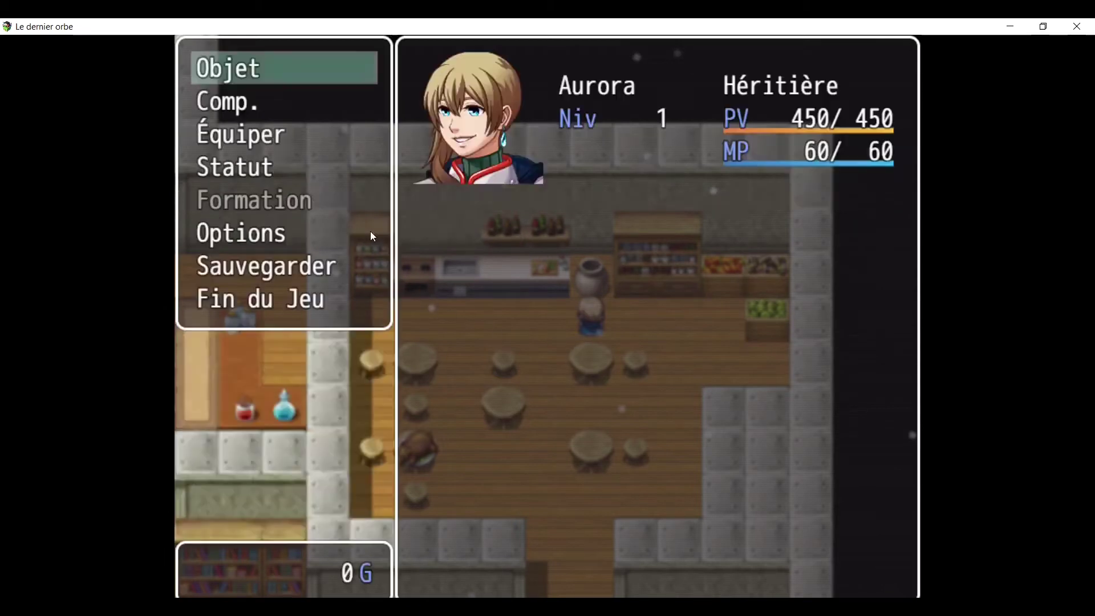
right_click(703, 179)
left_click(1074, 27)
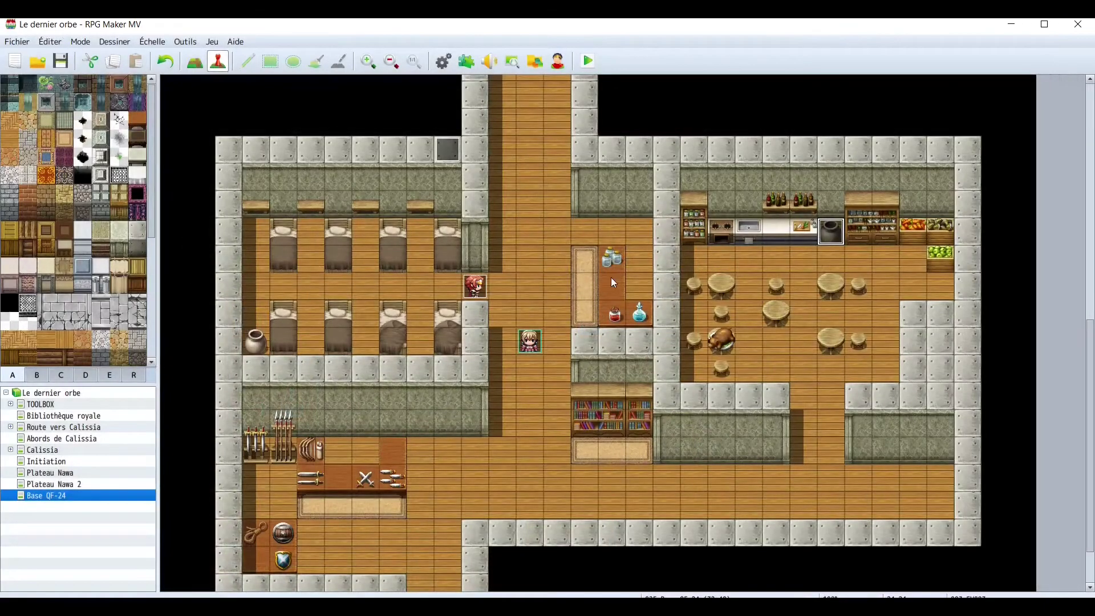
Add a command to the kitchen pot event that turns switch 0015 ON, naming that switch "jarre".
double_click(830, 238)
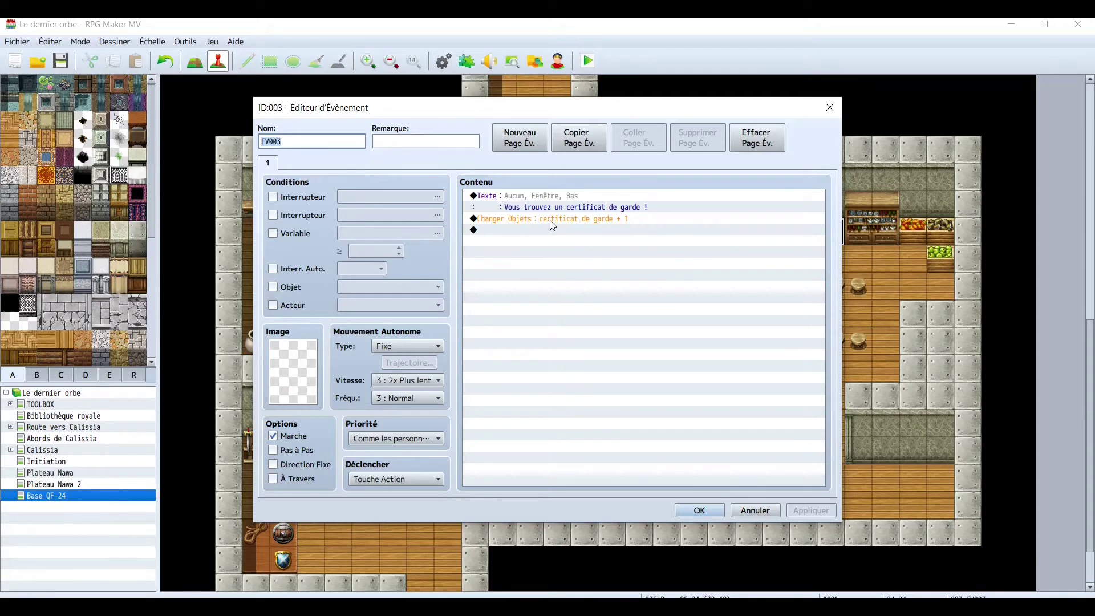
double_click(515, 230)
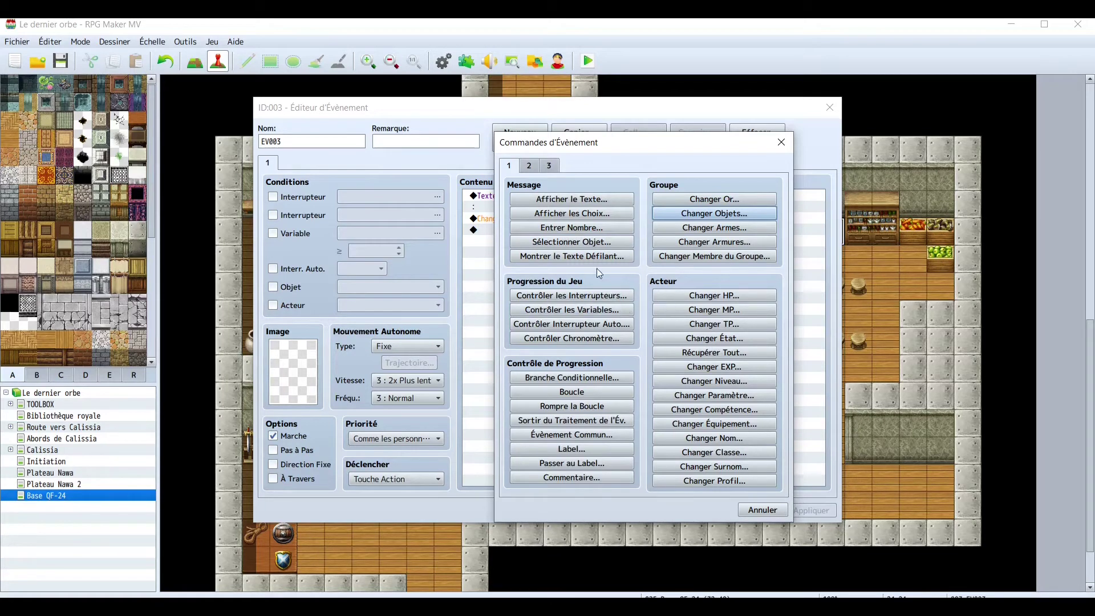
left_click(531, 297)
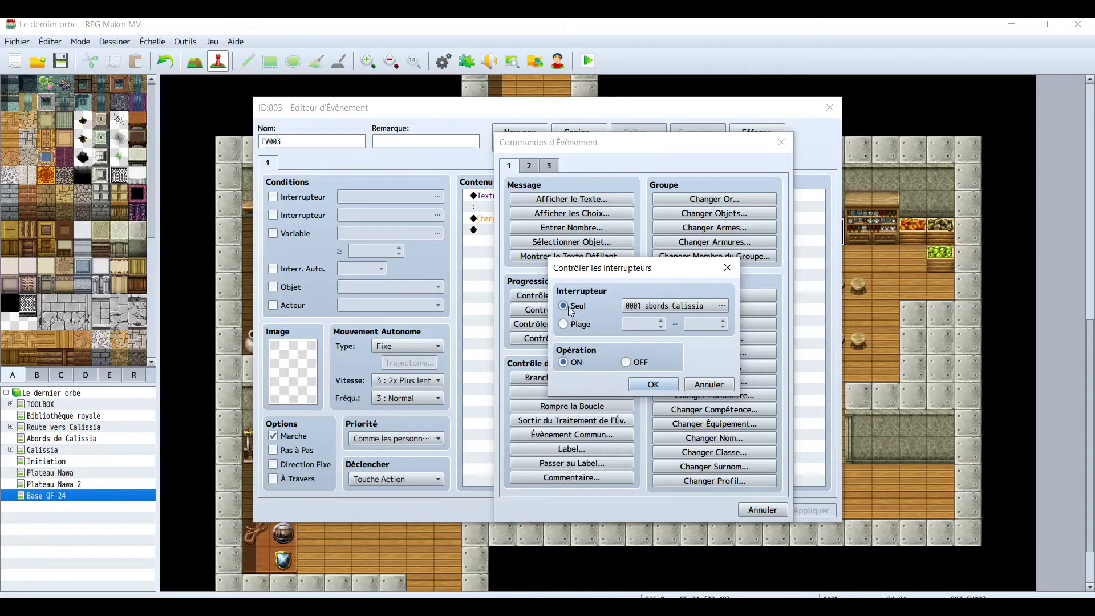
left_click(725, 305)
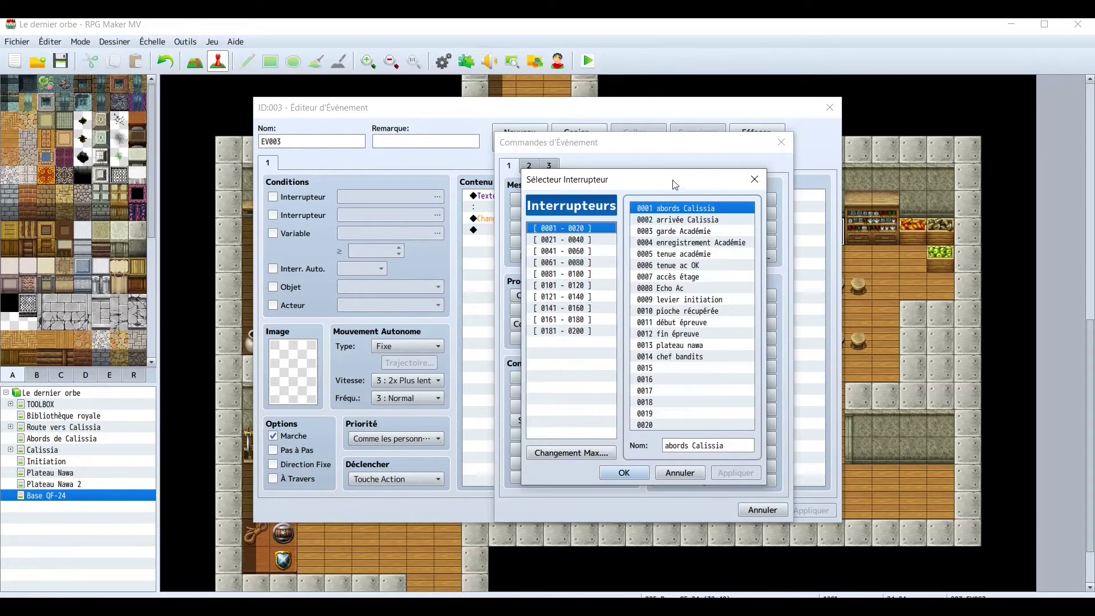
left_click(675, 367)
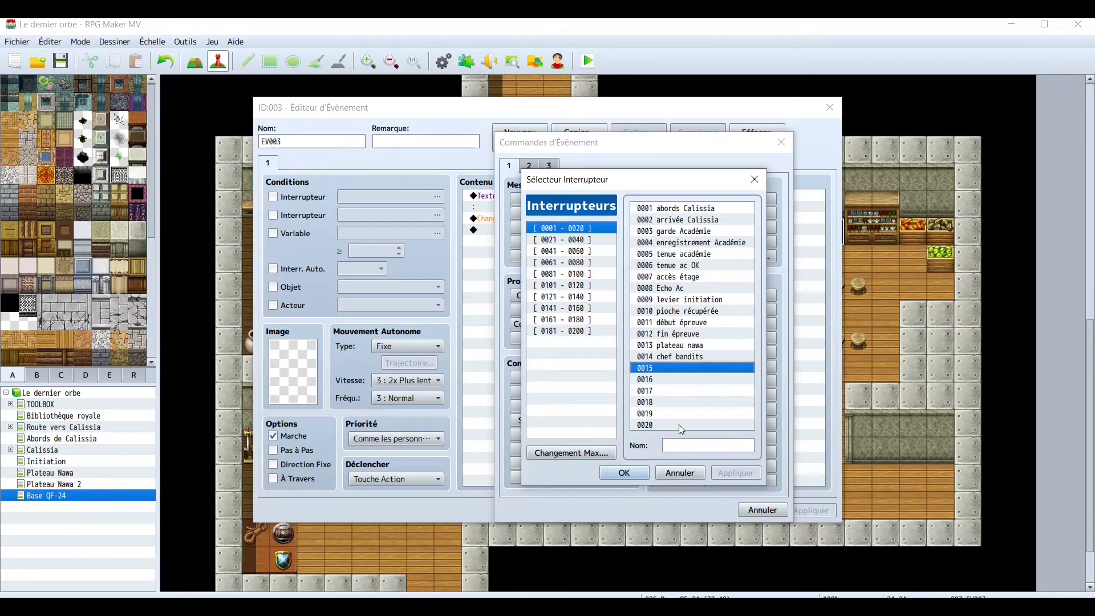
left_click(683, 444)
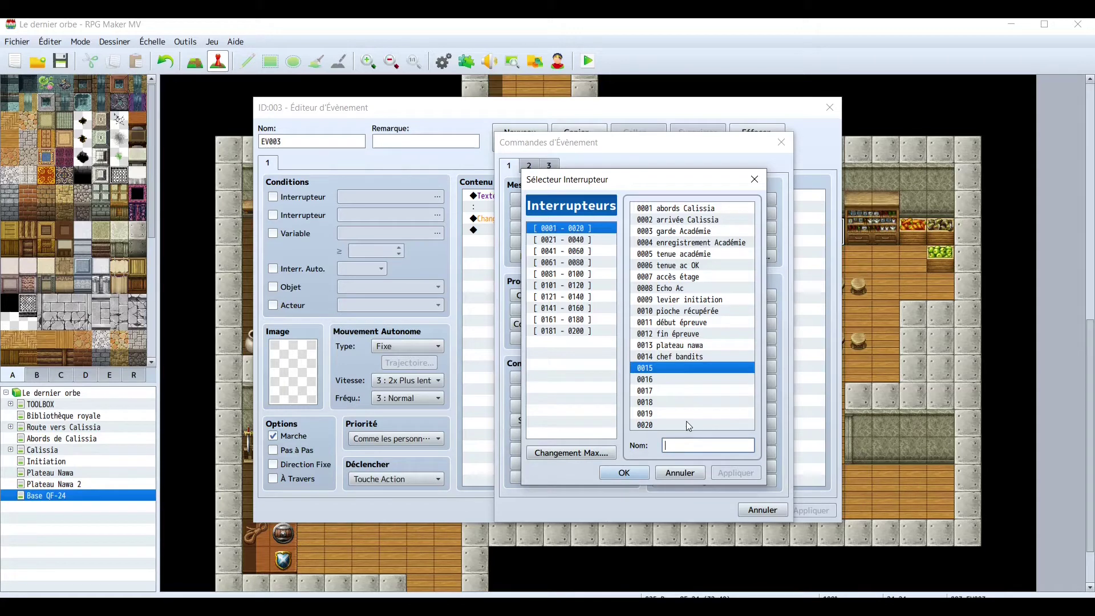
type("jarre")
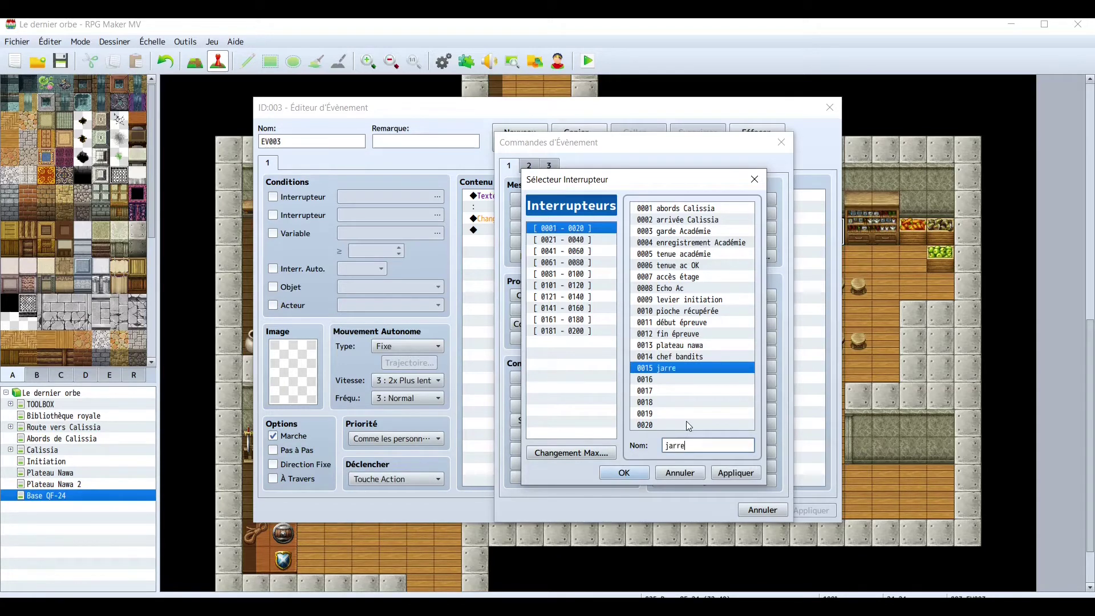
left_click(740, 472)
left_click(624, 472)
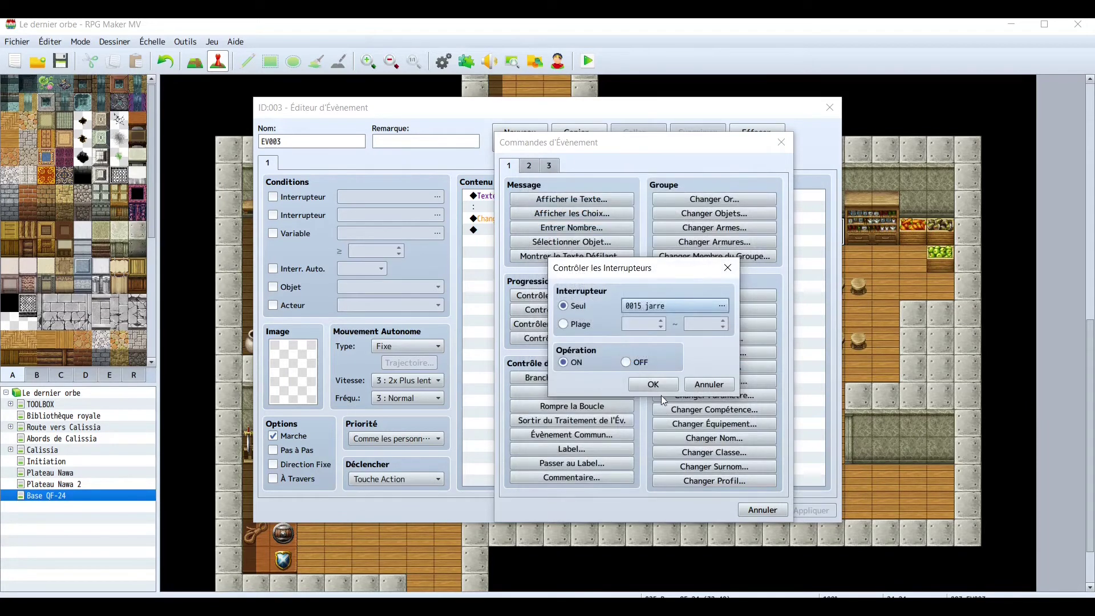
left_click(650, 382)
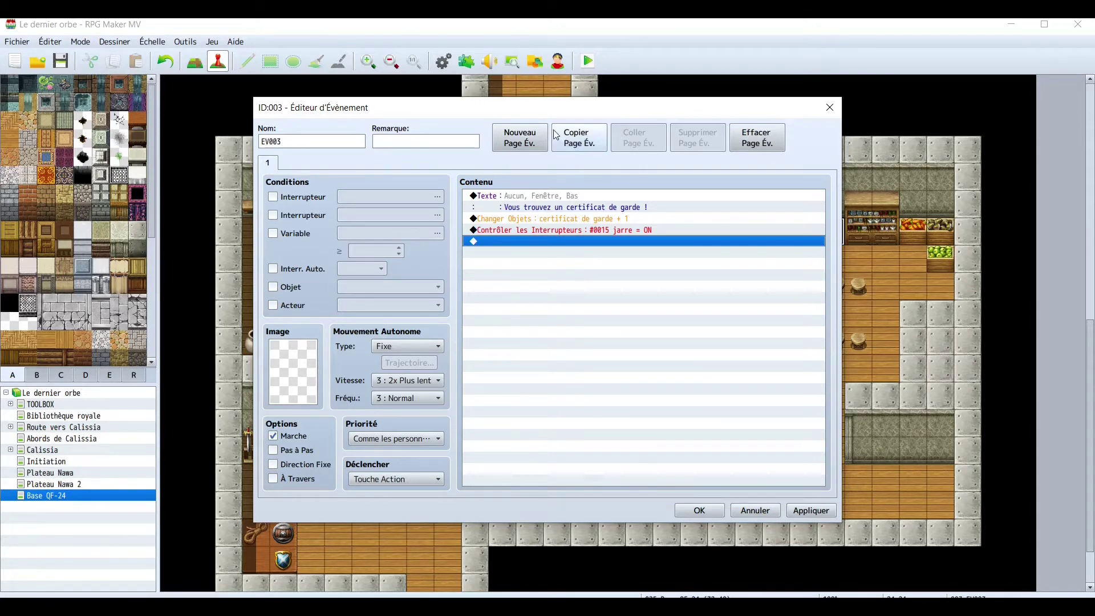
Add a second, empty page to the pot event, with switch 0015 jarre as its condition.
left_click(529, 140)
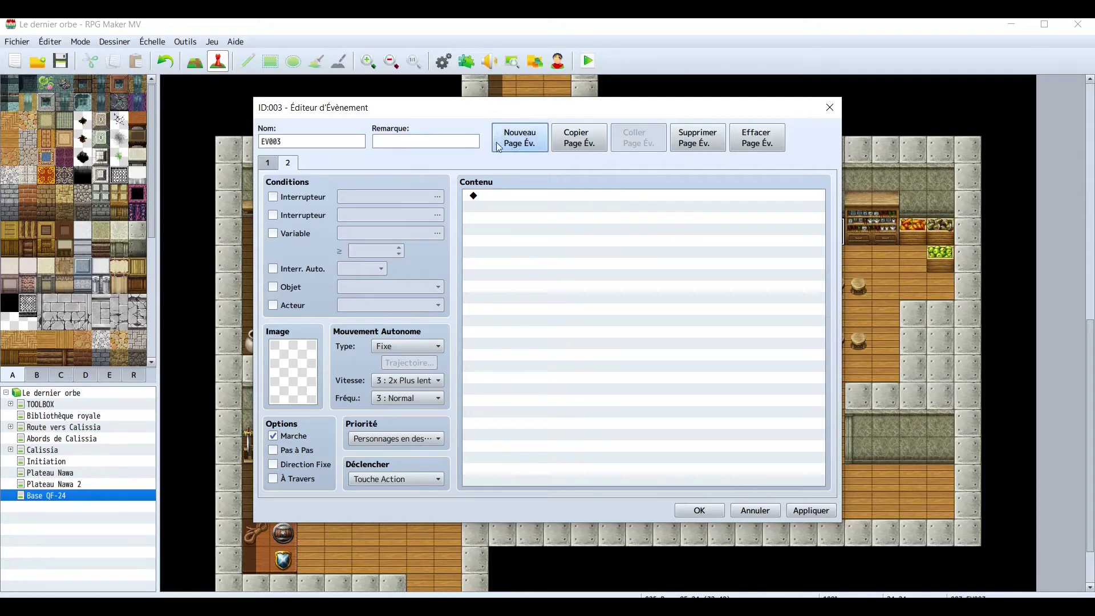
left_click(268, 163)
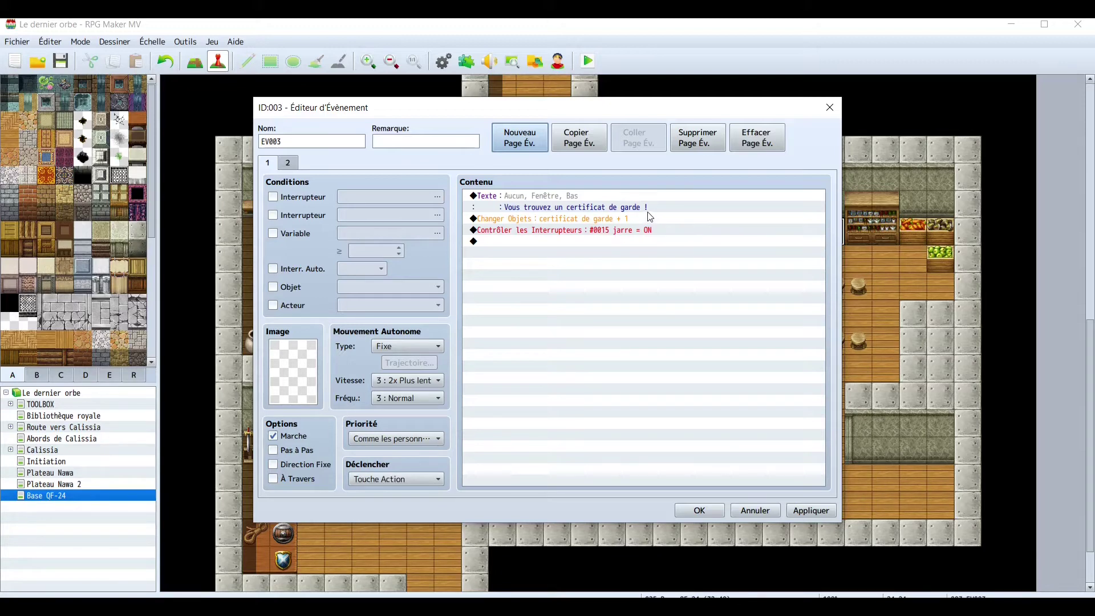
left_click(288, 164)
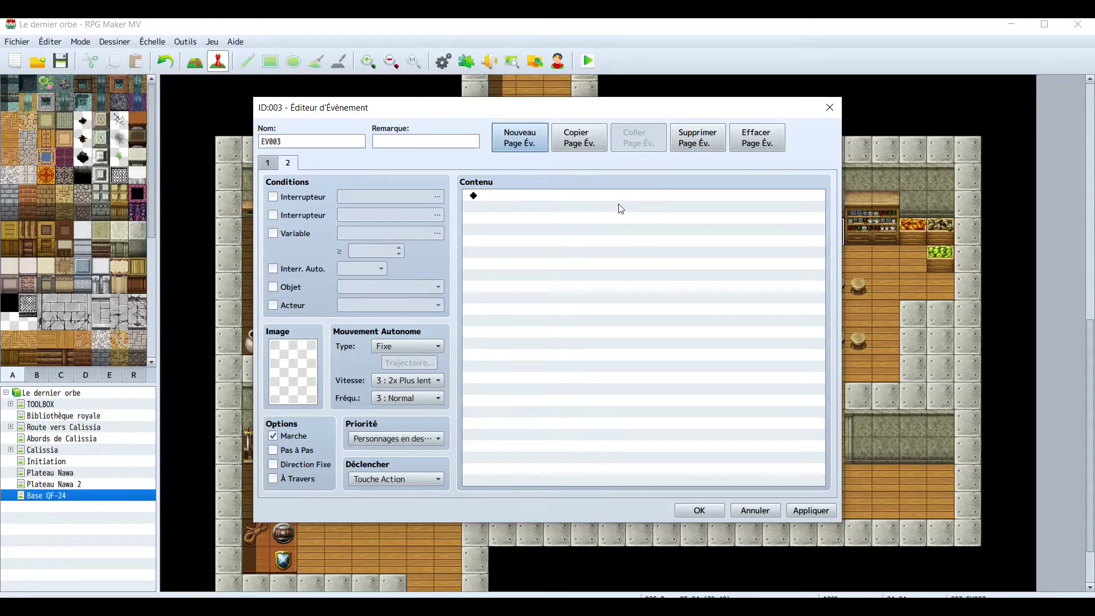
left_click(269, 164)
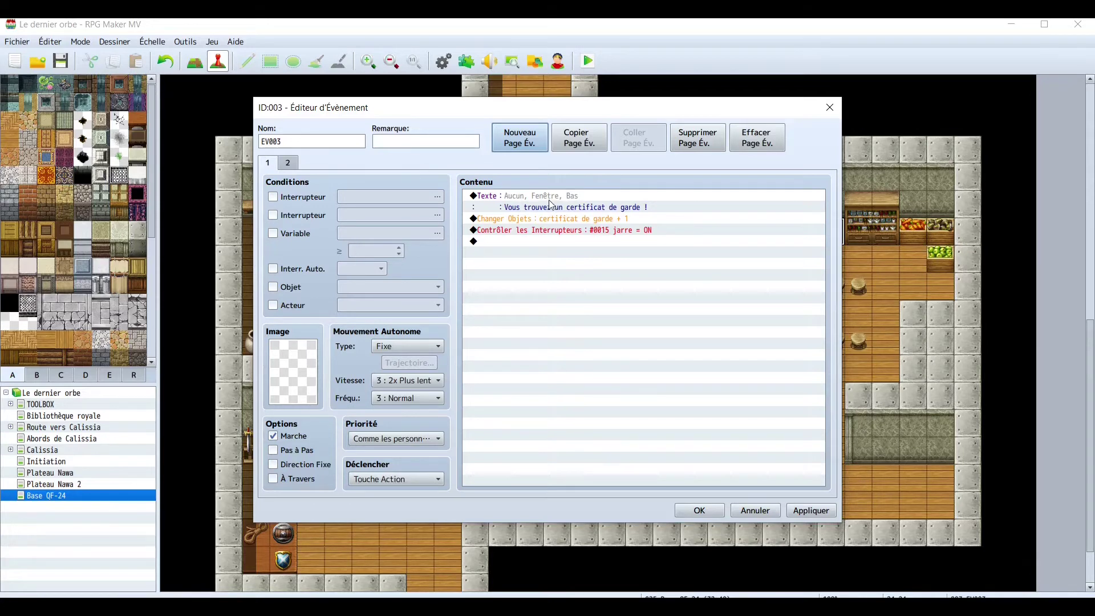
left_click(293, 165)
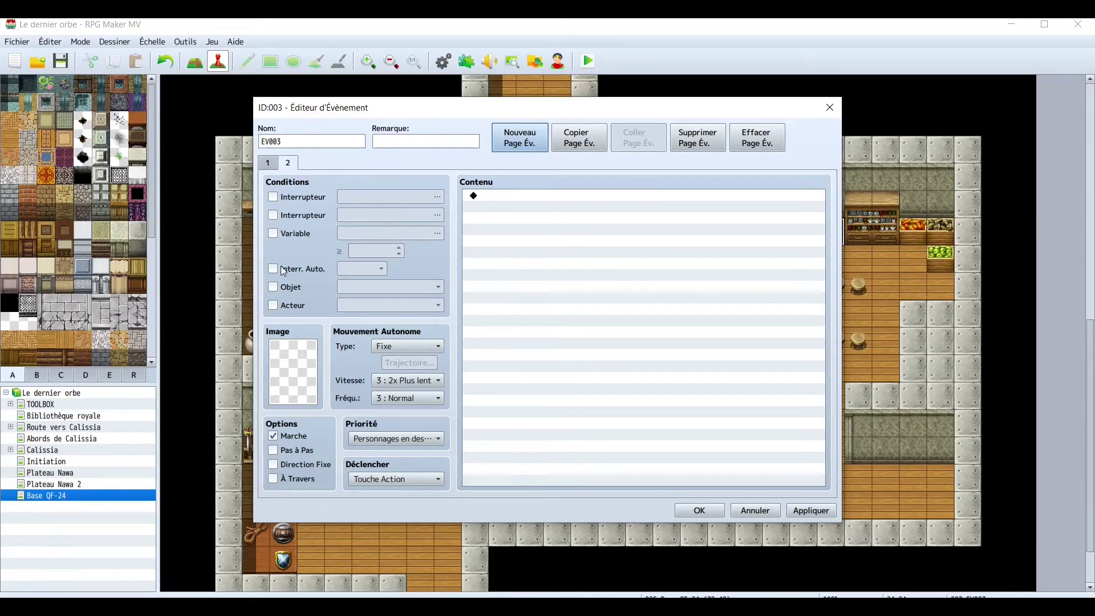
left_click(273, 198)
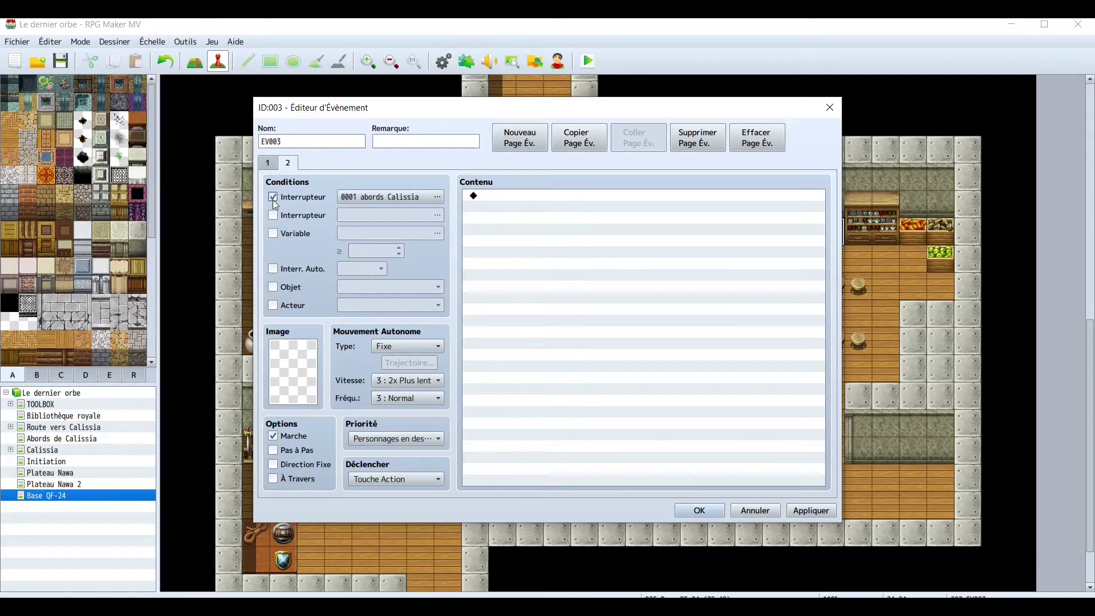
left_click(439, 198)
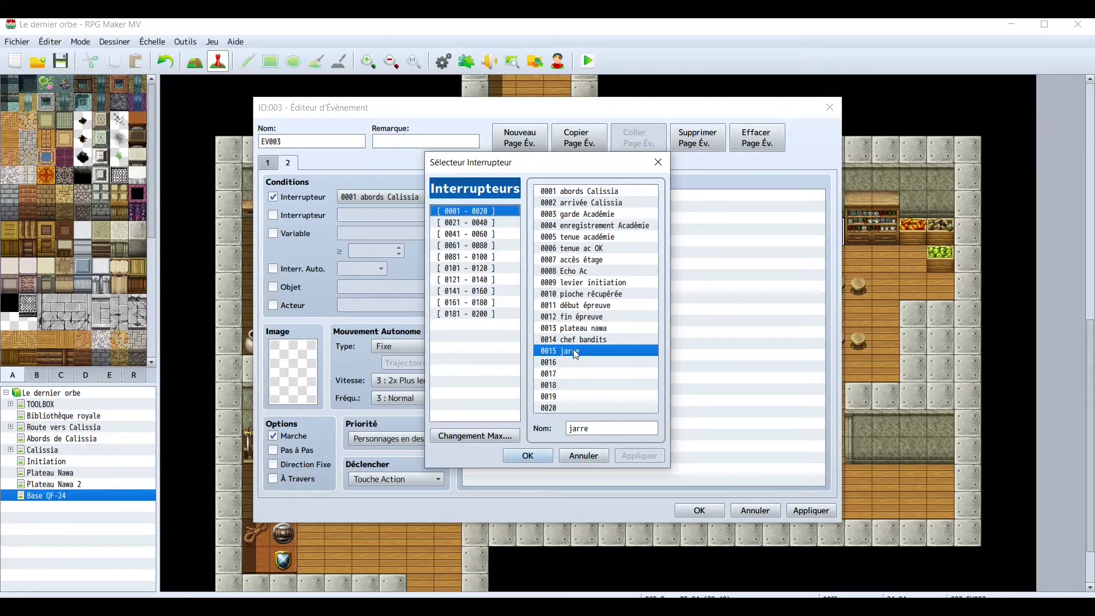
left_click(522, 456)
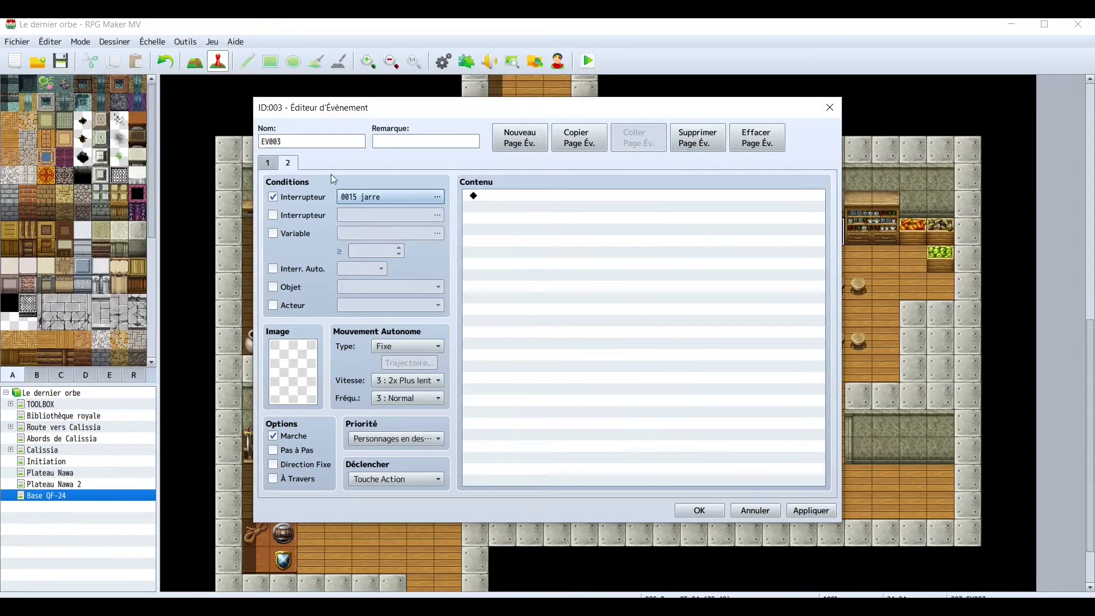
Review both pages of the pot event, apply the changes and close the event editor.
left_click(269, 163)
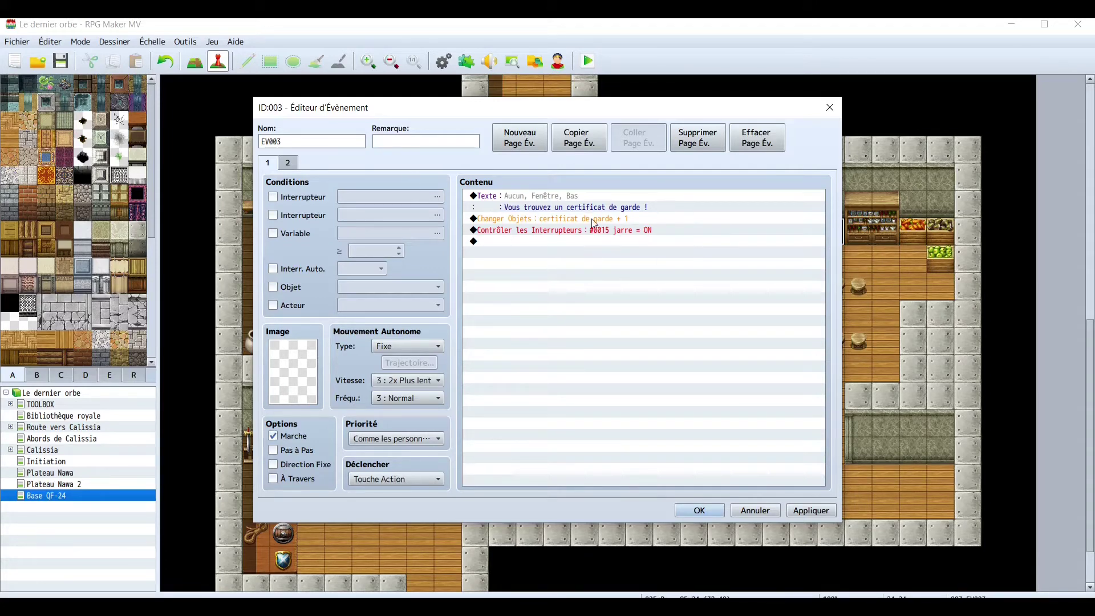
left_click(288, 163)
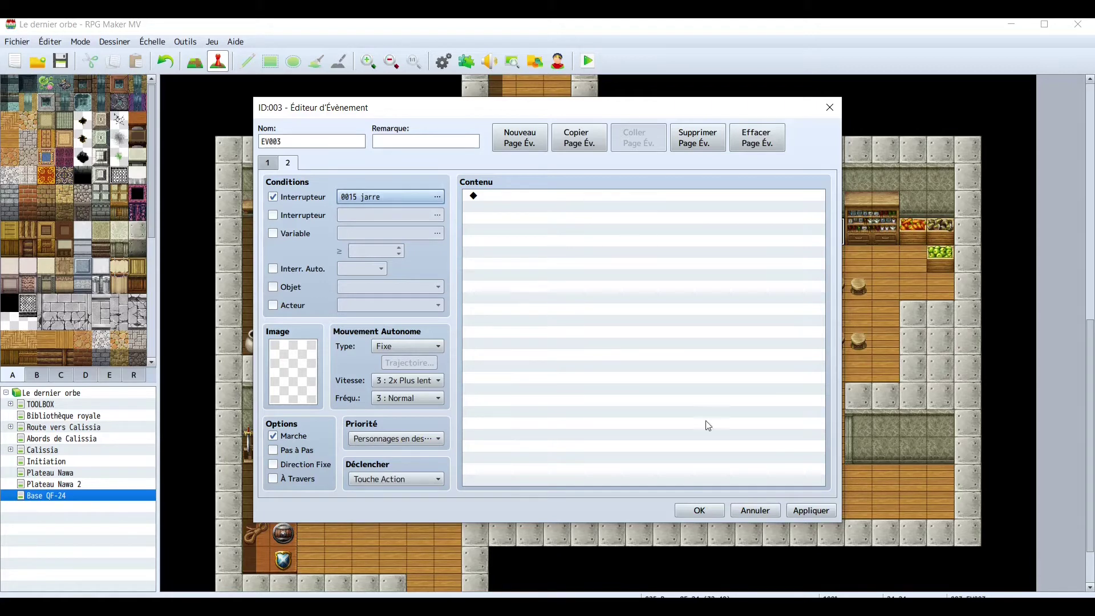
left_click(807, 510)
left_click(700, 509)
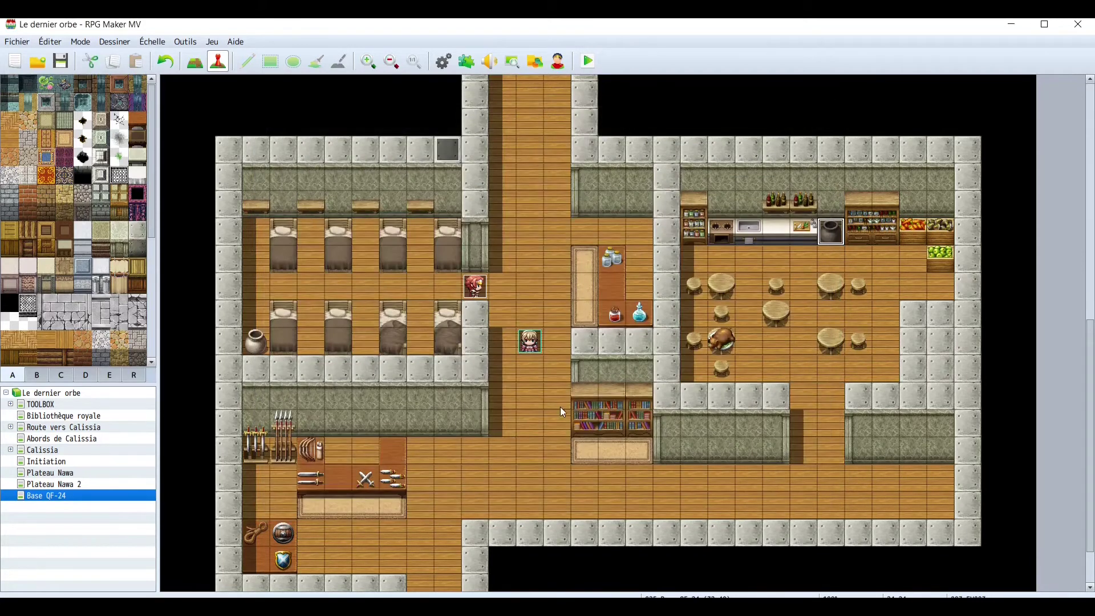
Save the project changes, start a playtest in a maximized window and begin a new game.
left_click(587, 61)
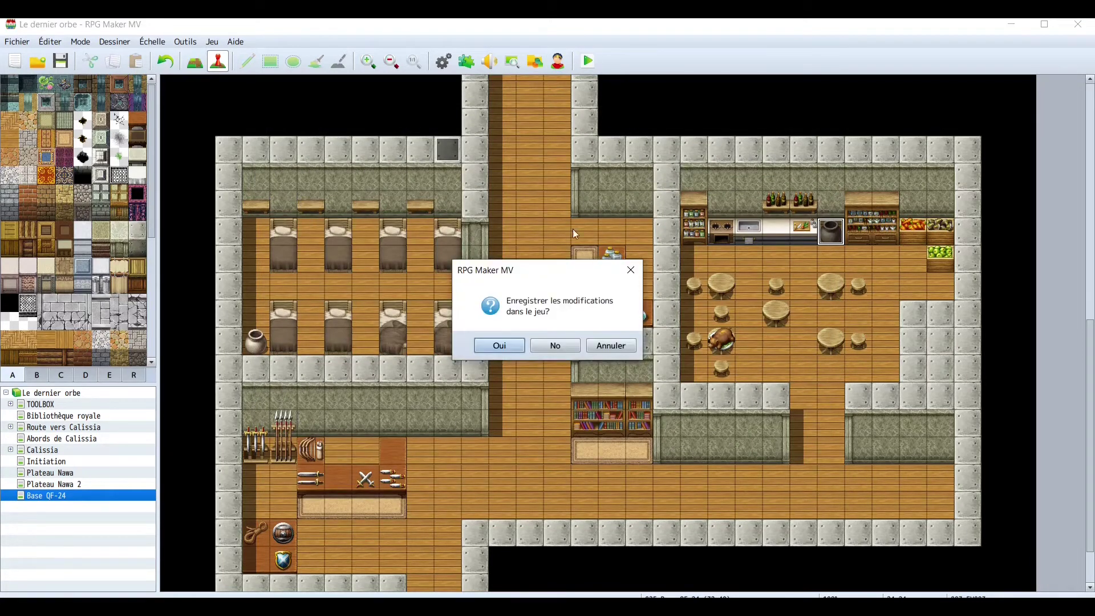
left_click(500, 346)
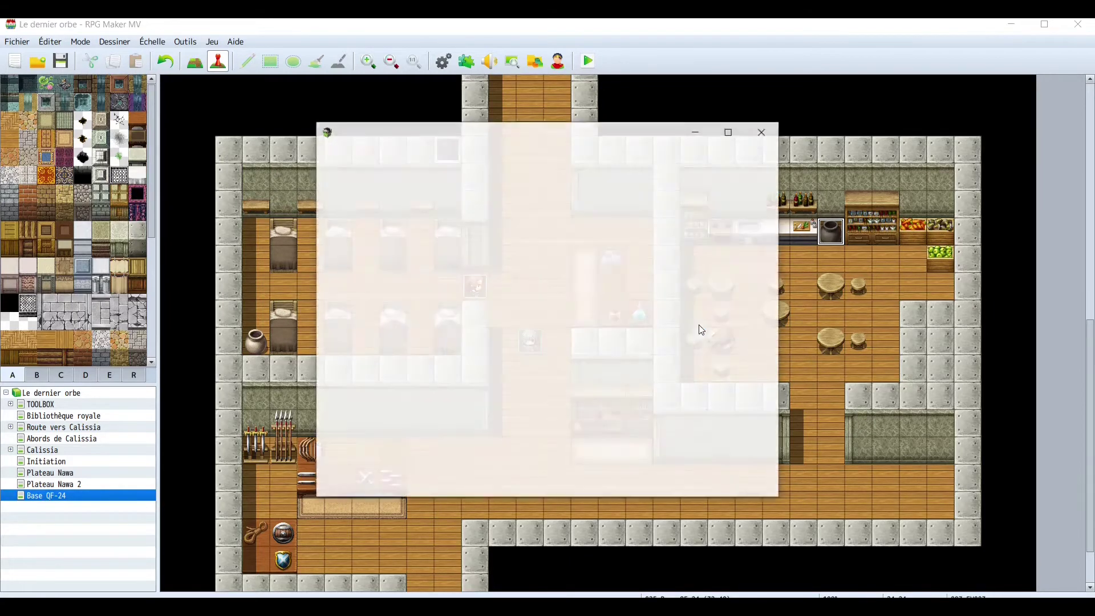
left_click(731, 132)
left_click(556, 420)
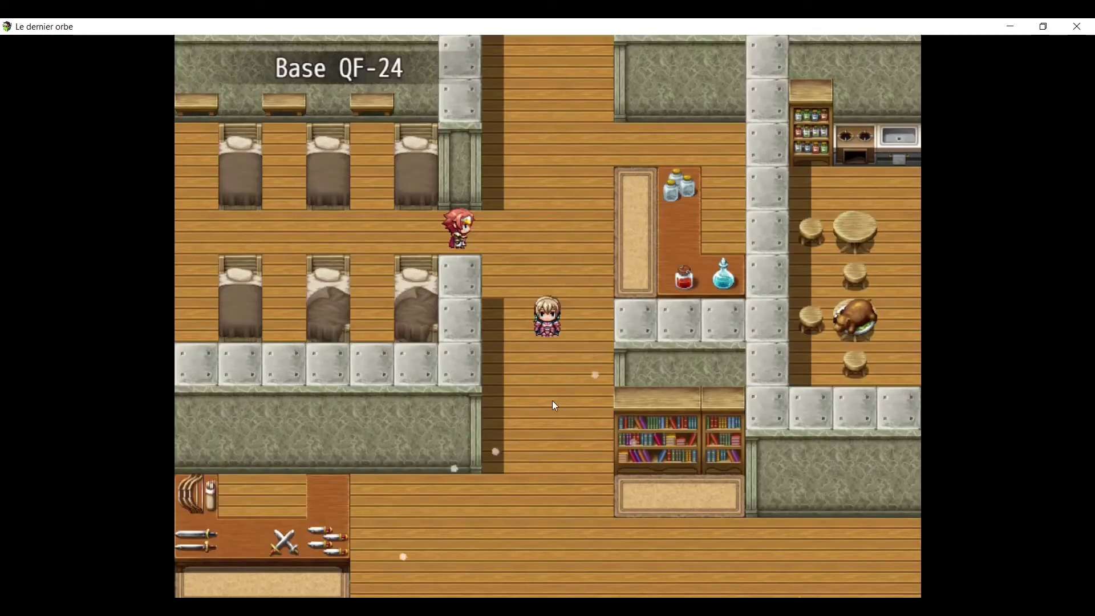
Walk the character from the corridor to the kitchen pot, take the guard certificate from it and dismiss the message.
left_click(551, 400)
left_click(789, 330)
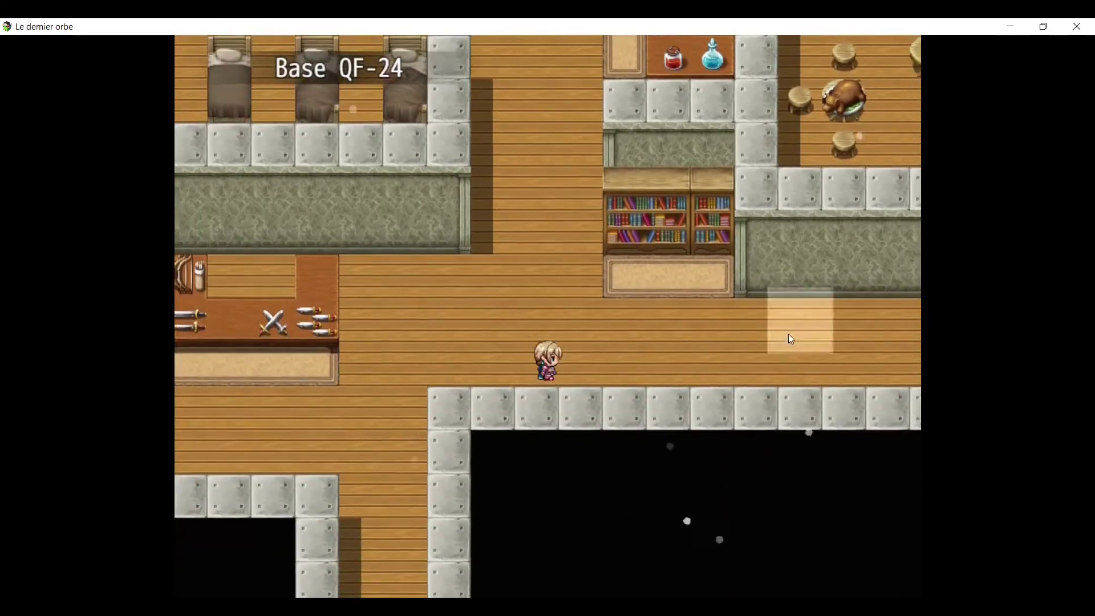
left_click(693, 225)
left_click(521, 128)
left_click(551, 157)
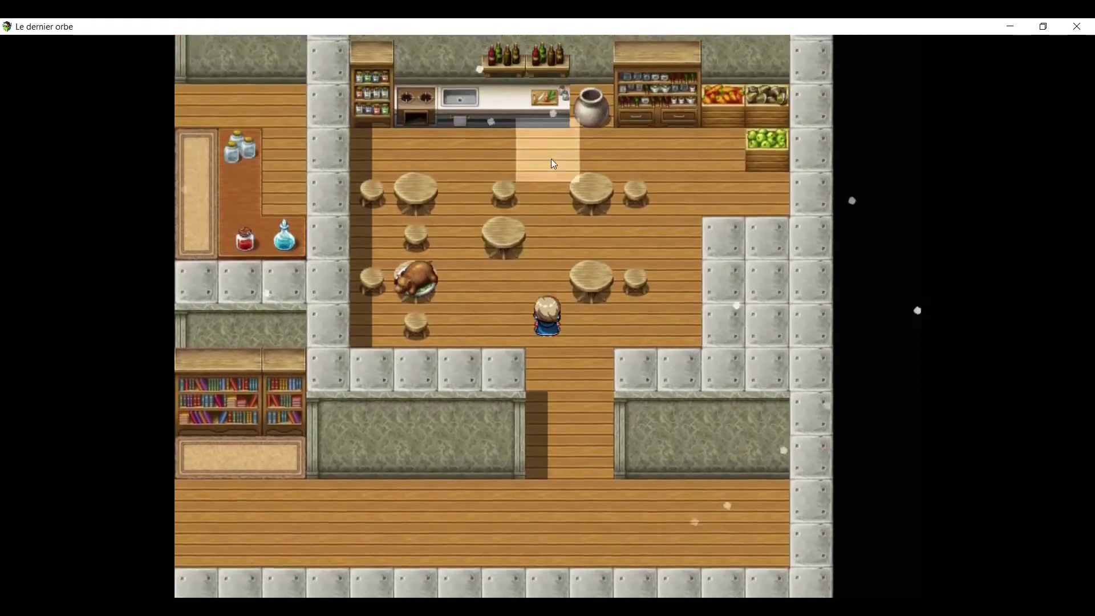
left_click(556, 220)
left_click(594, 279)
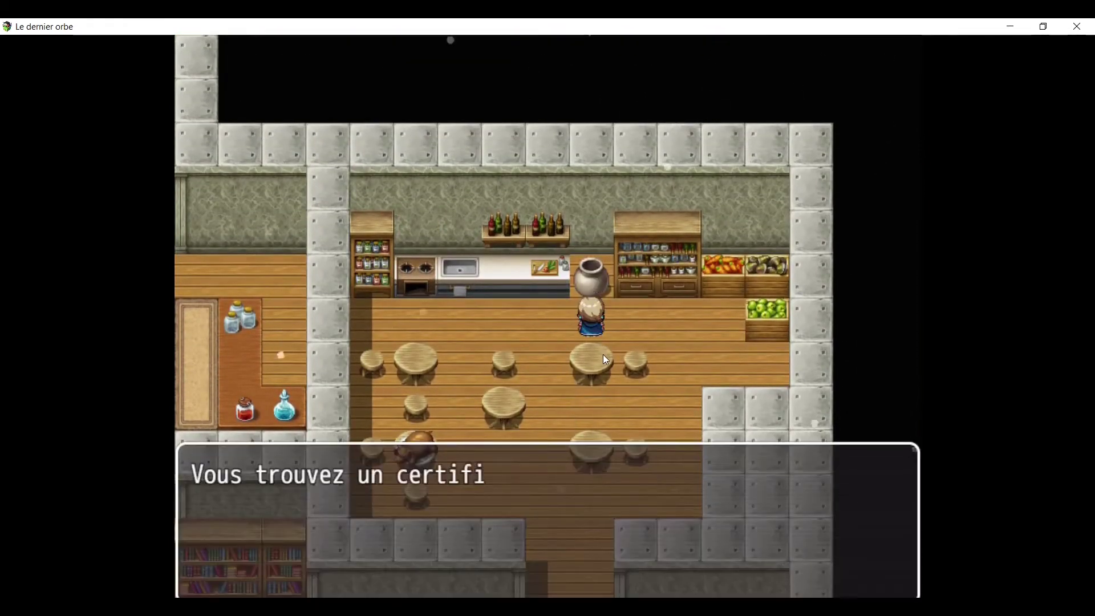
left_click(603, 340)
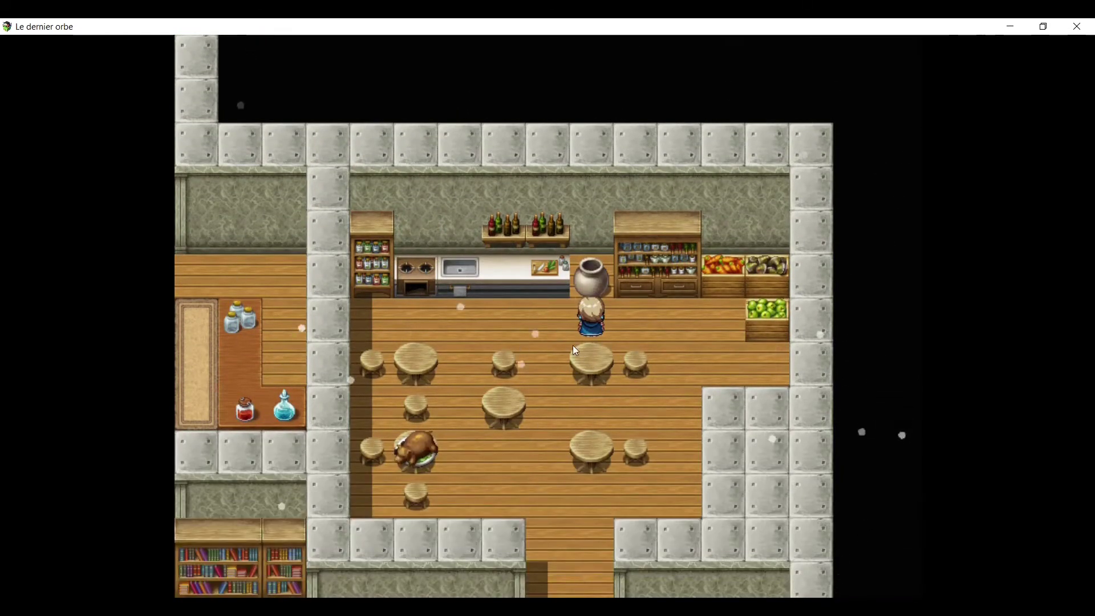
Check the number of guard certificates under Objet Clé in the in-game inventory, and return to the map.
right_click(274, 181)
left_click(261, 68)
left_click(770, 171)
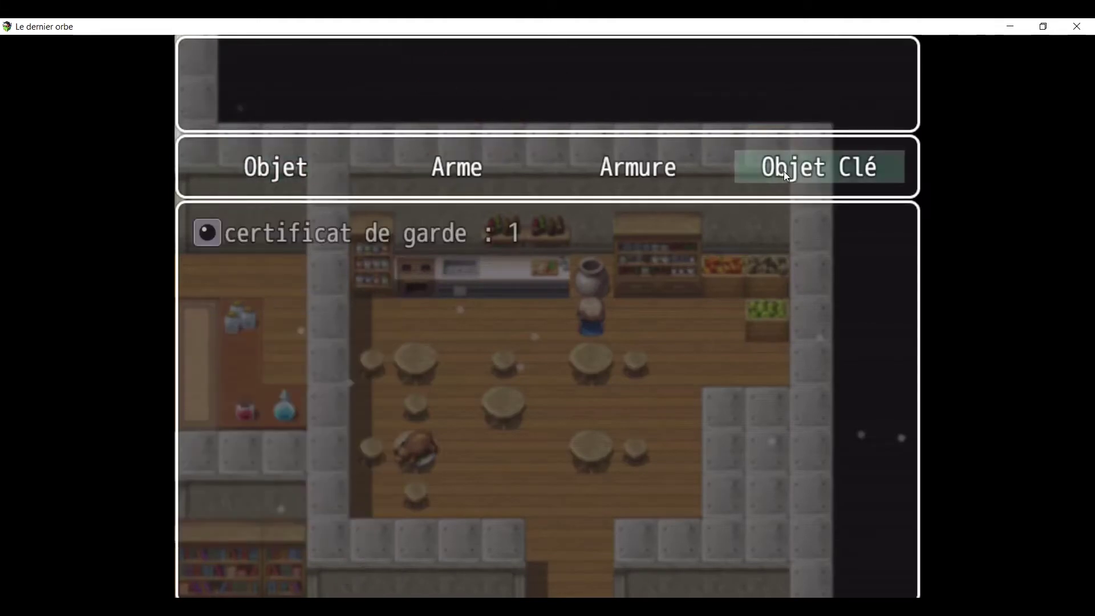
left_click(769, 171)
right_click(361, 242)
right_click(361, 242)
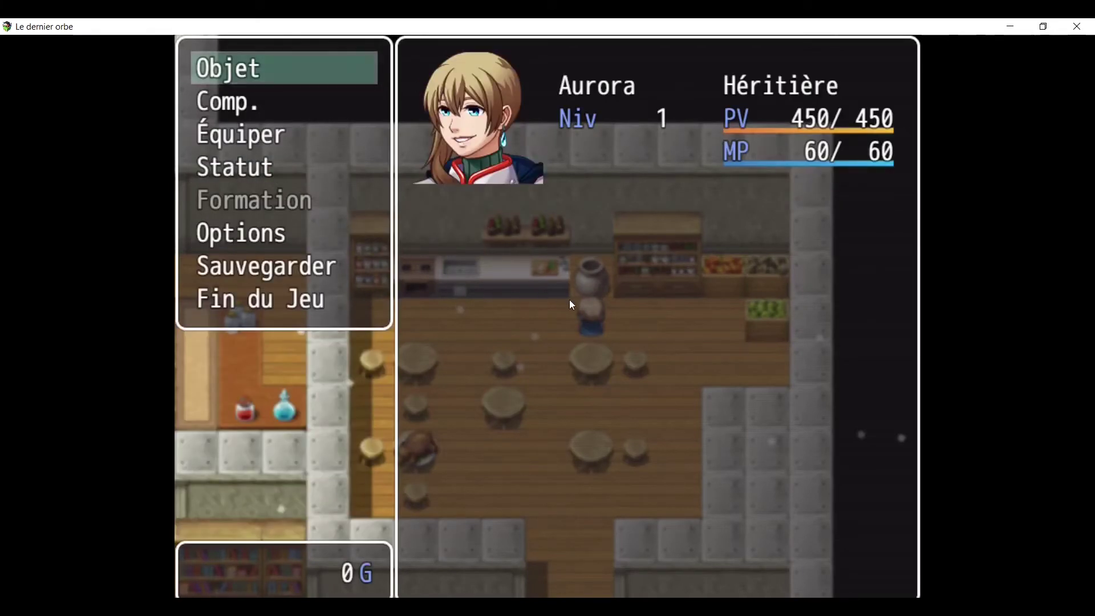
right_click(567, 354)
Step away from the kitchen pot, interact with it again to test for a second certificate, and close the playtest.
left_click(525, 363)
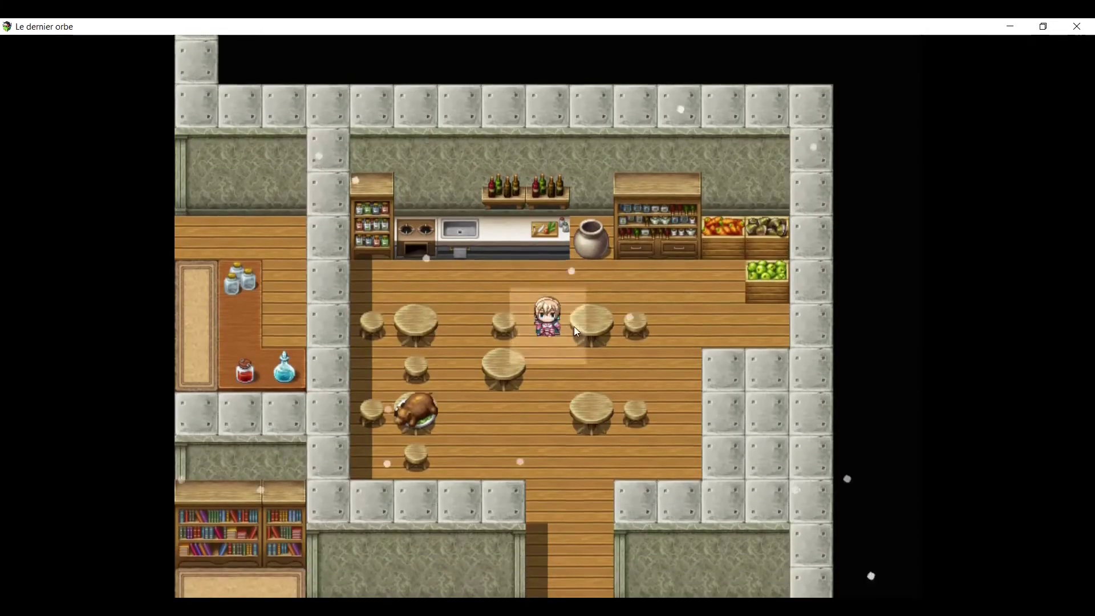
left_click(584, 228)
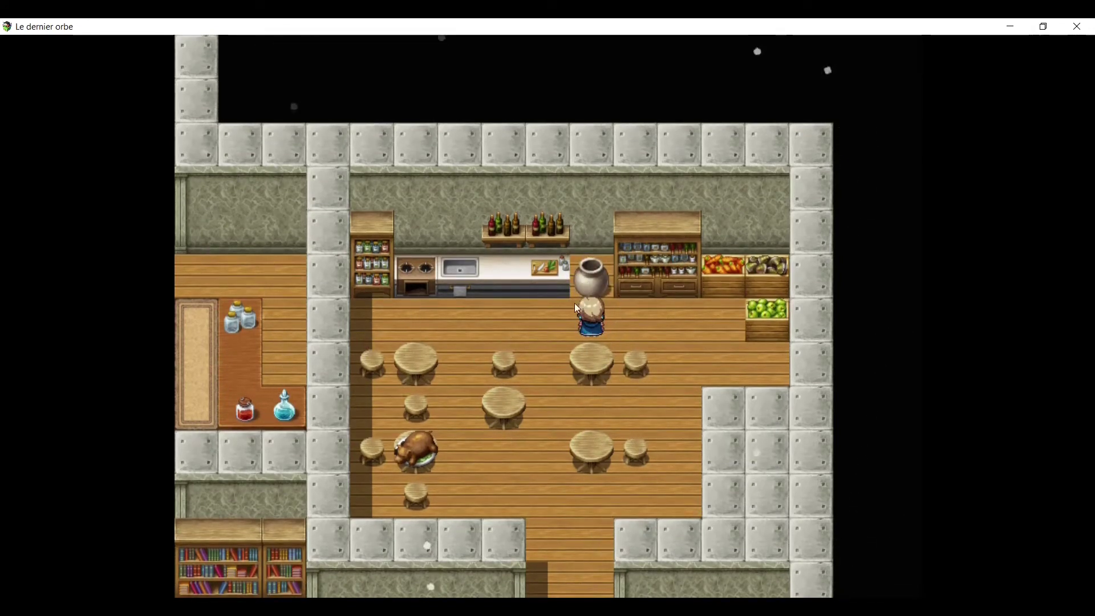
left_click(551, 360)
left_click(588, 228)
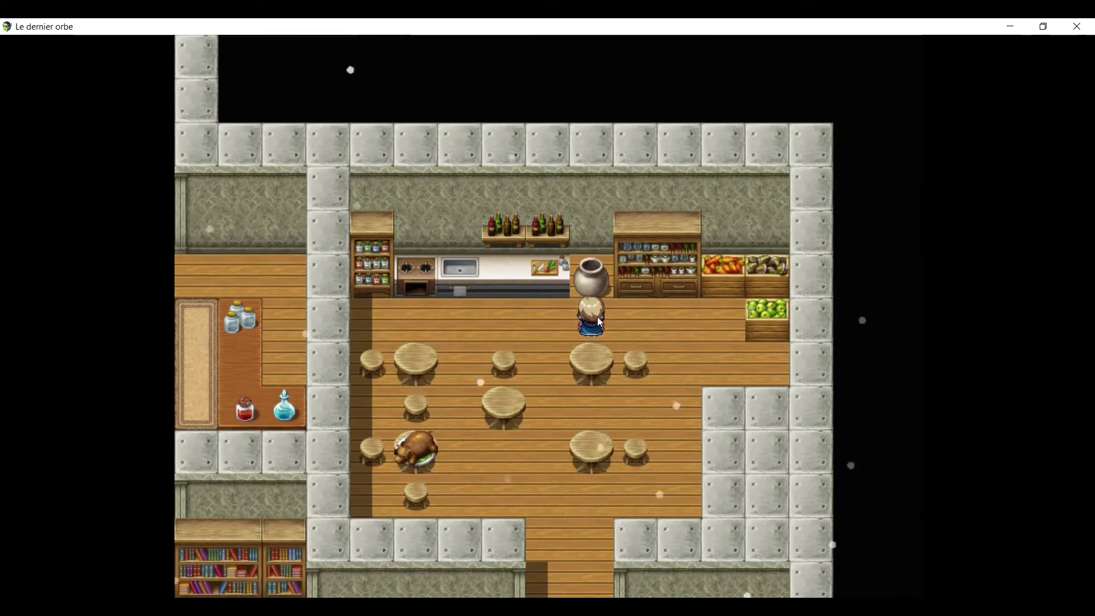
left_click(1090, 27)
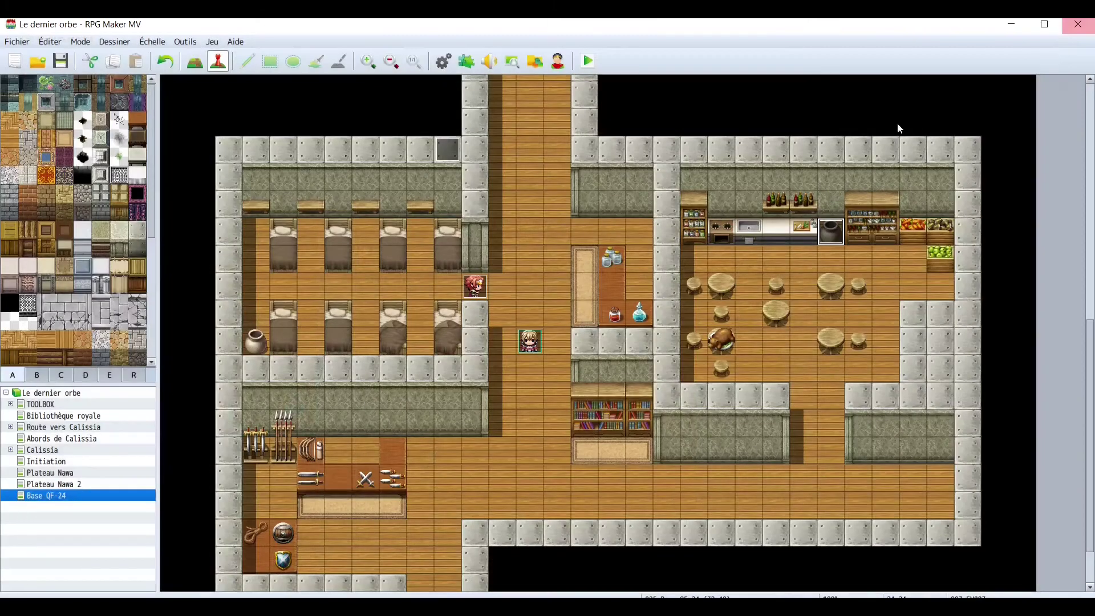
Reopen the kitchen pot event to review its switch command and its second page's jarre condition, and close the event editor.
double_click(831, 232)
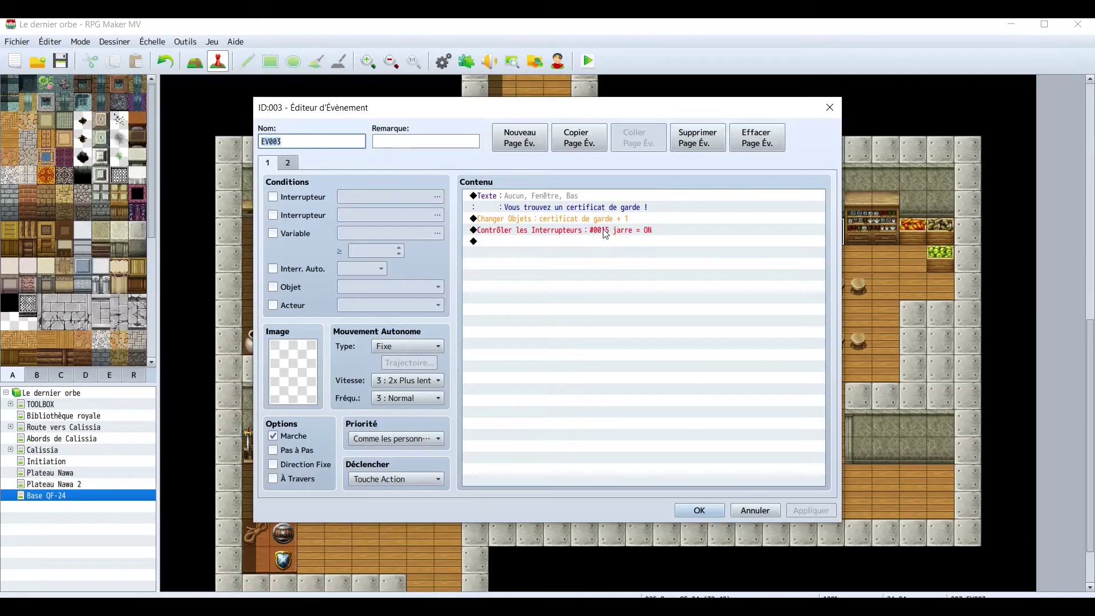
left_click(288, 163)
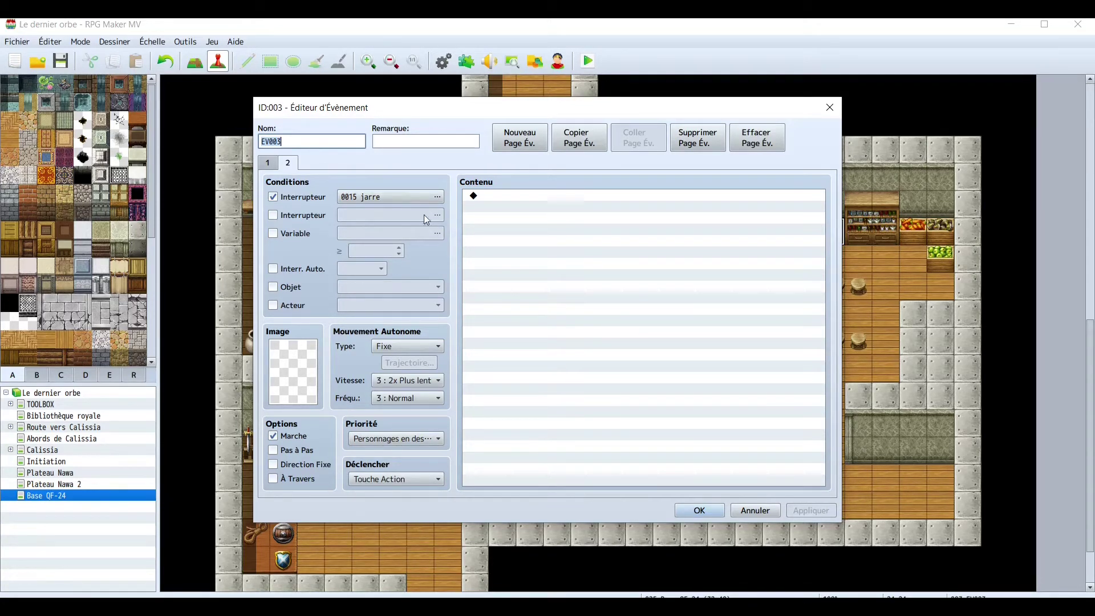
left_click(700, 510)
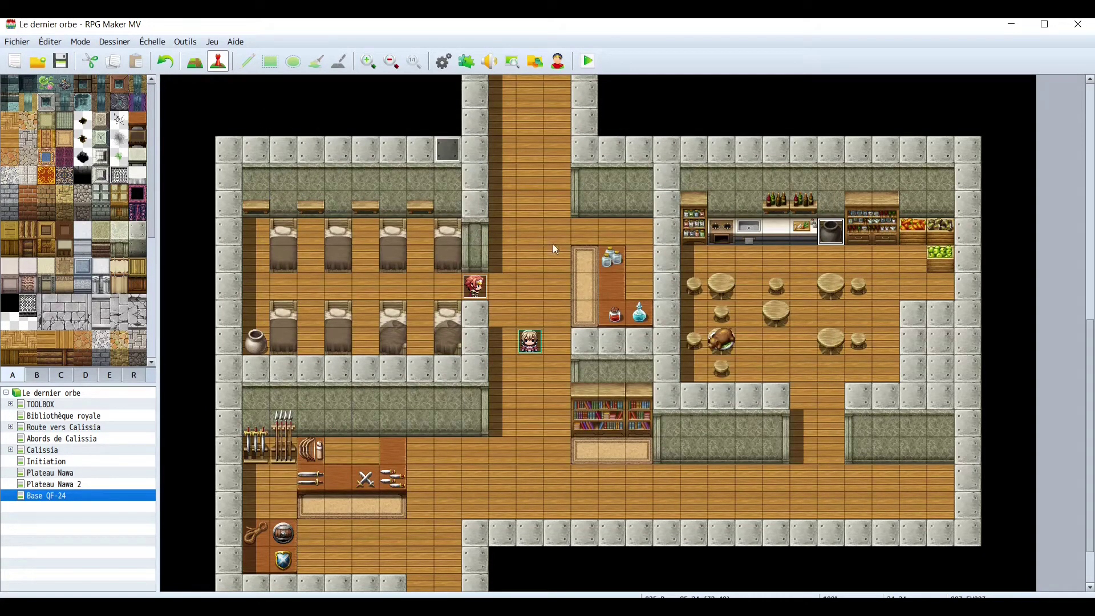
double_click(838, 234)
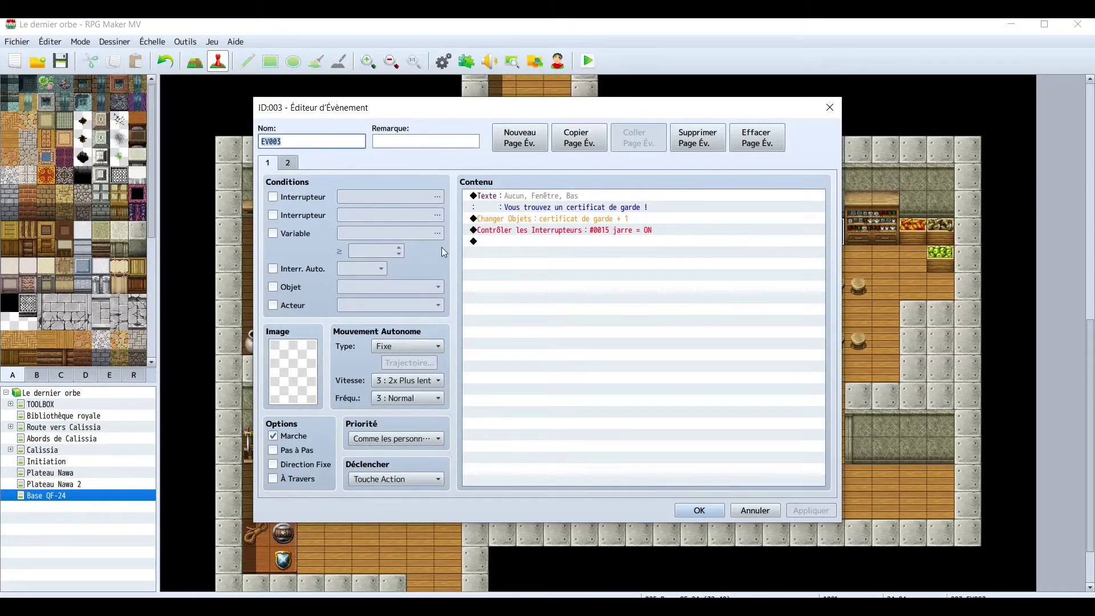
left_click(702, 512)
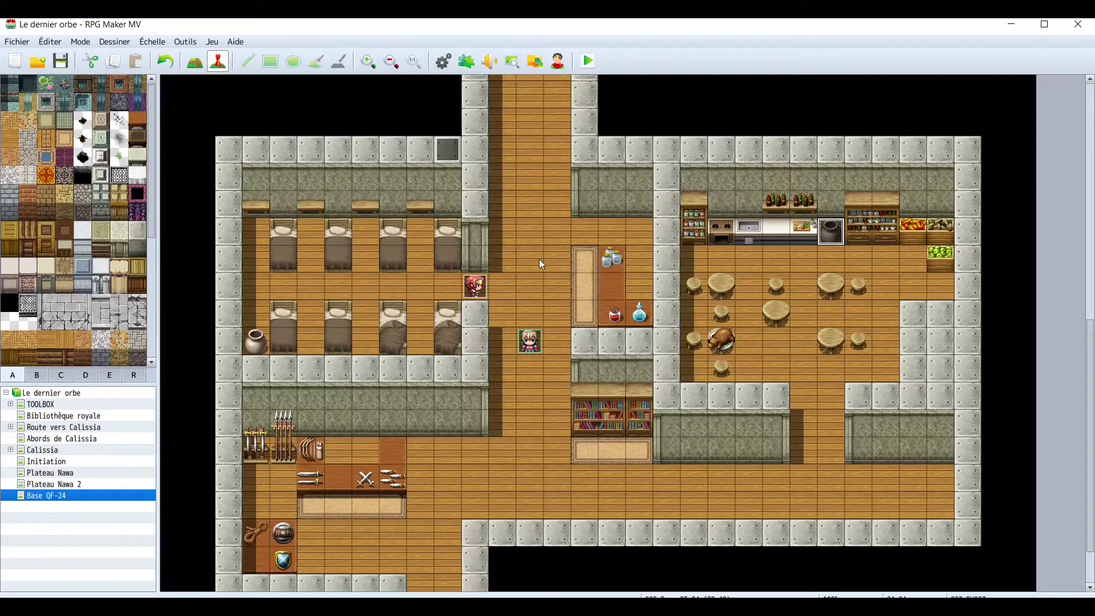
Create a quick treasure chest event containing 250 gold in the corridor north of the player's start position.
right_click(535, 231)
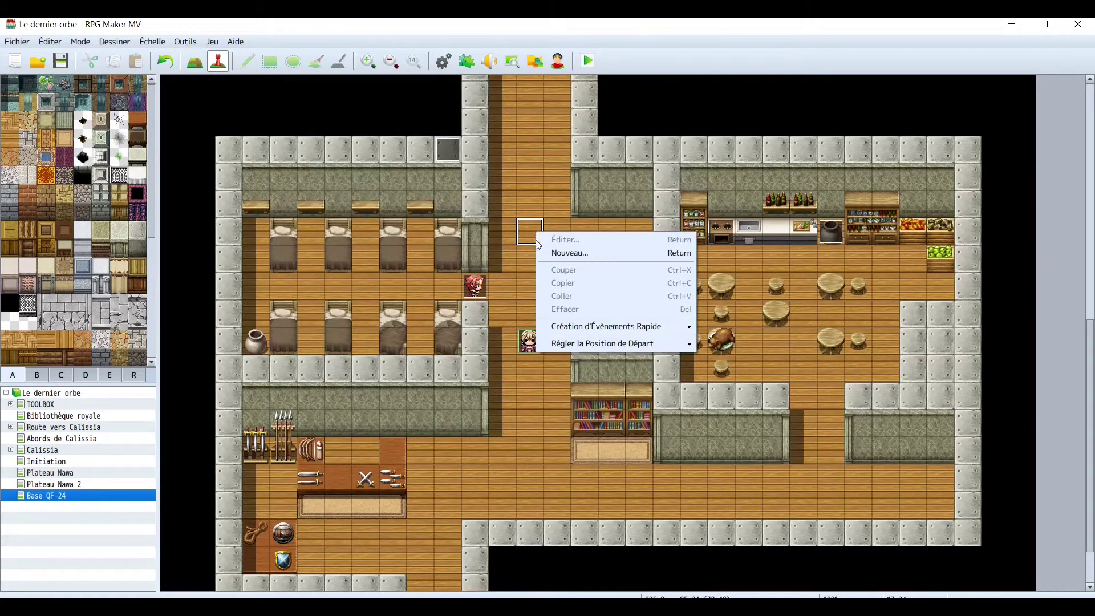
mouse_move(639, 324)
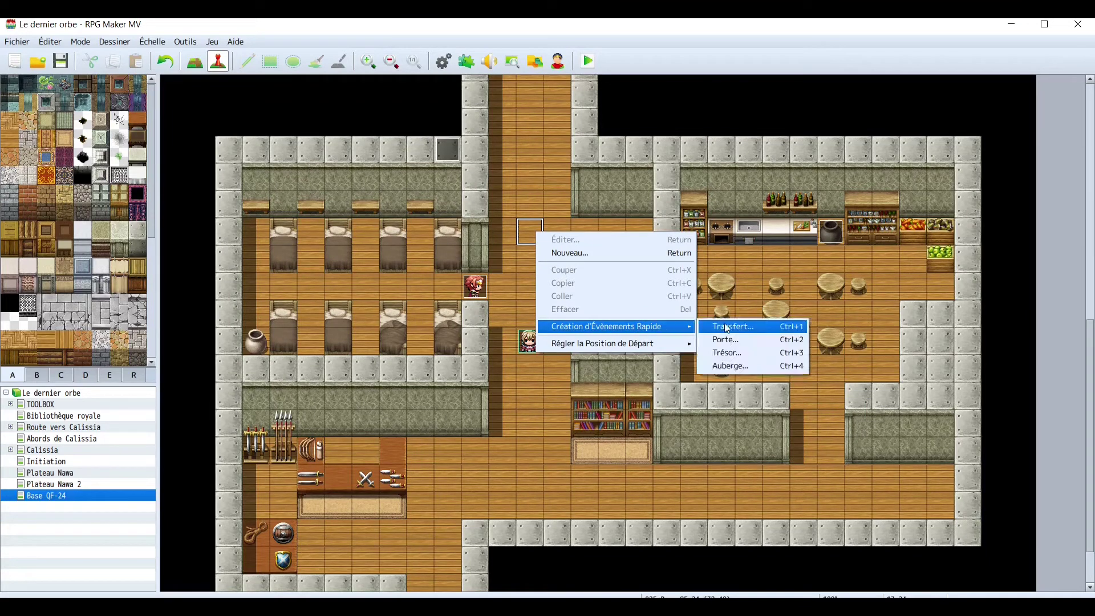
left_click(744, 353)
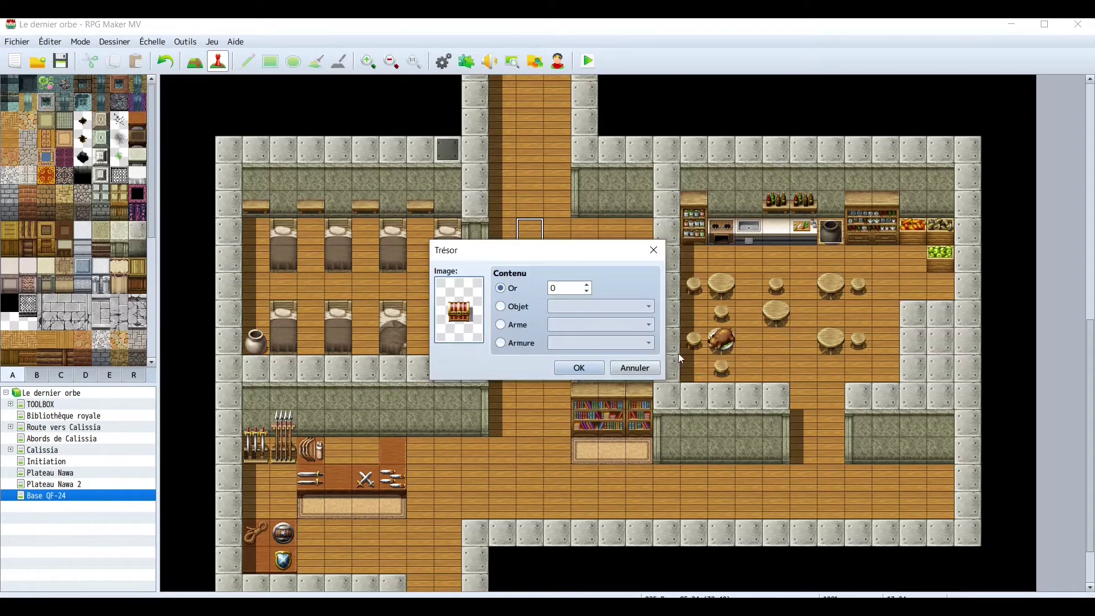
left_click(568, 288)
type("25")
key("Return")
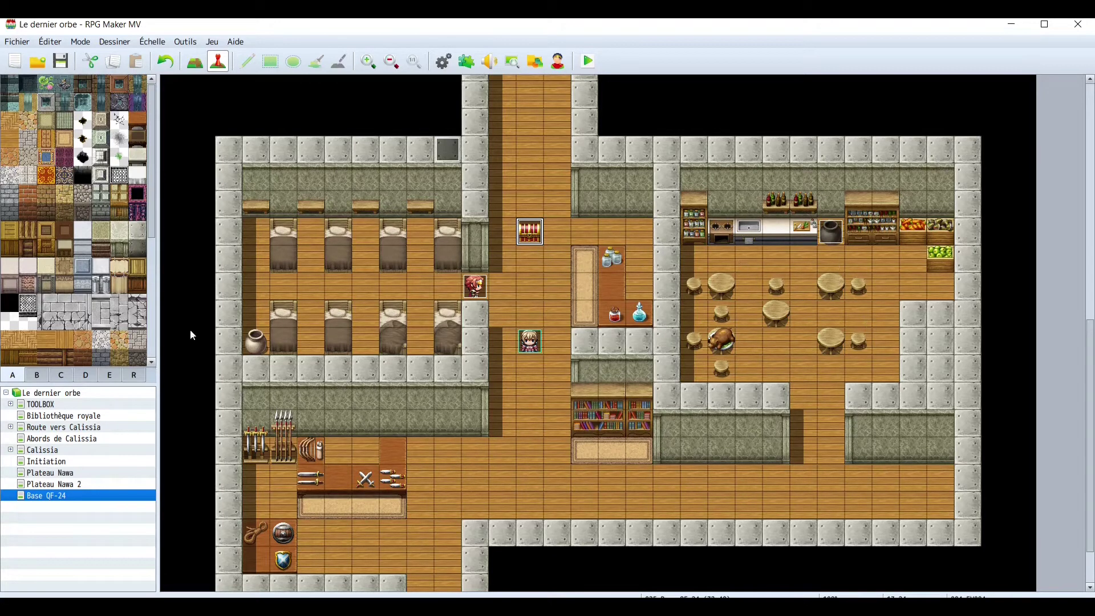
Open the corridor chest event and examine the self switch command on its first page.
double_click(531, 239)
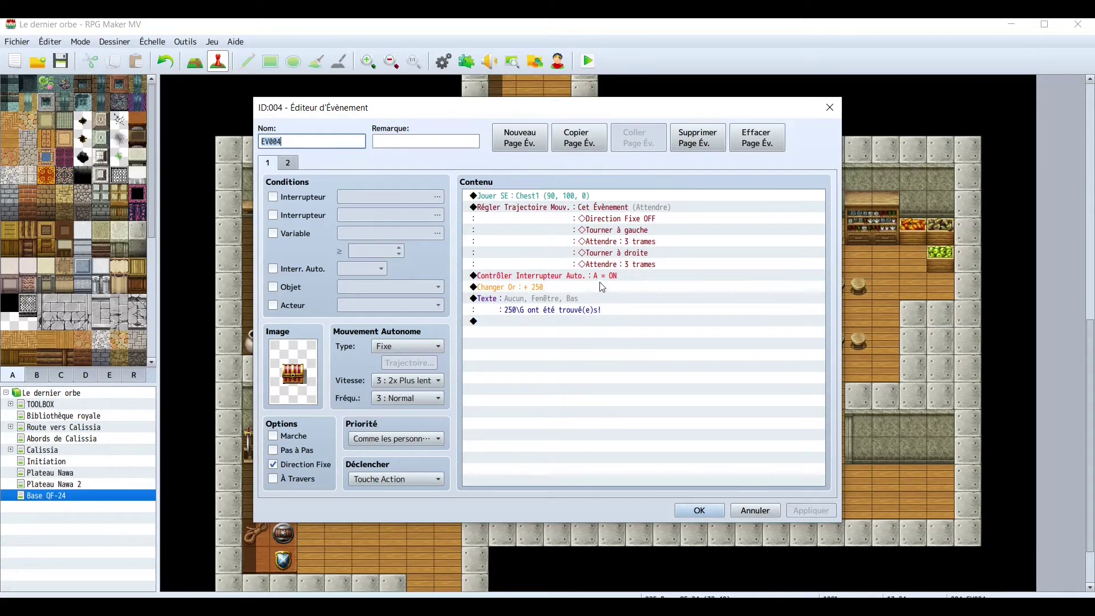
left_click(572, 277)
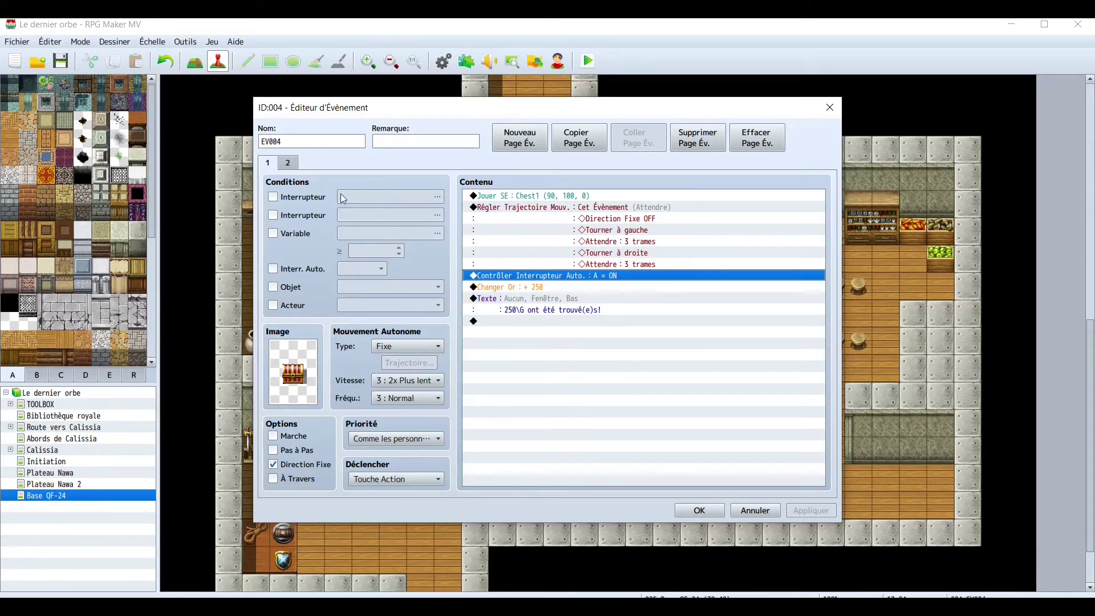
Try adding another command that turns self switch A ON at the end of the chest event's first page, and delete it.
left_click(535, 323)
double_click(535, 325)
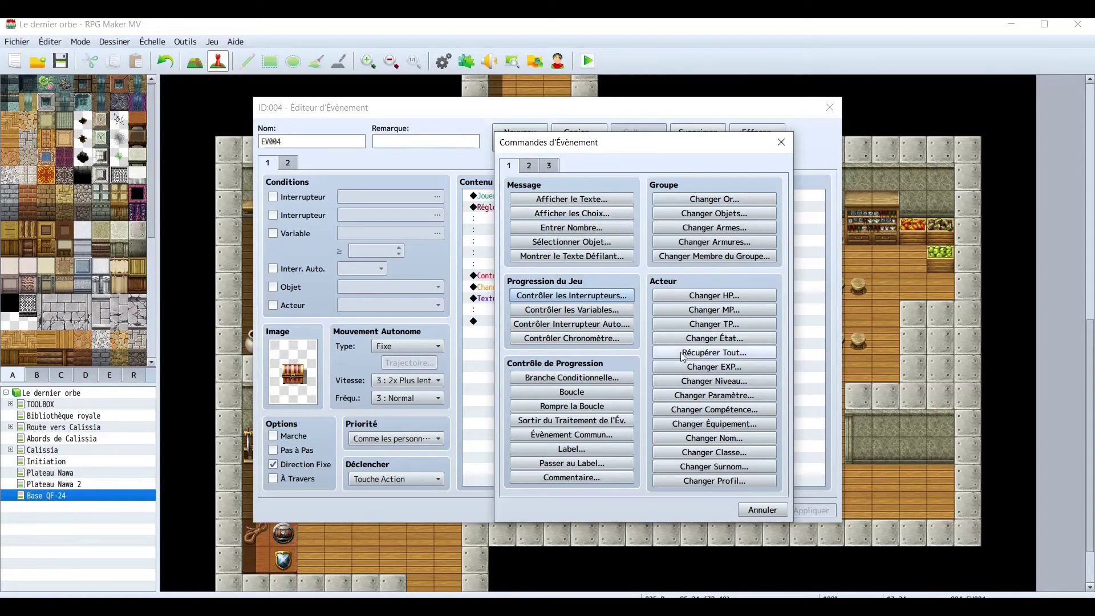
left_click(560, 327)
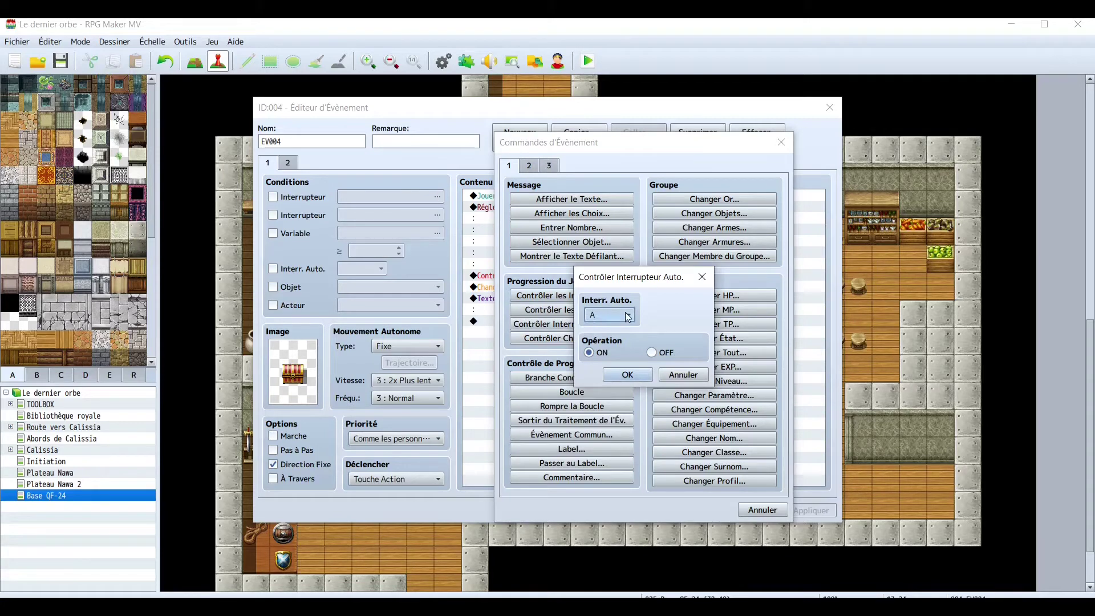
left_click(627, 317)
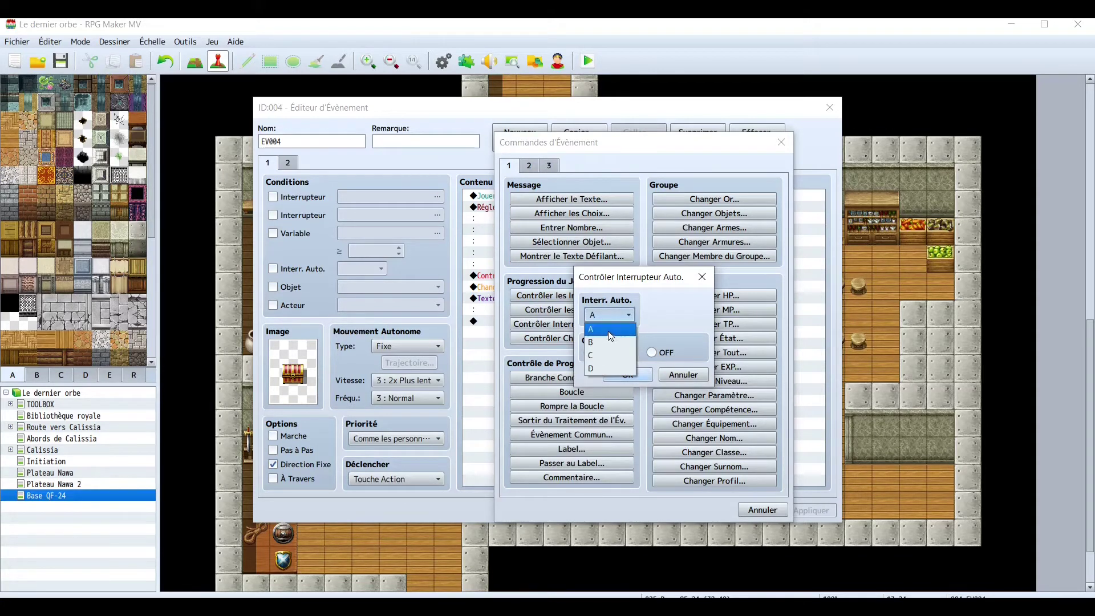
left_click(608, 331)
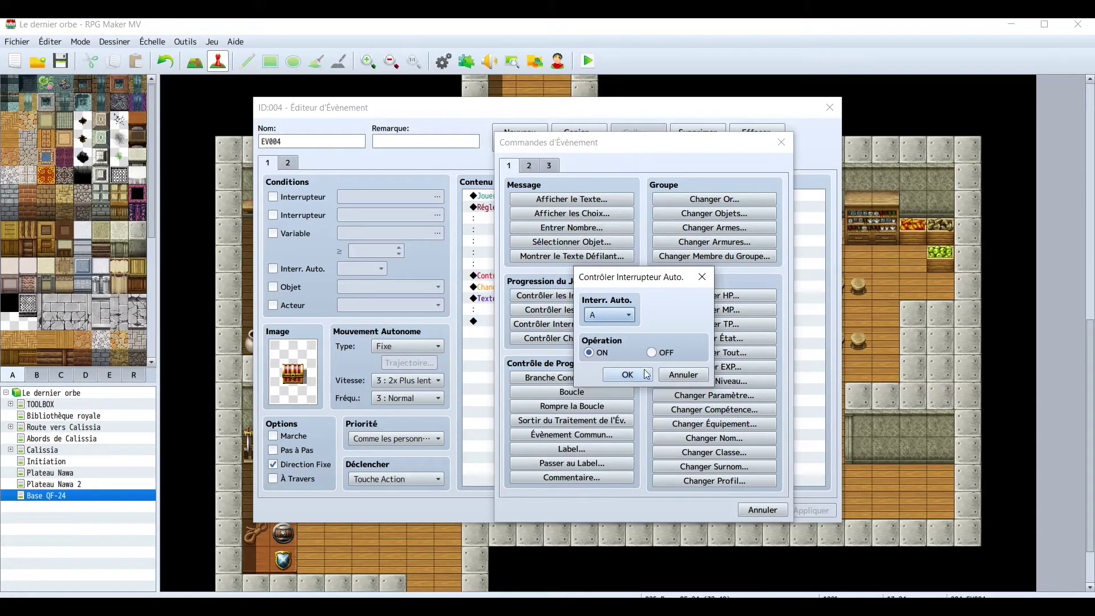
left_click(627, 374)
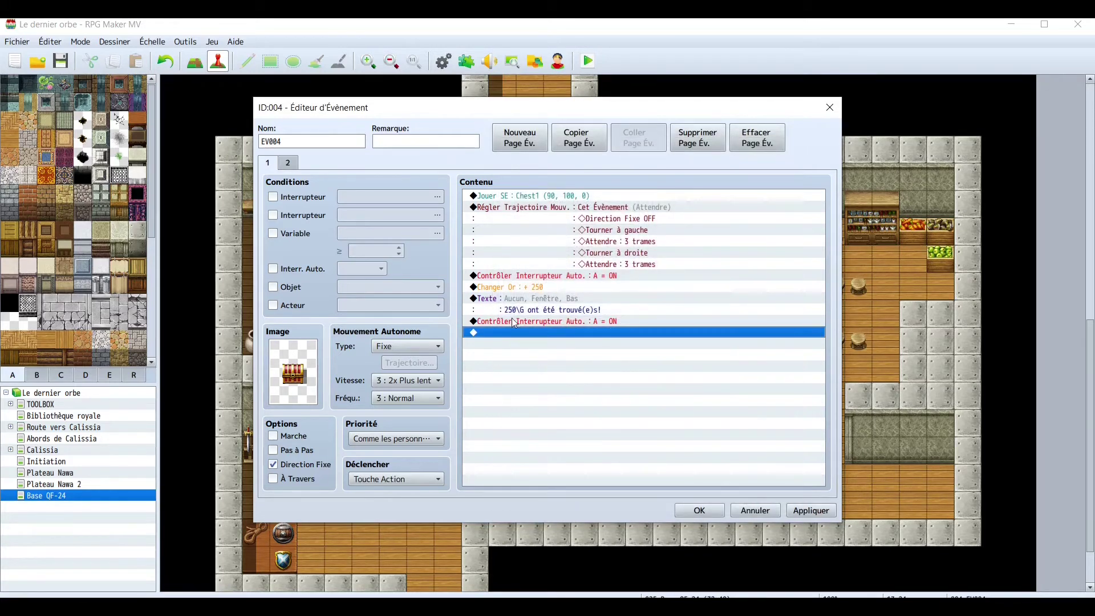
right_click(556, 323)
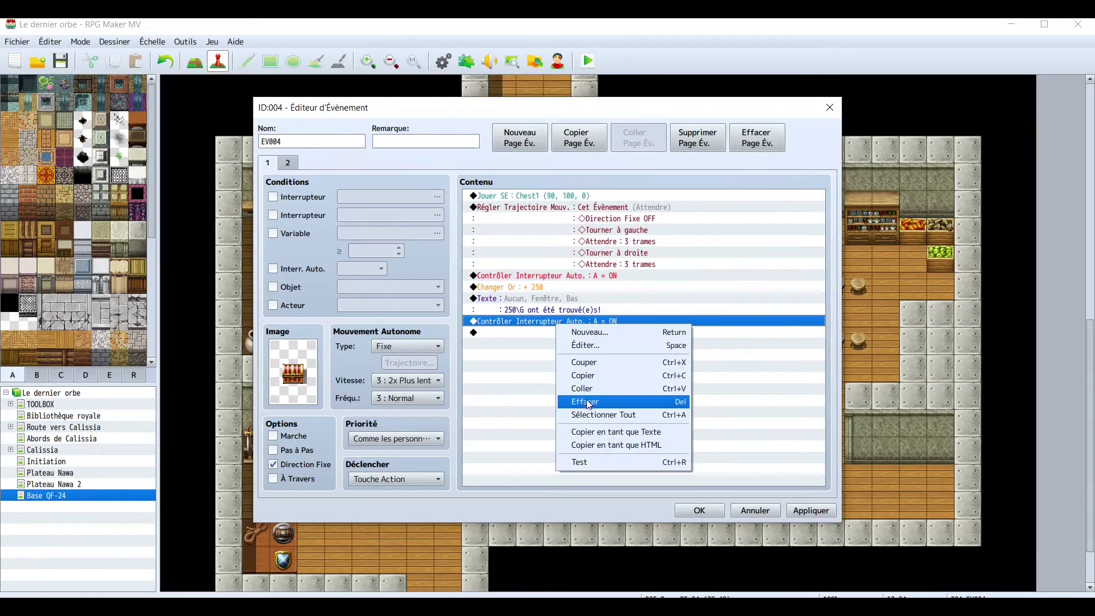
left_click(587, 400)
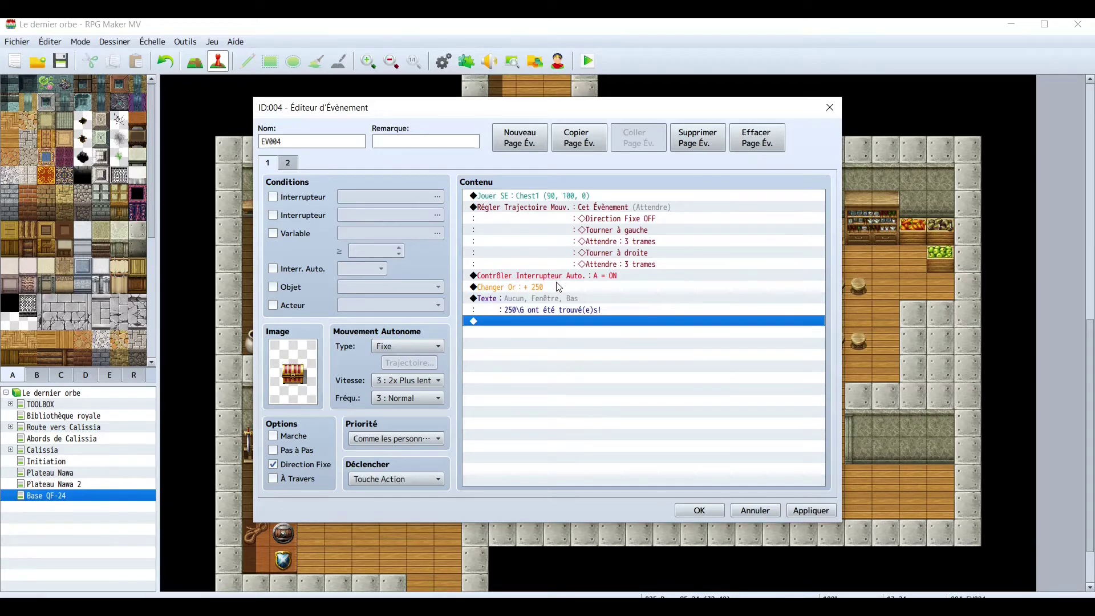
Compare the chest event's two pages, checking the second page's self switch A condition against the first page's commands.
left_click(288, 163)
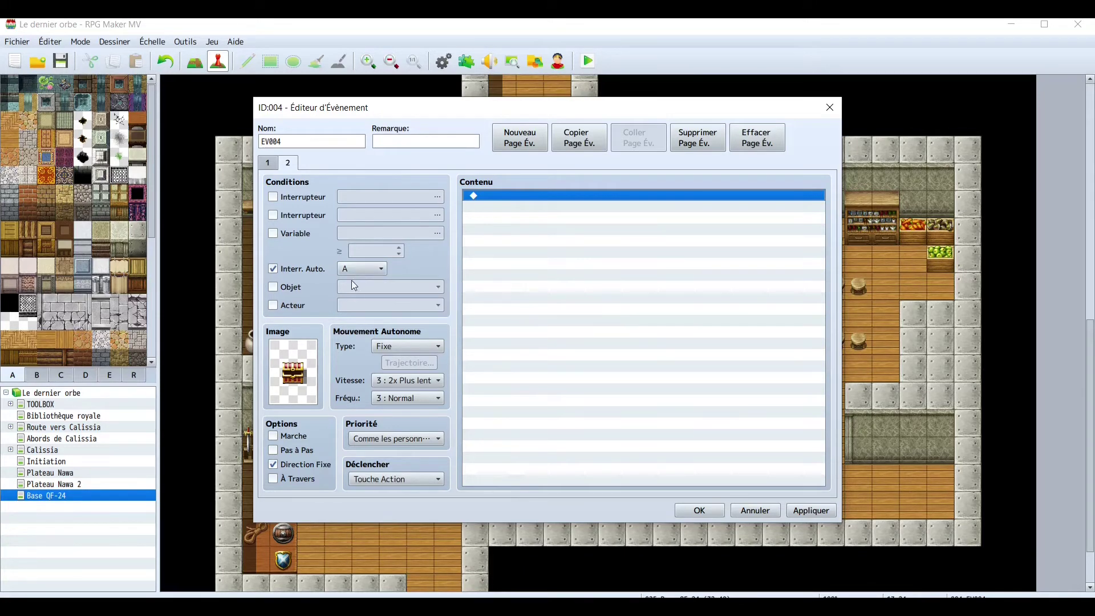
left_click(268, 164)
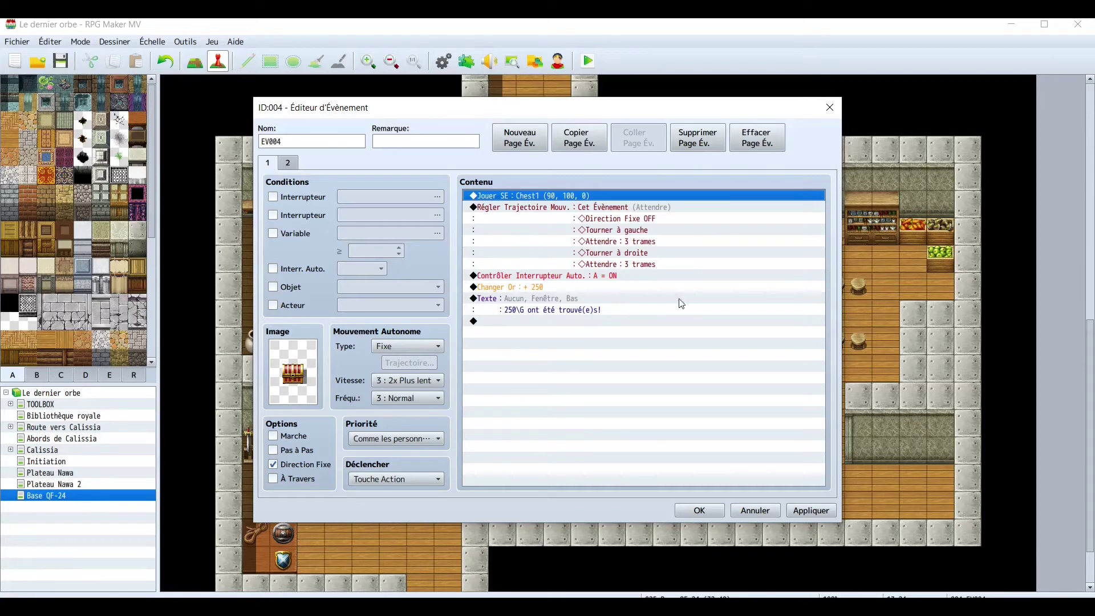
left_click(288, 164)
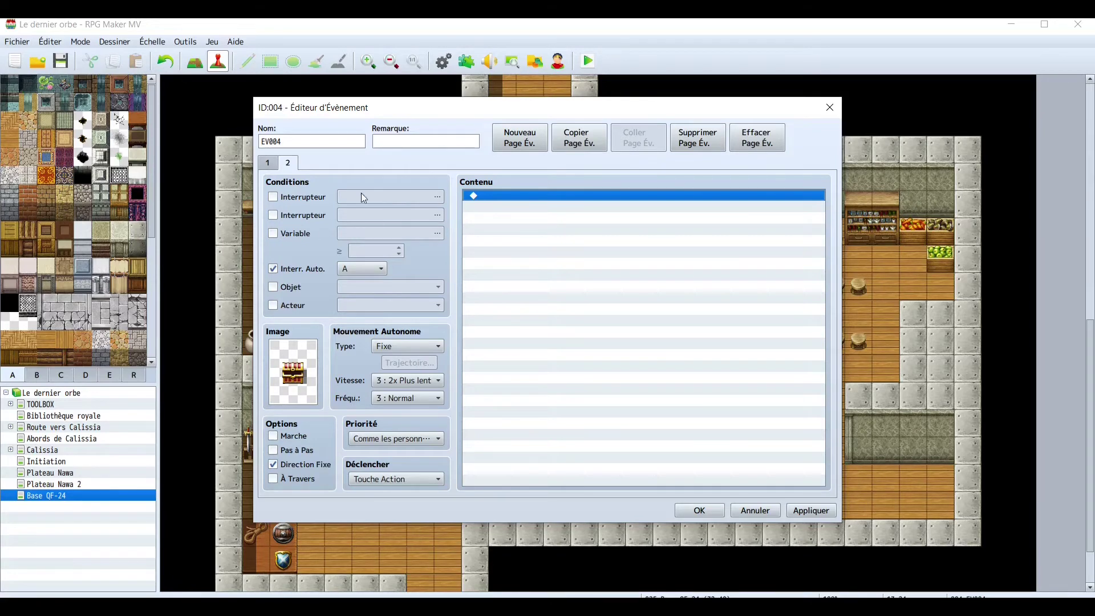
left_click(268, 165)
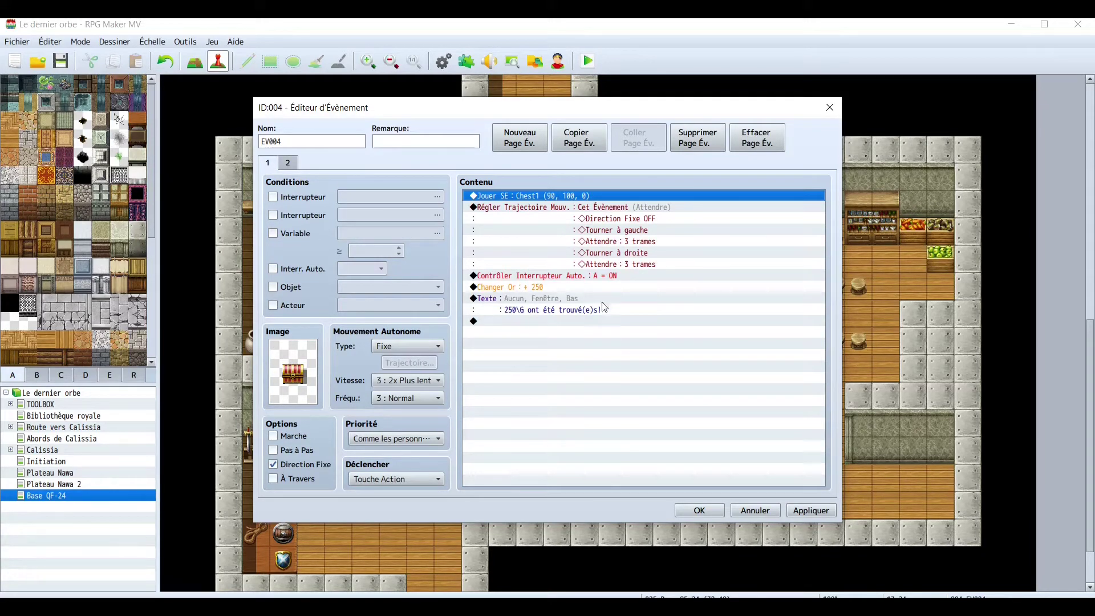
Confirm the chest event and duplicate the first page of the "Garde du dortoir" event as a second page.
left_click(689, 508)
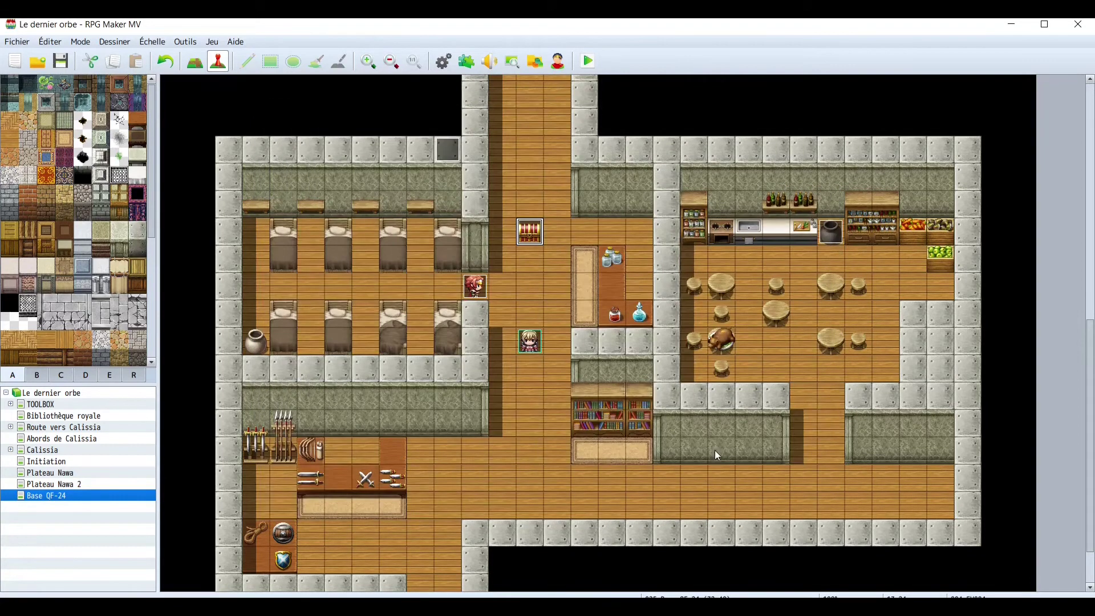
double_click(475, 286)
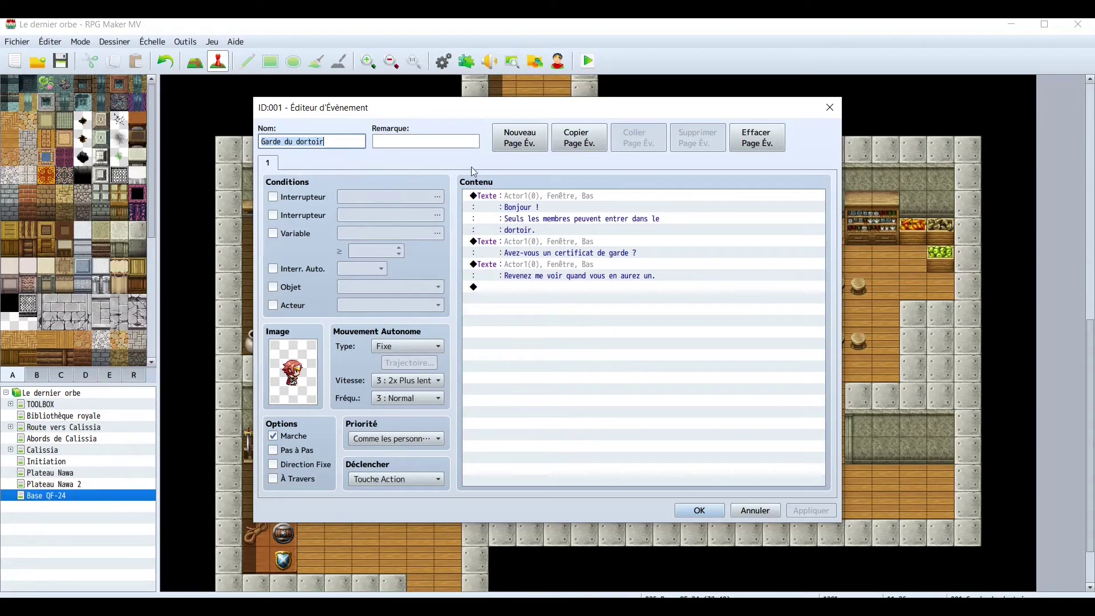
left_click(580, 137)
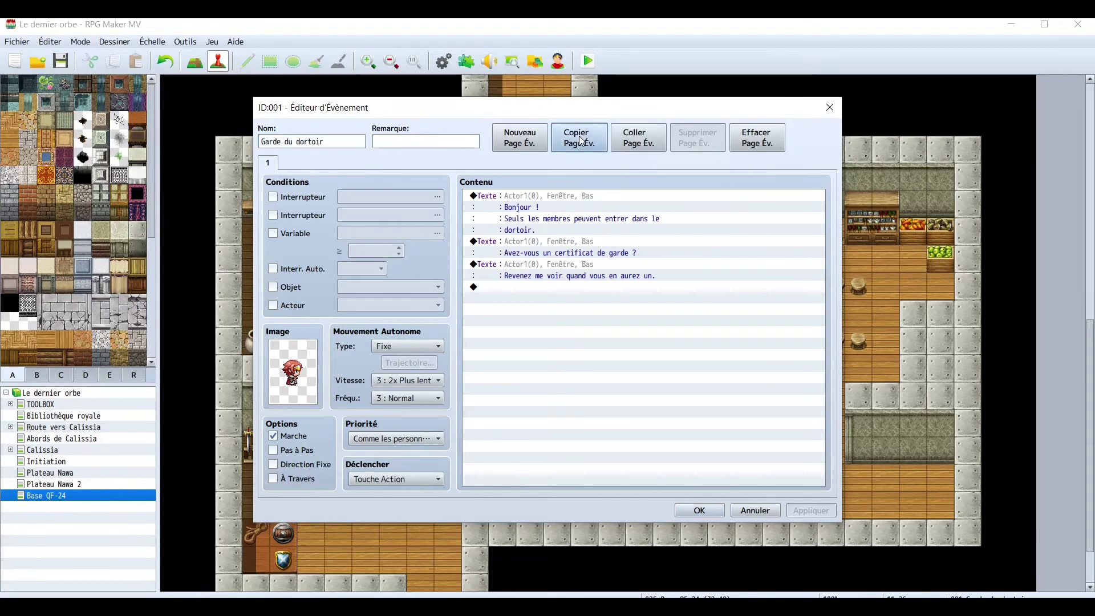
left_click(642, 142)
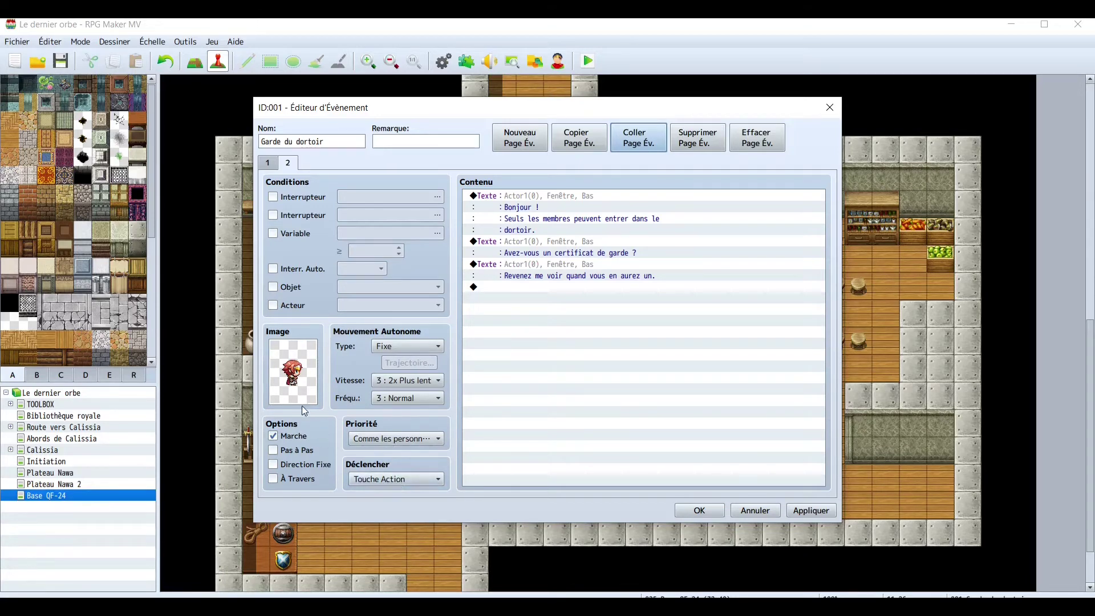
Delete all three text commands from the second page of the "Garde du dortoir" event.
left_click(549, 195)
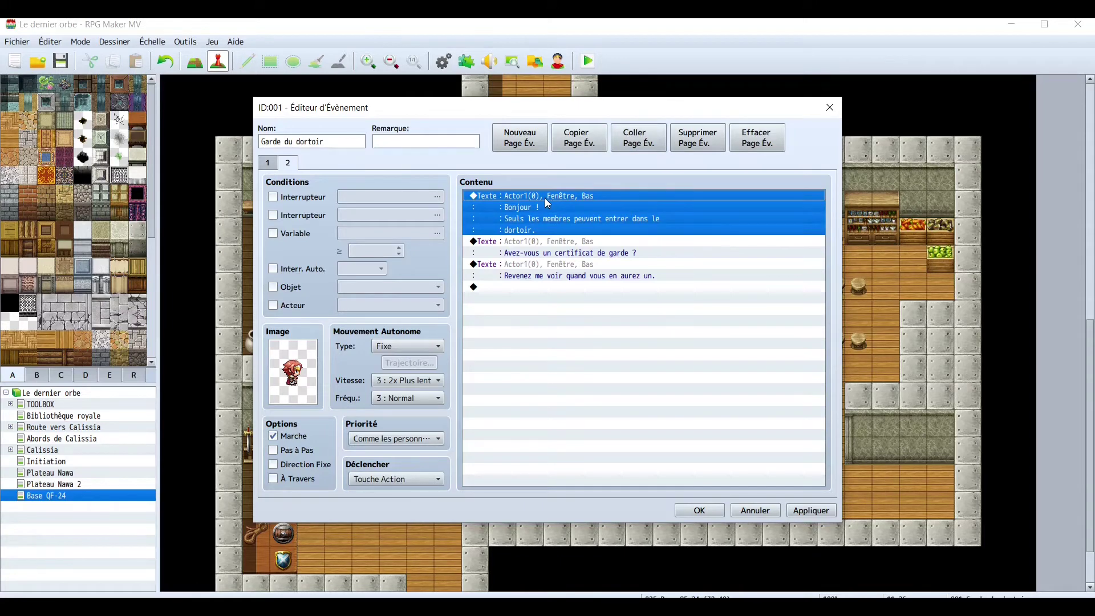
right_click(529, 191)
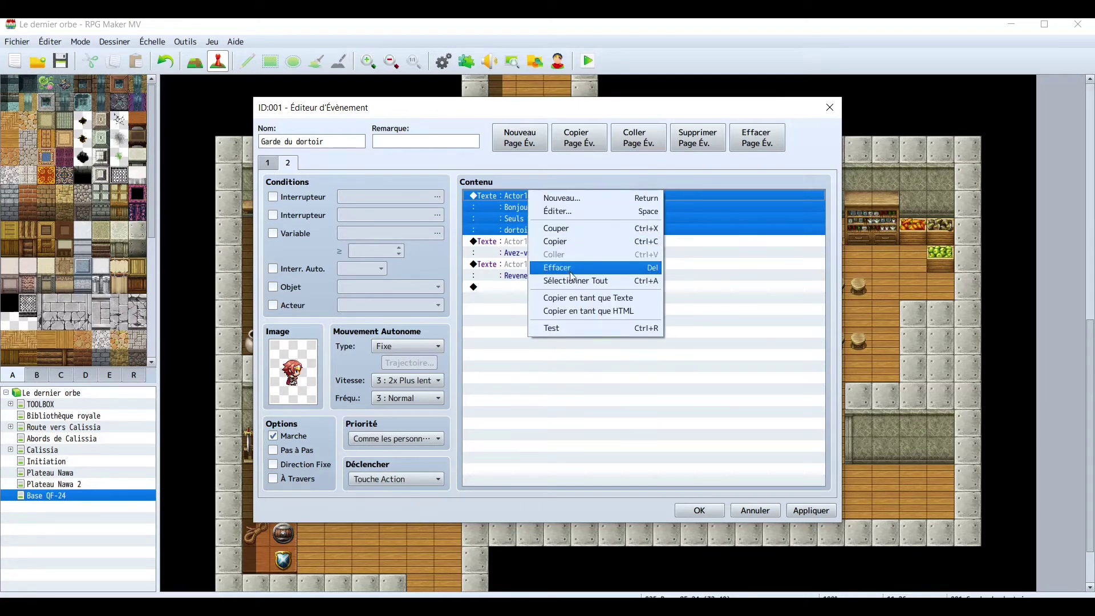
left_click(572, 268)
right_click(525, 194)
left_click(552, 268)
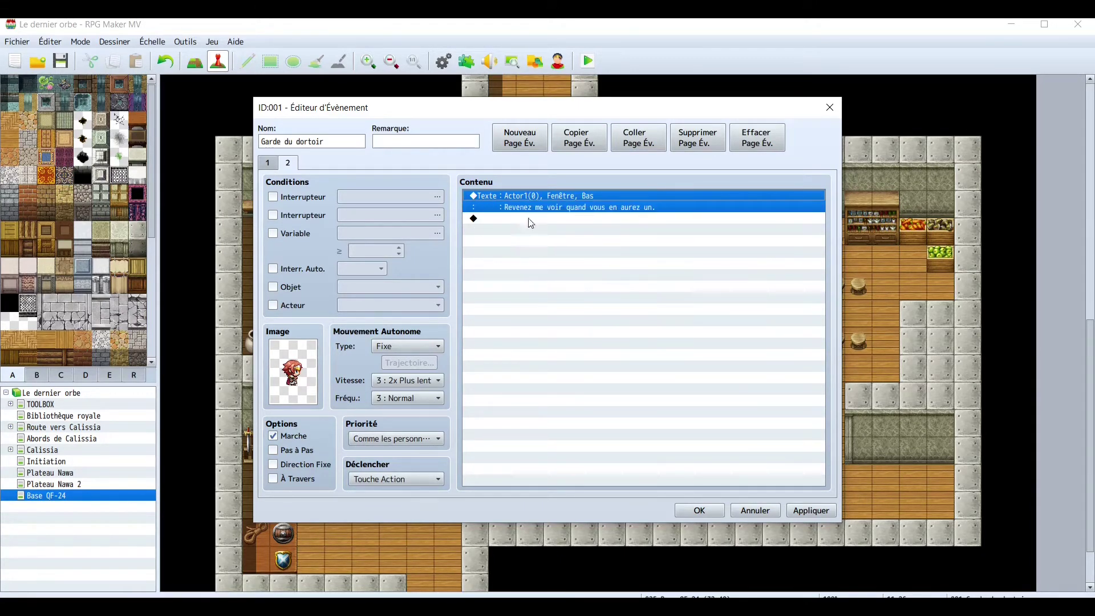
right_click(521, 195)
left_click(552, 272)
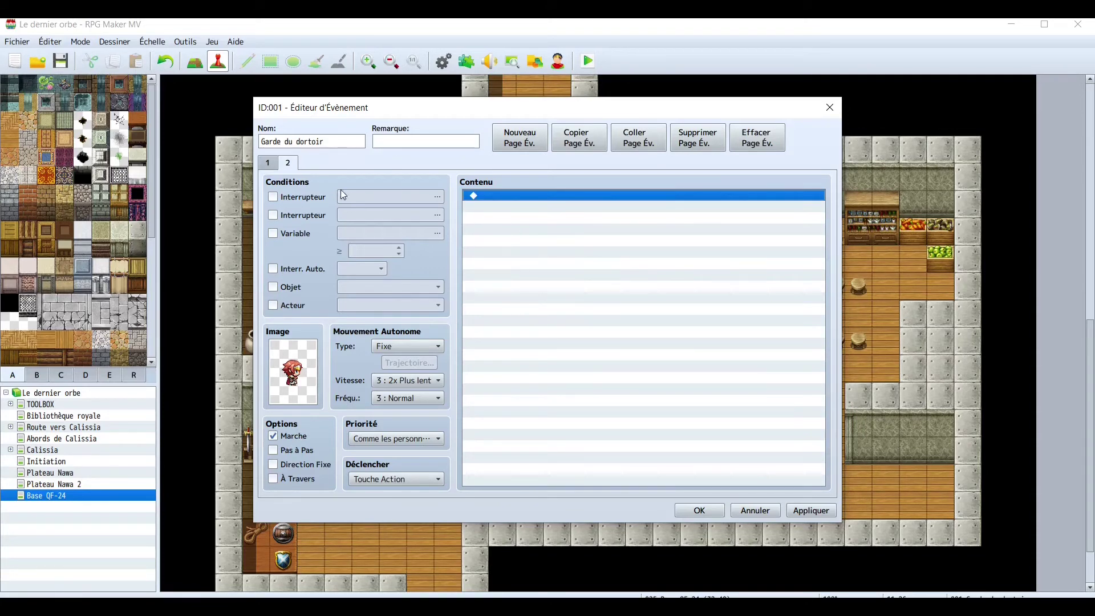
Make the guard event's second page conditional on switch 0015 jarre.
left_click(268, 163)
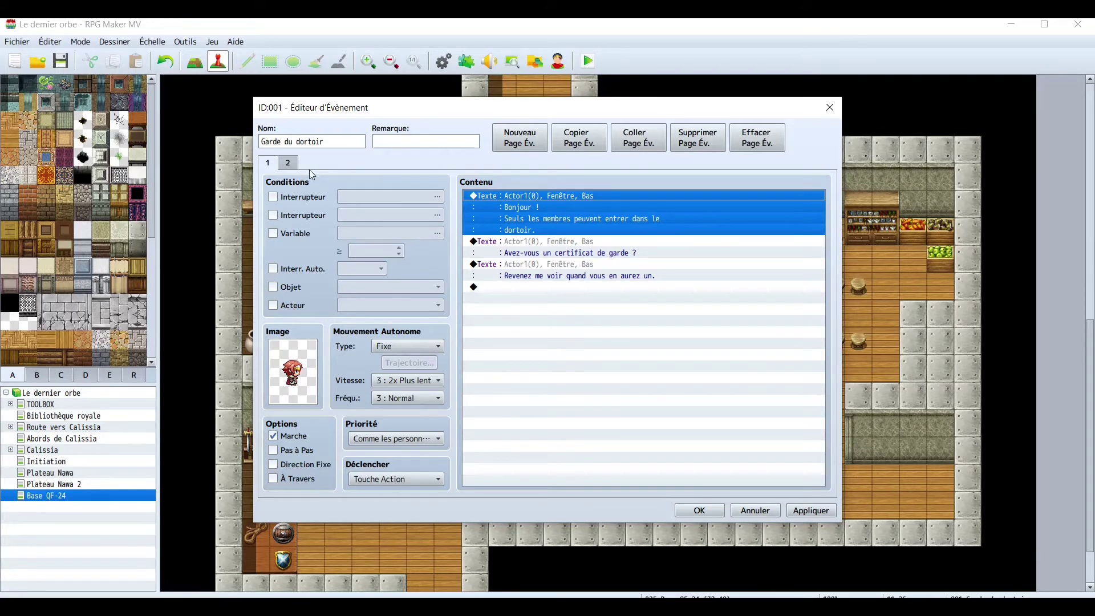
left_click(290, 165)
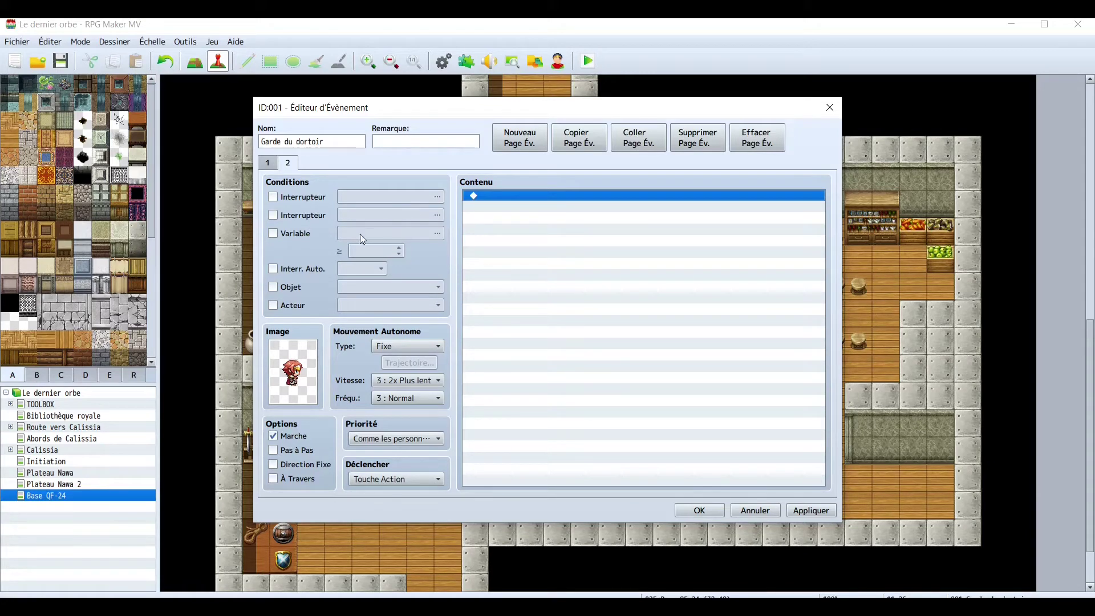
left_click(272, 197)
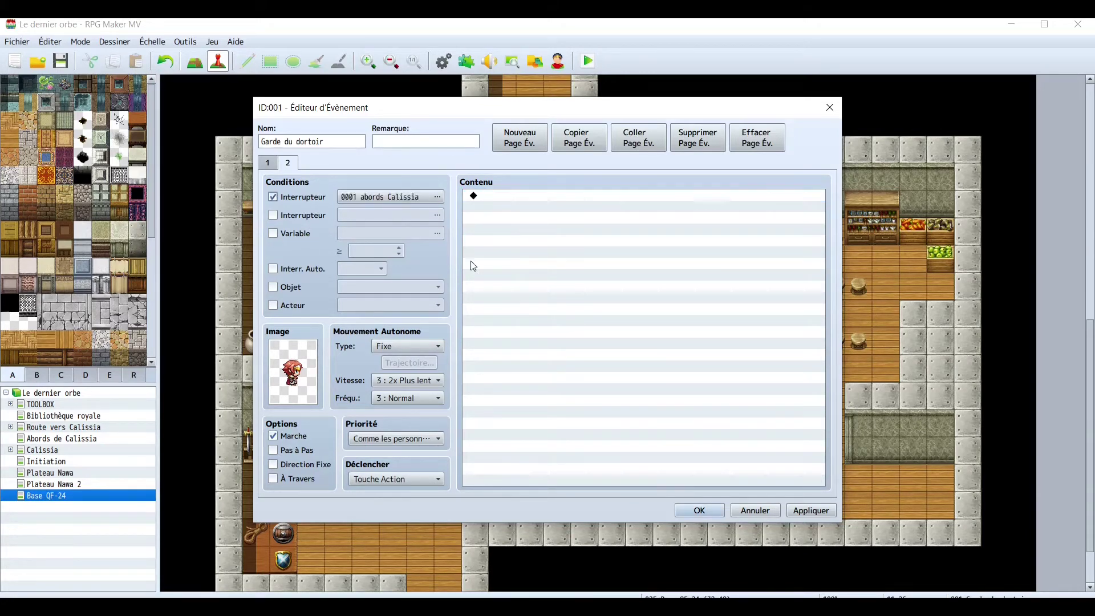
left_click(437, 198)
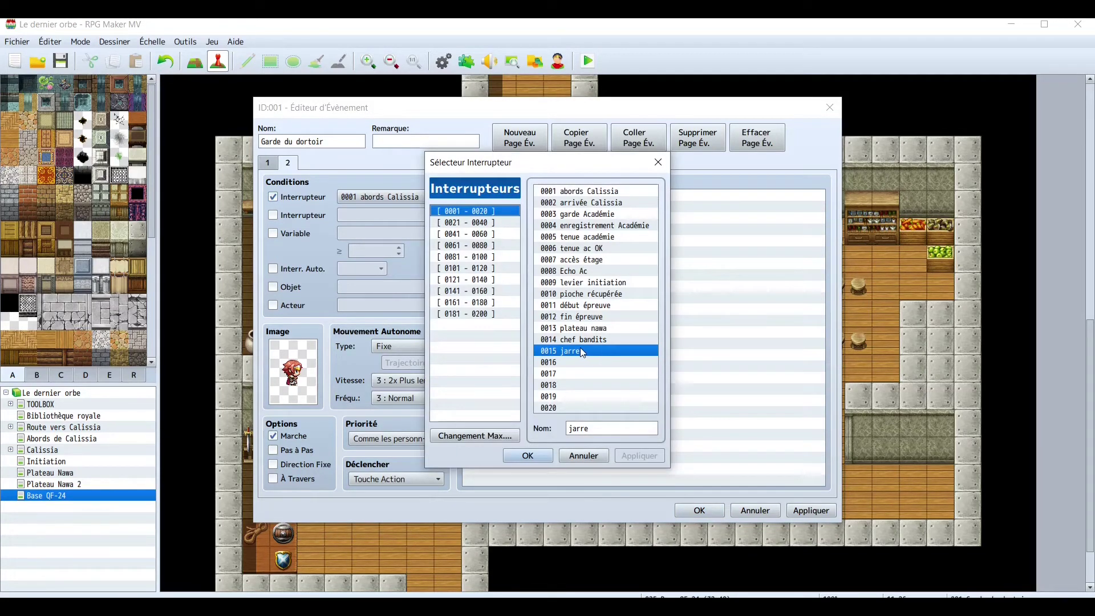
left_click(519, 456)
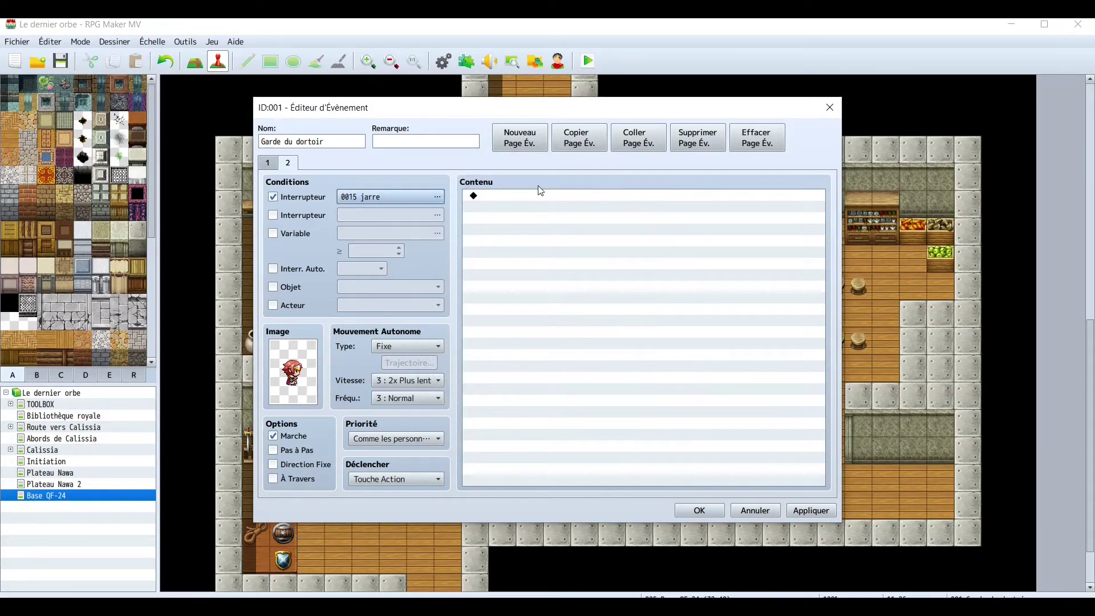
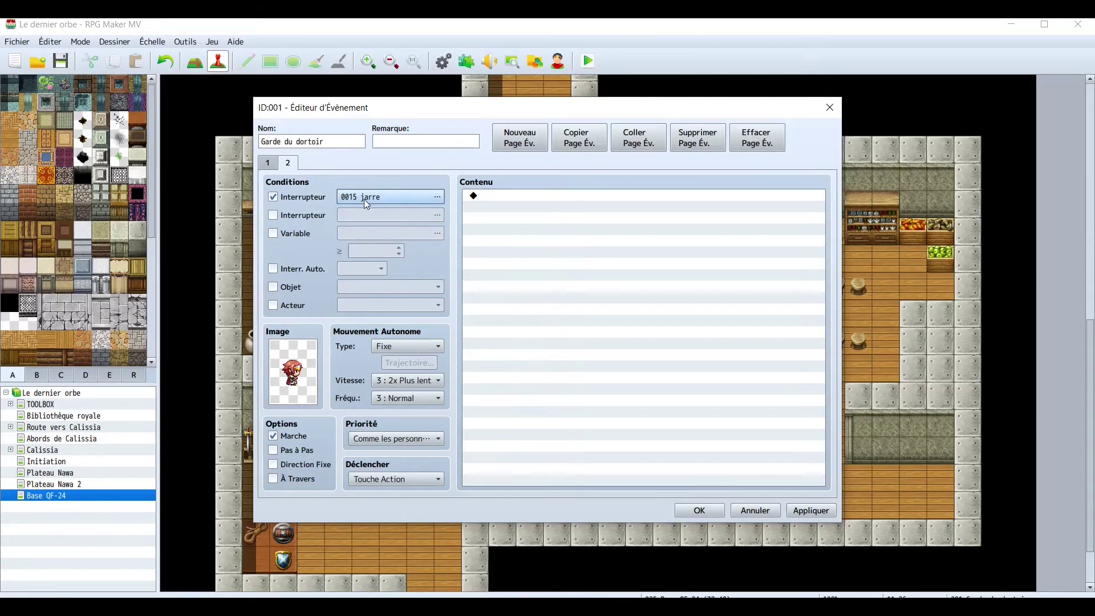
On page 2 of the guard event, replace the switch condition with possession of item 0021, the certificat de garde.
left_click(275, 197)
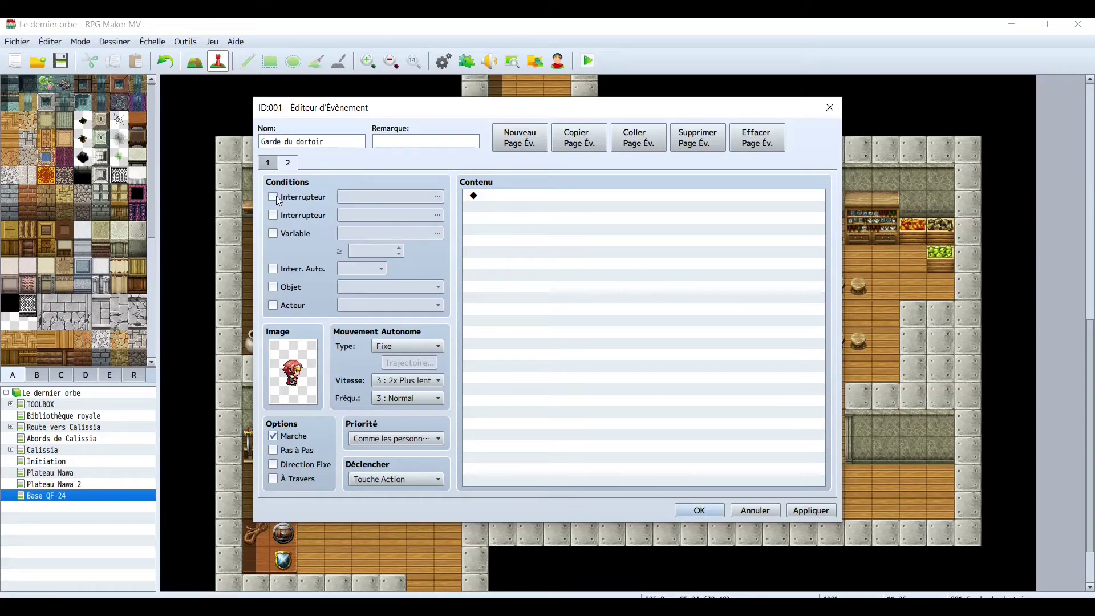
left_click(274, 289)
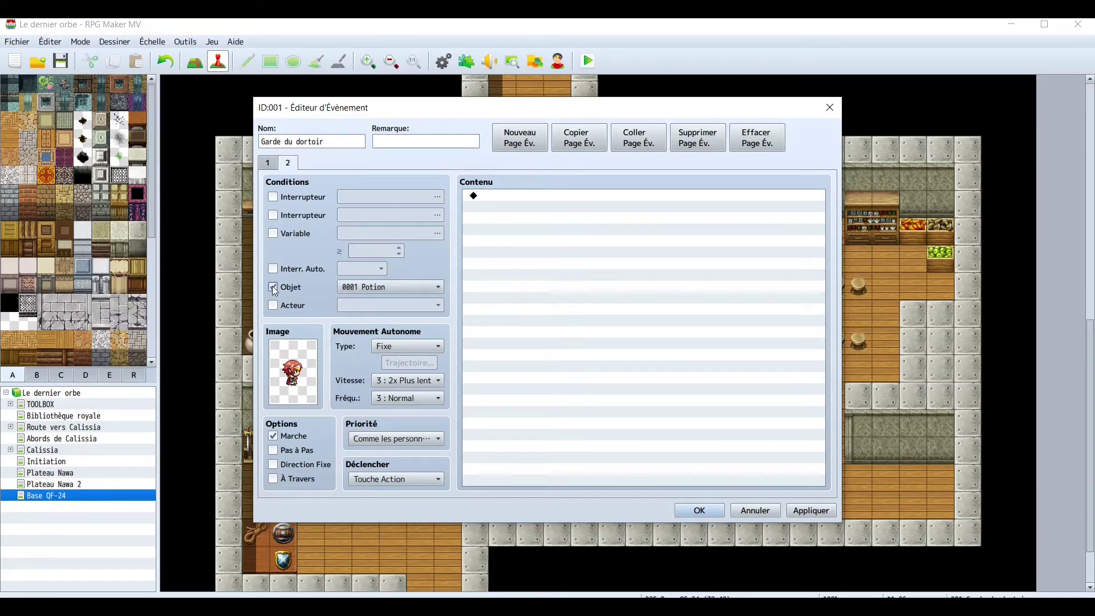
left_click(432, 290)
left_click(425, 565)
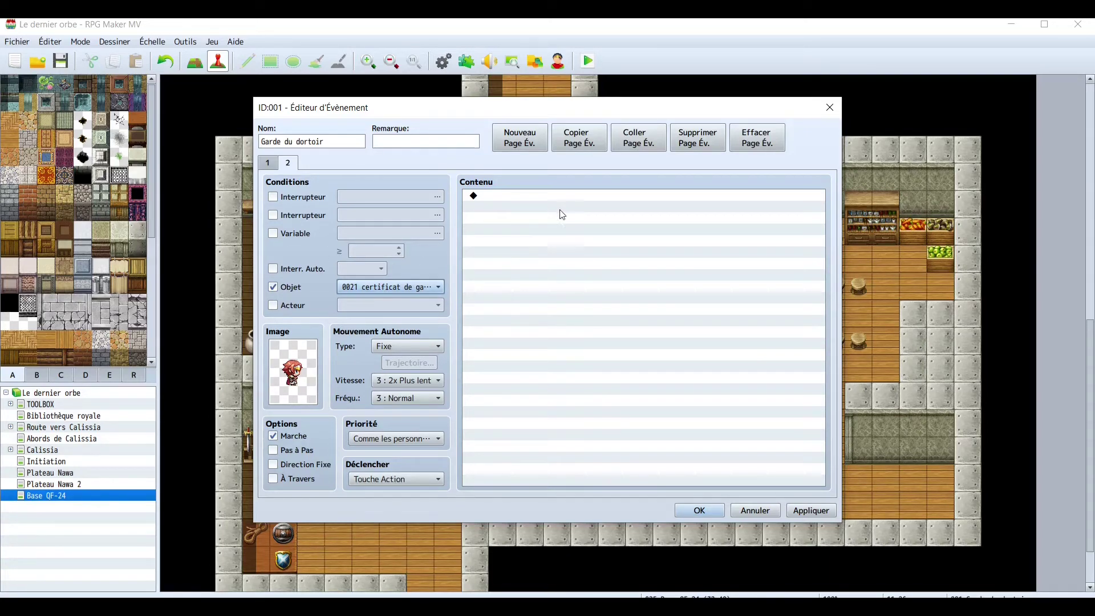
Copy the "Bonjour !" text command from page 1 of the event into the contents of page 2.
double_click(575, 200)
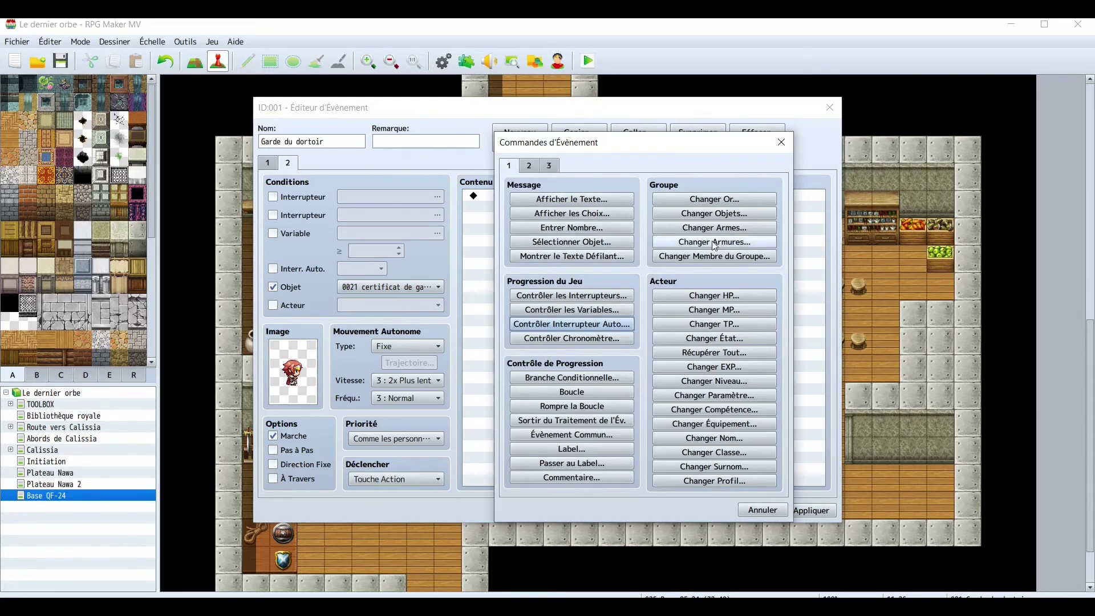
left_click(781, 142)
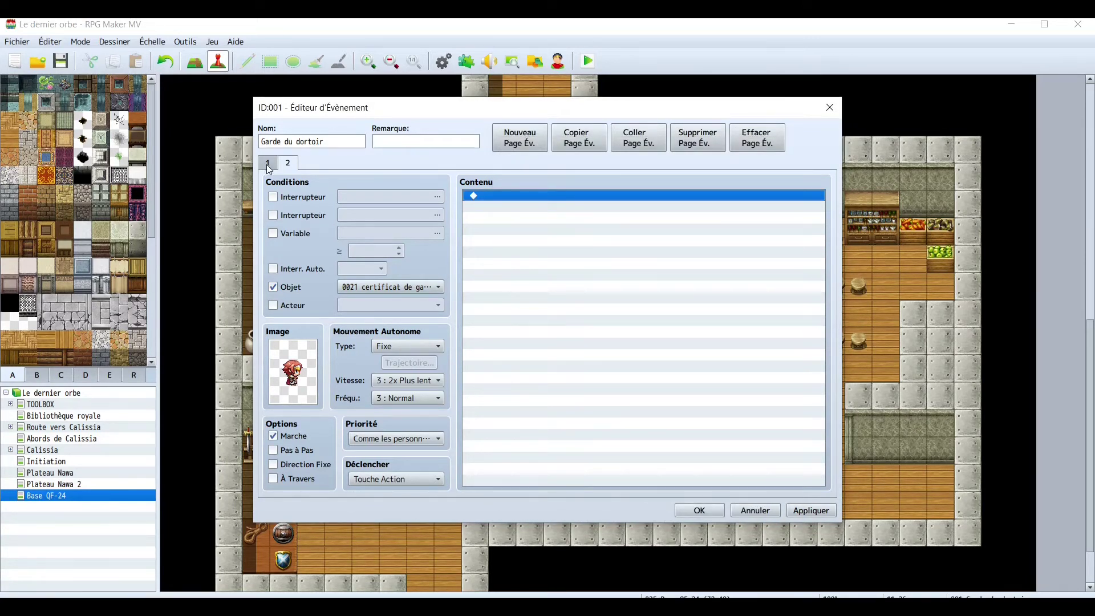
left_click(267, 165)
key("ctrl+c")
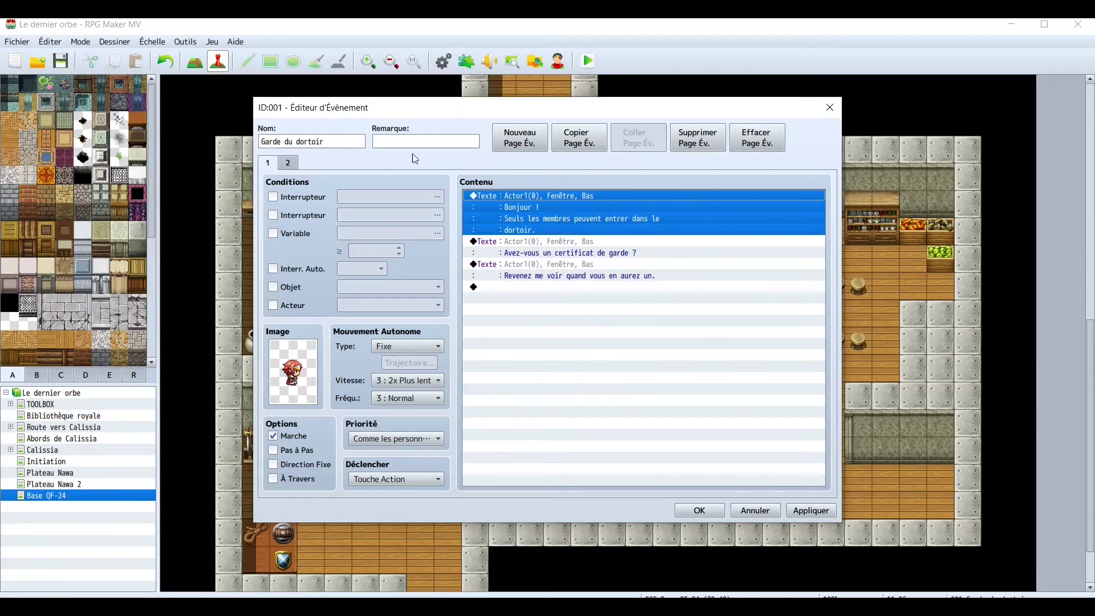
left_click(289, 163)
key("ctrl+v")
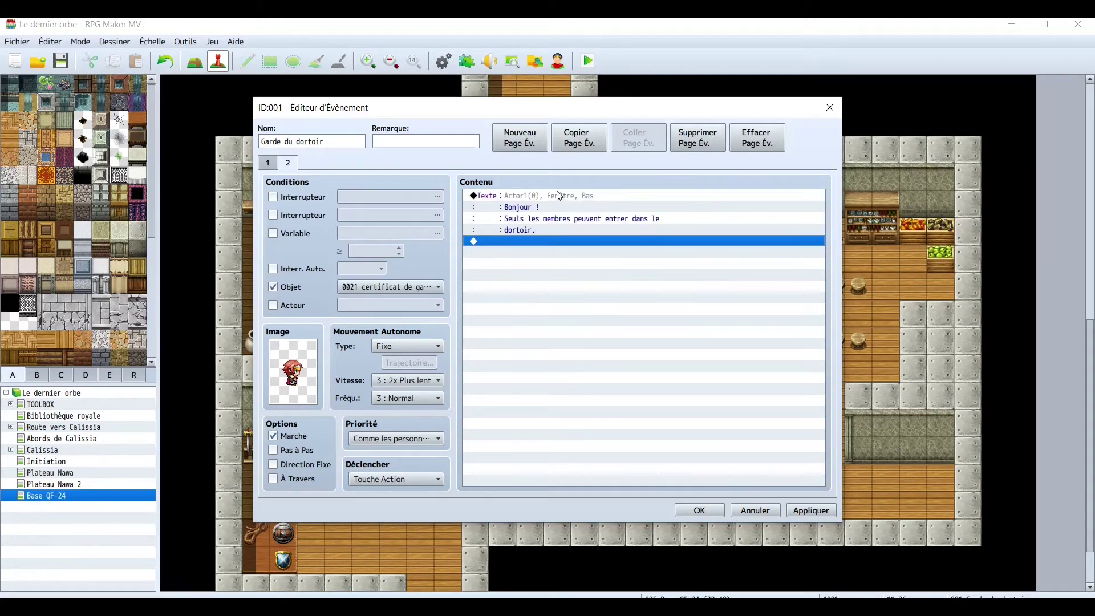
Replace the copied message on page 2 with "Excellent ! Vous pouvez passer.".
double_click(561, 199)
key("ctrl+a")
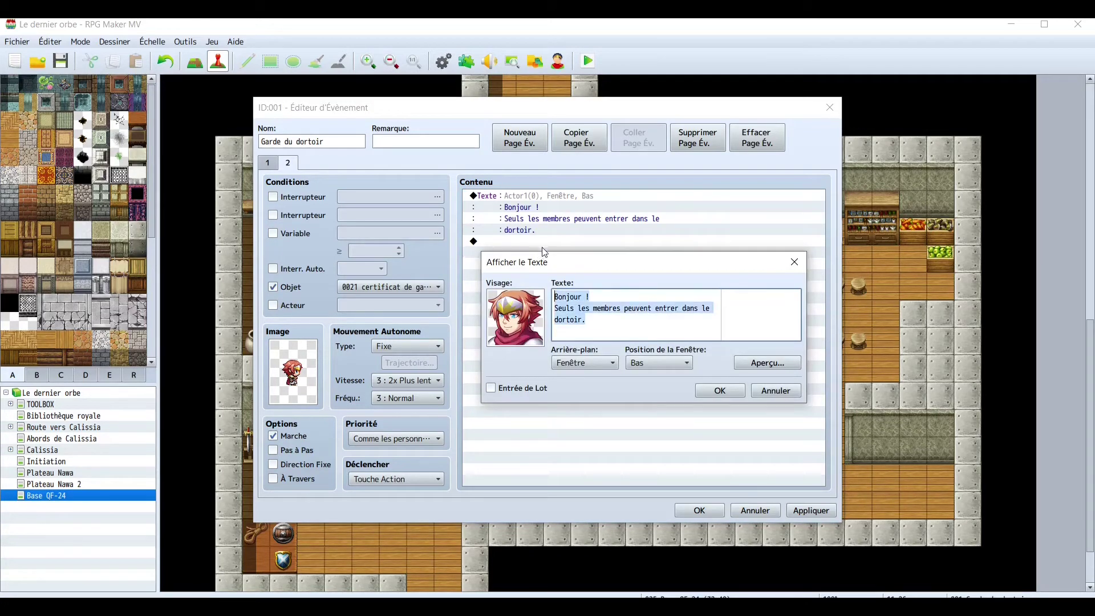
type("Exce")
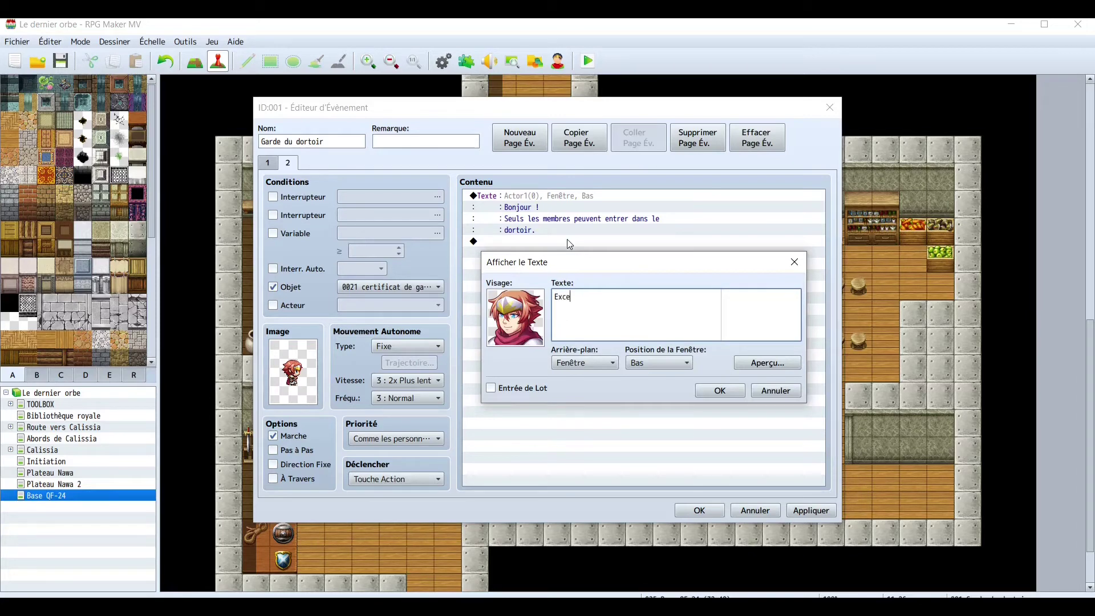
type("llent ! Vous pouvez passer.")
left_click(734, 392)
left_click(580, 233)
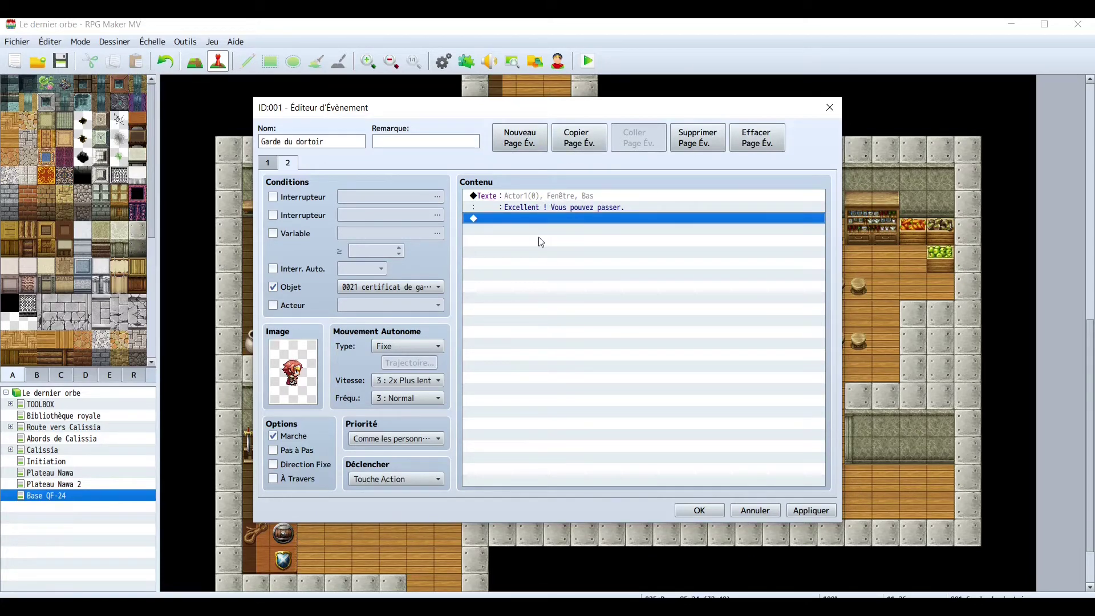
Begin a Régler Trajectoire Mouv. command after the message, with Cet Évènement as its target.
left_click_drag(514, 108, 758, 134)
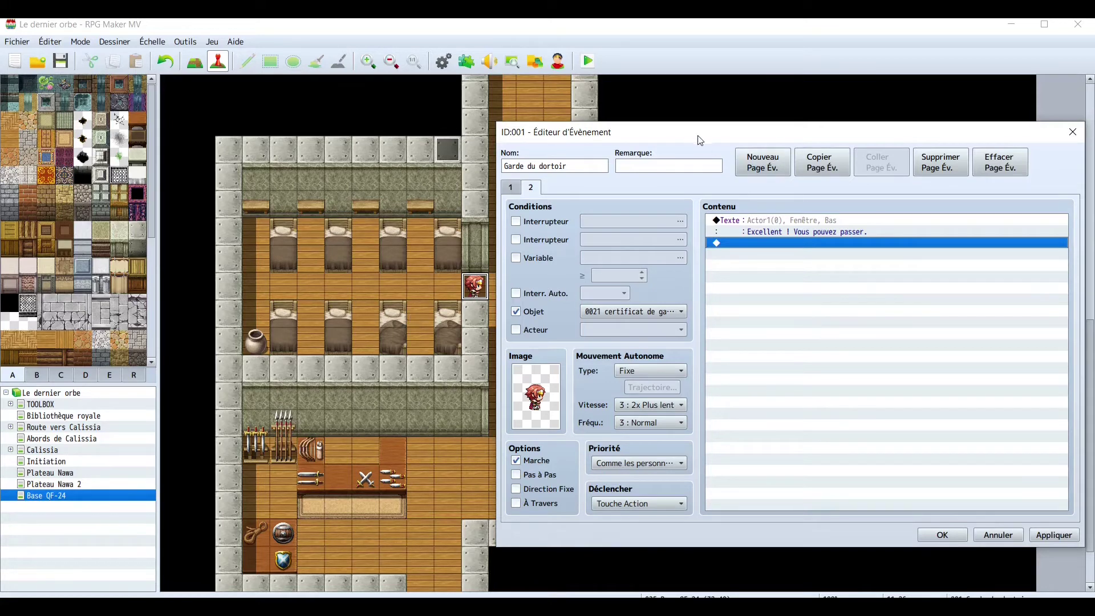
left_click_drag(726, 134, 498, 102)
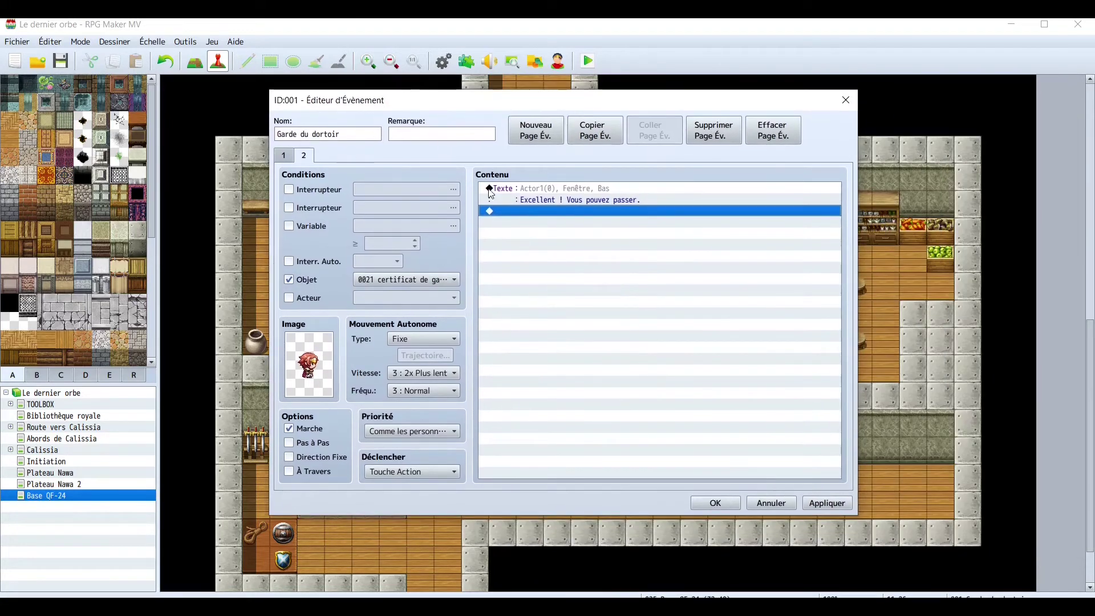
double_click(537, 214)
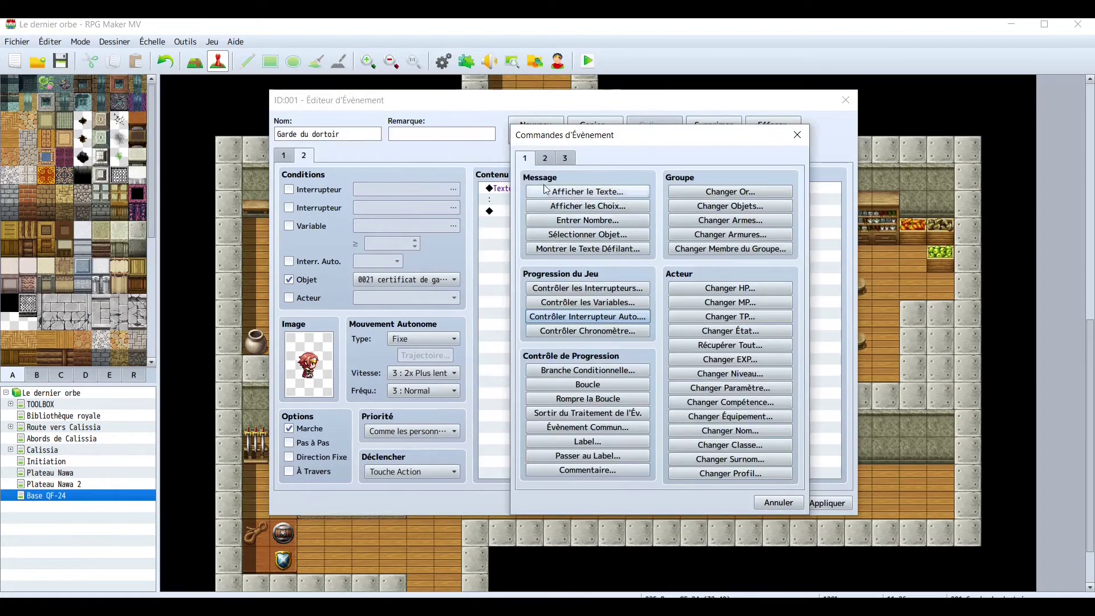
left_click(547, 160)
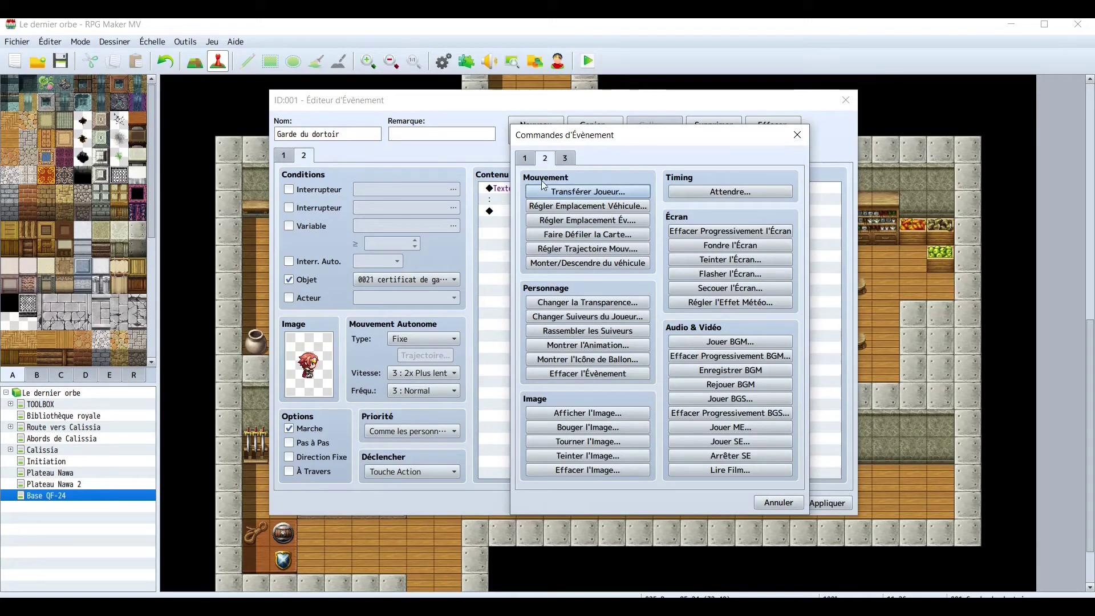
left_click(579, 252)
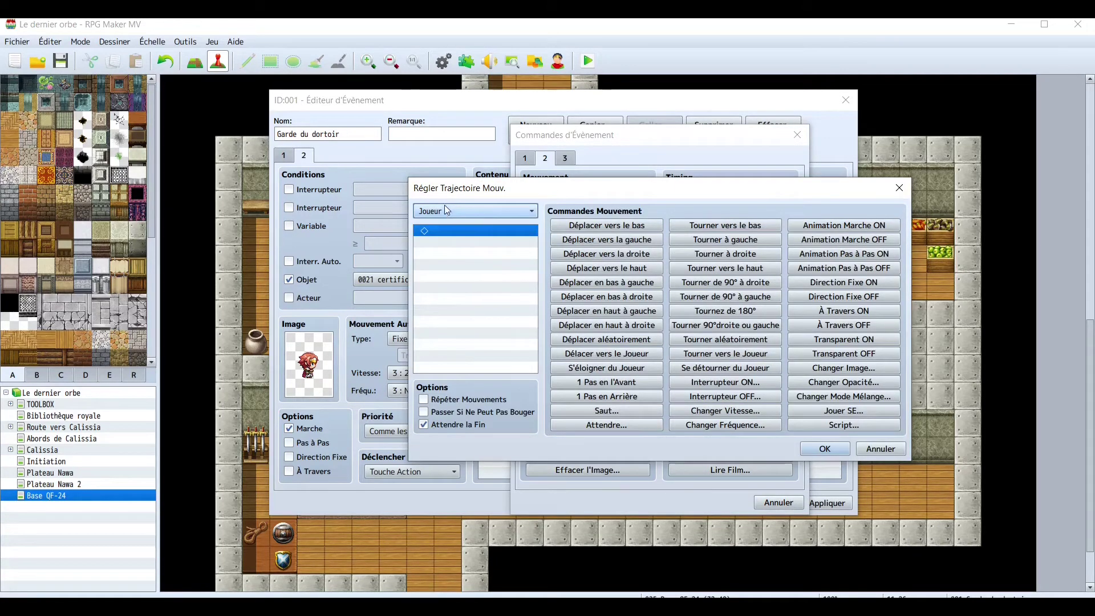
left_click(505, 210)
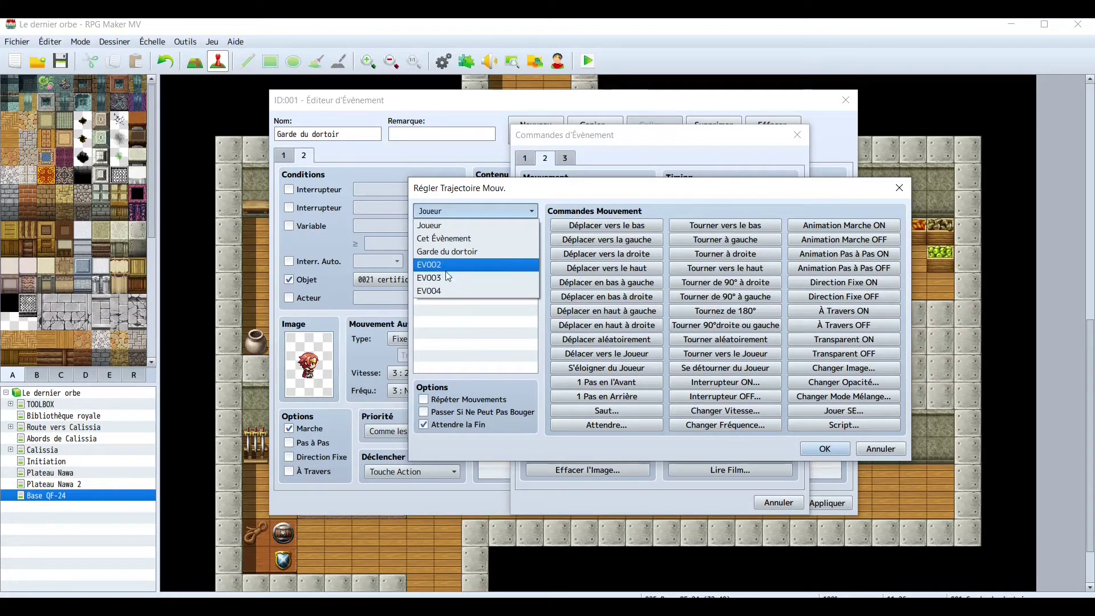
left_click(453, 239)
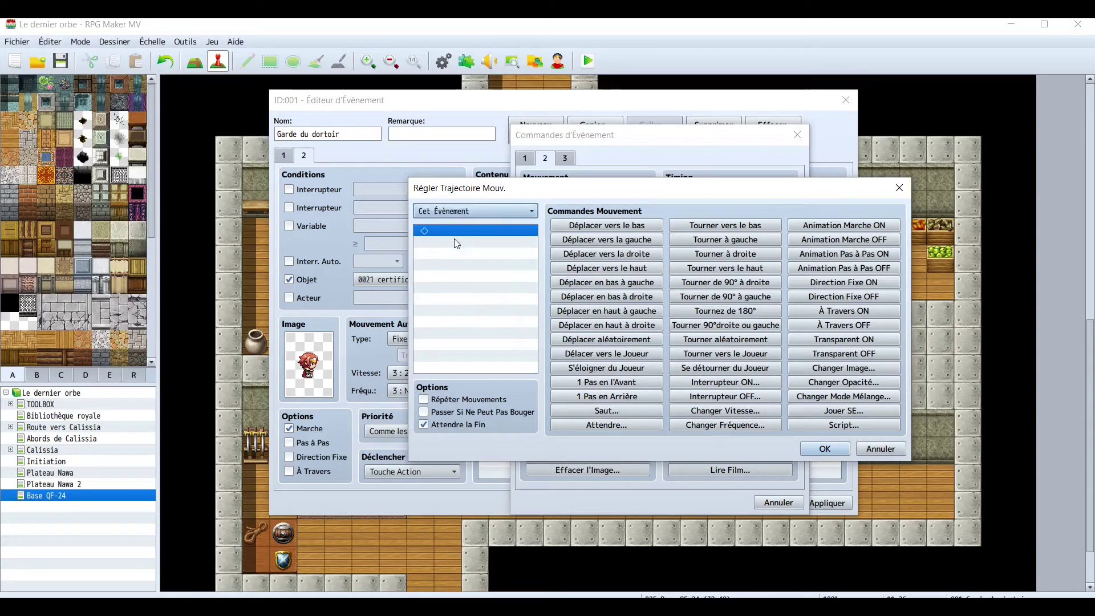
Build the route with two moves to the gauche, one move vers le bas and a turn vers le haut, and save the event.
left_click(598, 241)
left_click(597, 242)
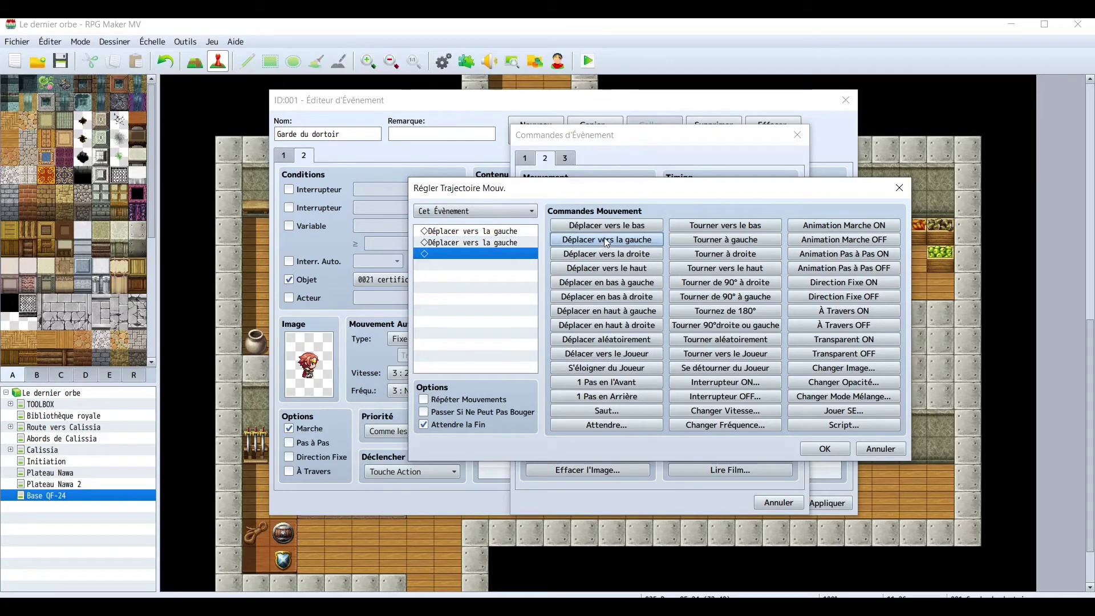
left_click(609, 225)
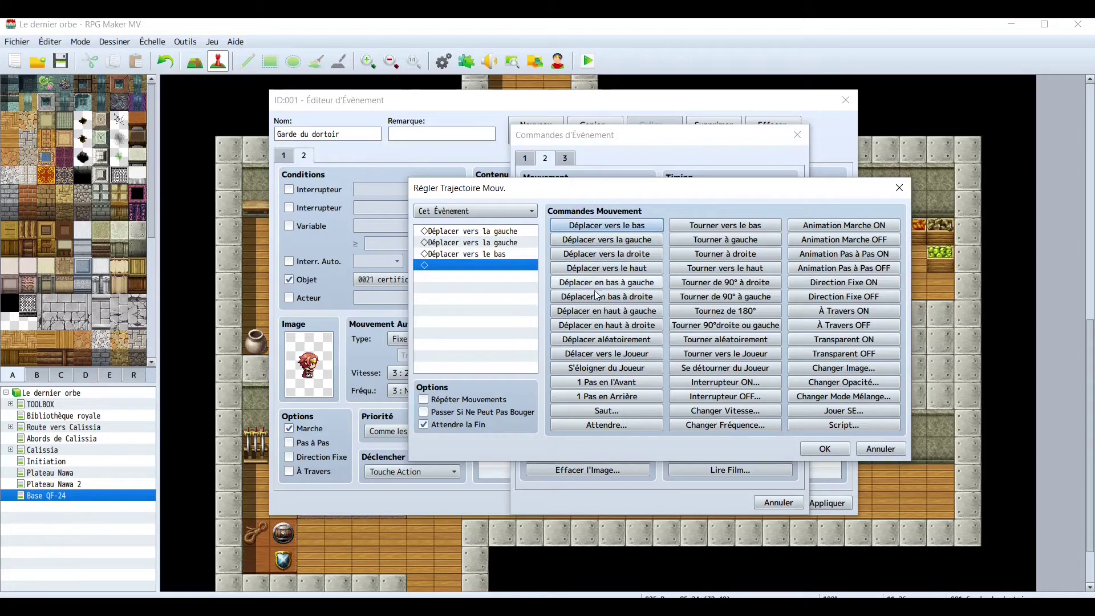
left_click(743, 270)
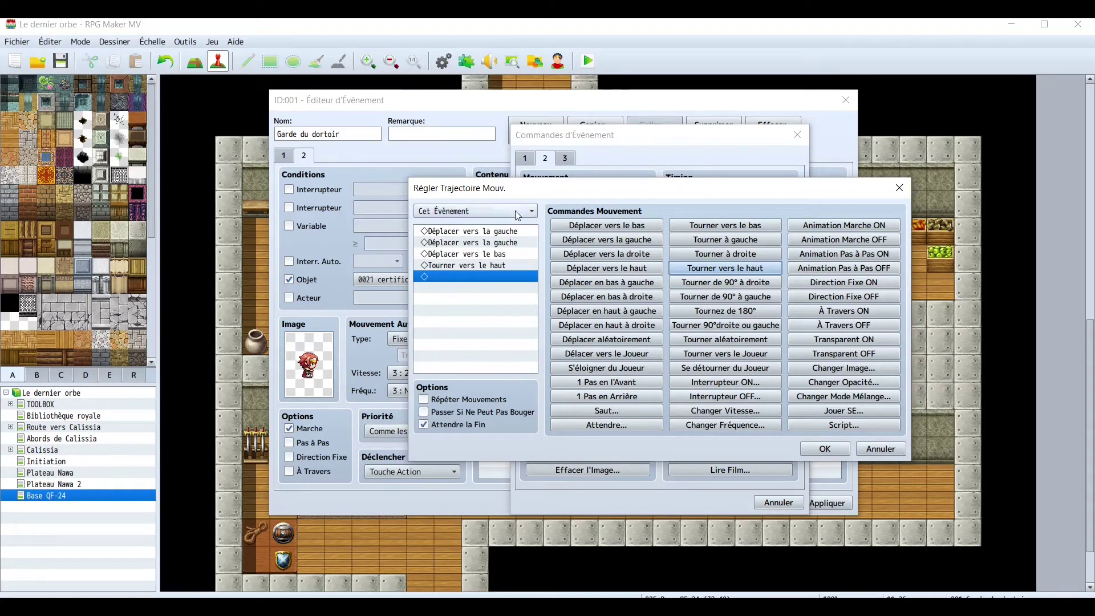
left_click(824, 448)
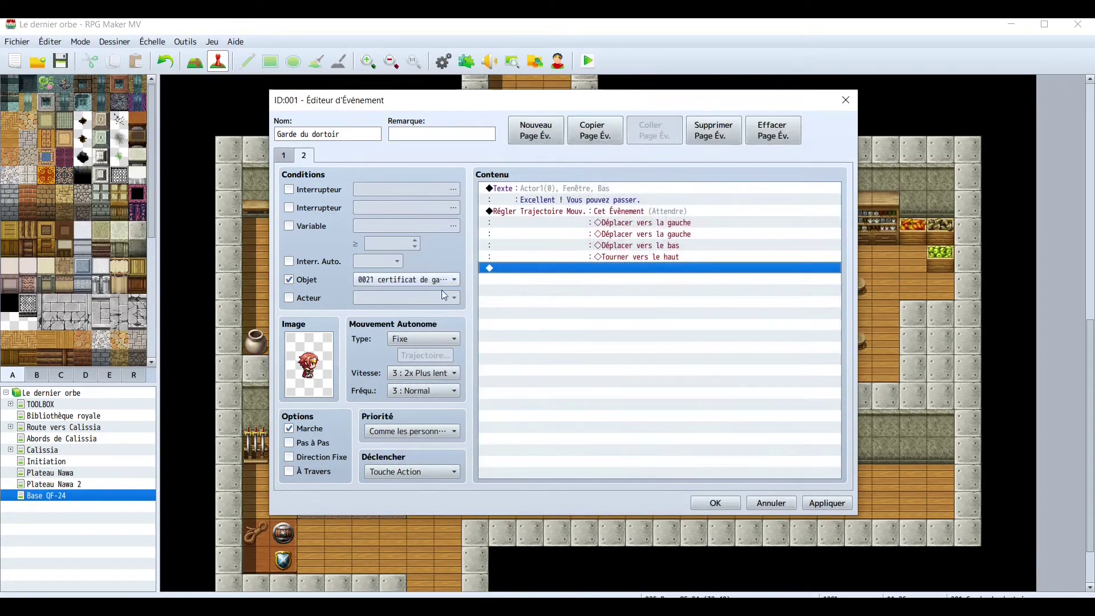
left_click(836, 504)
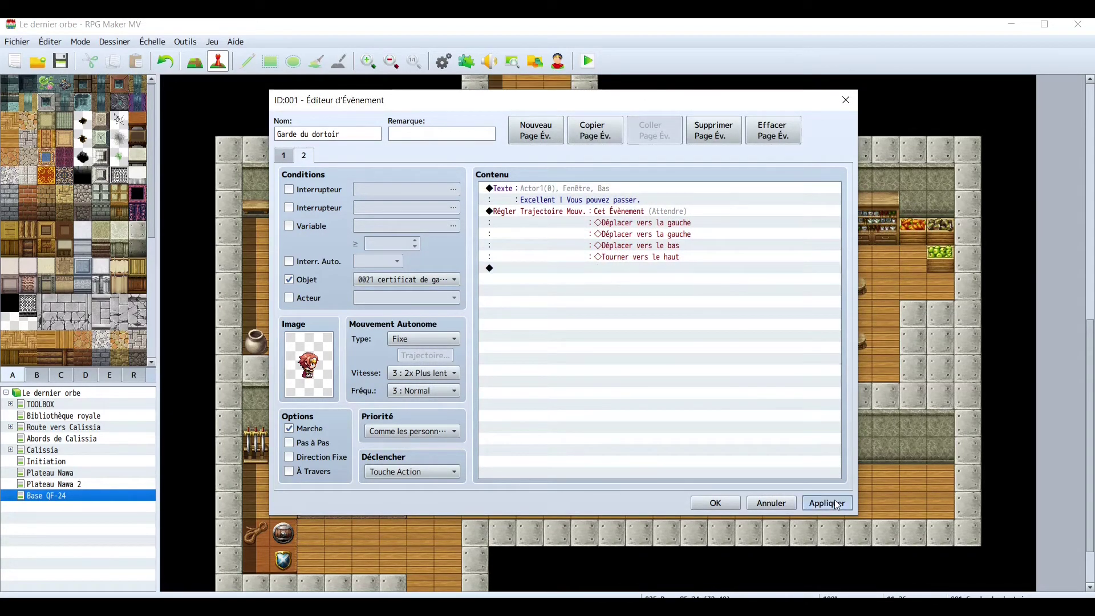
left_click(713, 501)
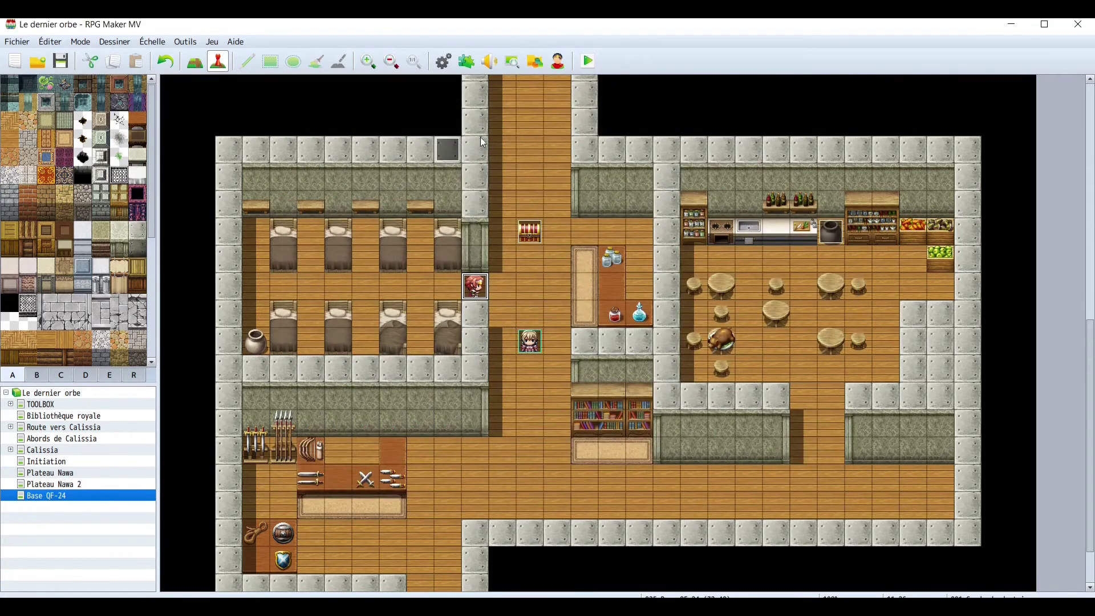
Save the project changes, launch a playtest in a maximized window and start a new game.
left_click(589, 61)
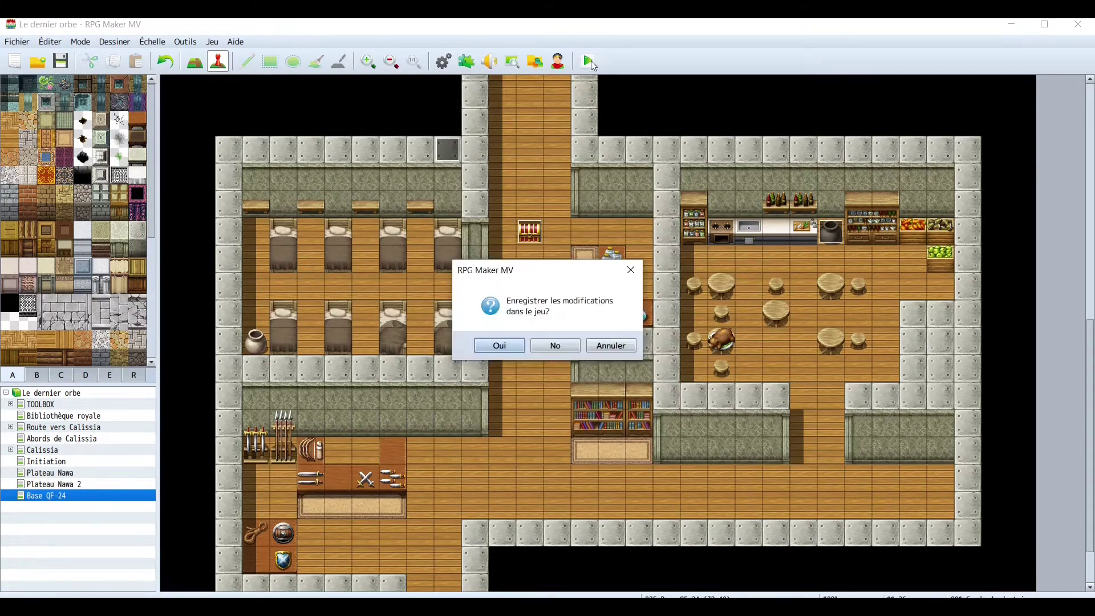
key("Return")
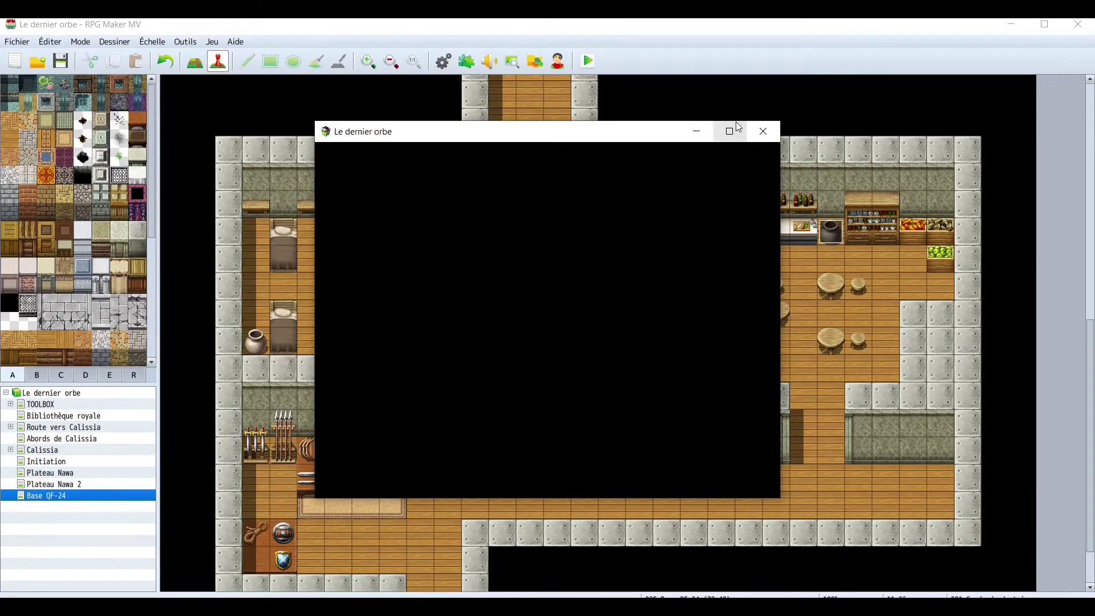
left_click(730, 131)
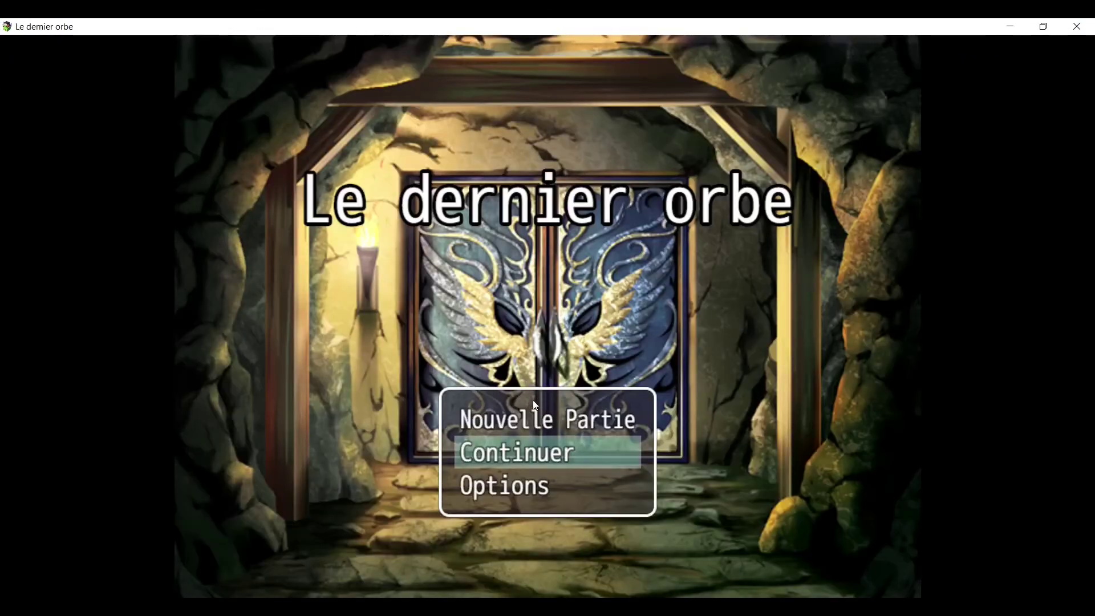
left_click(540, 419)
left_click(535, 419)
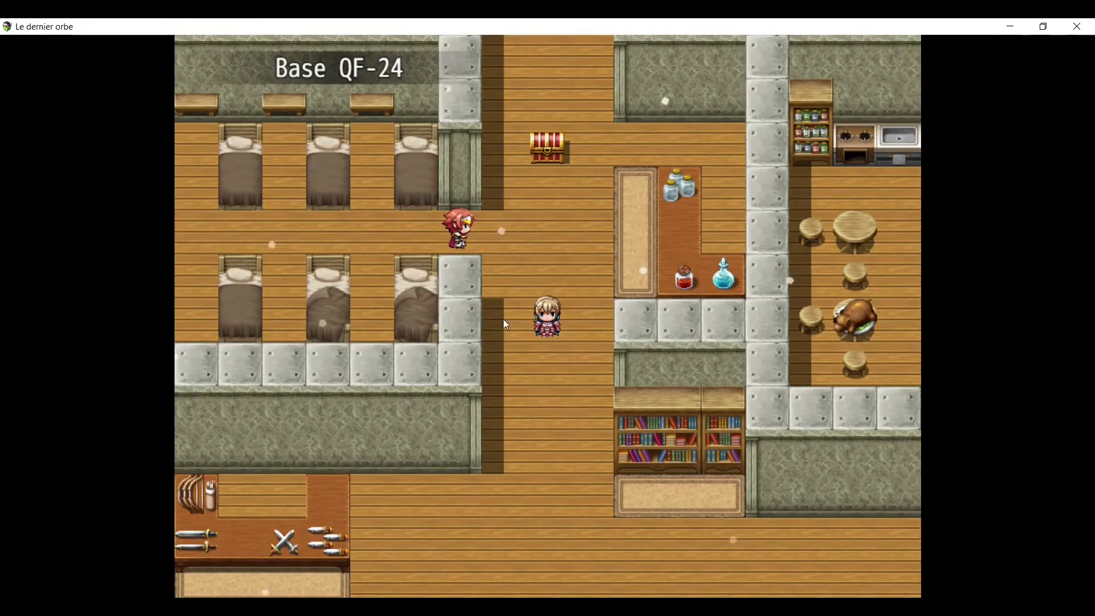
Walk to the dormitory guard, talk to him without the certificate and advance through his messages.
left_click(542, 228)
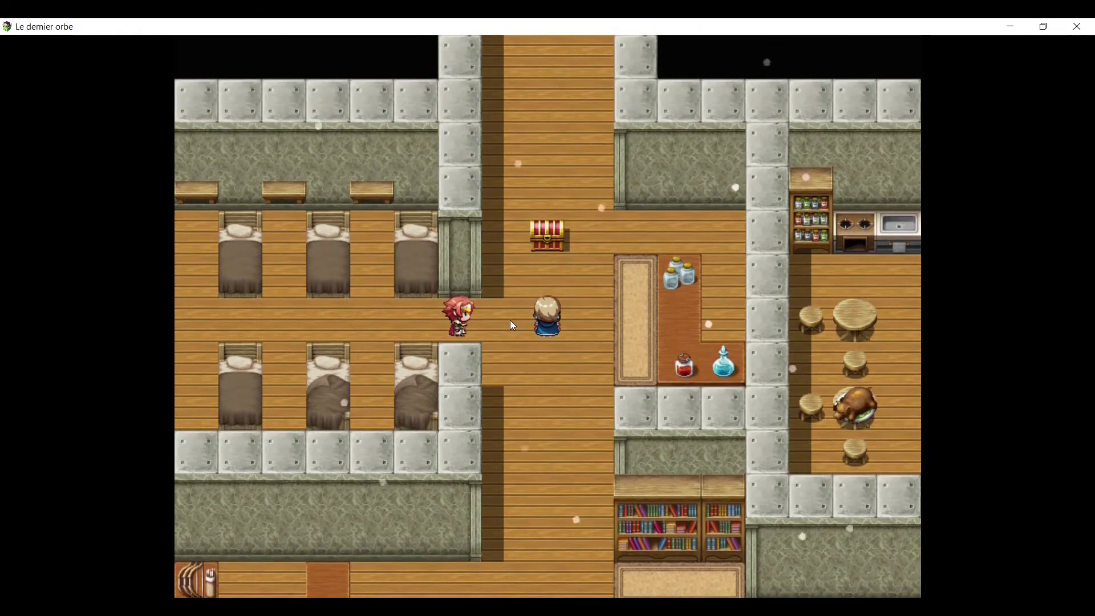
left_click(510, 319)
left_click(503, 321)
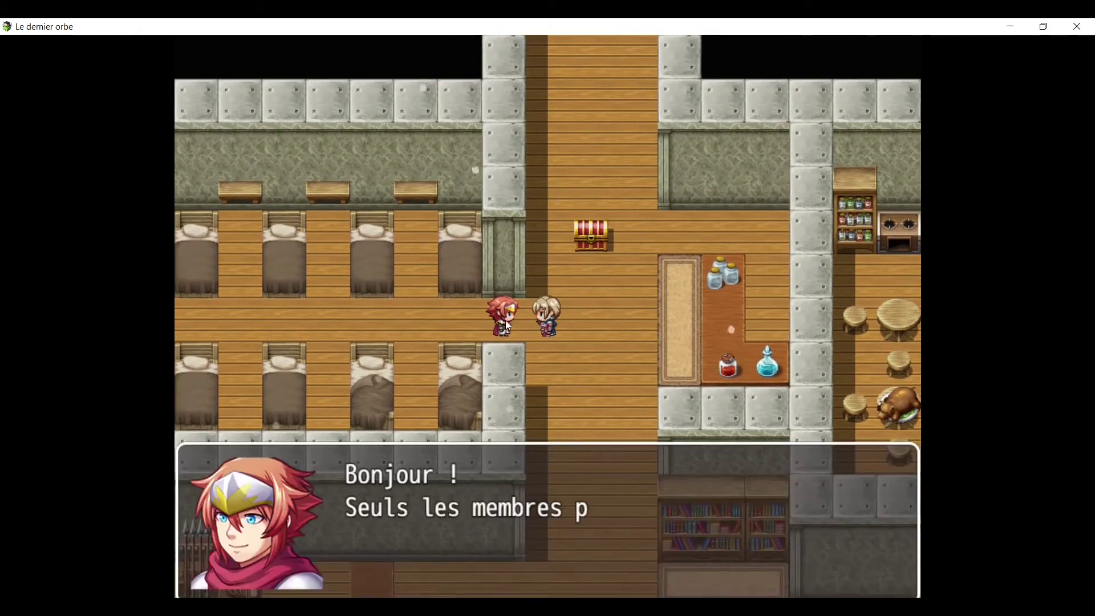
left_click(623, 325)
left_click(622, 323)
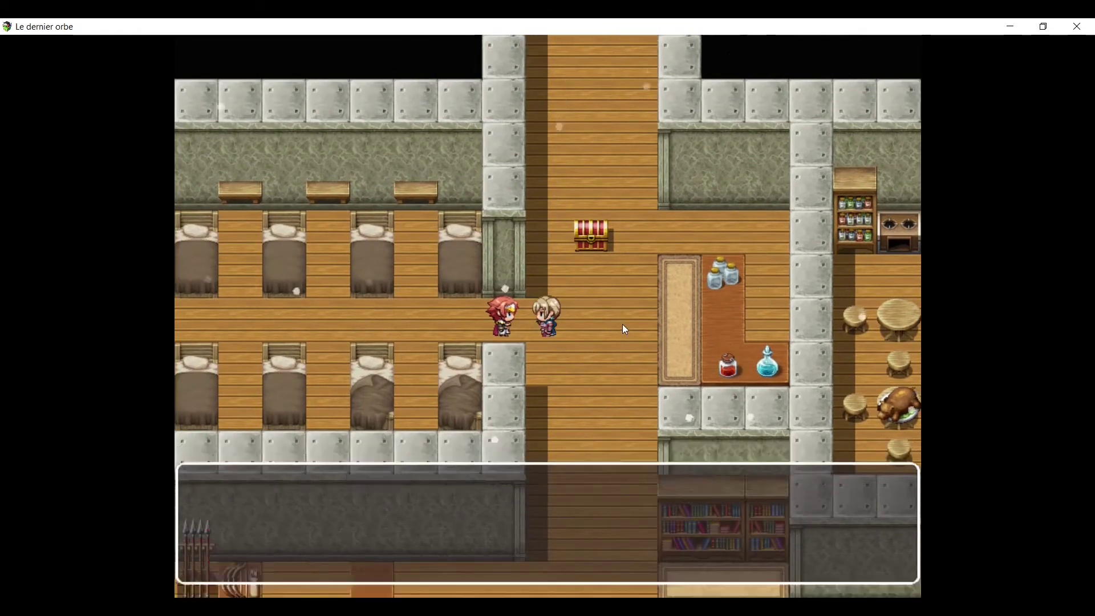
Open the treasure chest in the corridor and dismiss its message.
left_click(515, 235)
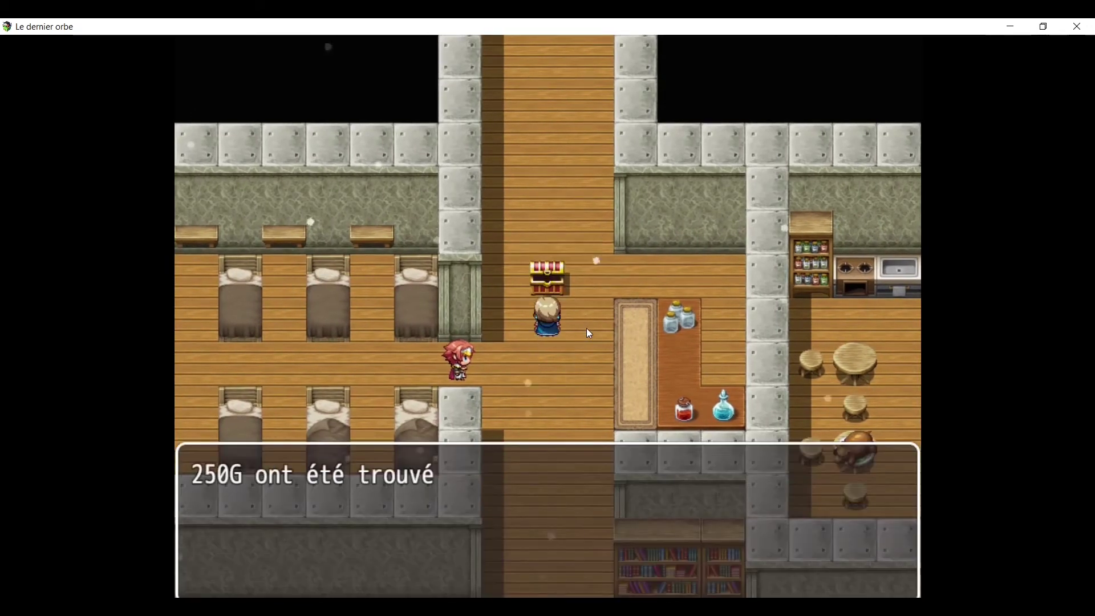
left_click(581, 328)
Walk the character to the kitchen and inspect the jar beside the counter.
left_click(557, 419)
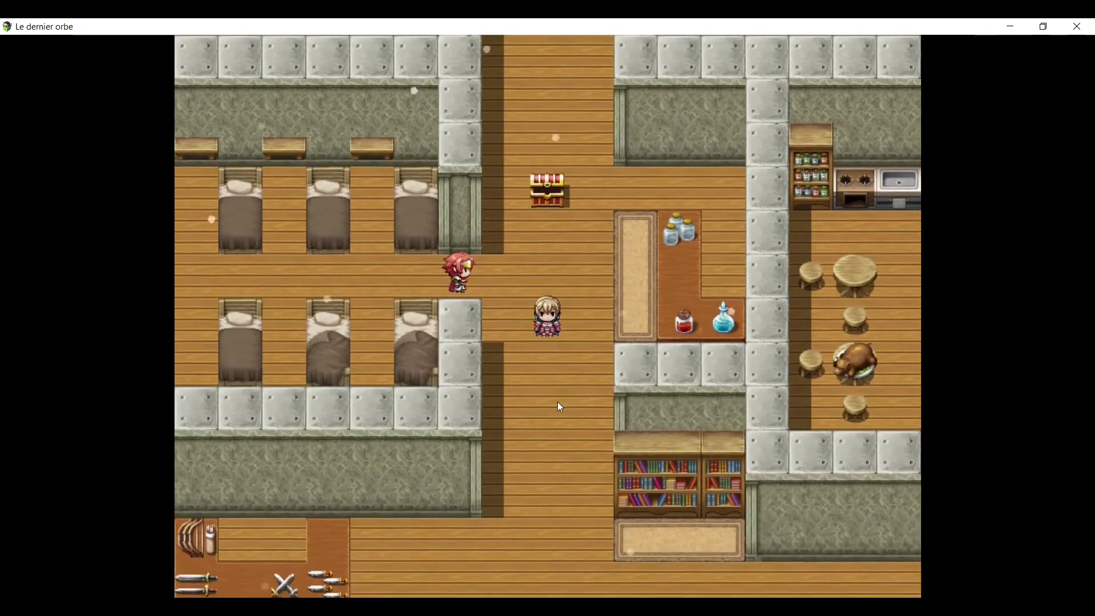
left_click(593, 464)
left_click(799, 305)
left_click(789, 294)
left_click(635, 223)
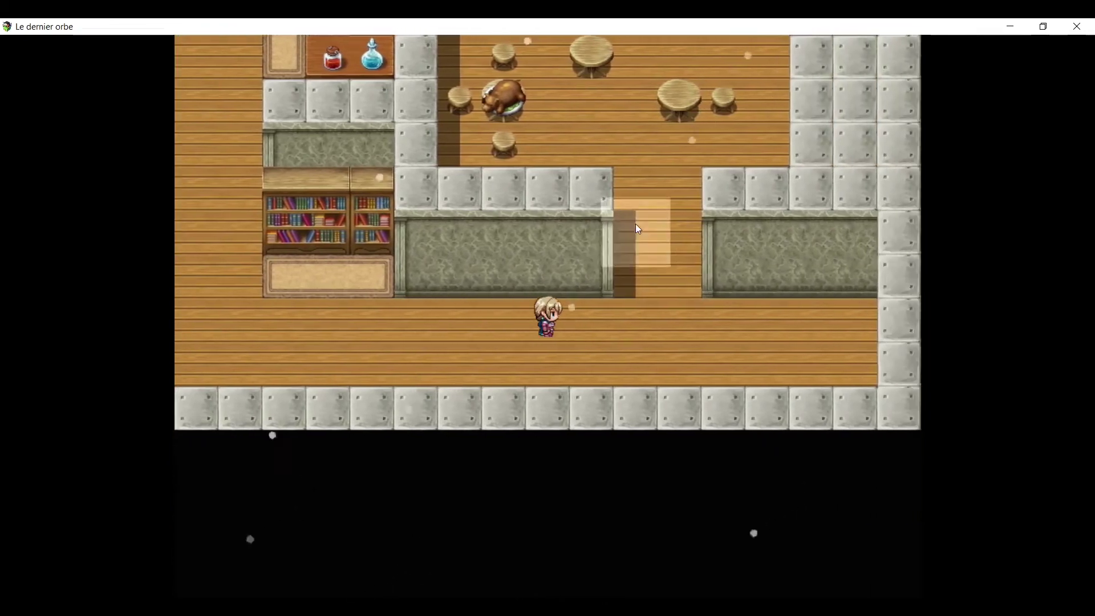
left_click(580, 136)
left_click(587, 238)
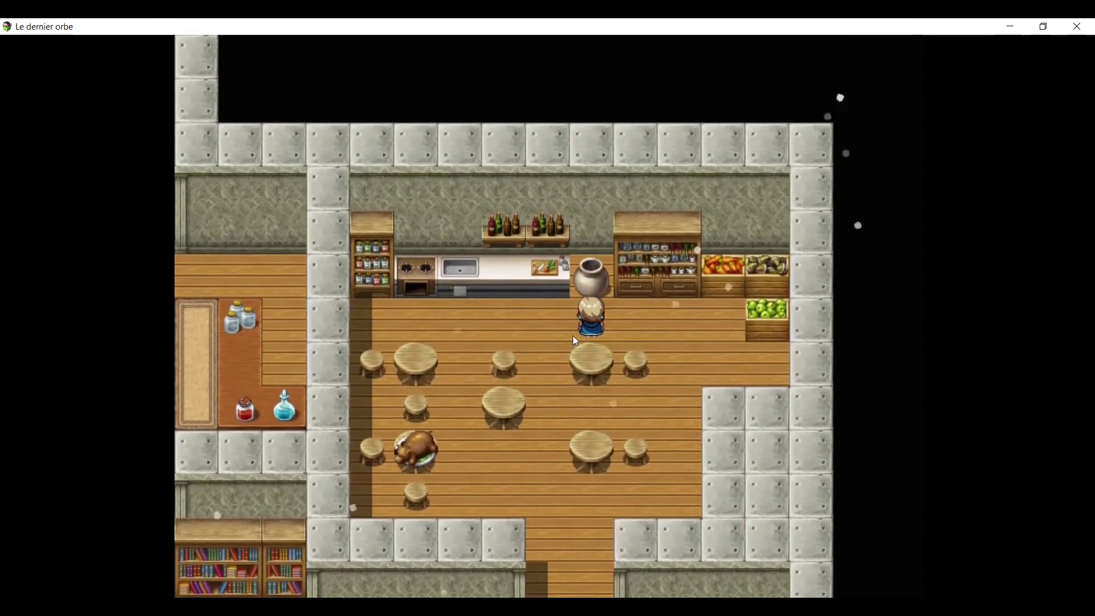
left_click(582, 276)
left_click(535, 364)
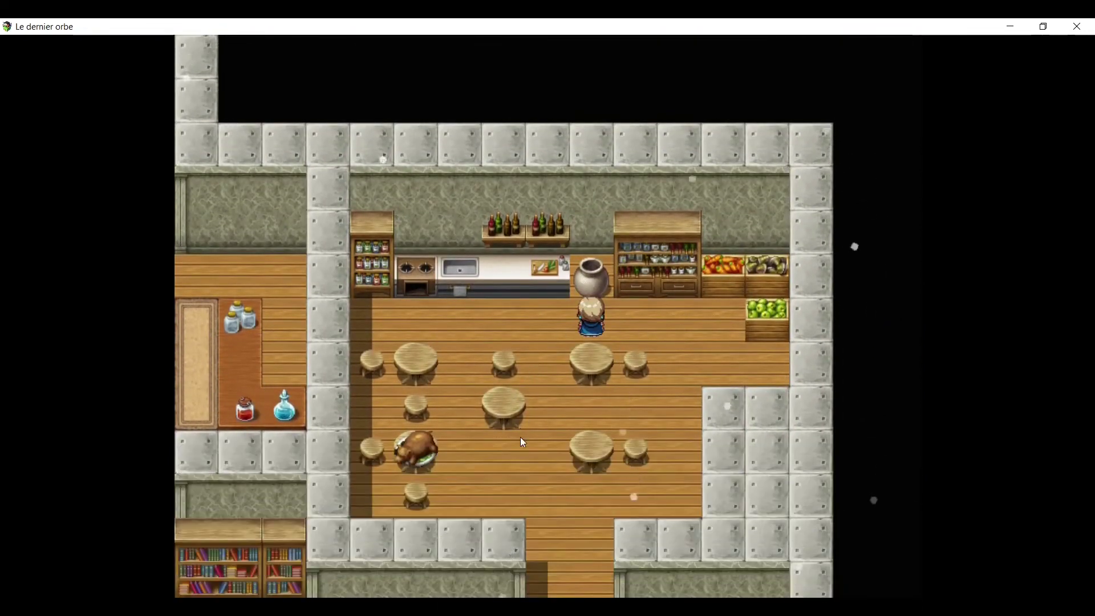
Walk the character from the kitchen back to the dormitory guard, talk to him and dismiss his message.
left_click(520, 437)
left_click(590, 471)
left_click(321, 355)
left_click(328, 269)
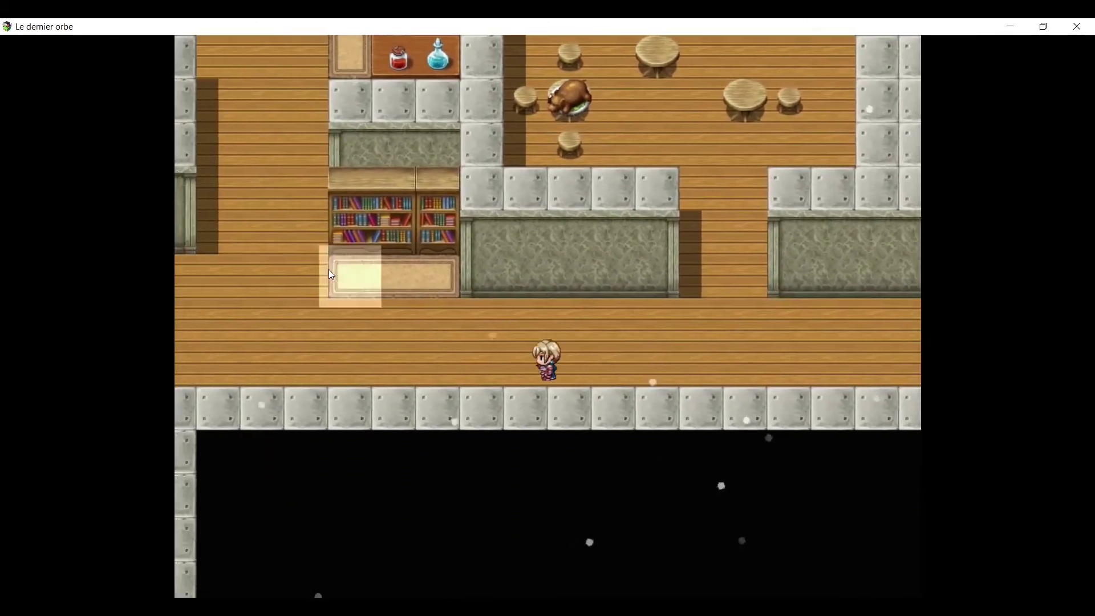
left_click(526, 163)
left_click(529, 159)
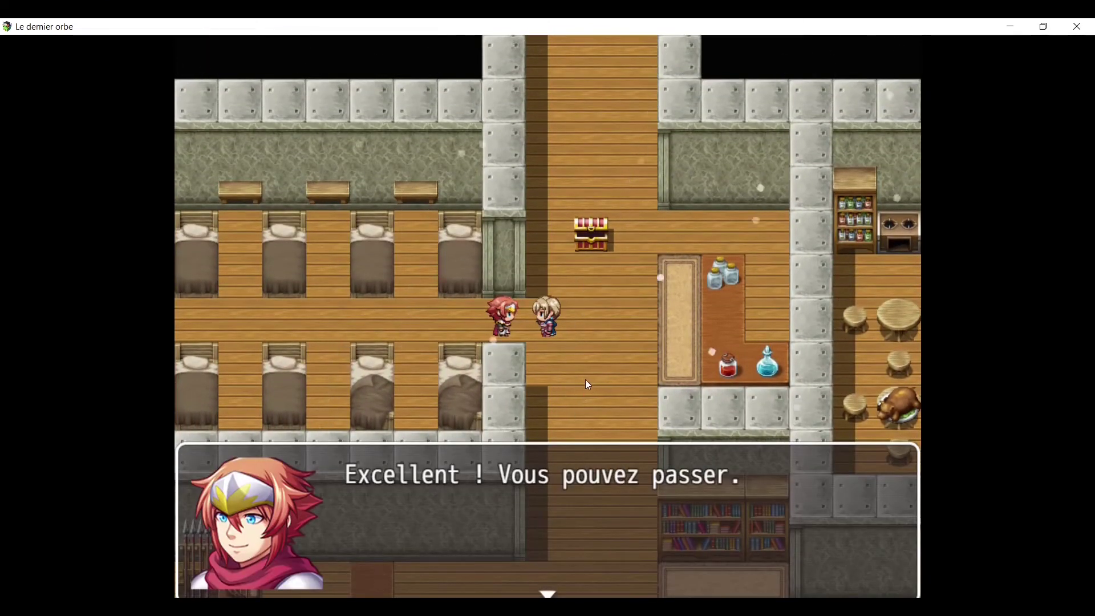
left_click(570, 354)
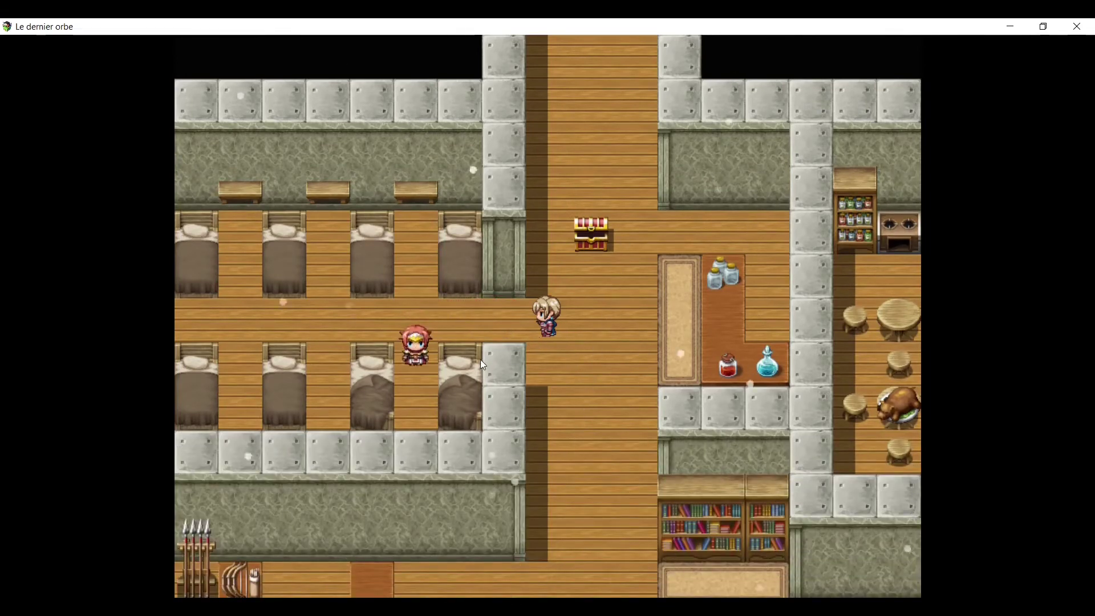
Walk into the dormitory, talk to the guard again from his new position and close the playtest.
left_click(439, 320)
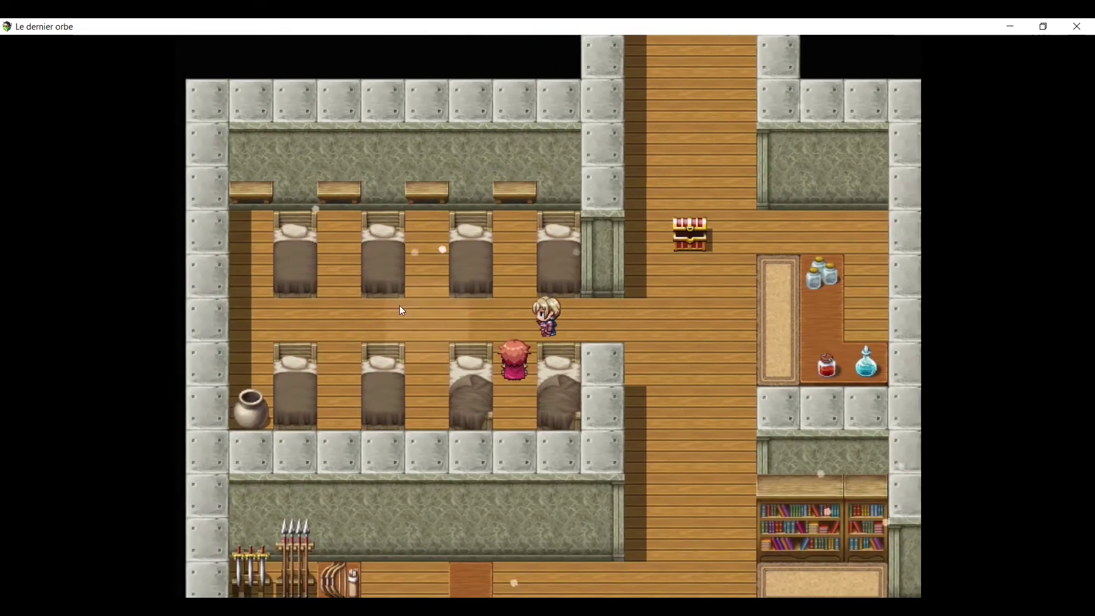
left_click(398, 309)
left_click(590, 317)
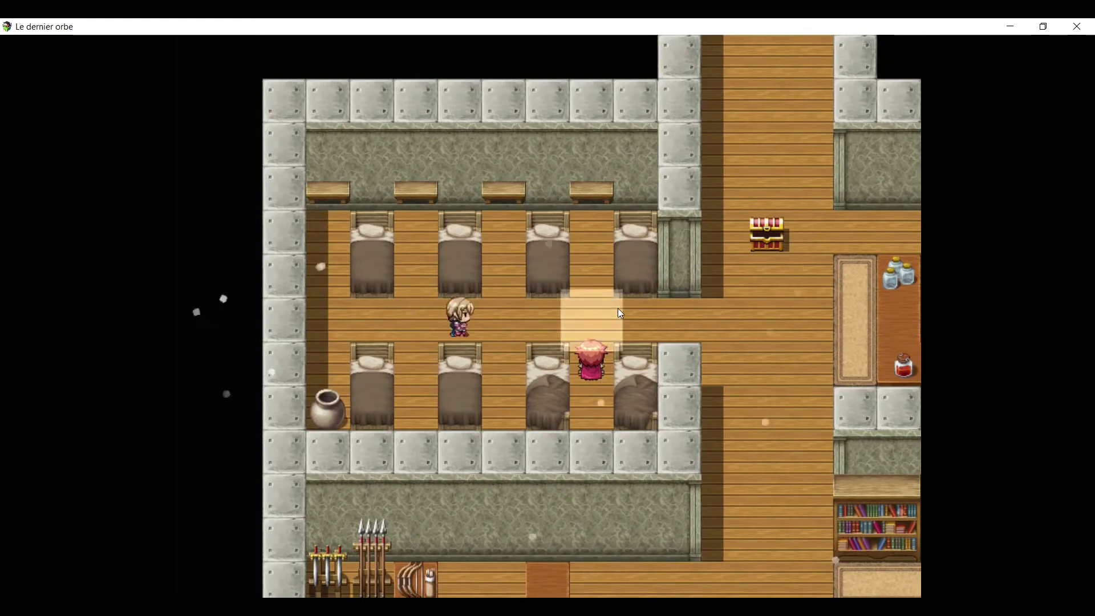
left_click(542, 358)
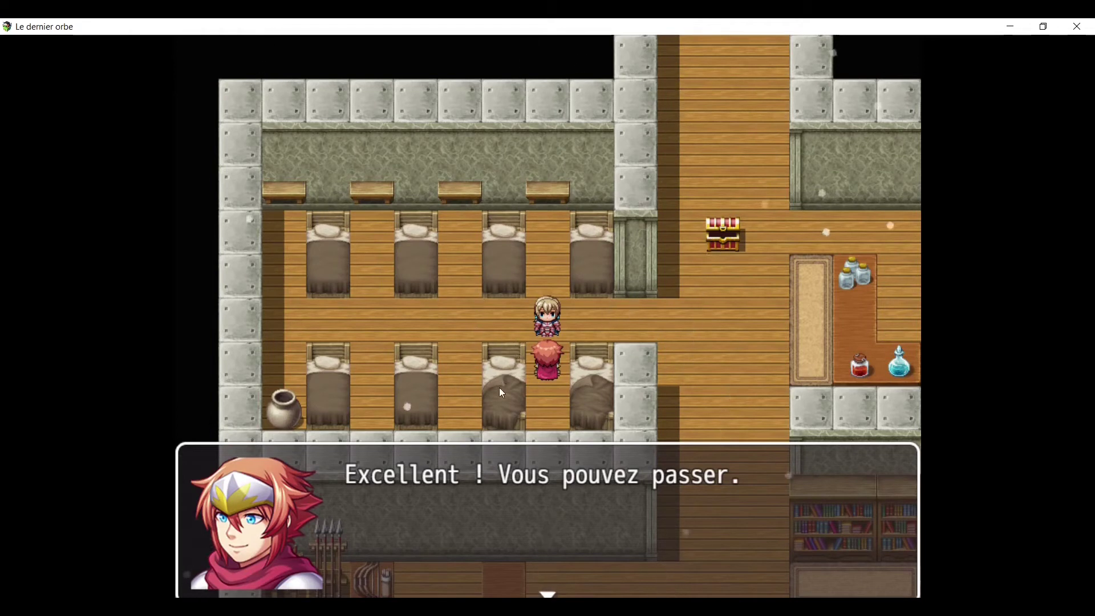
key("Return")
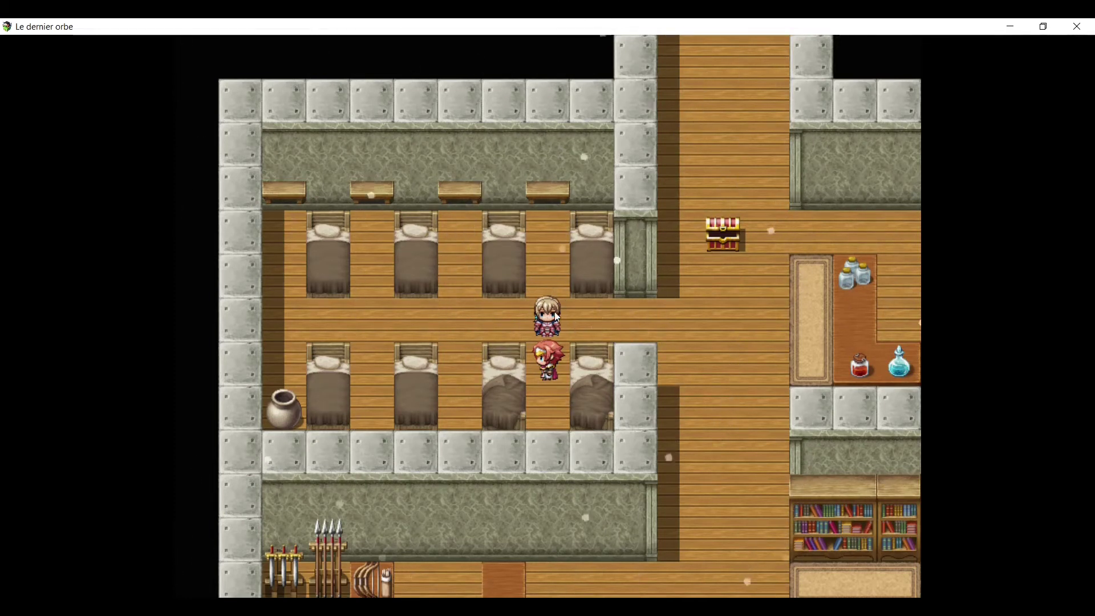
left_click(1077, 27)
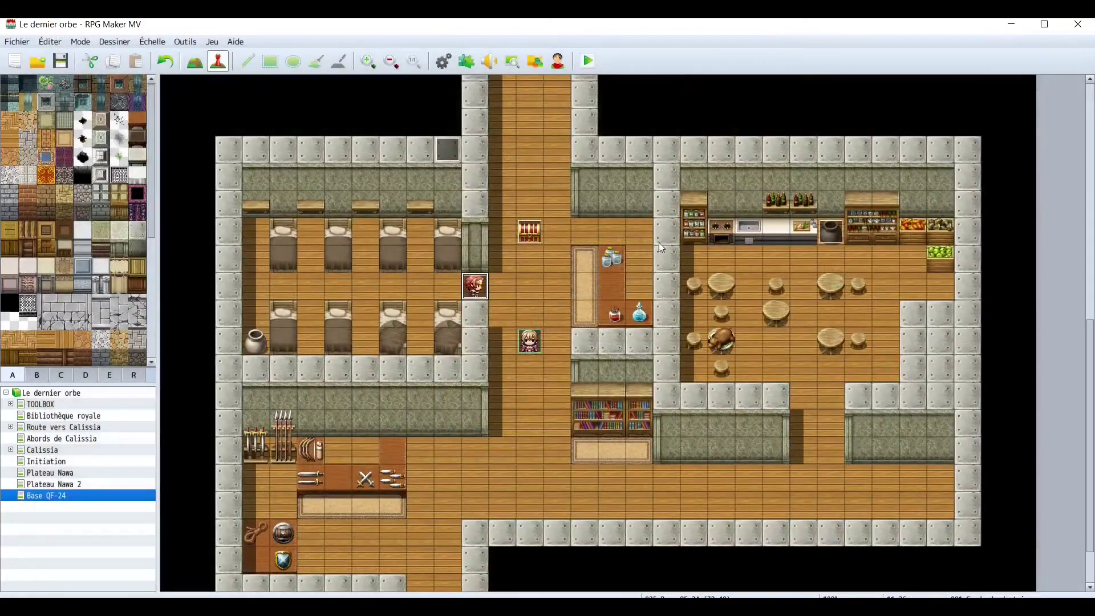
Add a command at the end of the dormitory guard's second event page that turns ON switch 0016, named "garde".
double_click(475, 286)
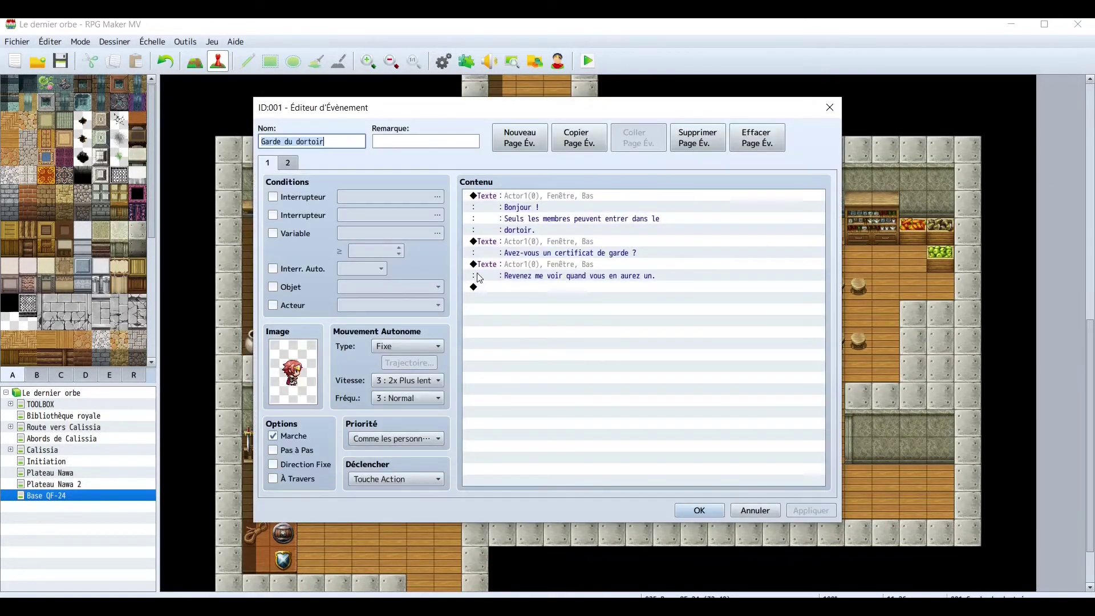
left_click(287, 163)
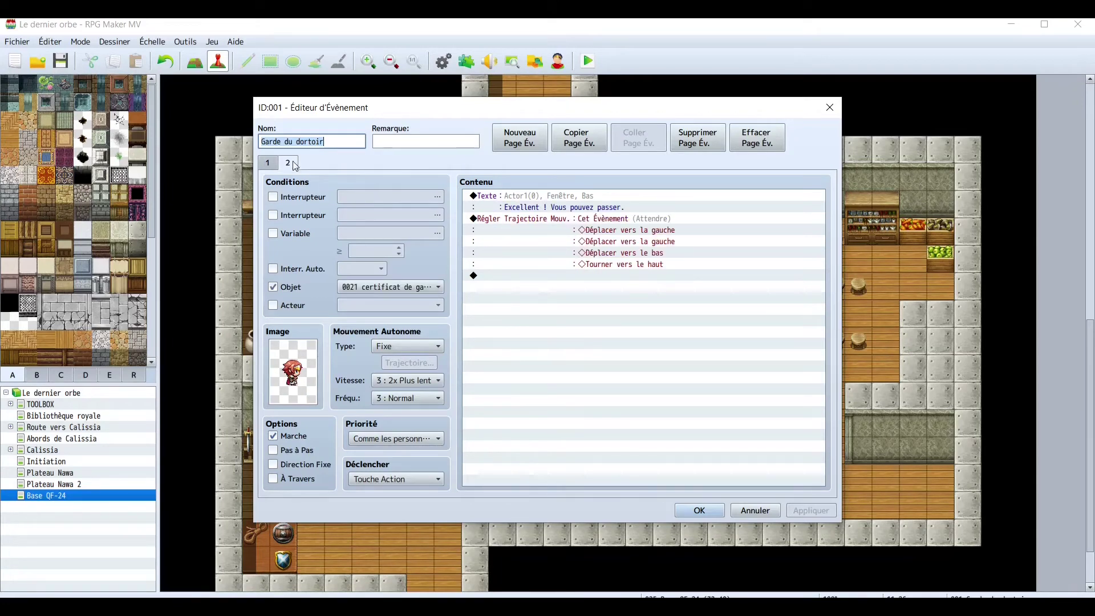
double_click(578, 276)
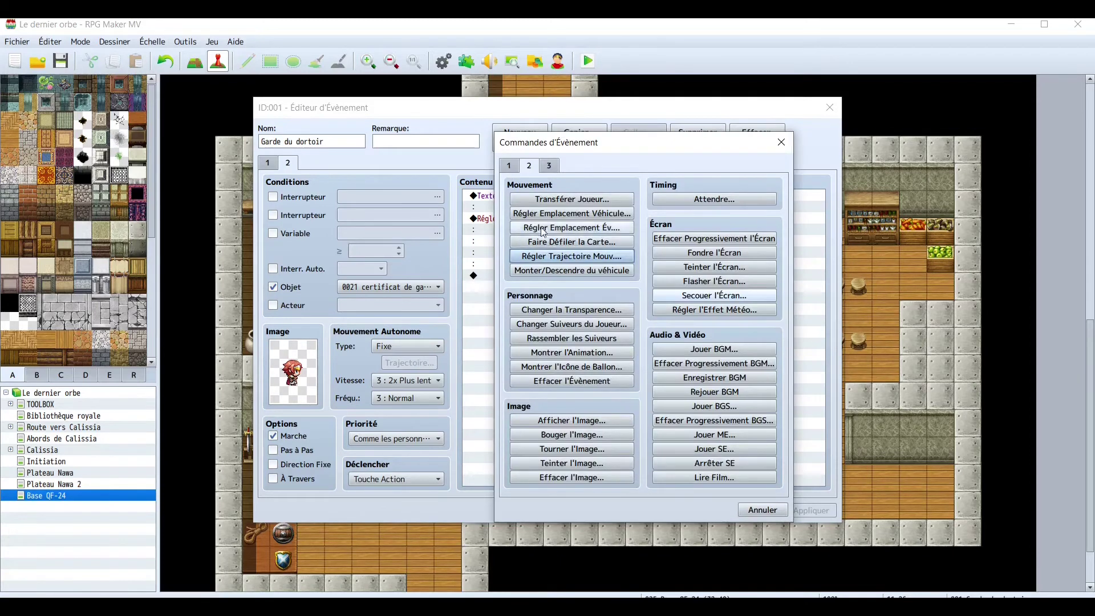
left_click(516, 170)
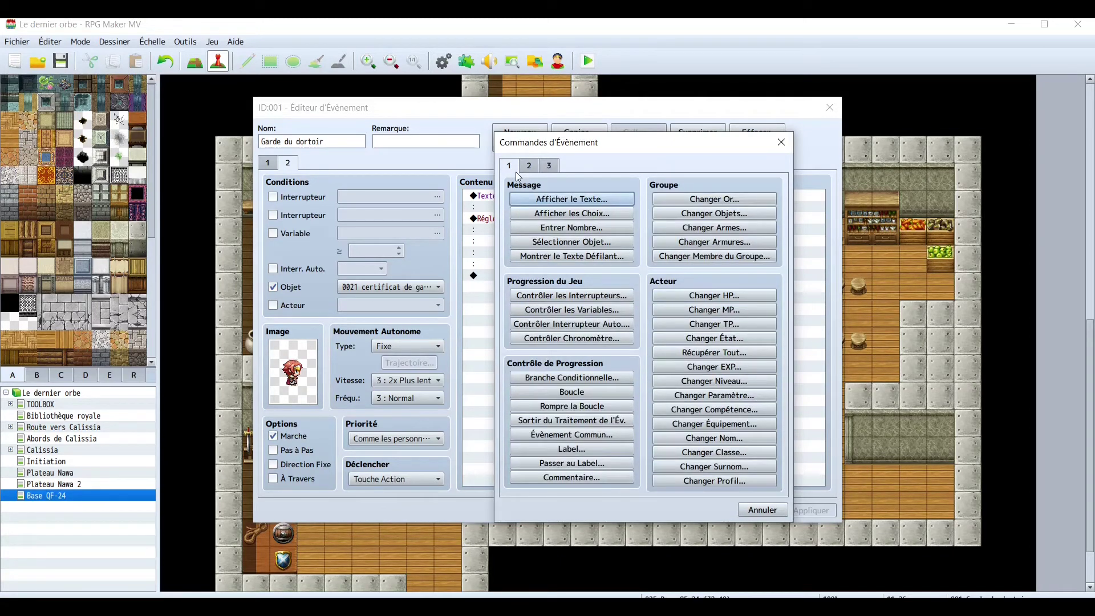
left_click(587, 295)
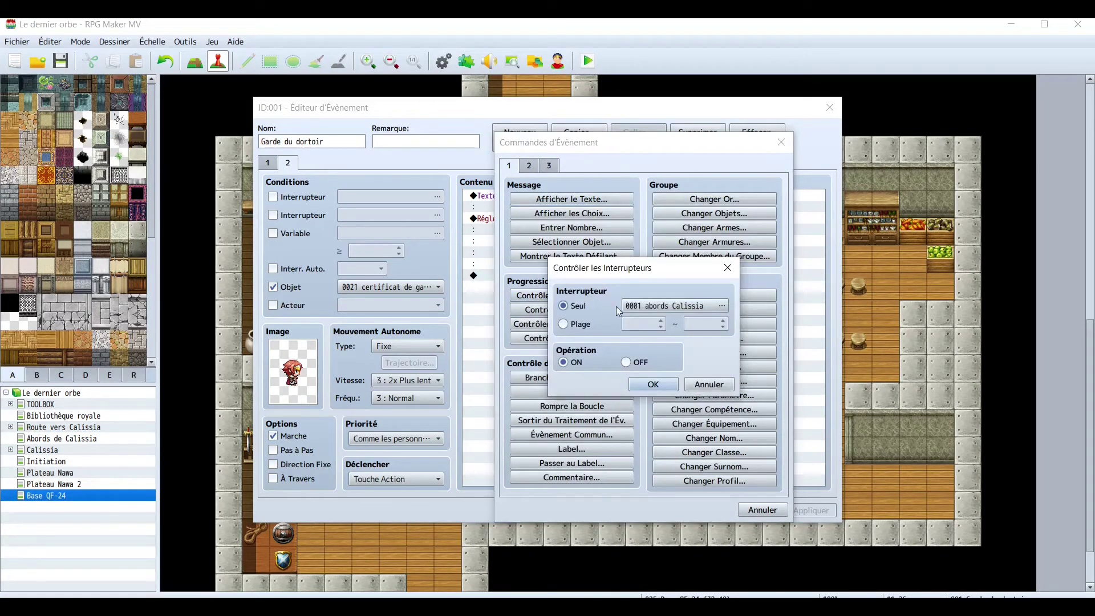
left_click(721, 306)
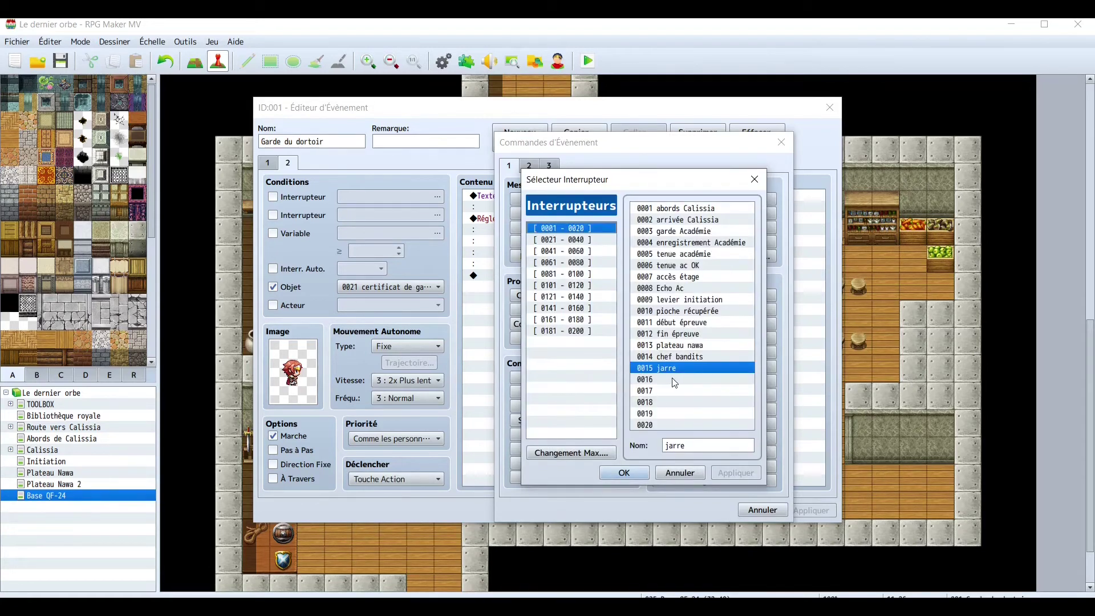
left_click(674, 379)
left_click(695, 444)
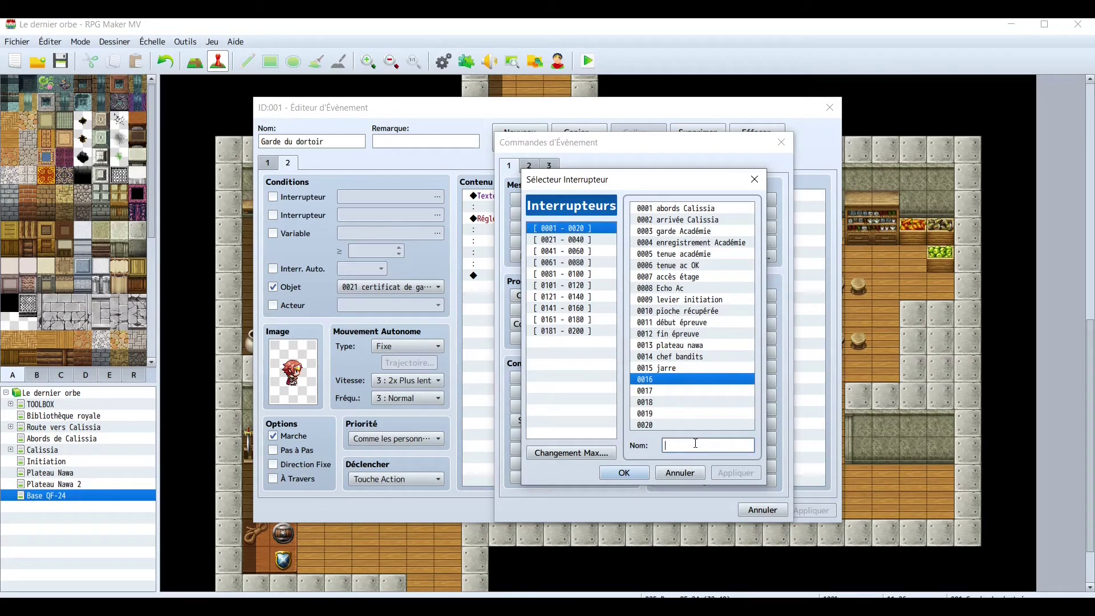
type("garde")
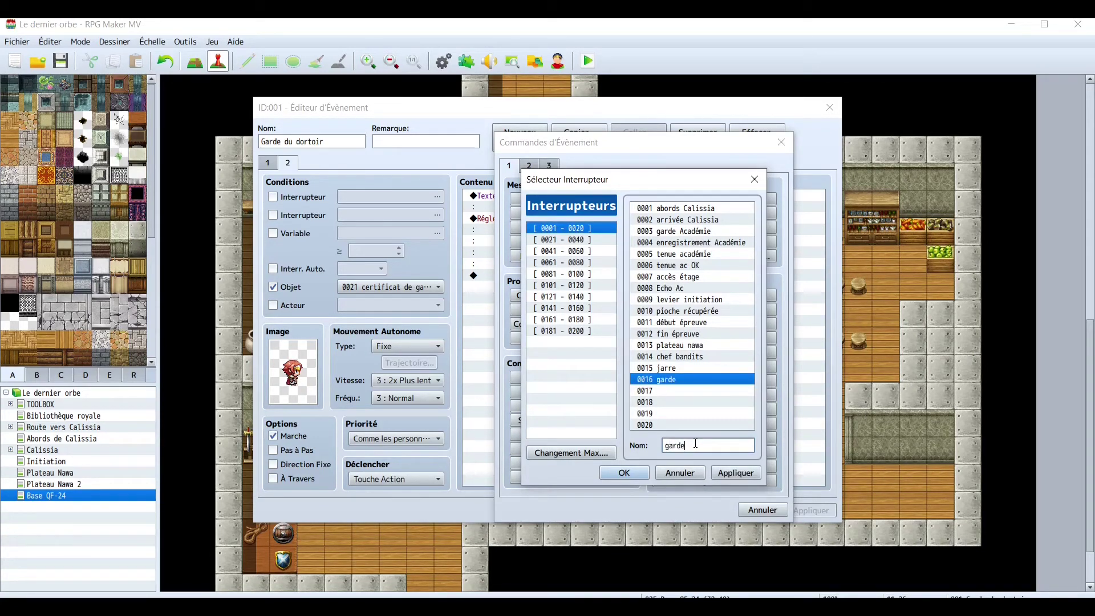
left_click(623, 474)
left_click(653, 382)
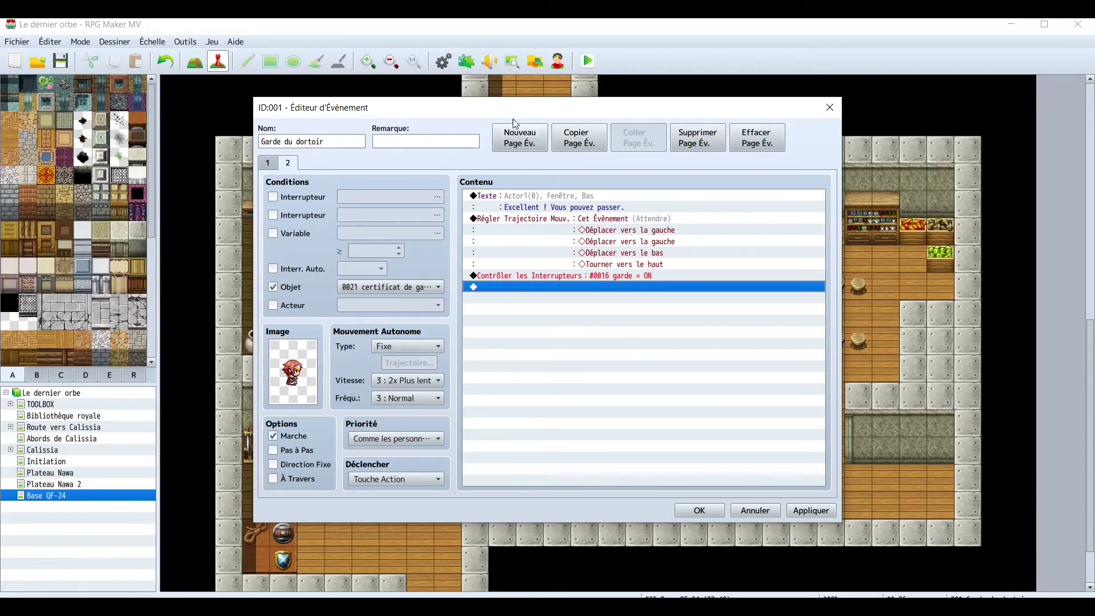
Duplicate the guard's second event page as page 3 and set its image to the same Actor1 character facing up.
left_click(579, 138)
left_click(621, 151)
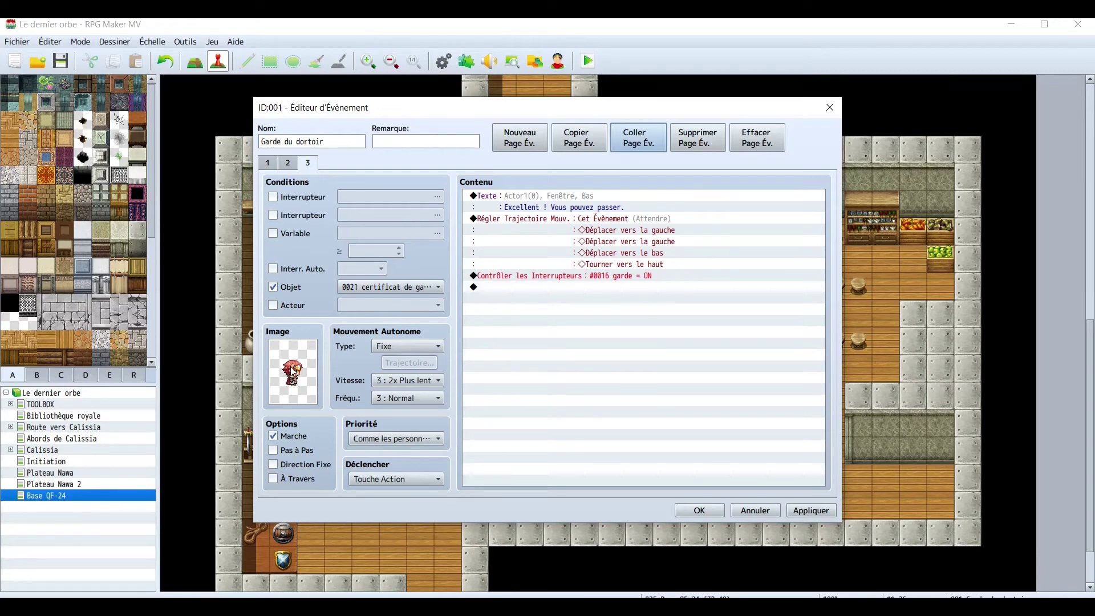
left_click(289, 165)
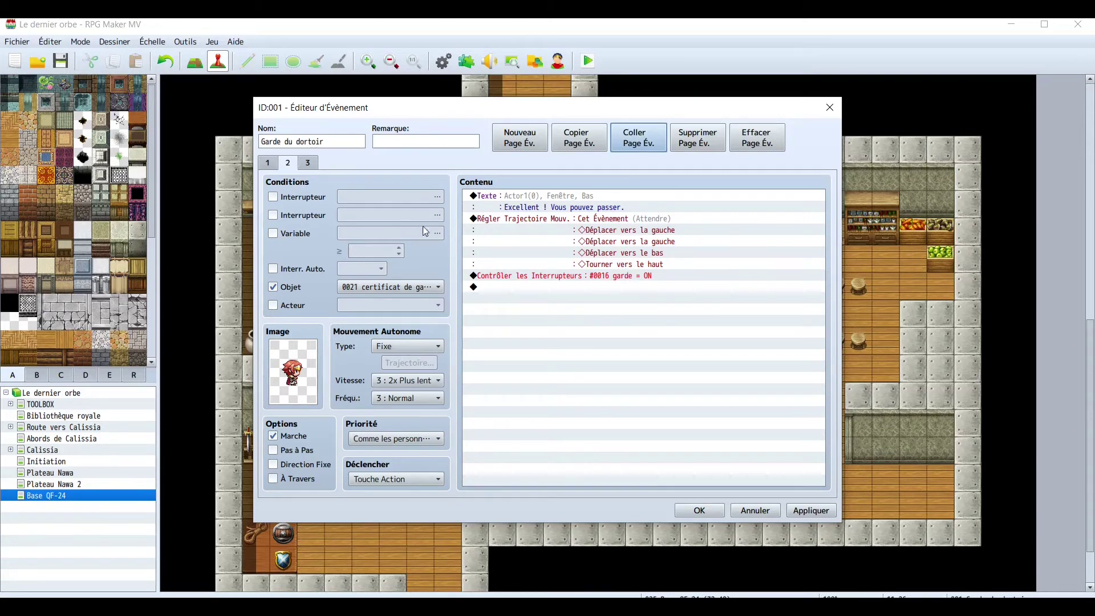
left_click(308, 163)
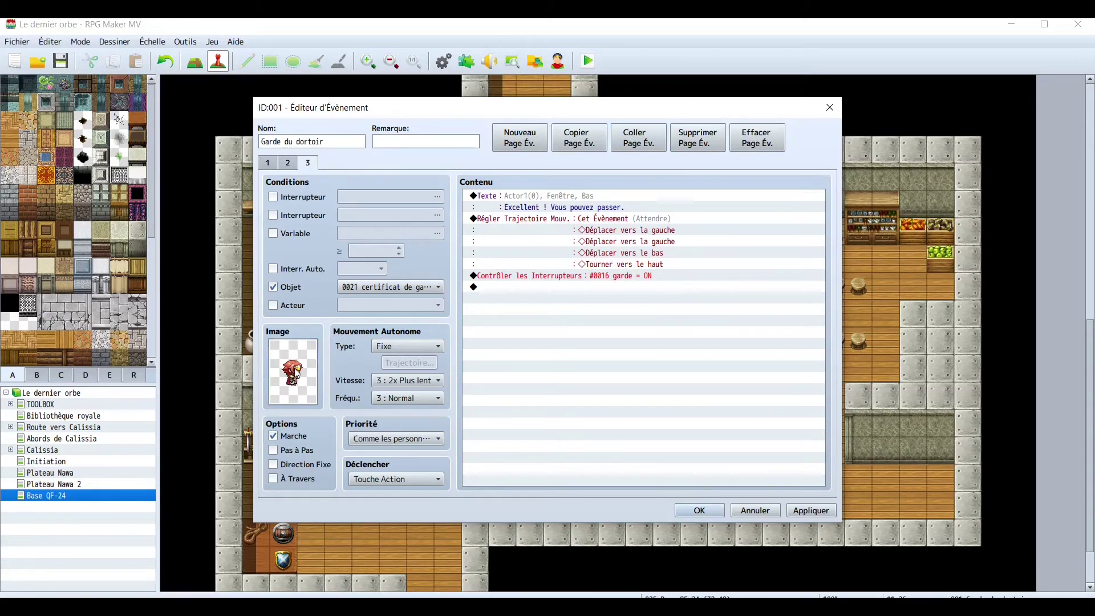
double_click(294, 372)
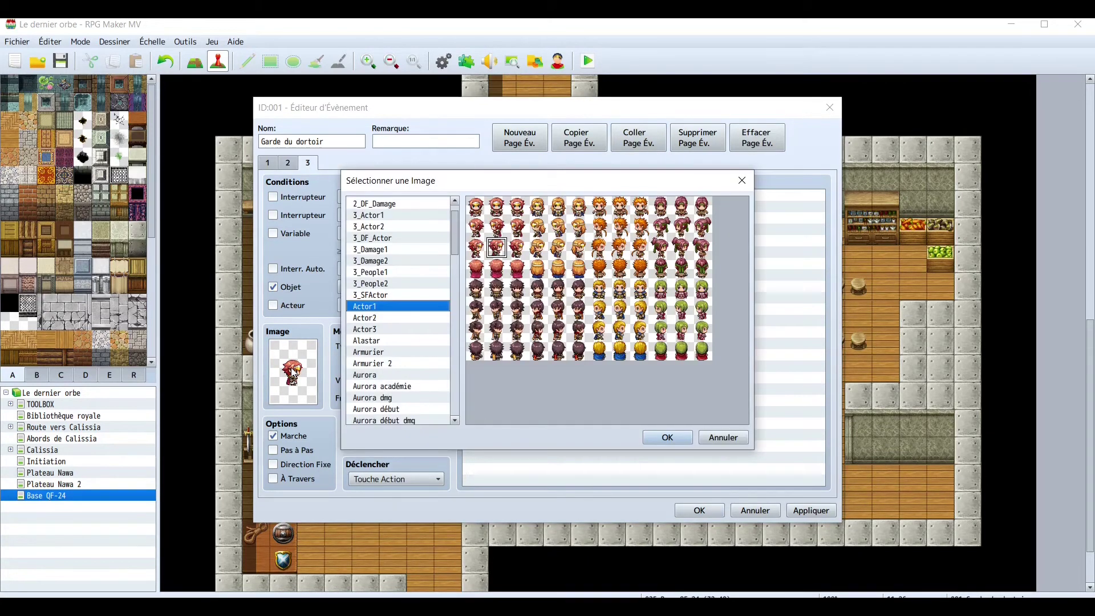
double_click(507, 268)
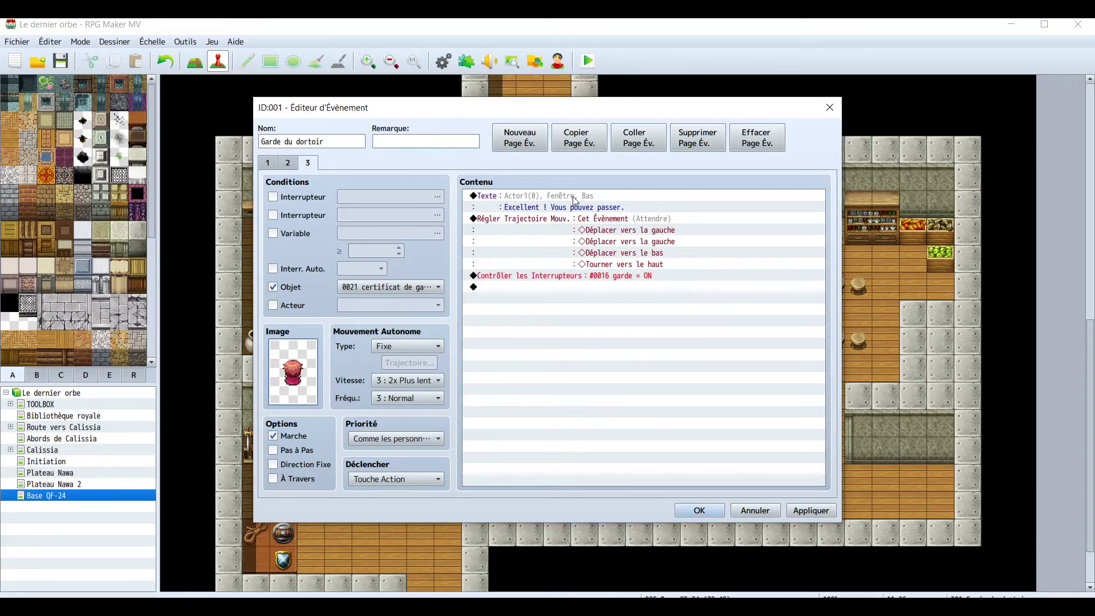
Delete the movement route and the "garde" switch command from the guard's third event page.
right_click(542, 222)
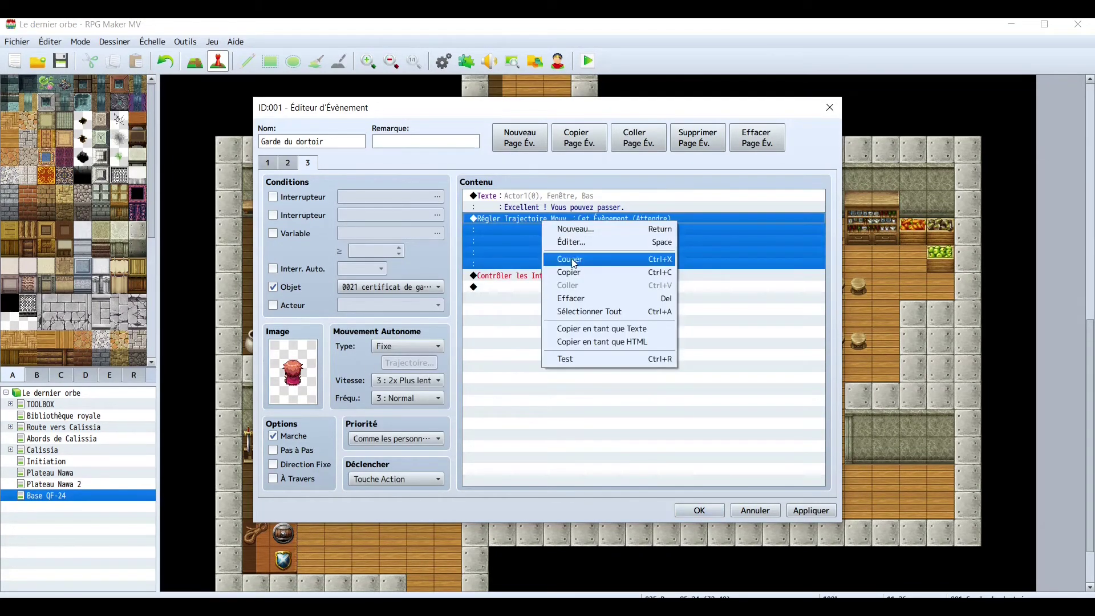
left_click(576, 297)
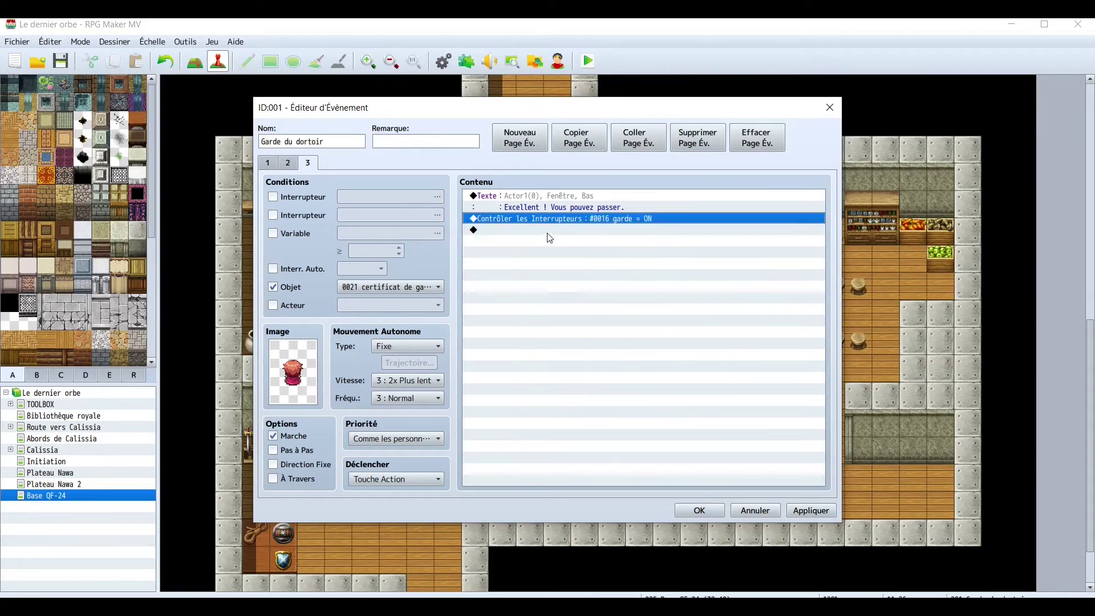
right_click(533, 218)
left_click(570, 292)
key("Delete")
Change the third page's message to "Vous pouvez à présent circuler dans le dortoir !" on two lines and accept the event.
double_click(557, 199)
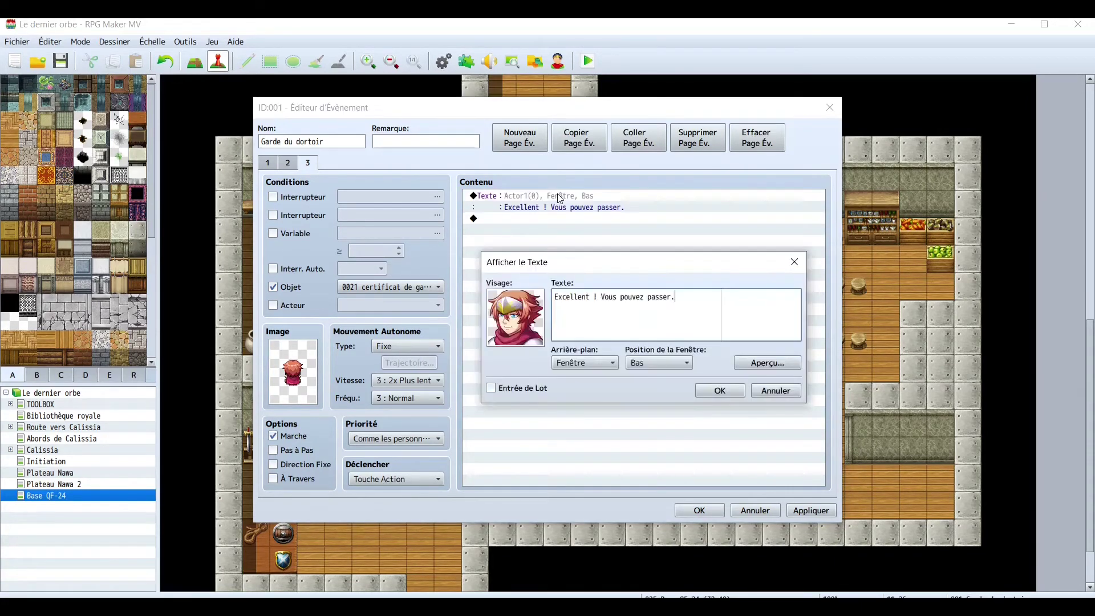
left_click_drag(683, 300, 543, 292)
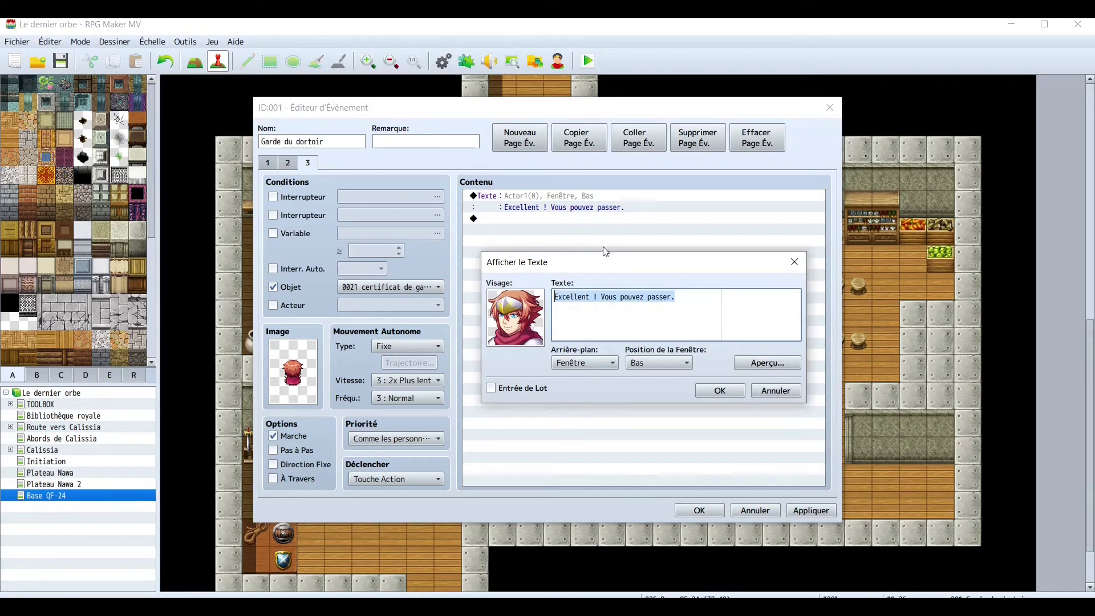
type("Vous pouvez")
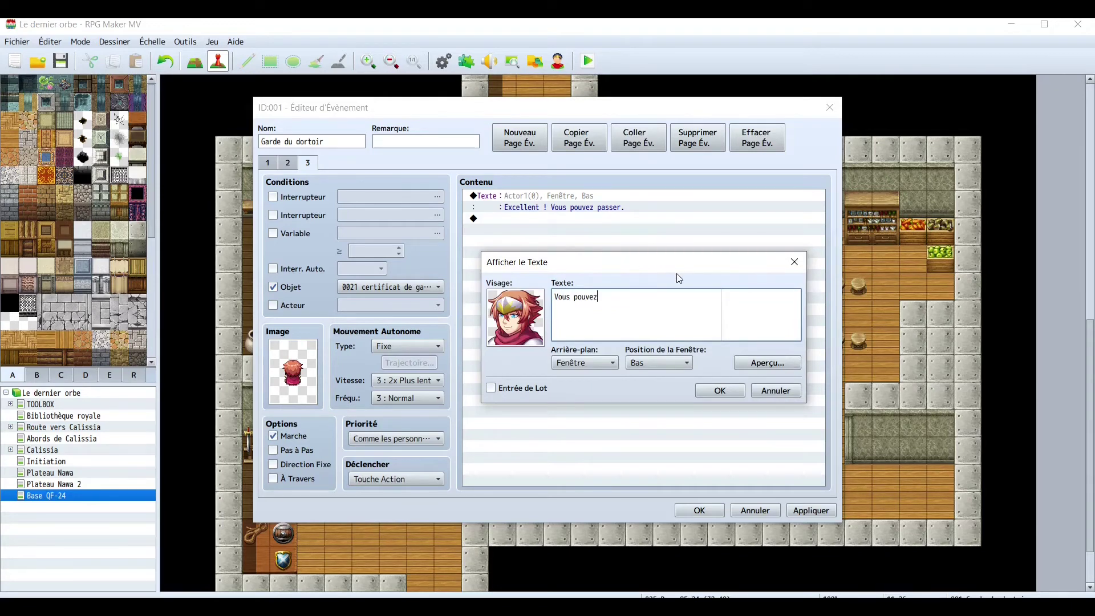
type(" à présent circuler dans le")
key("Return")
type("dortoir !")
left_click(700, 389)
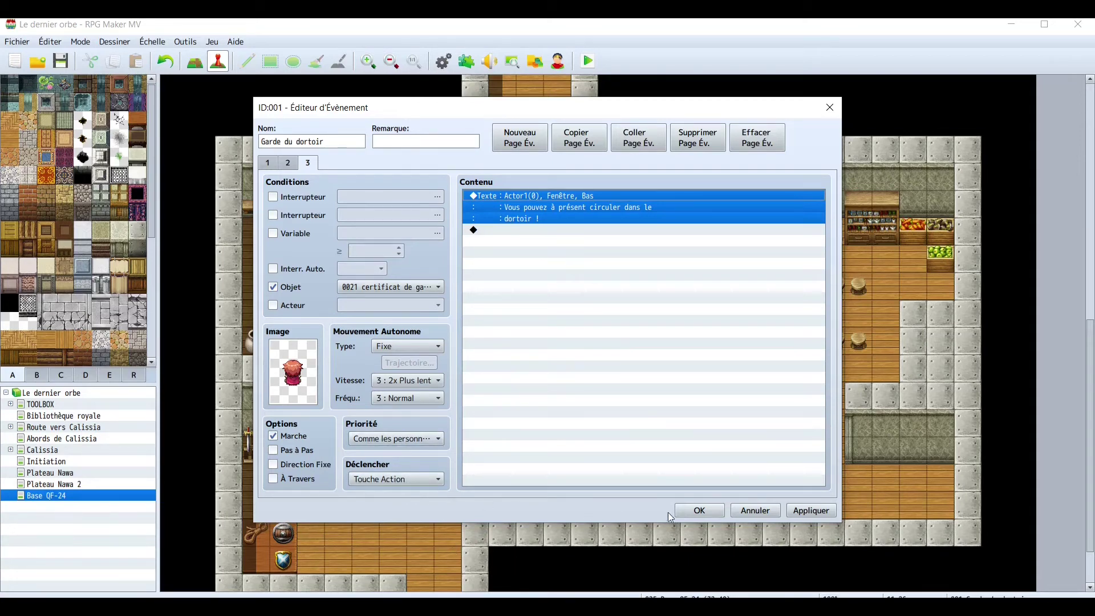
left_click(698, 511)
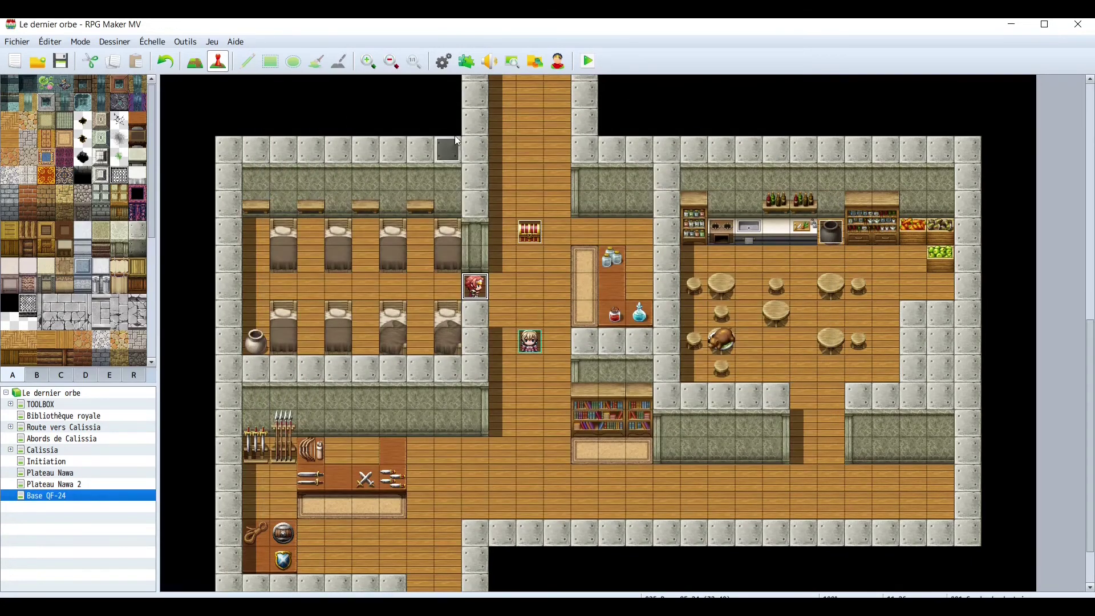
Save the changes, launch another playtest, maximize its window and start a new game.
left_click(588, 63)
left_click(500, 346)
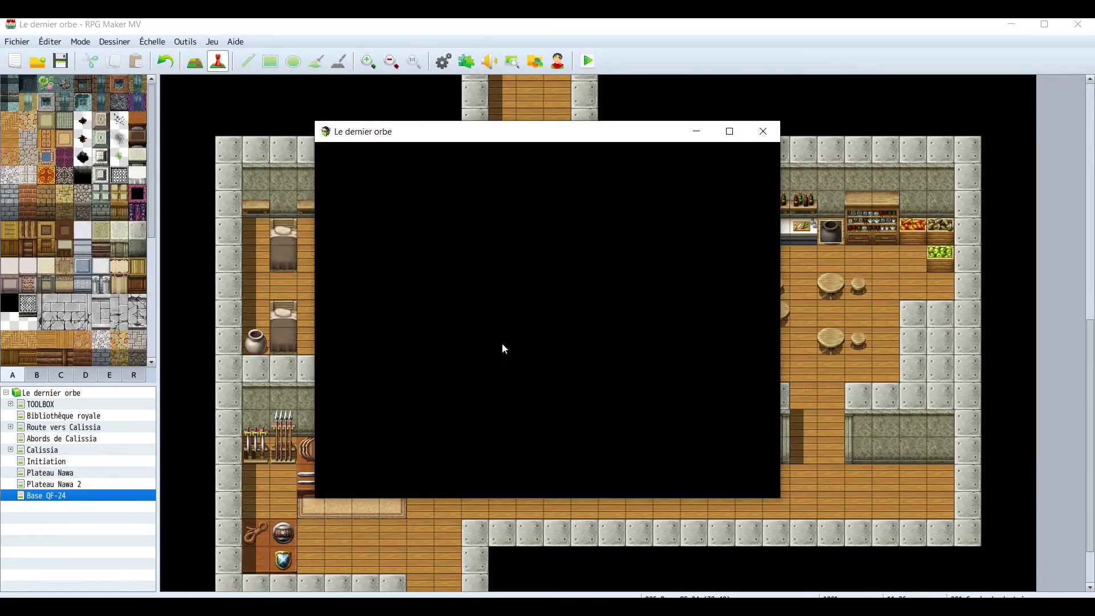
left_click(730, 132)
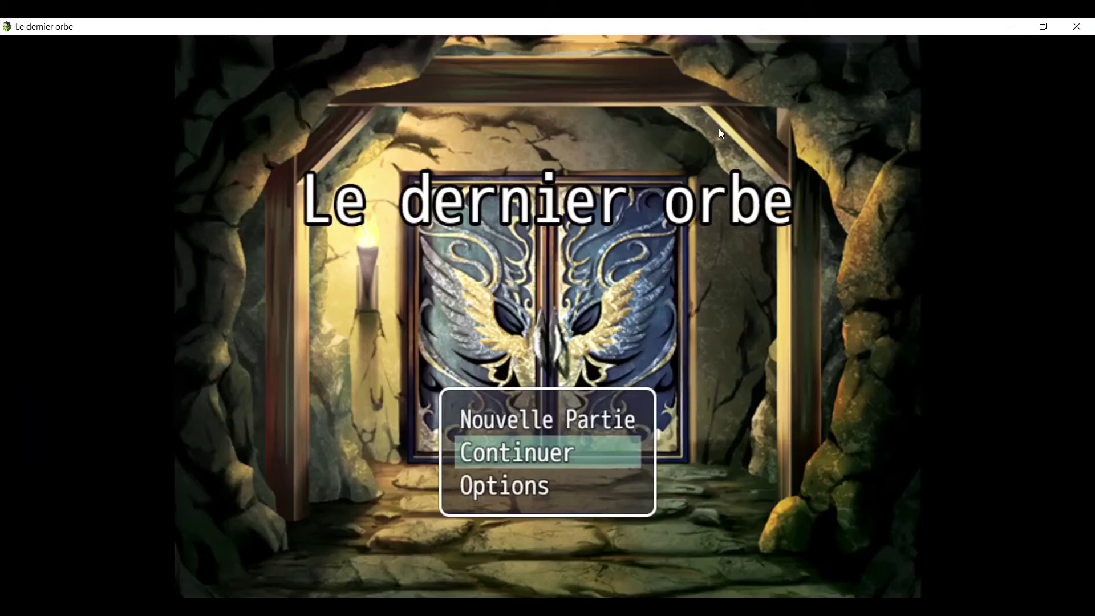
left_click(600, 418)
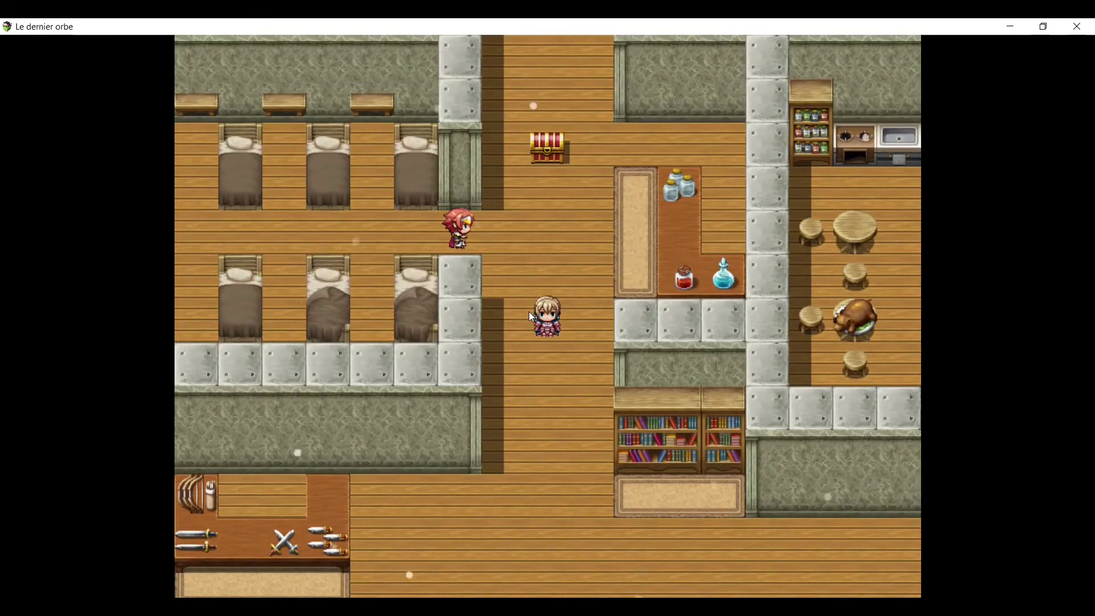
Talk to the dormitory guard without the certificate and advance through all his messages.
left_click(465, 229)
left_click(591, 435)
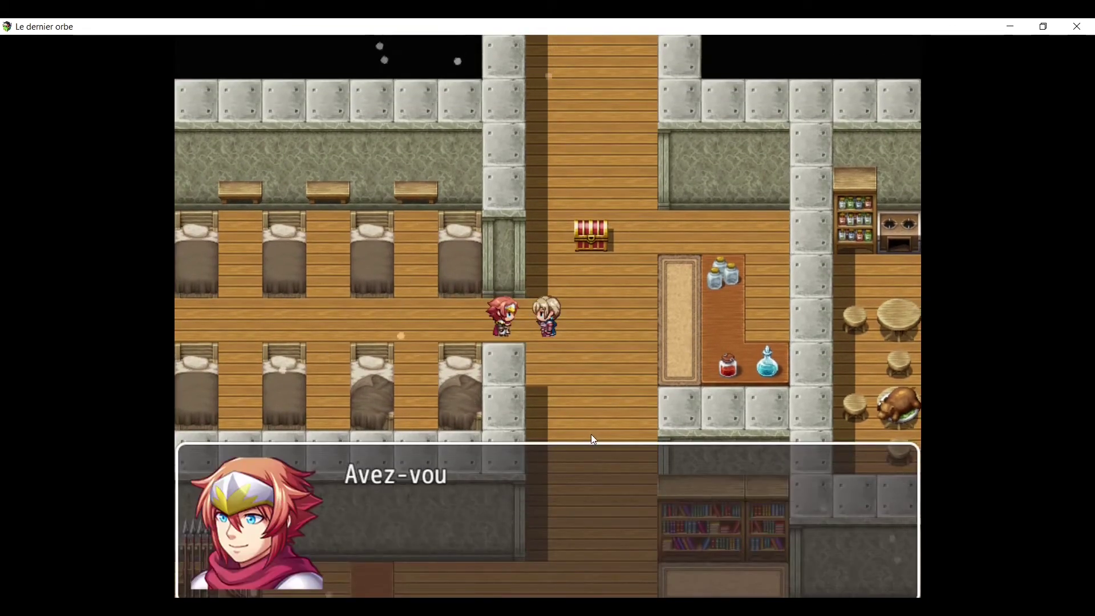
left_click(584, 435)
left_click(579, 434)
Finish the guard's dialogue, fetch the guard certificate from the kitchen jar and walk back to the dormitory entrance.
left_click(580, 436)
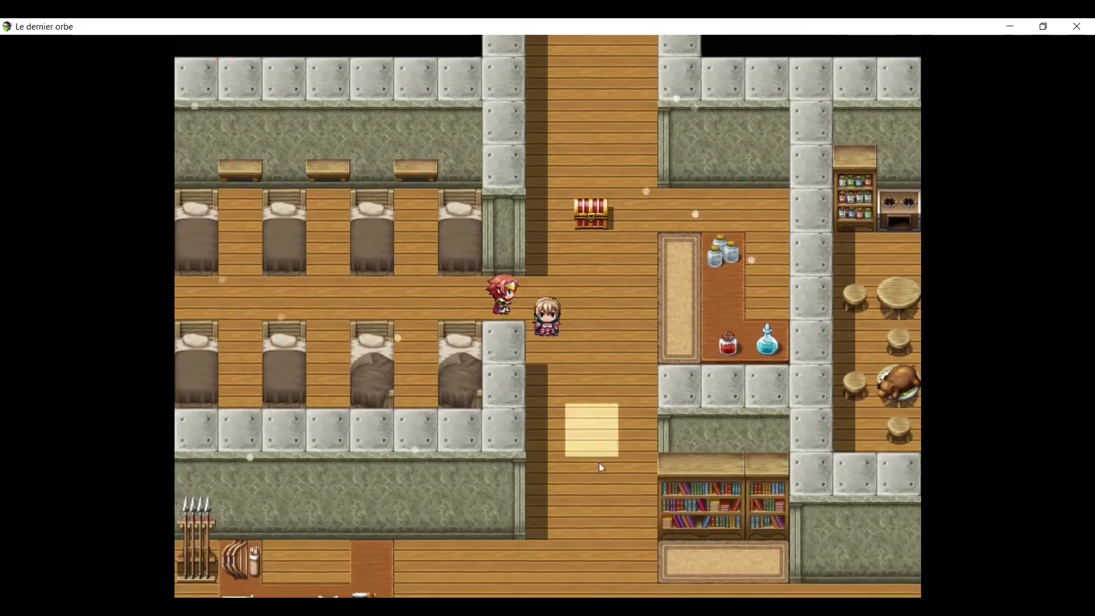
left_click(830, 319)
left_click(672, 204)
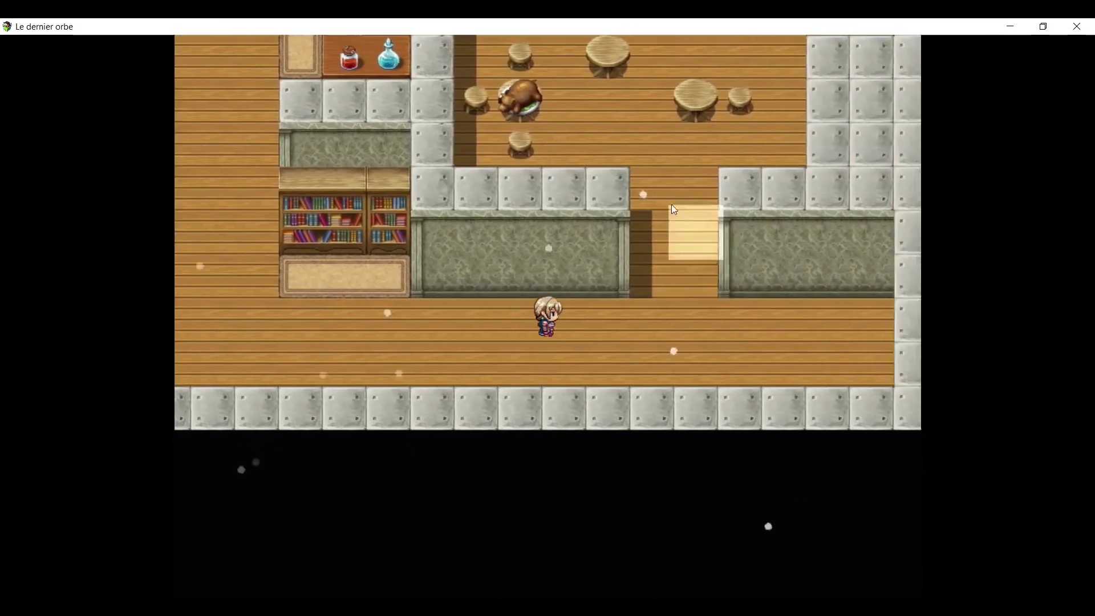
left_click(535, 404)
left_click(536, 421)
left_click(231, 336)
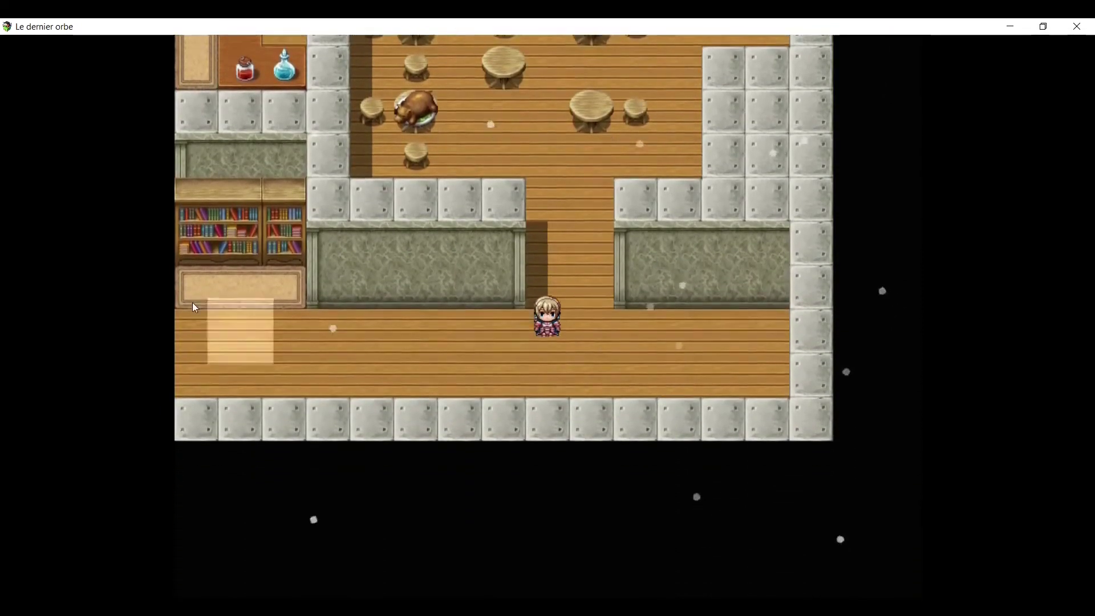
left_click(375, 98)
left_click(444, 200)
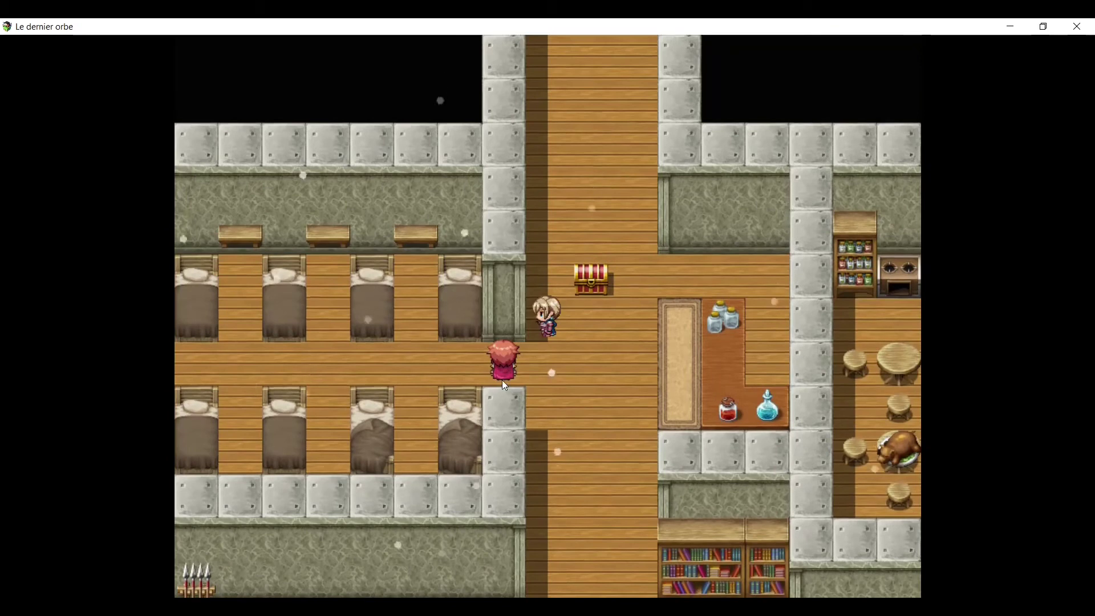
Talk to the dormitory guard while holding the certificate, dismiss his message and close the playtest.
left_click(502, 377)
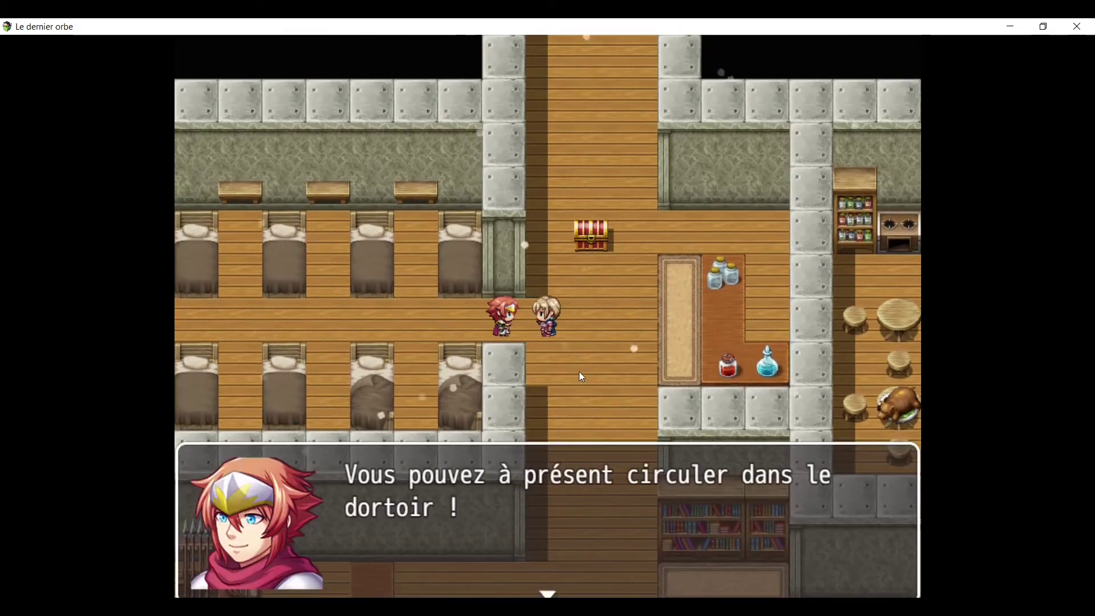
left_click(532, 370)
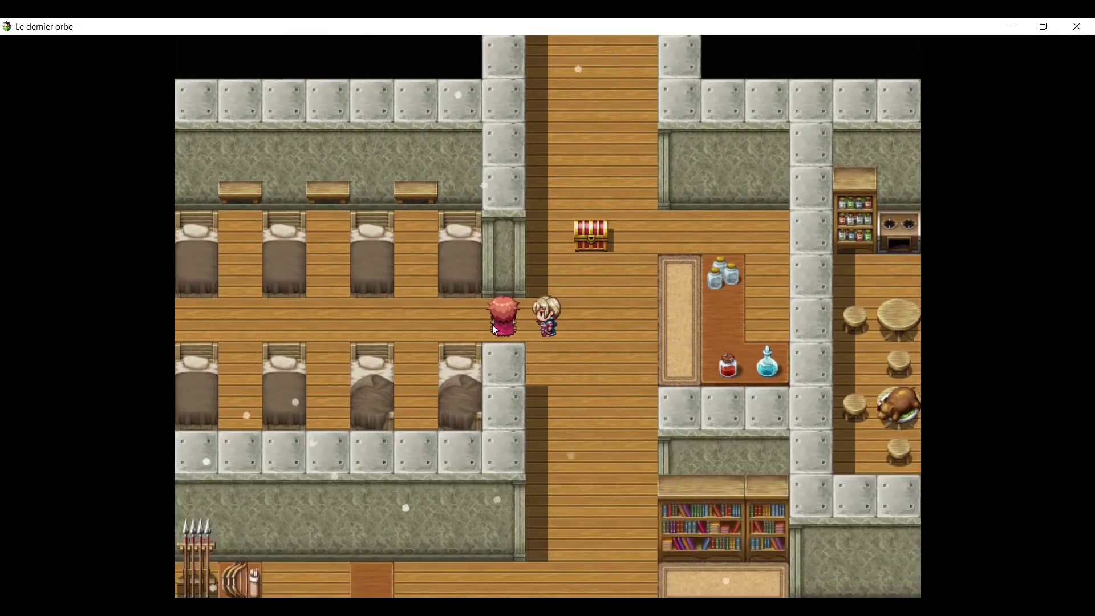
left_click(1076, 26)
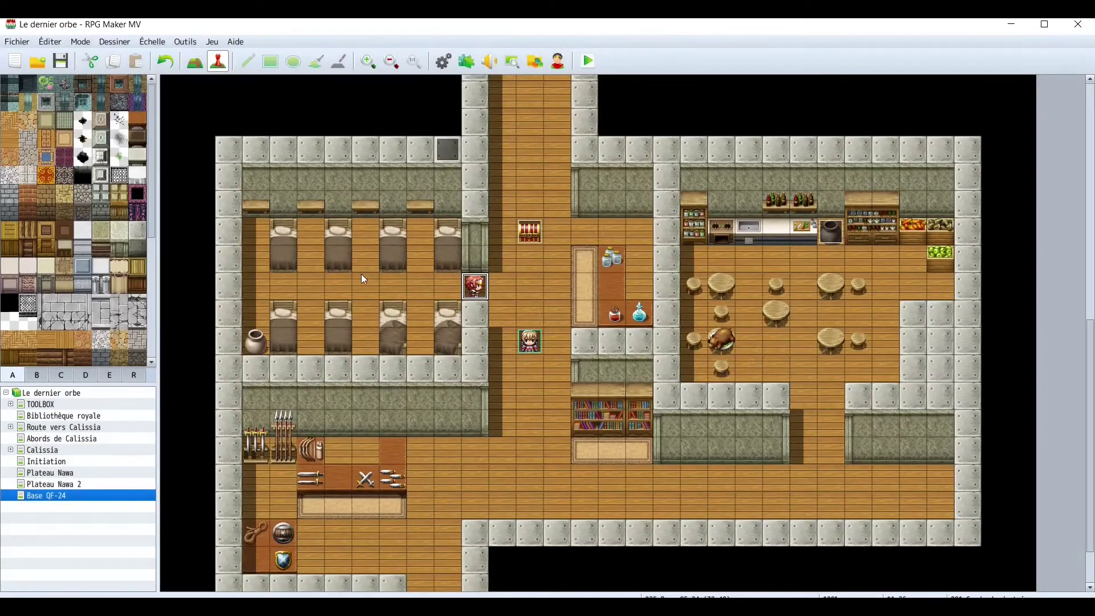
Reopen the dormitory guard's event, compare its second and third pages, and remove the certificate item condition from the third page.
double_click(475, 286)
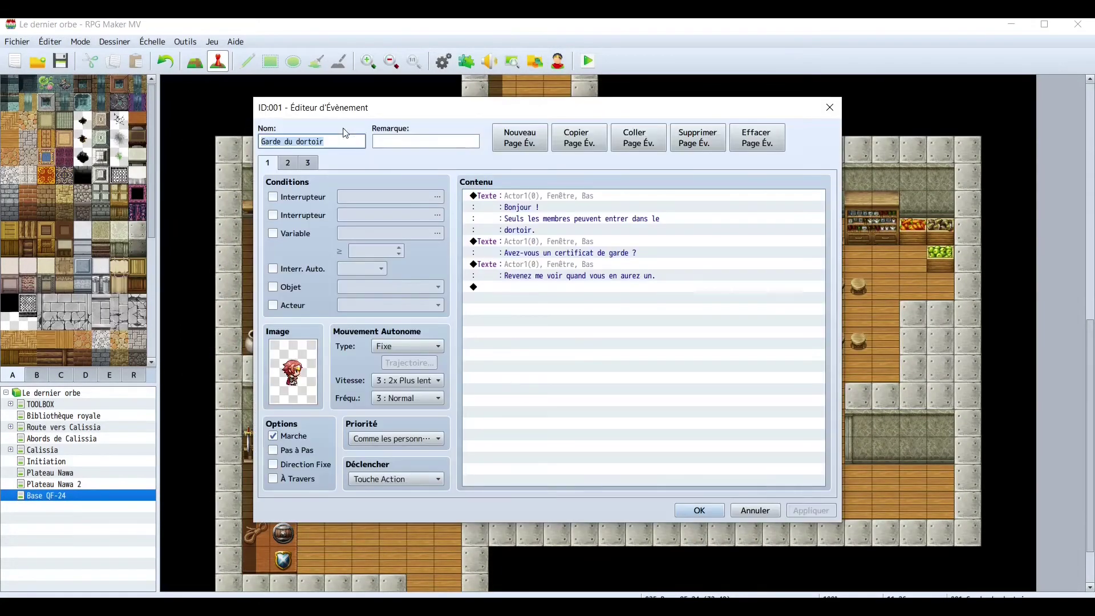
left_click(308, 165)
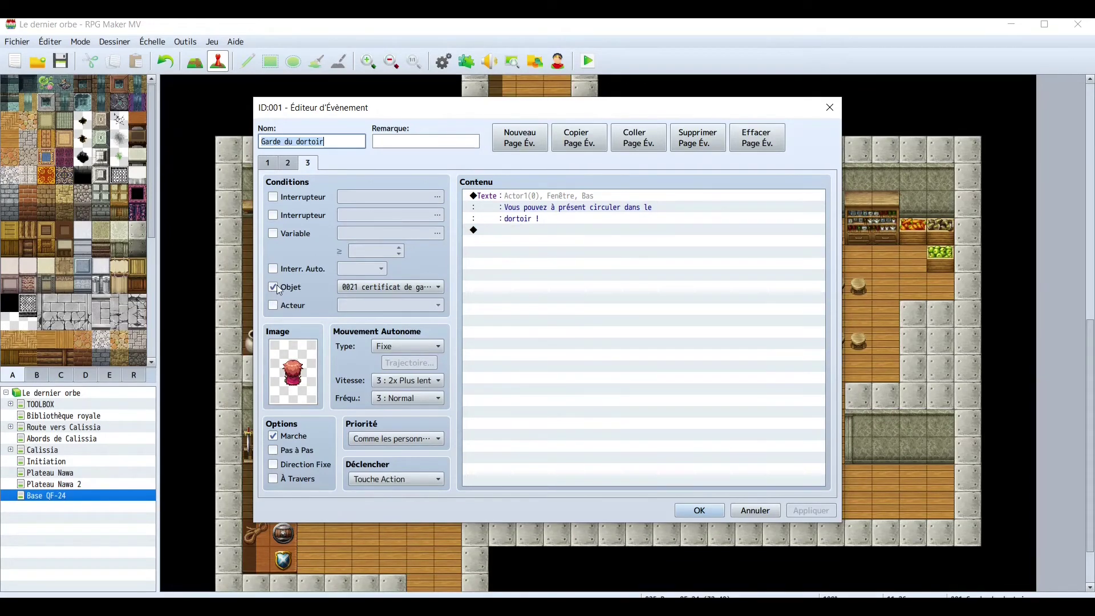
left_click(292, 164)
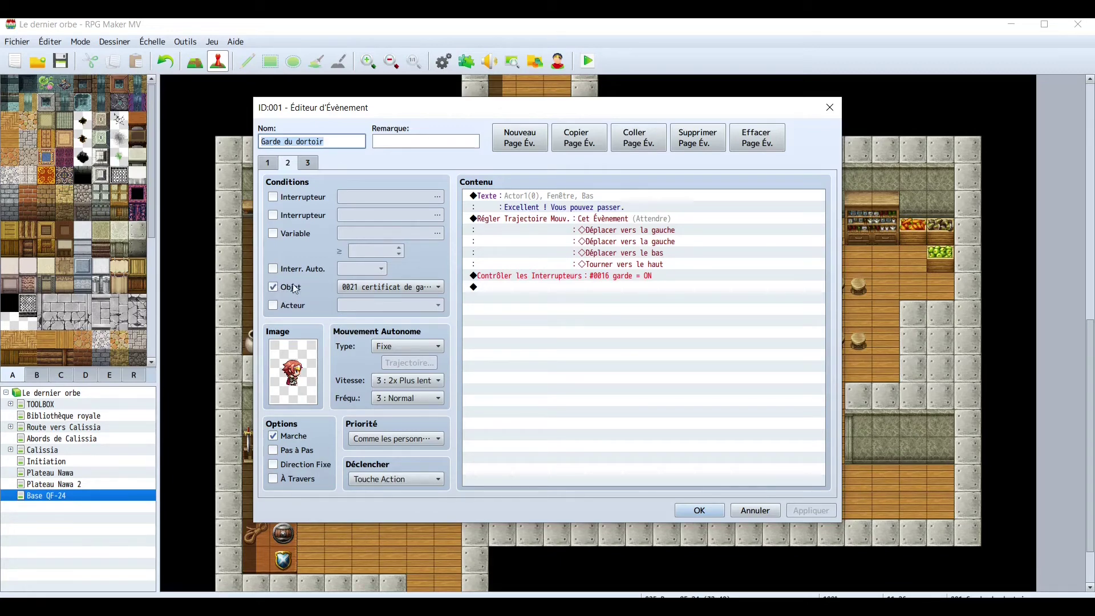
left_click(307, 165)
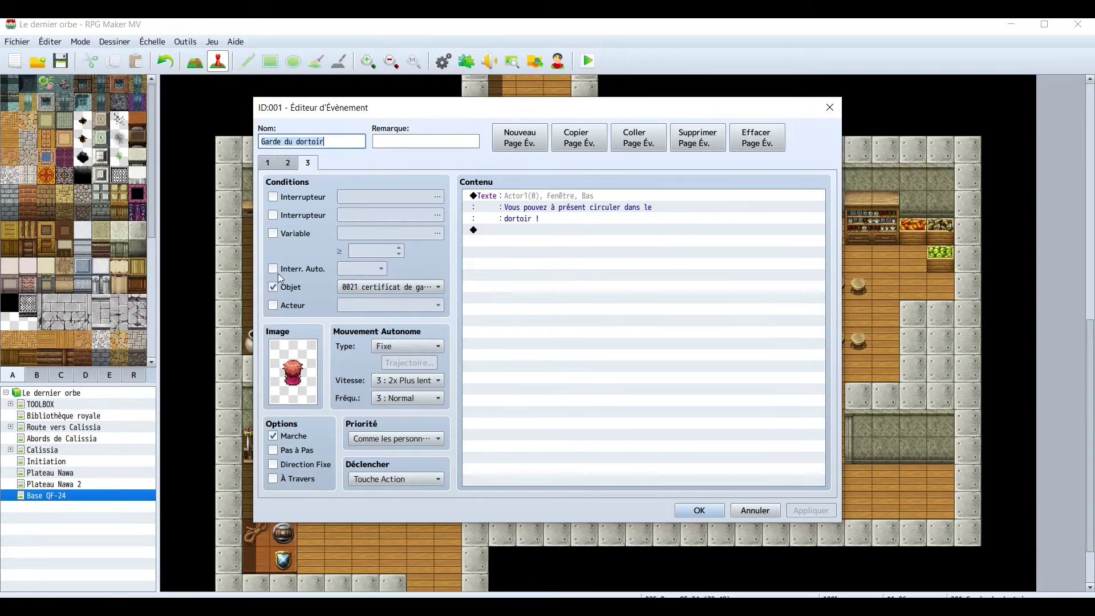
left_click(273, 287)
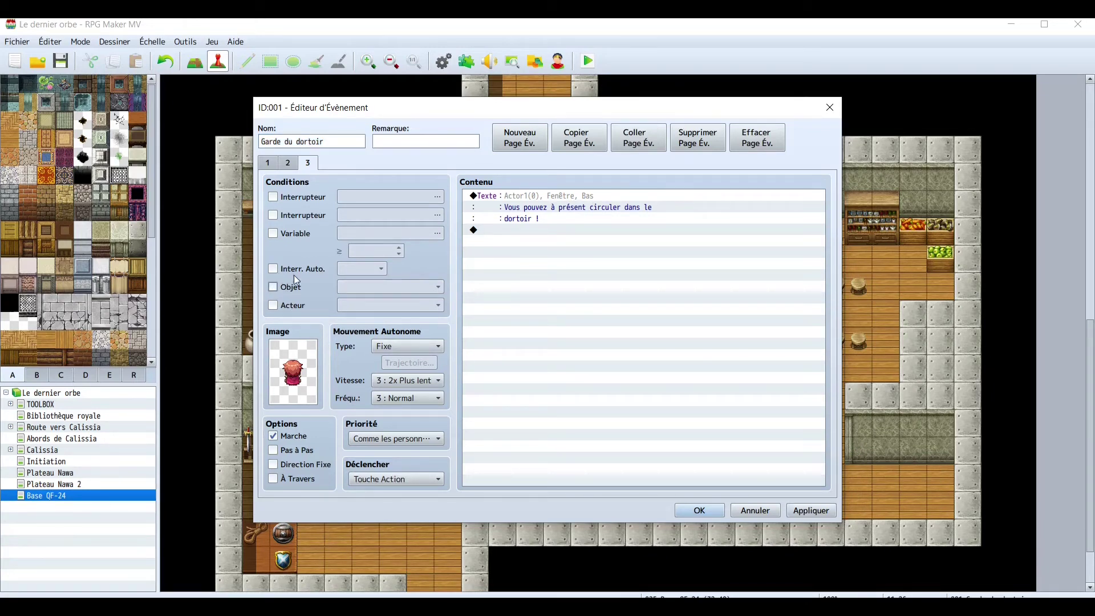
Make the guard's third event page conditional on switch 0016 garde, recheck the second page and accept the event.
left_click(288, 166)
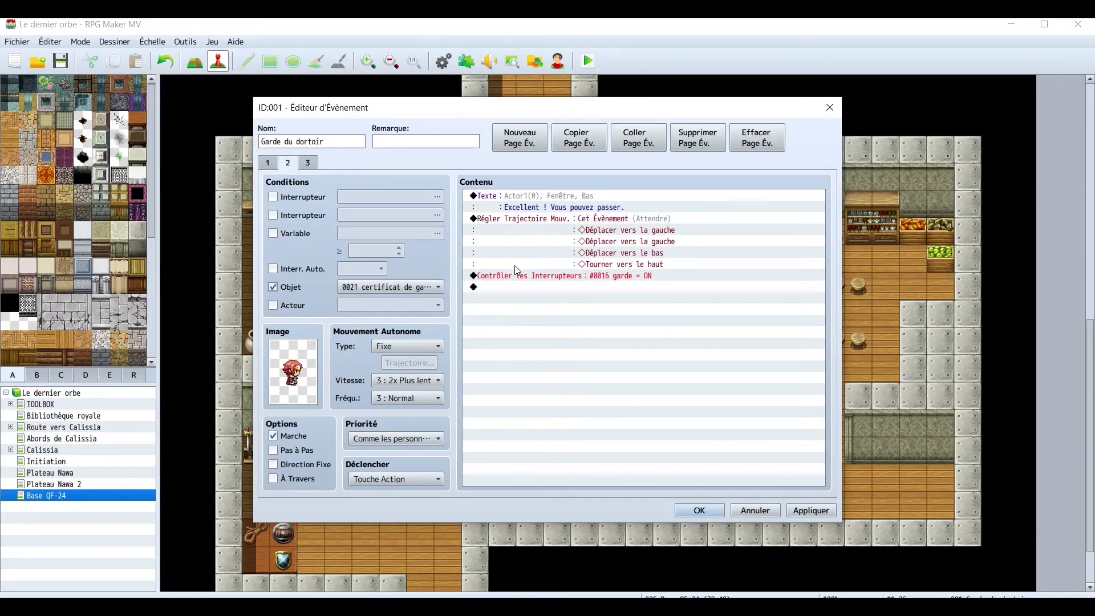
left_click(309, 166)
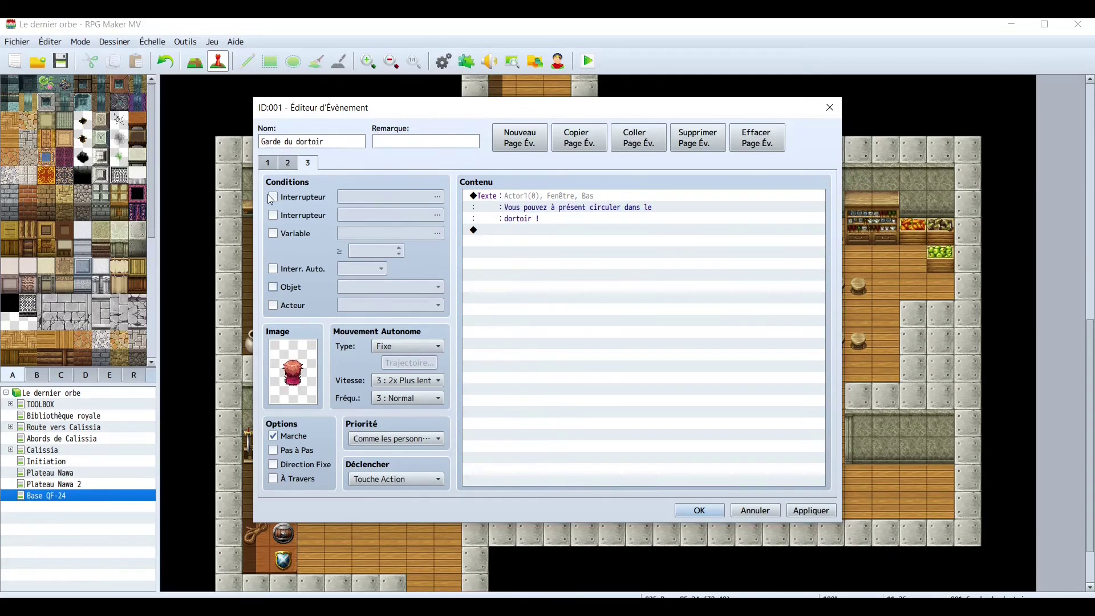
left_click(273, 197)
left_click(437, 197)
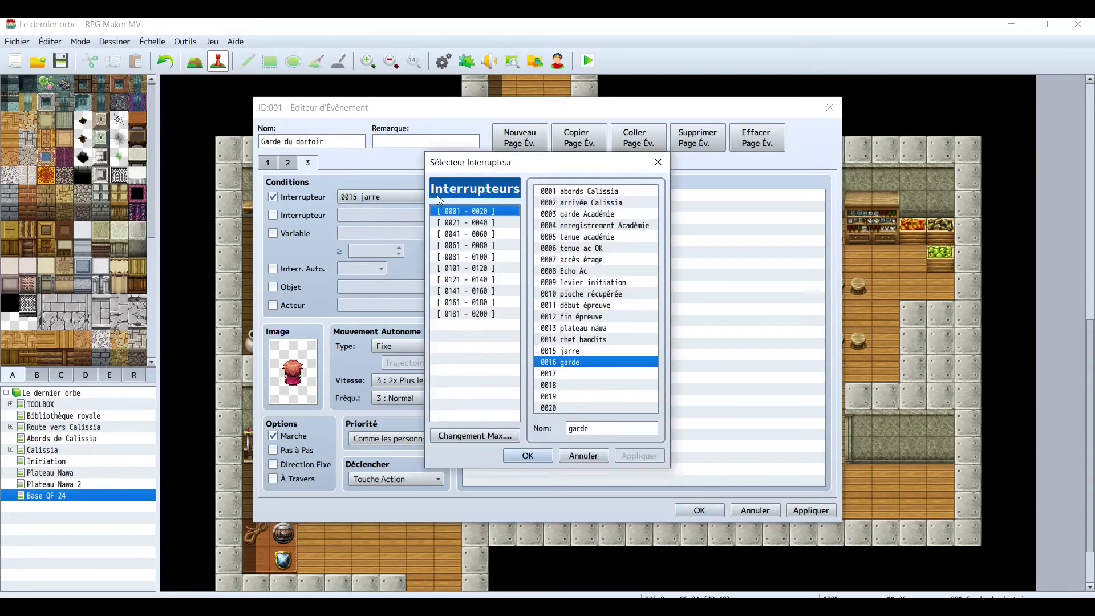
left_click(526, 460)
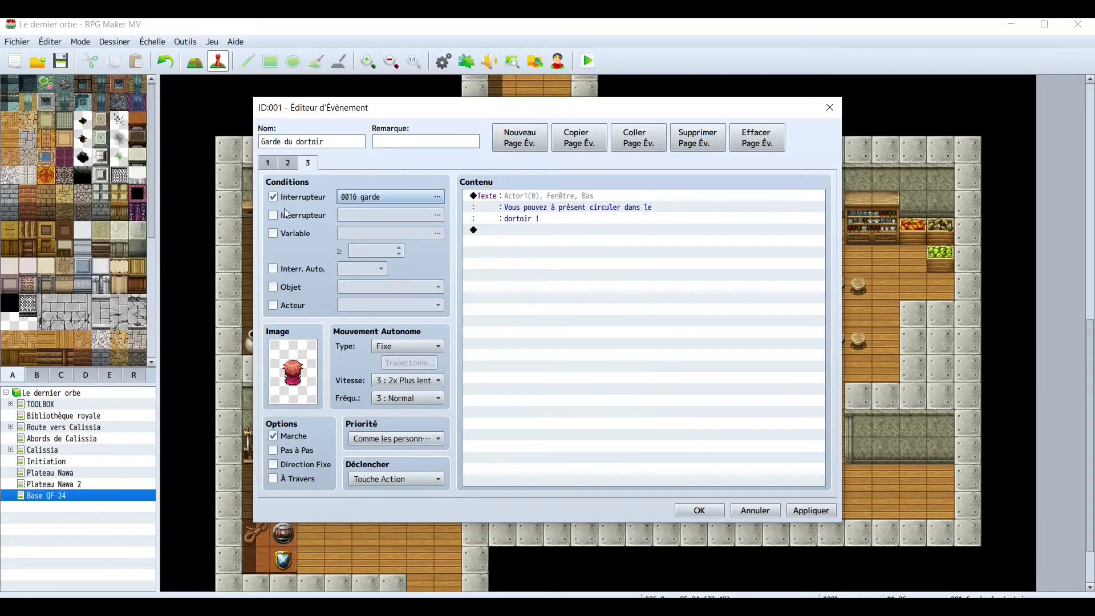
left_click(292, 165)
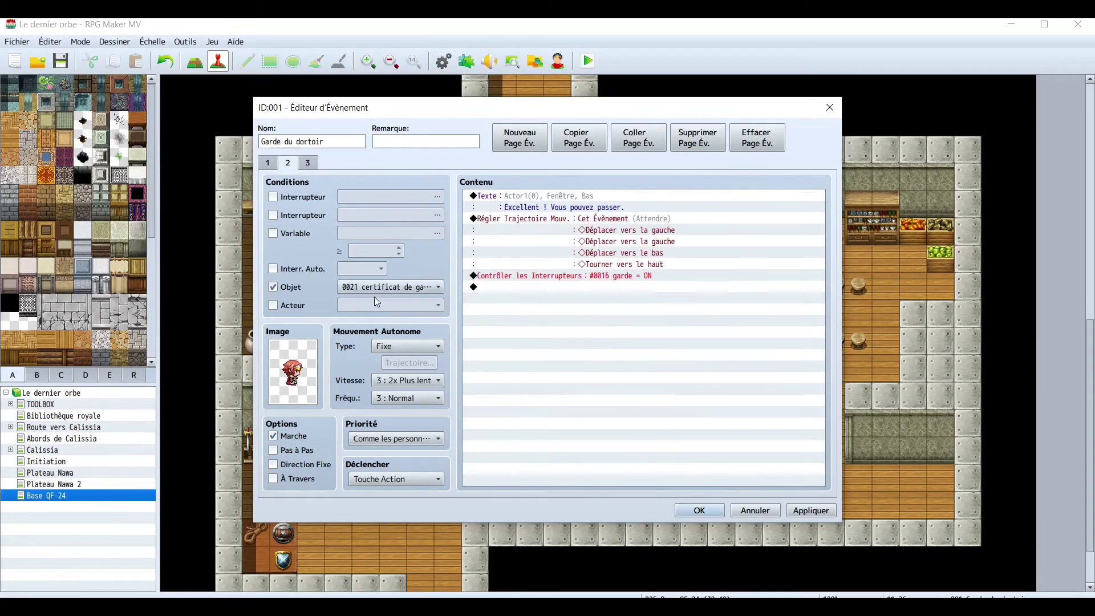
left_click(308, 166)
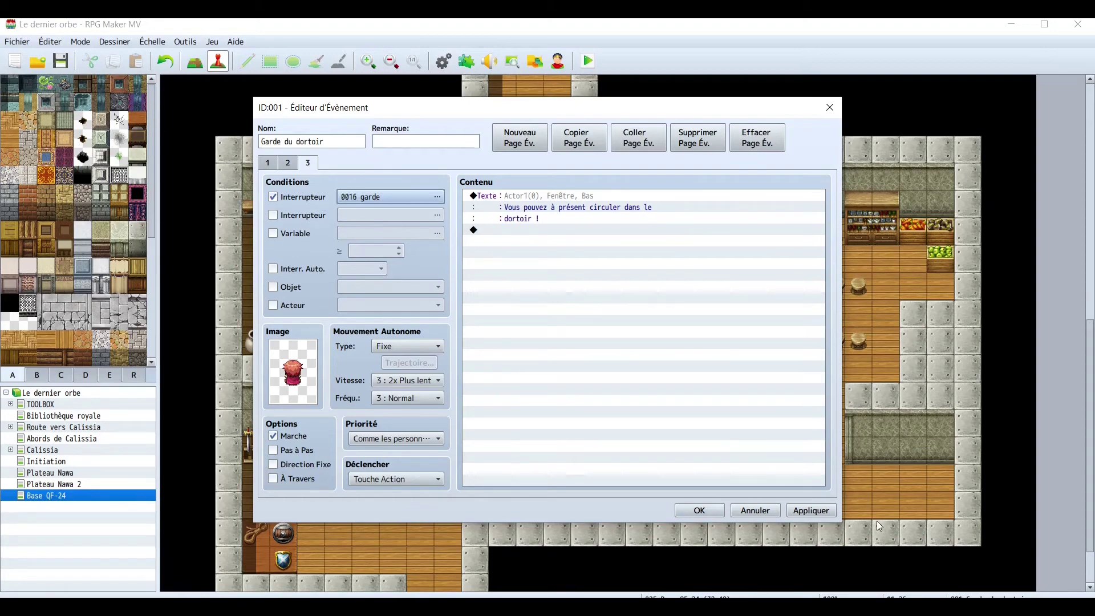
left_click(811, 510)
left_click(699, 510)
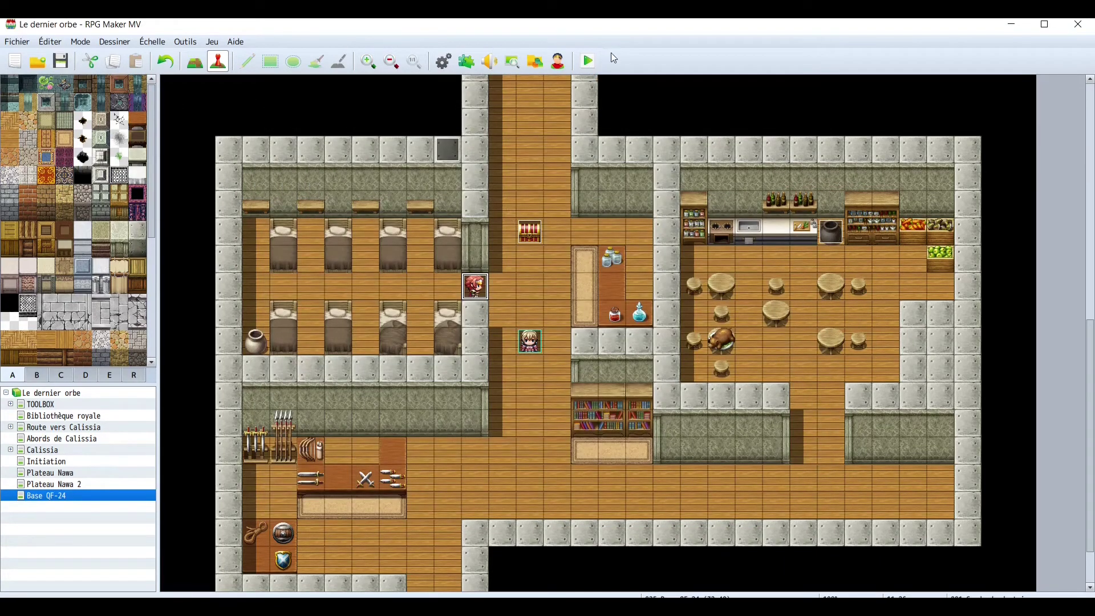
Launch a playtest of the corrected guard event, maximize its window and start a new game.
left_click(589, 59)
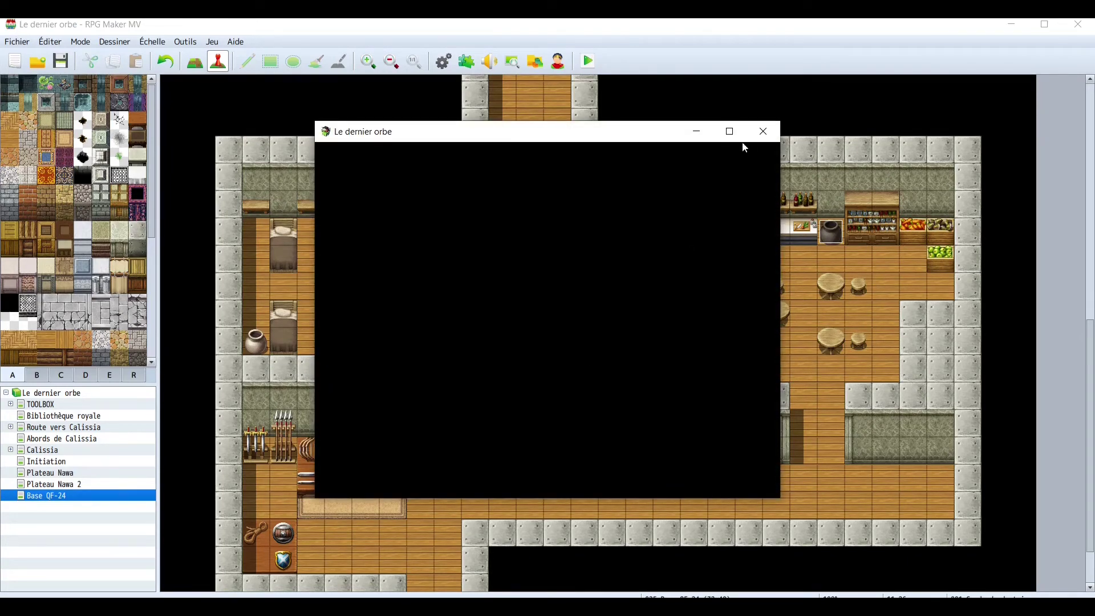
left_click(729, 131)
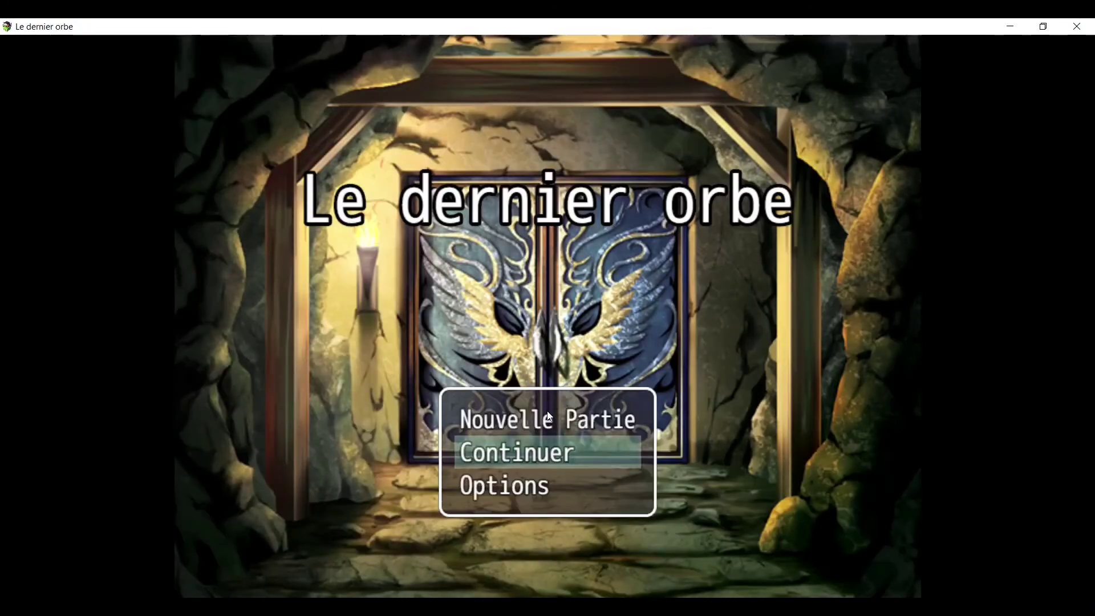
double_click(547, 412)
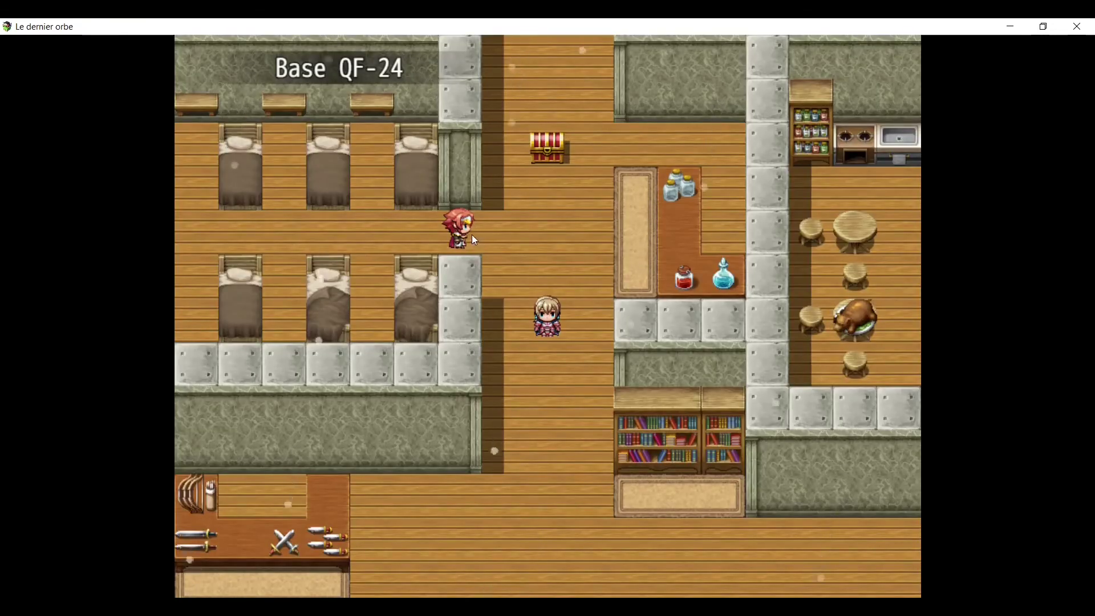
Approach the dormitory guard without the certificate and advance through his refusal dialogue.
left_click(471, 235)
left_click(610, 416)
left_click(610, 416)
left_click(611, 416)
left_click(611, 417)
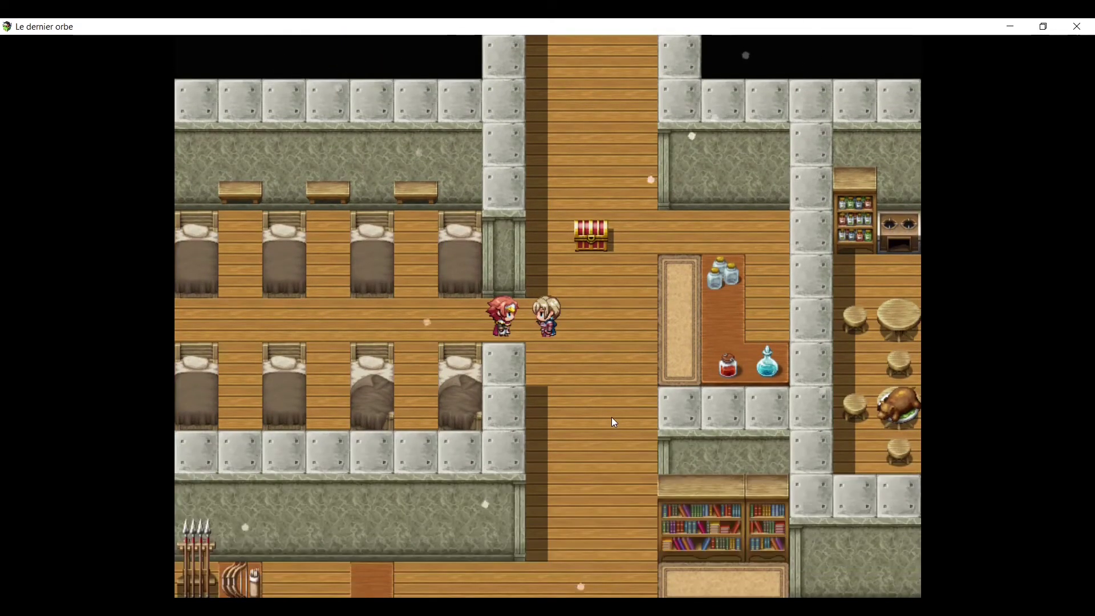
Walk to the kitchen, inspect the large jar to collect the guard certificate and dismiss the message.
left_click(604, 445)
left_click(775, 269)
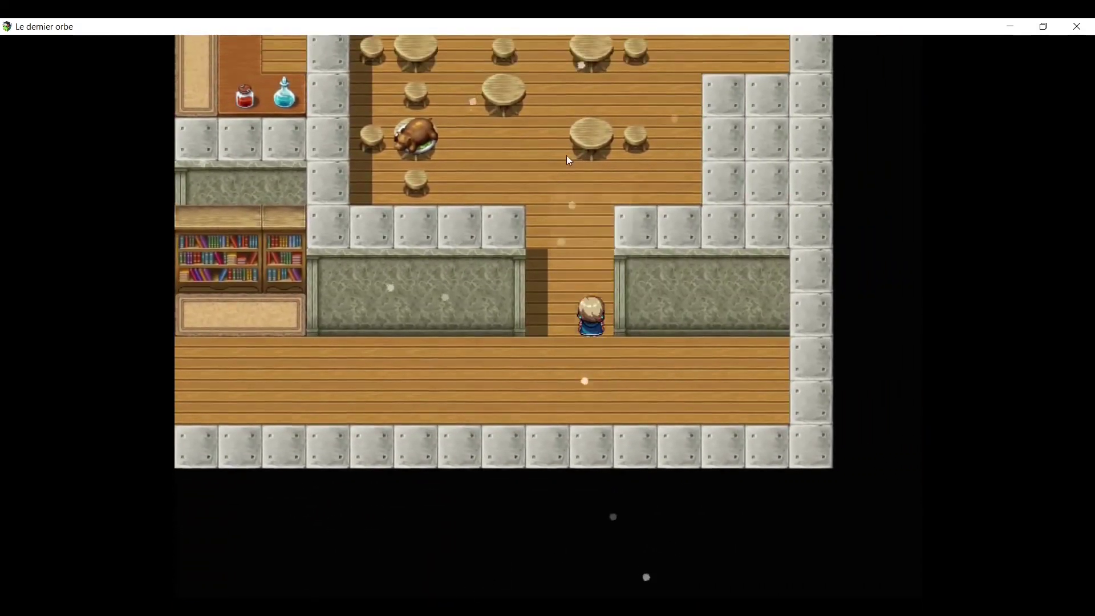
left_click(553, 188)
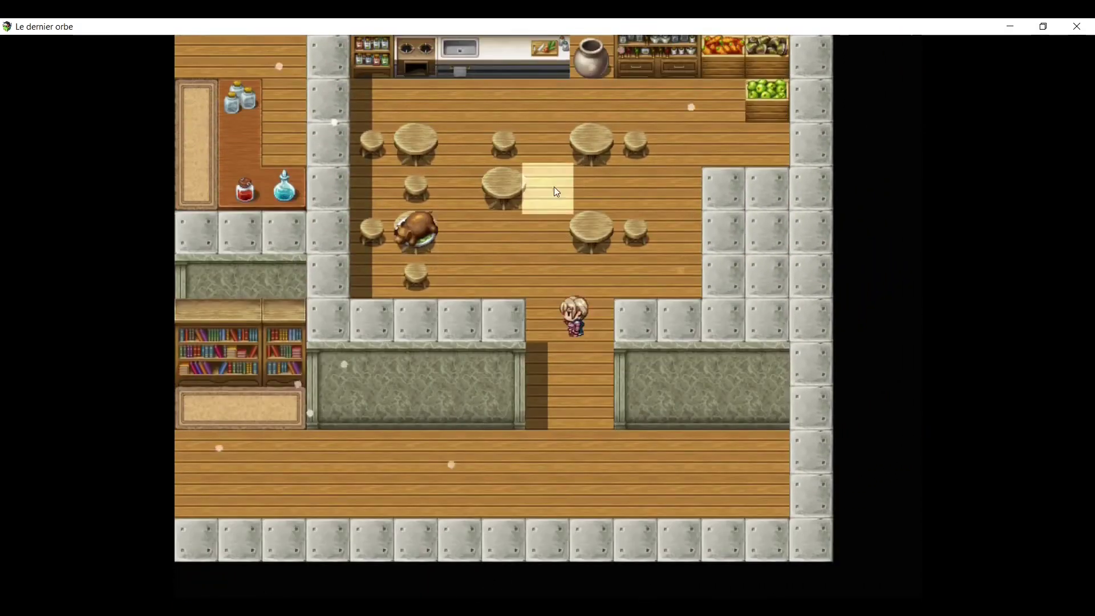
left_click(602, 180)
left_click(595, 317)
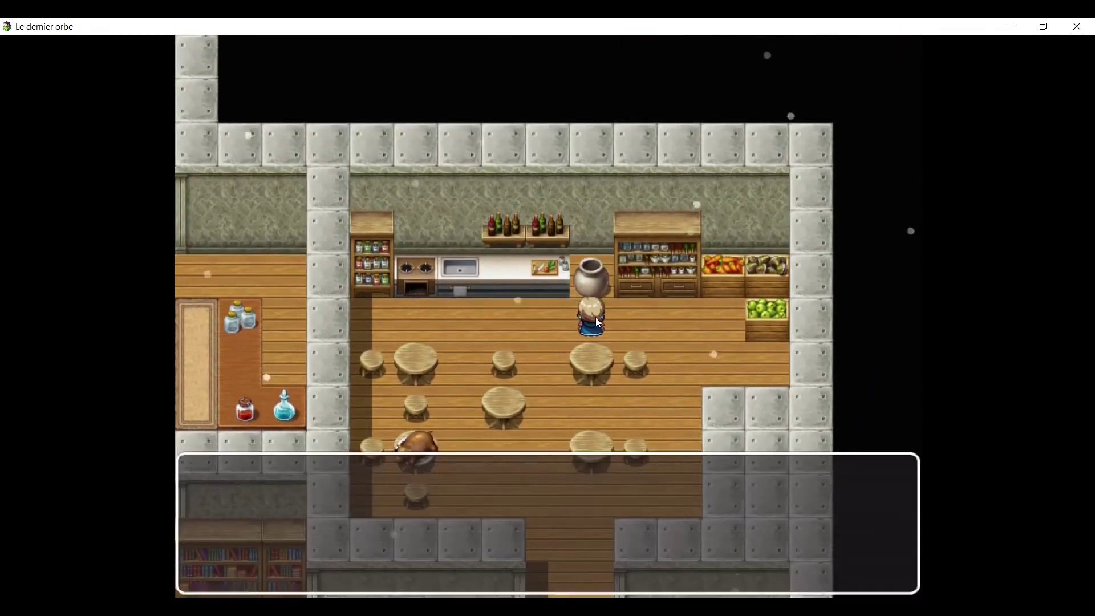
left_click(545, 344)
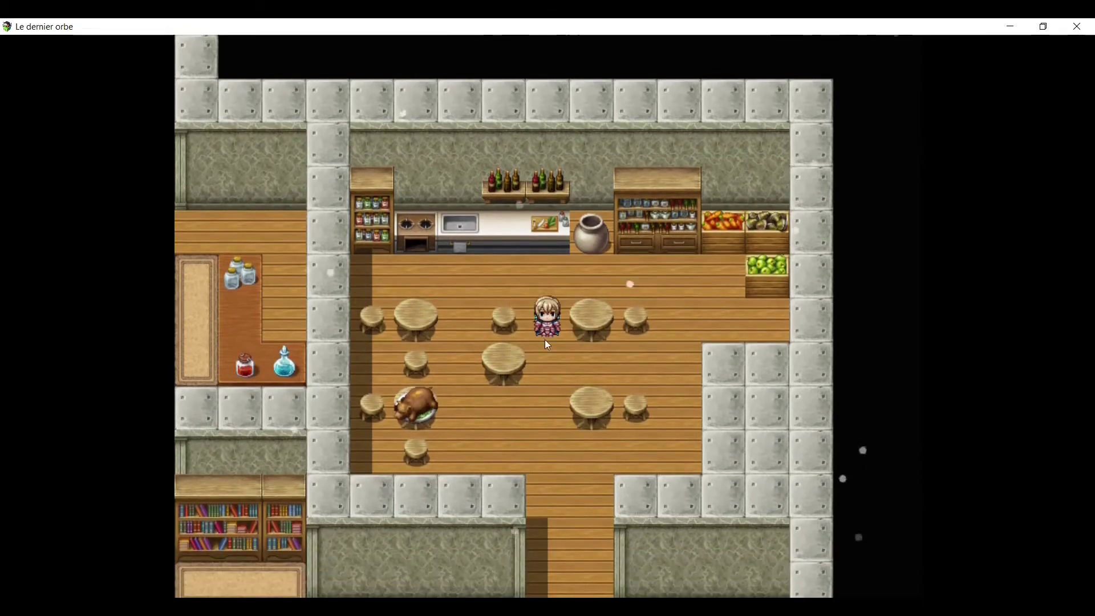
Walk out of the kitchen and return along the corridor to the dormitory guard.
left_click(564, 462)
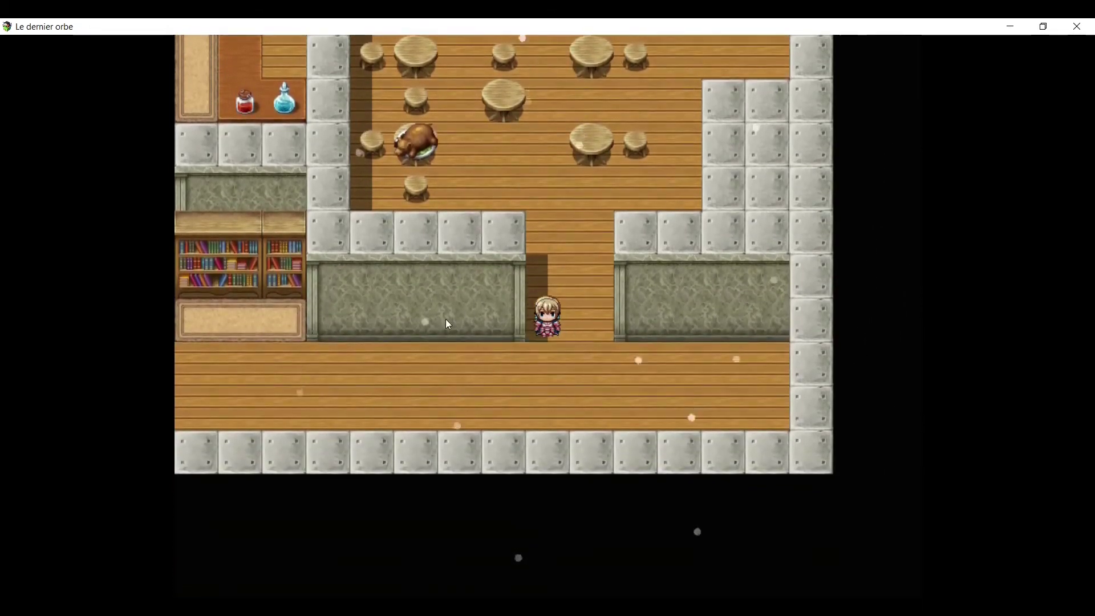
left_click(606, 402)
left_click(386, 313)
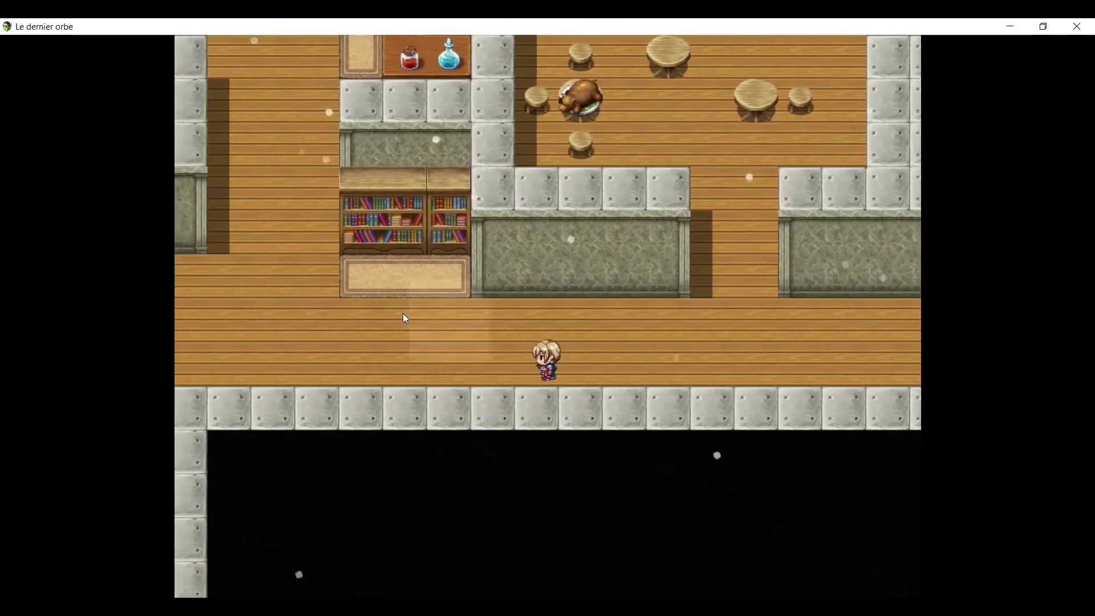
left_click(421, 177)
left_click(454, 179)
left_click(593, 116)
left_click(600, 115)
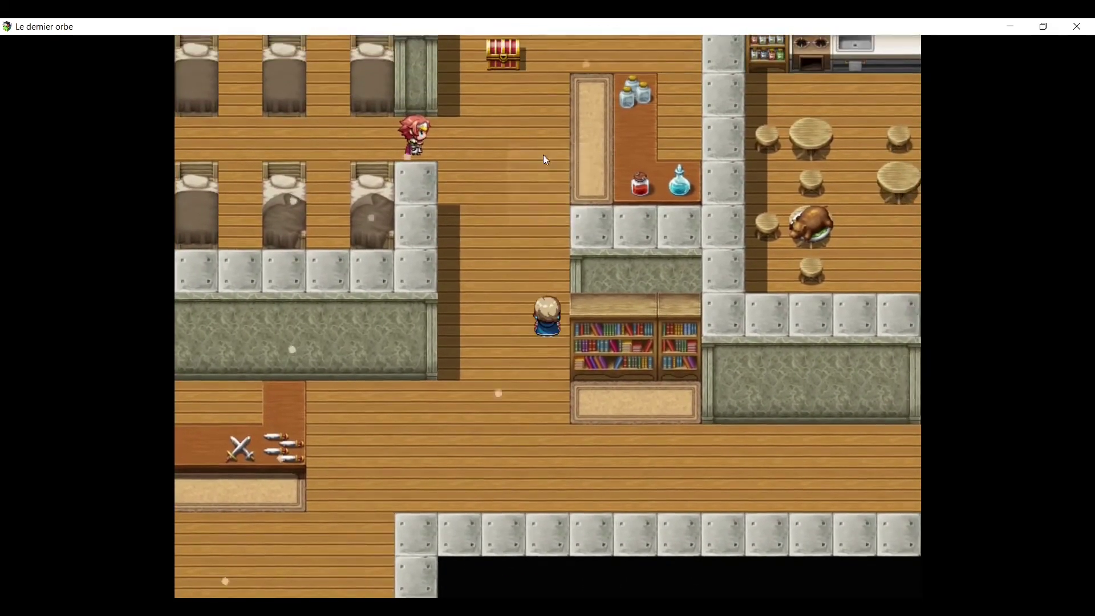
left_click(507, 279)
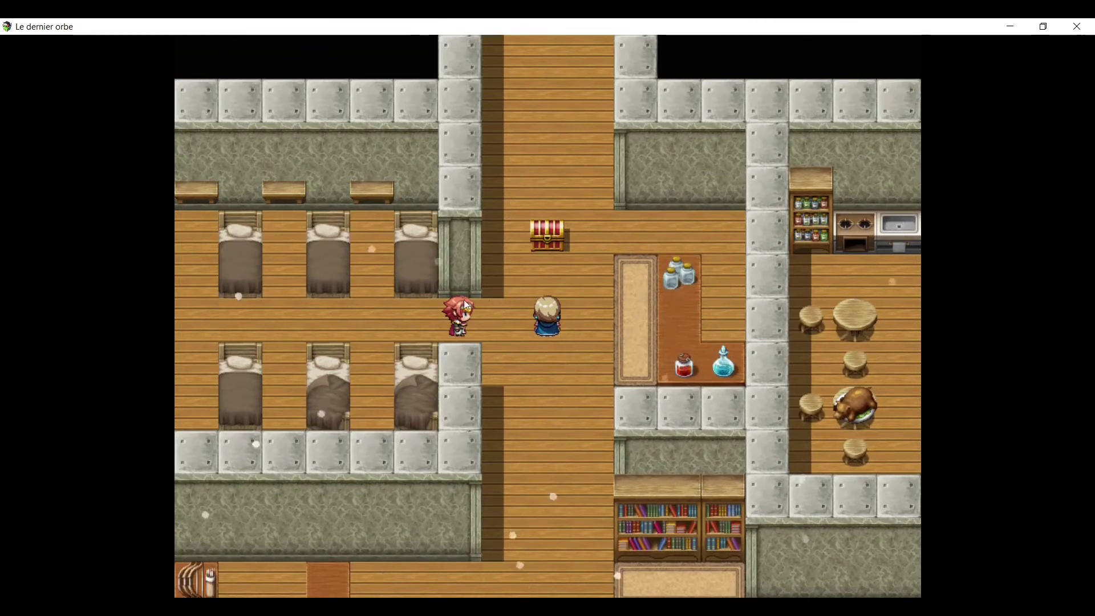
Talk to the guard with the certificate to make him step aside, talk to him again and dismiss his new message.
left_click(510, 326)
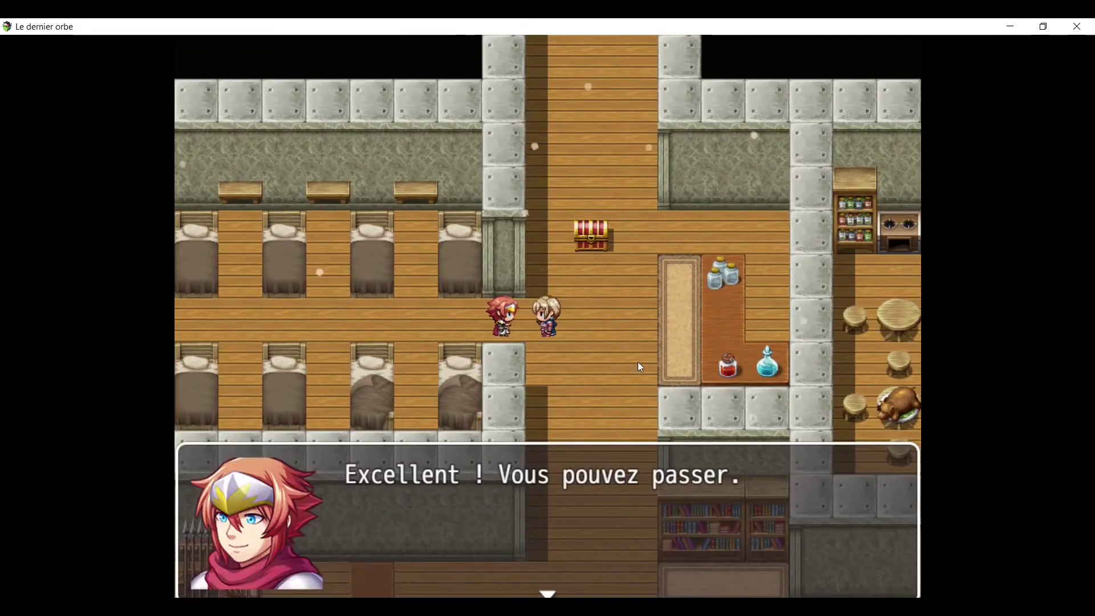
left_click(591, 351)
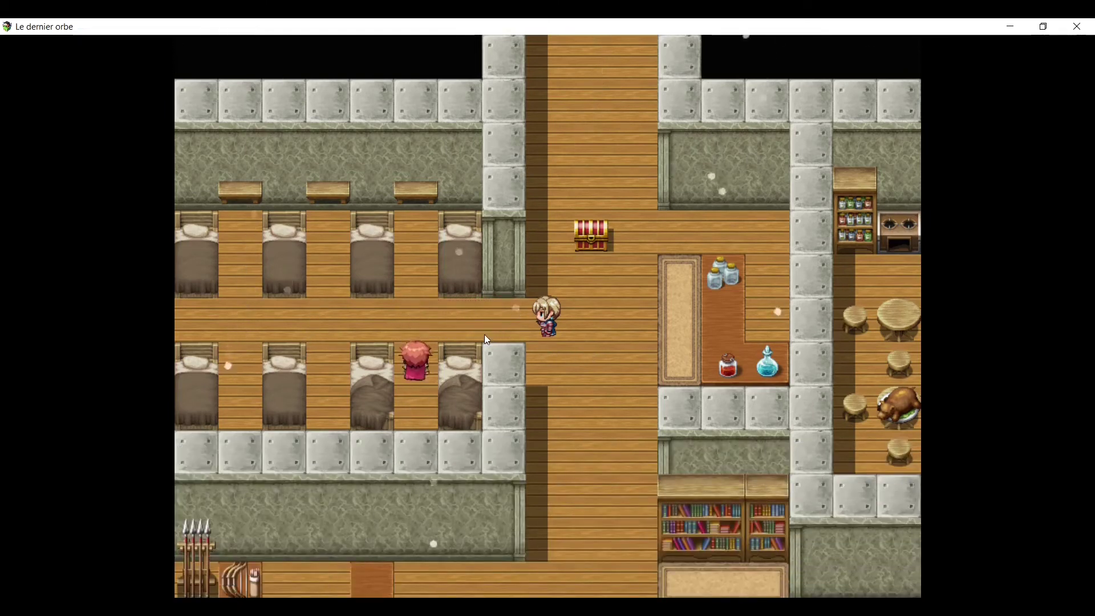
left_click(419, 354)
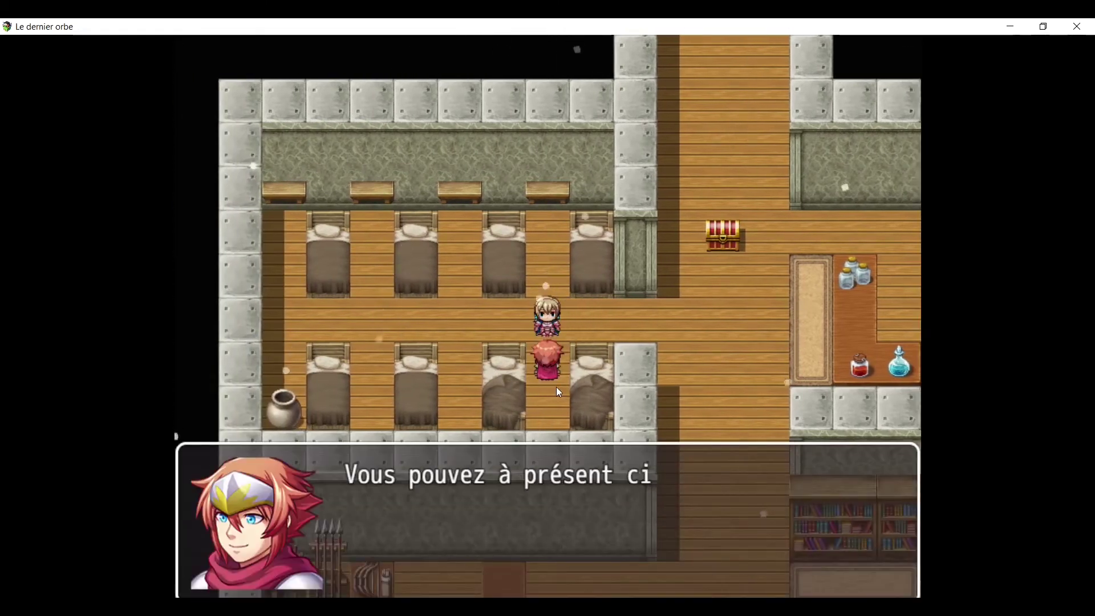
left_click(577, 356)
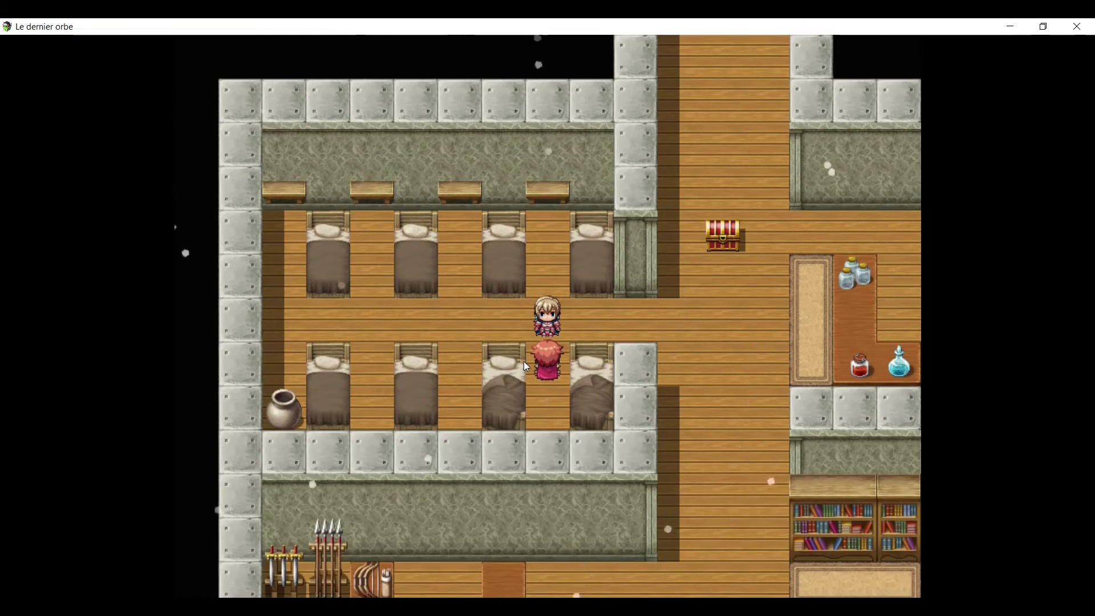
Walk around the dormitory, talk to the guard who stepped aside, dismiss his message and close the playtest.
left_click(779, 323)
left_click(355, 325)
left_click(402, 354)
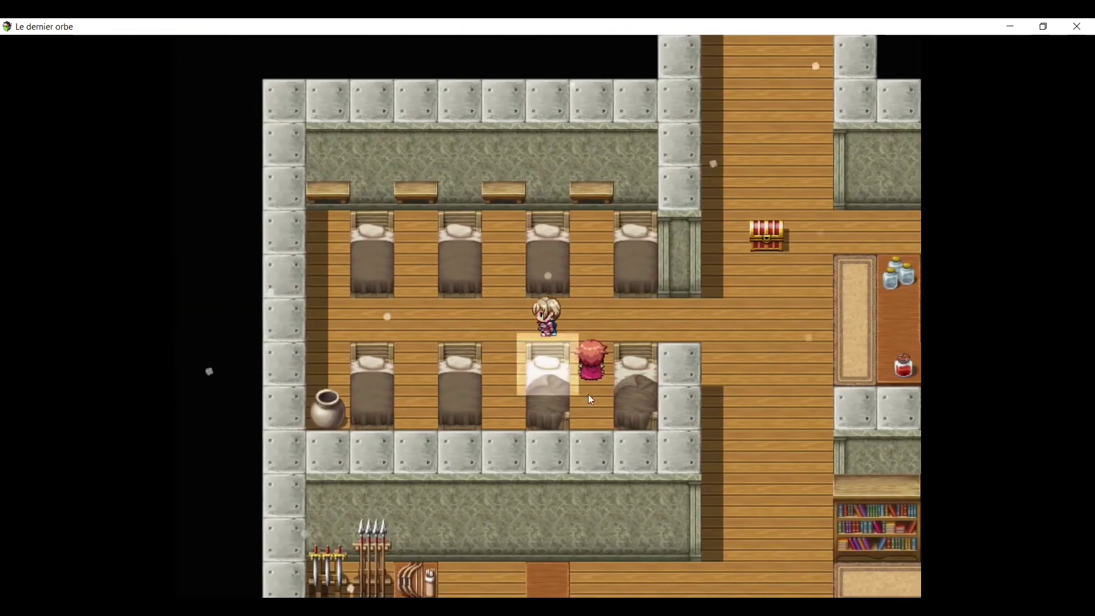
left_click(587, 373)
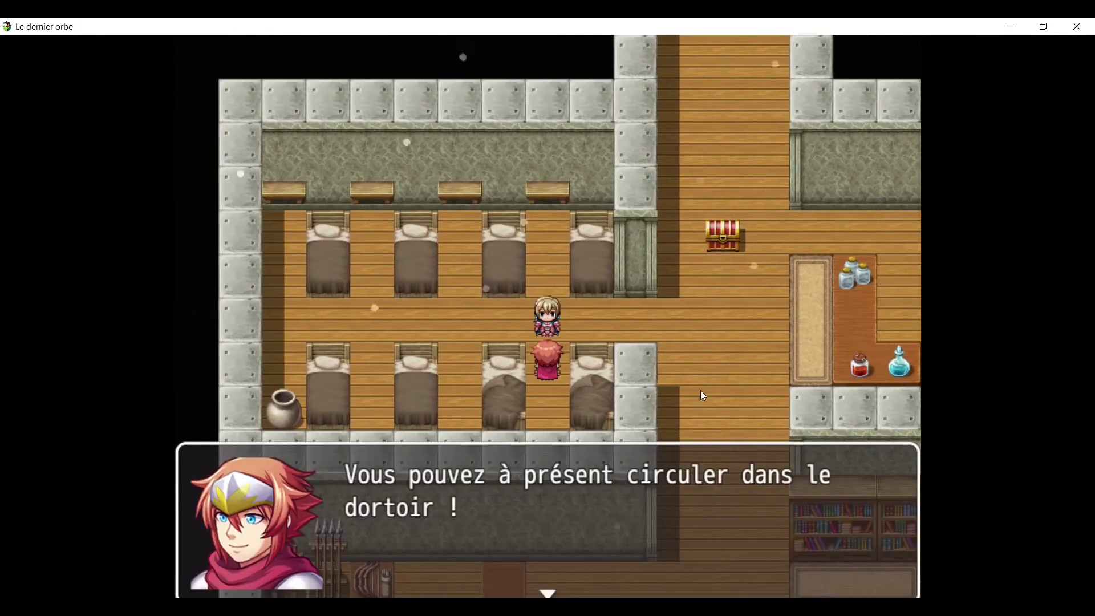
left_click(700, 394)
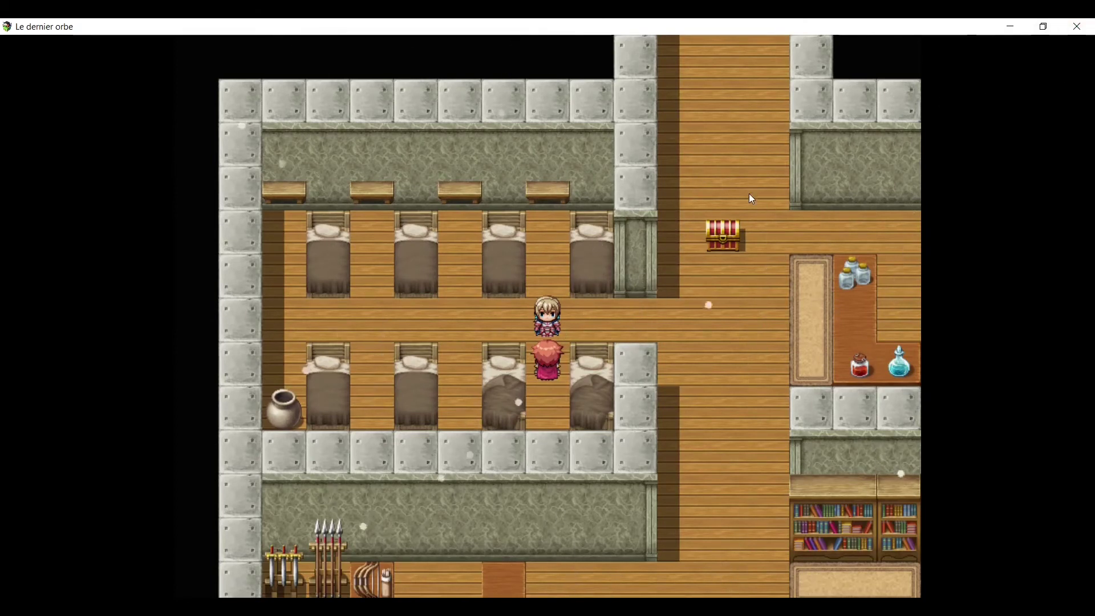
left_click(1076, 26)
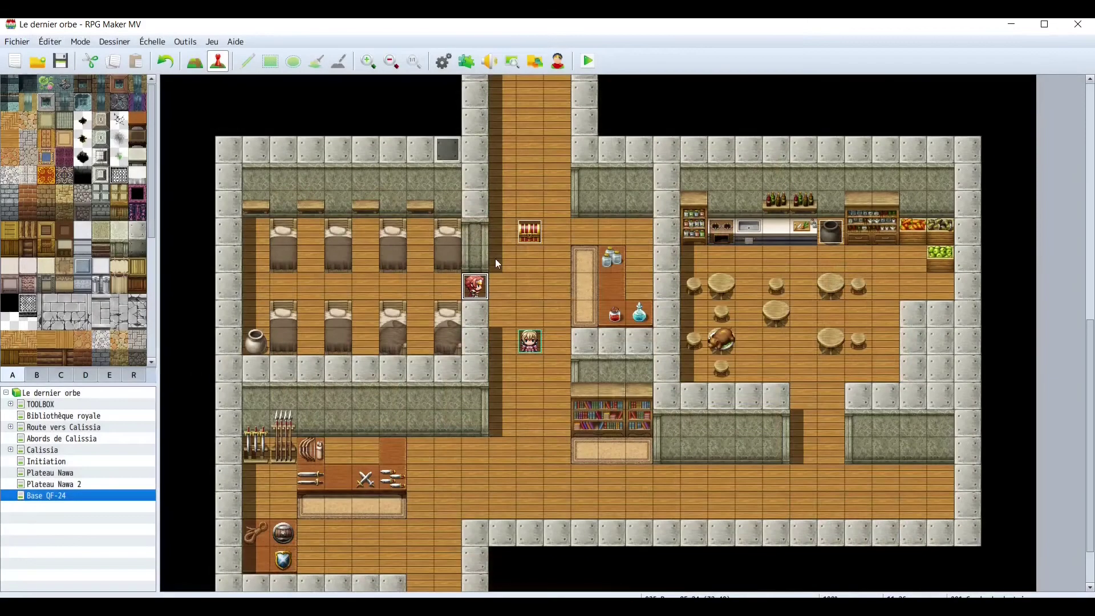
Review the first page of the Garde du dormitory event and the available event commands without adding any.
double_click(478, 292)
left_click(559, 289)
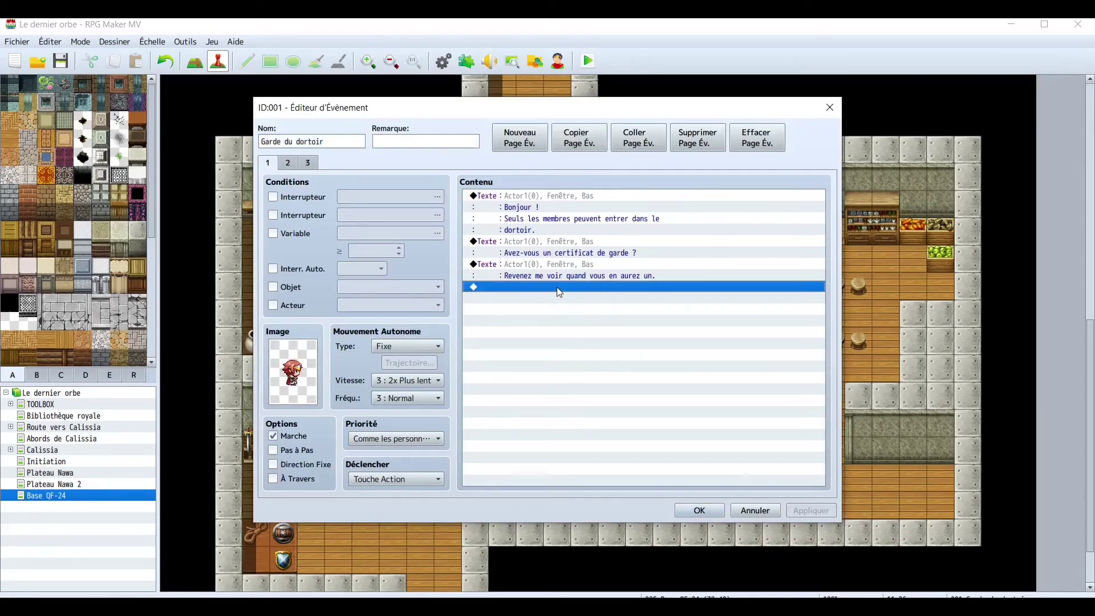
double_click(557, 286)
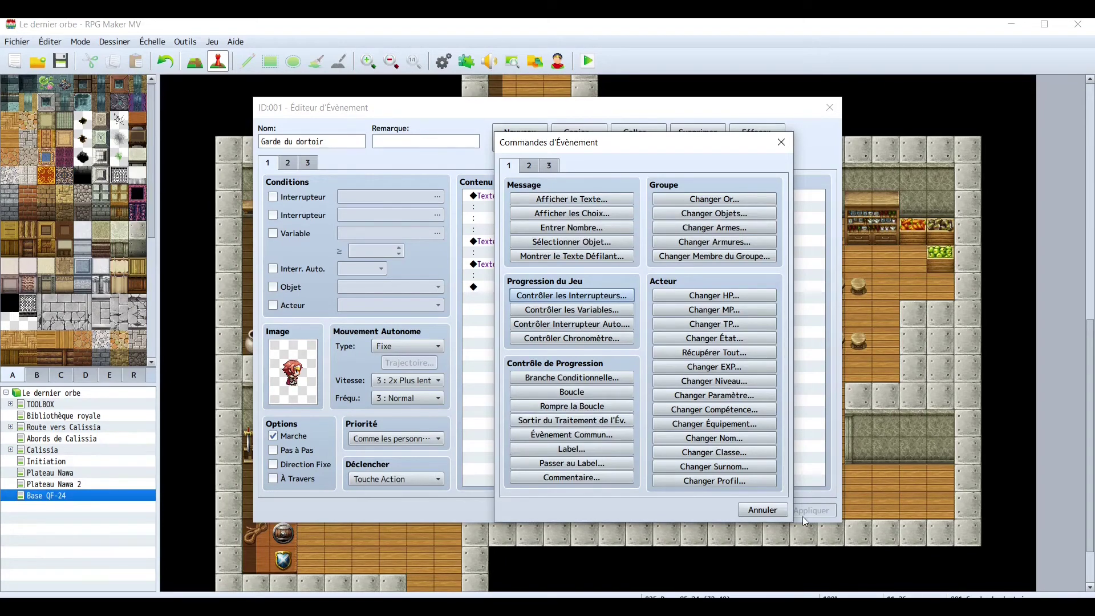
left_click(762, 510)
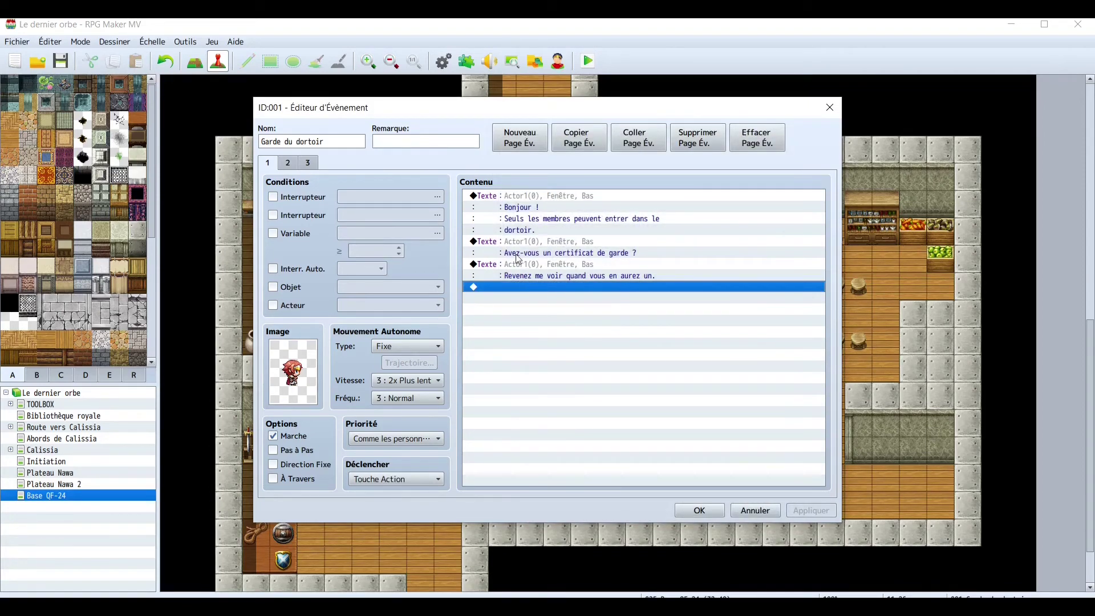
left_click(701, 510)
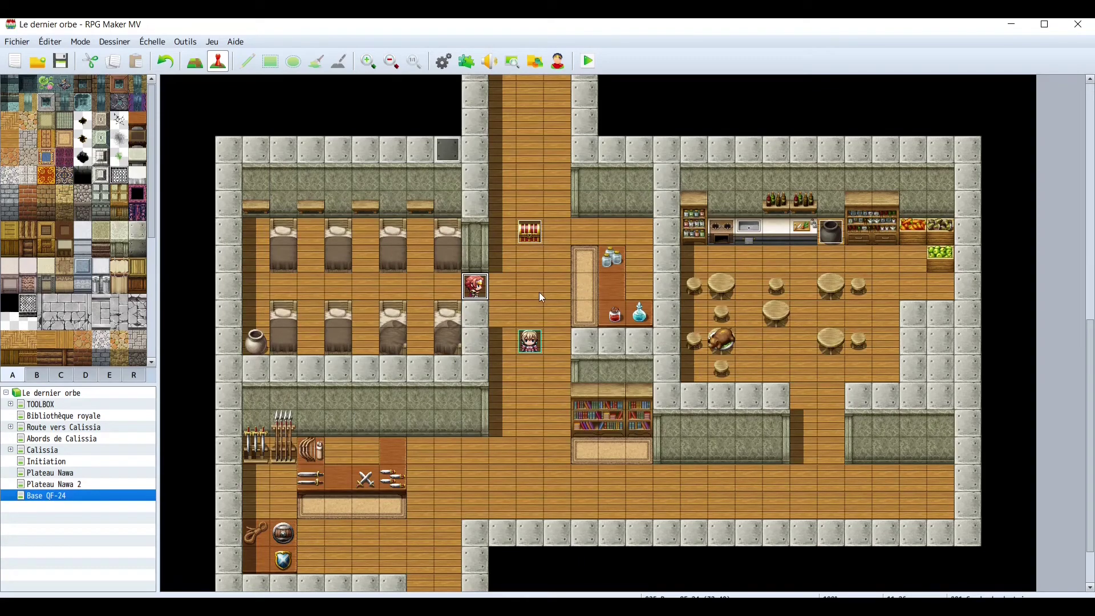
Set the gold given by the corridor treasure chest event to 15000.
double_click(531, 233)
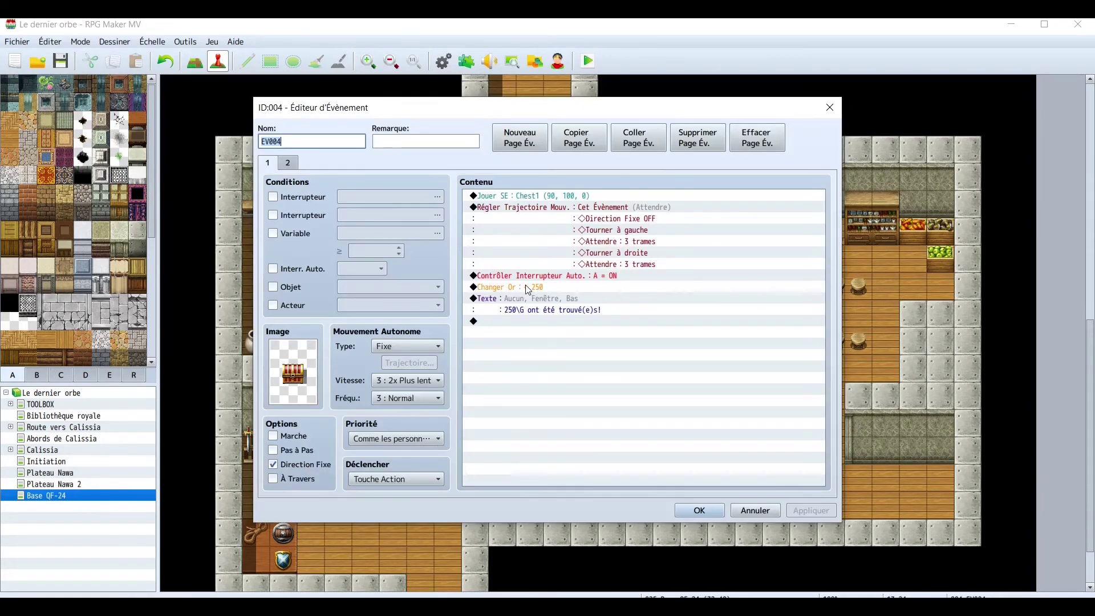
right_click(527, 289)
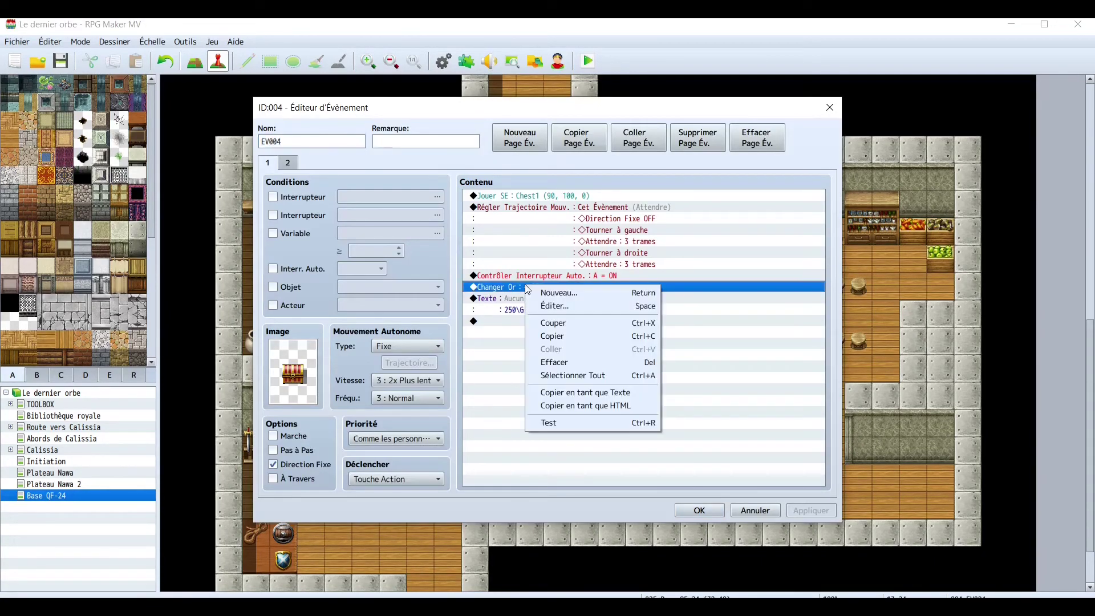
left_click(571, 308)
double_click(650, 346)
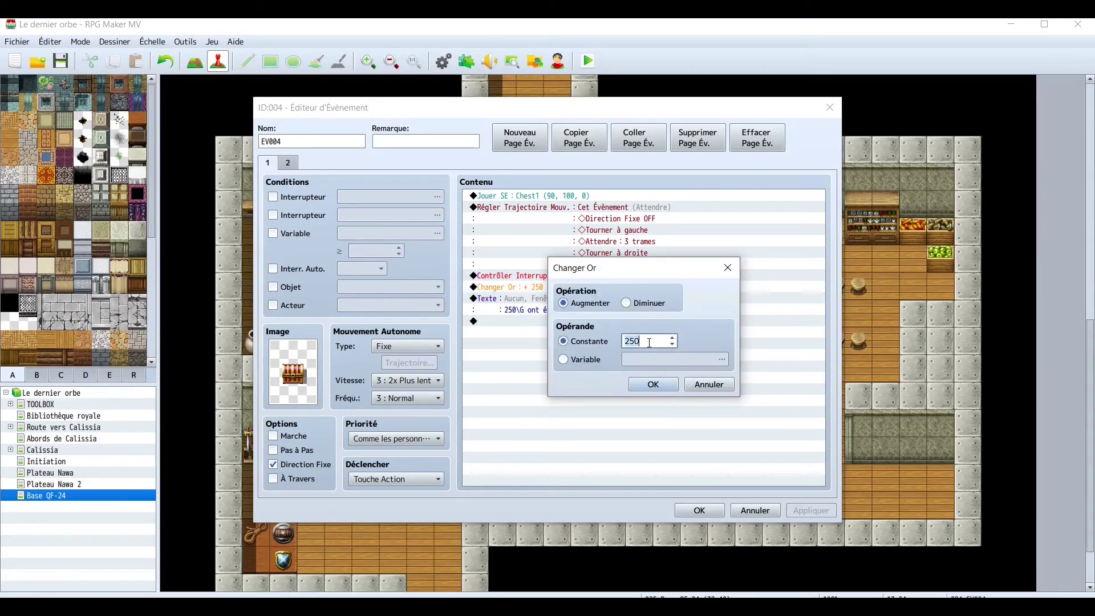
type("50")
key("ctrl+a")
type("0")
left_click(633, 384)
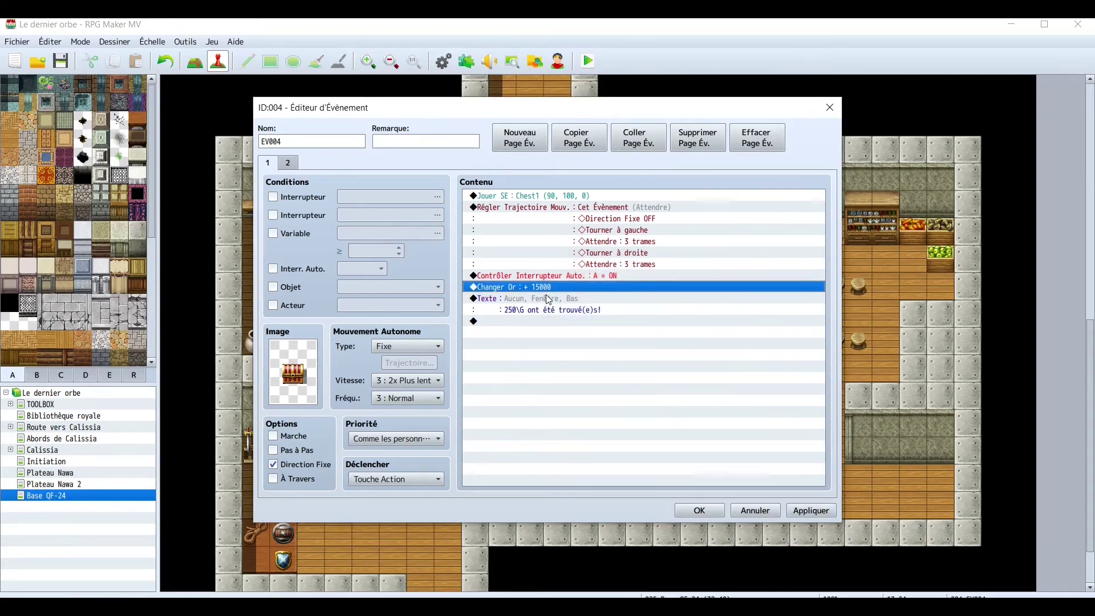
Change the amount in the chest's found-gold message to 15000\G and confirm the event changes.
double_click(537, 298)
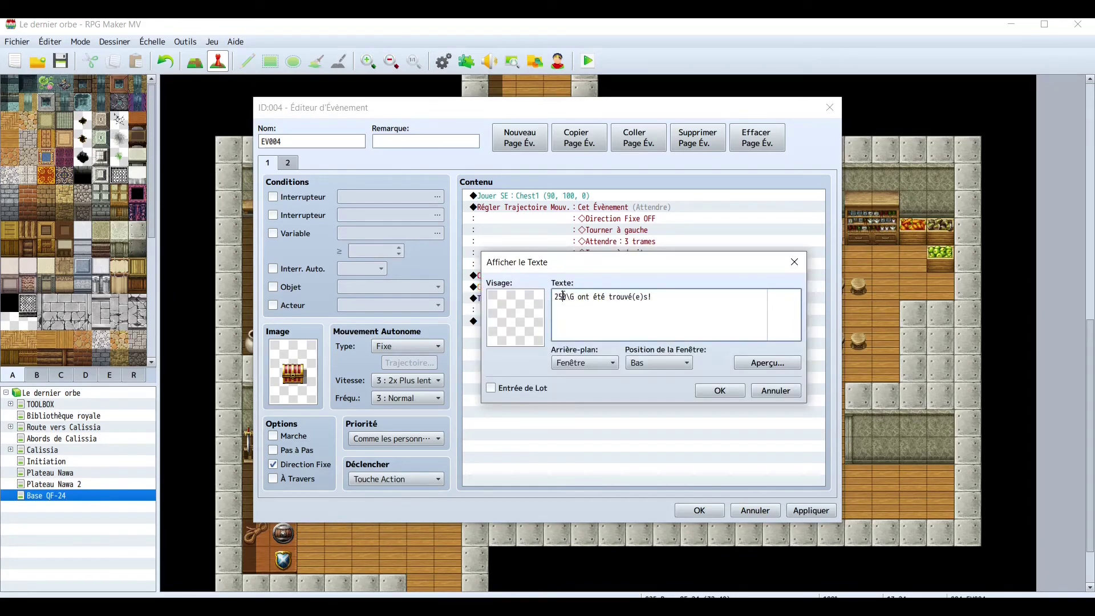
key("Delete")
key("Delete")
type("1500")
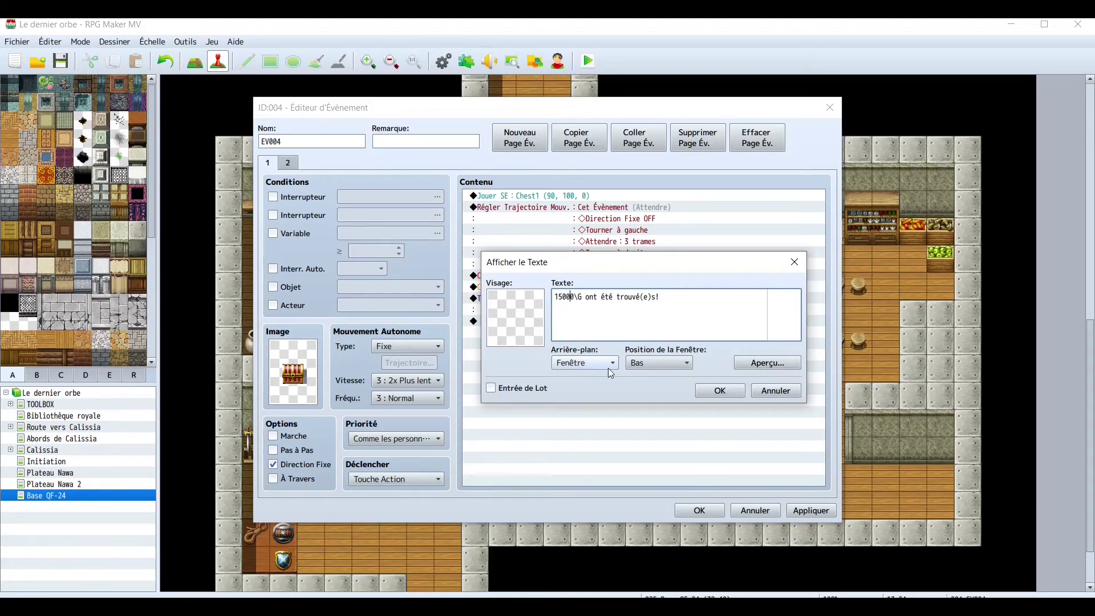
left_click(729, 391)
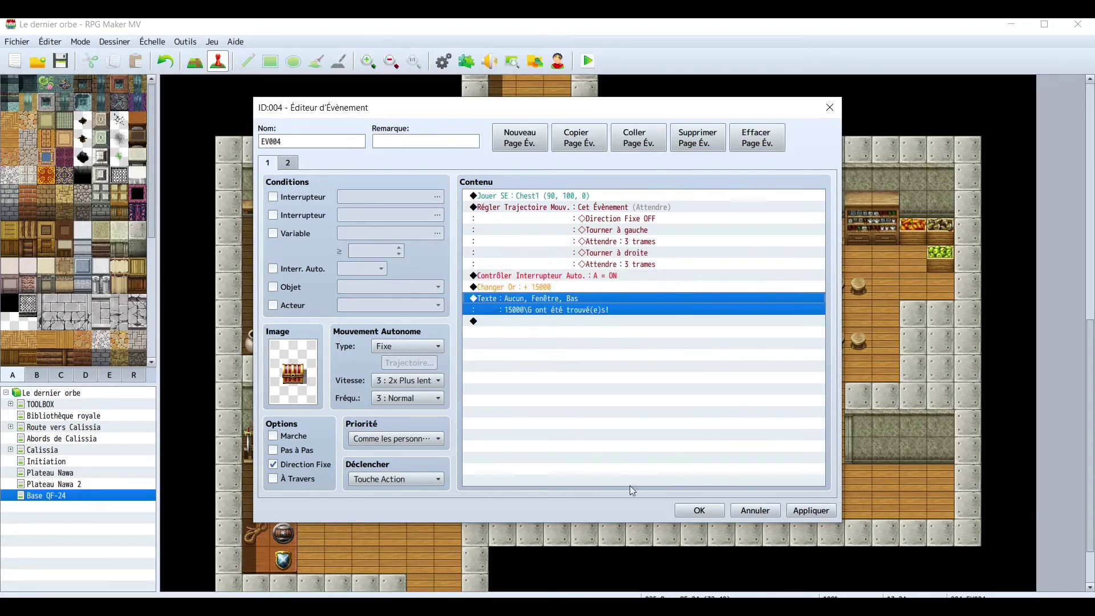
left_click(699, 510)
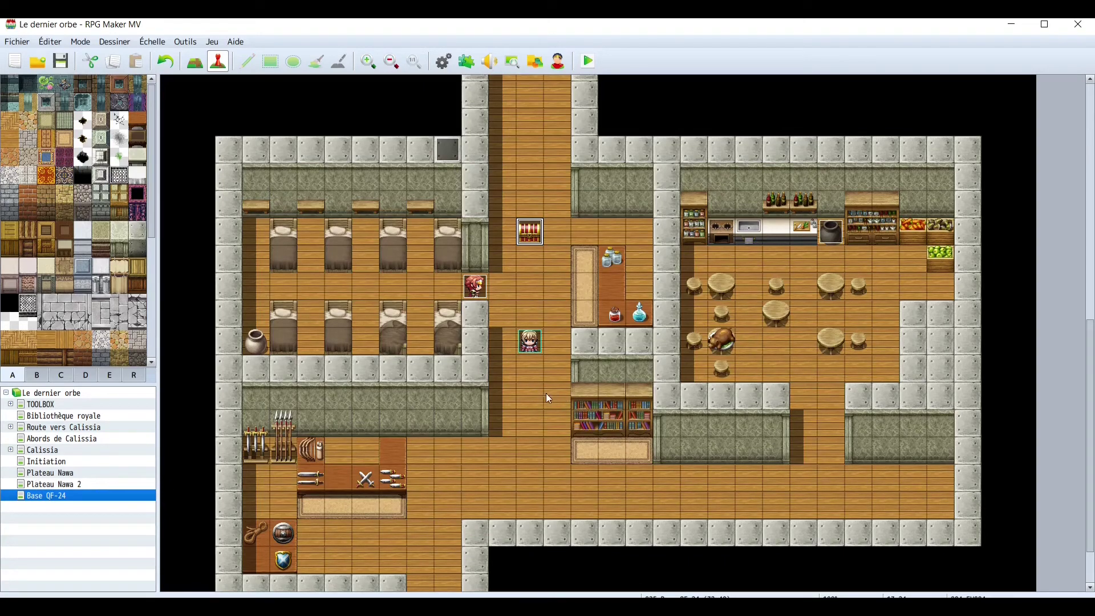
right_click(525, 397)
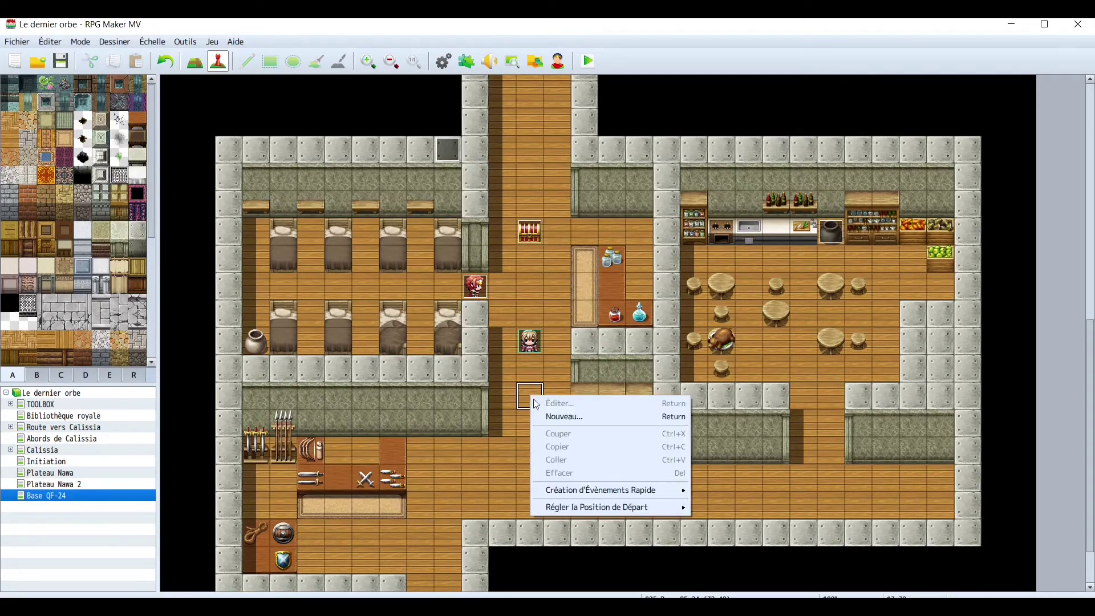
mouse_move(640, 506)
mouse_move(664, 490)
left_click(742, 441)
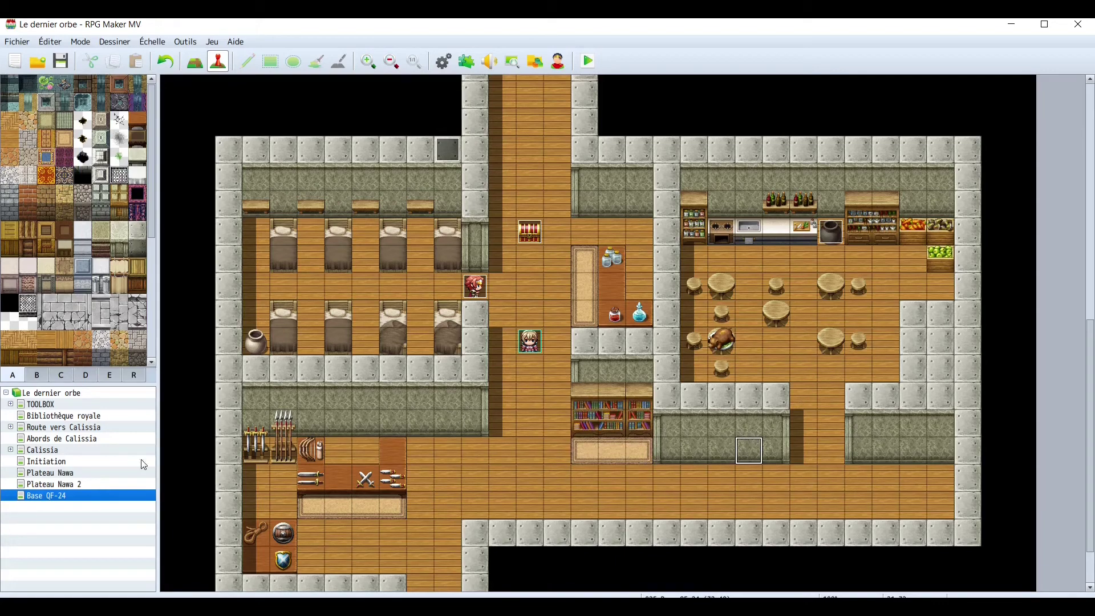
Start a quick door event on the dirt path of the Route vers Calissia map, using the panelled brown door from !Door1.
left_click(57, 428)
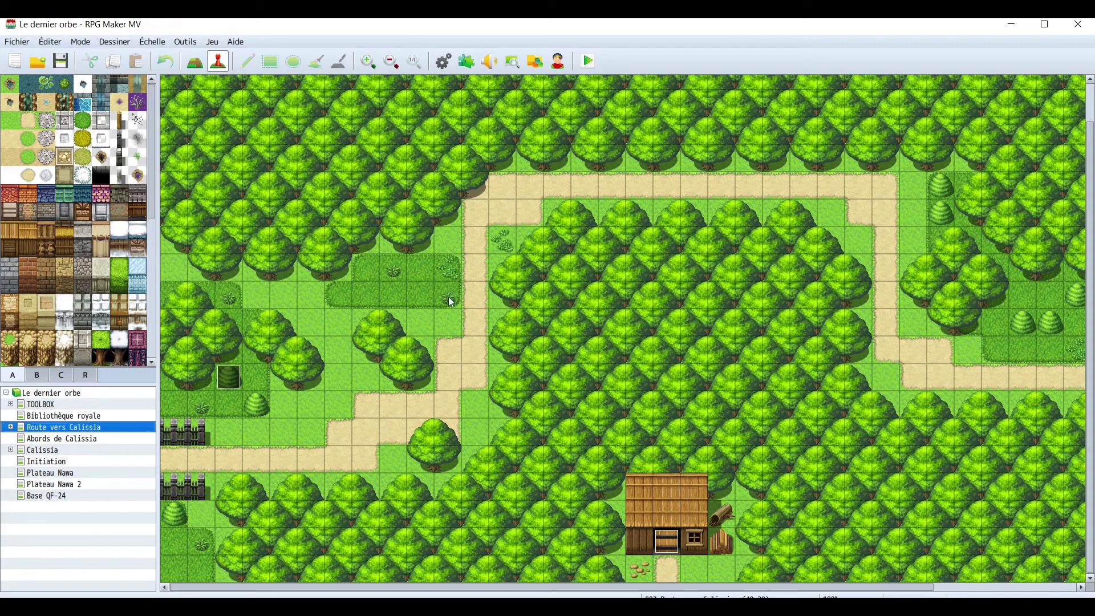
right_click(478, 273)
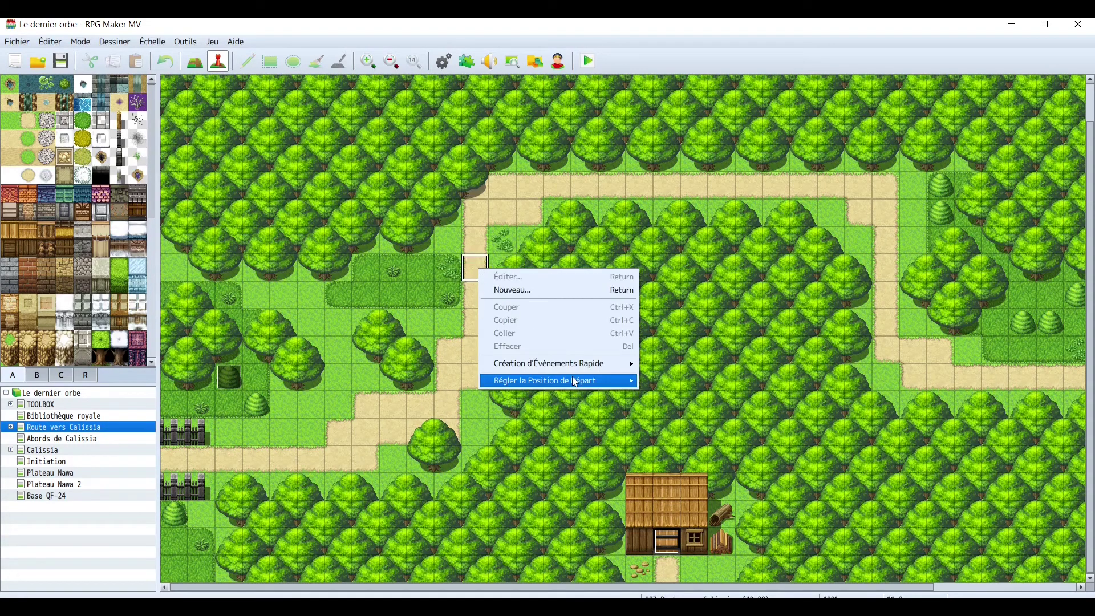
mouse_move(574, 379)
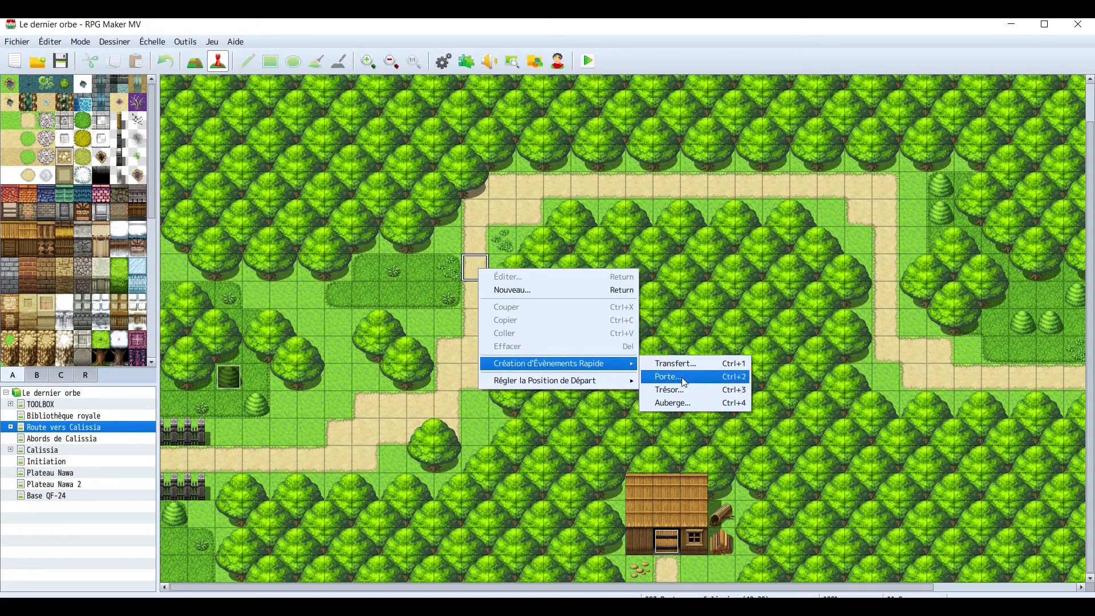
left_click(682, 376)
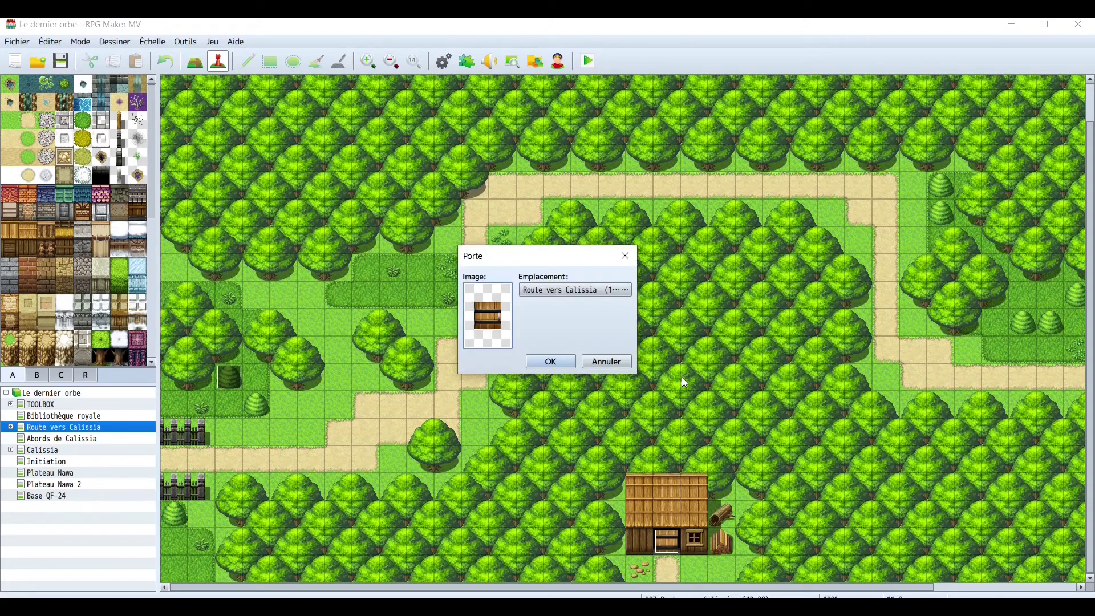
double_click(484, 317)
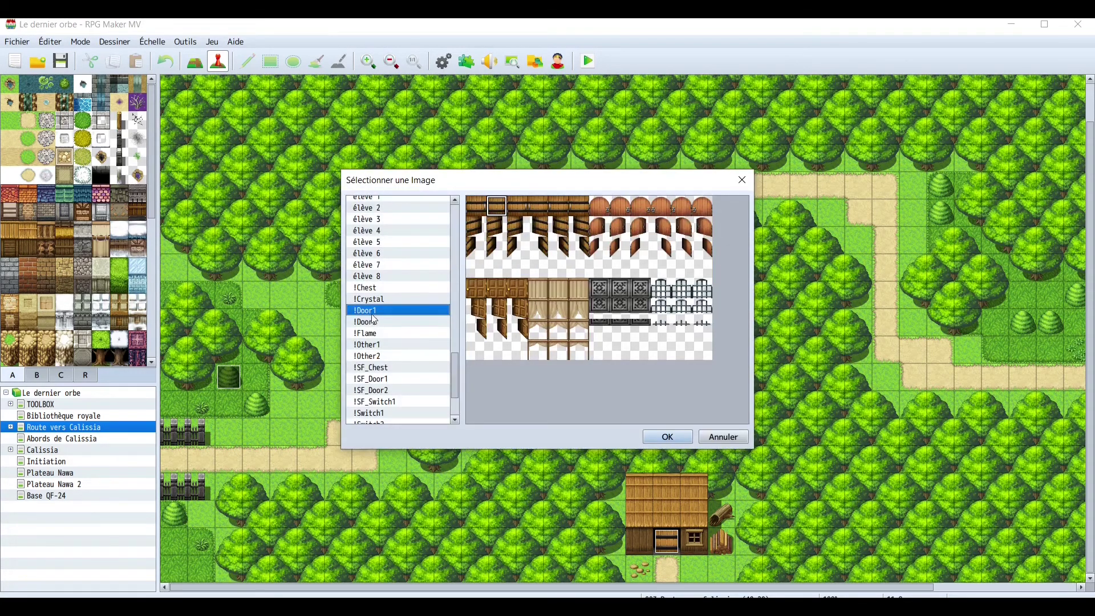
left_click(518, 287)
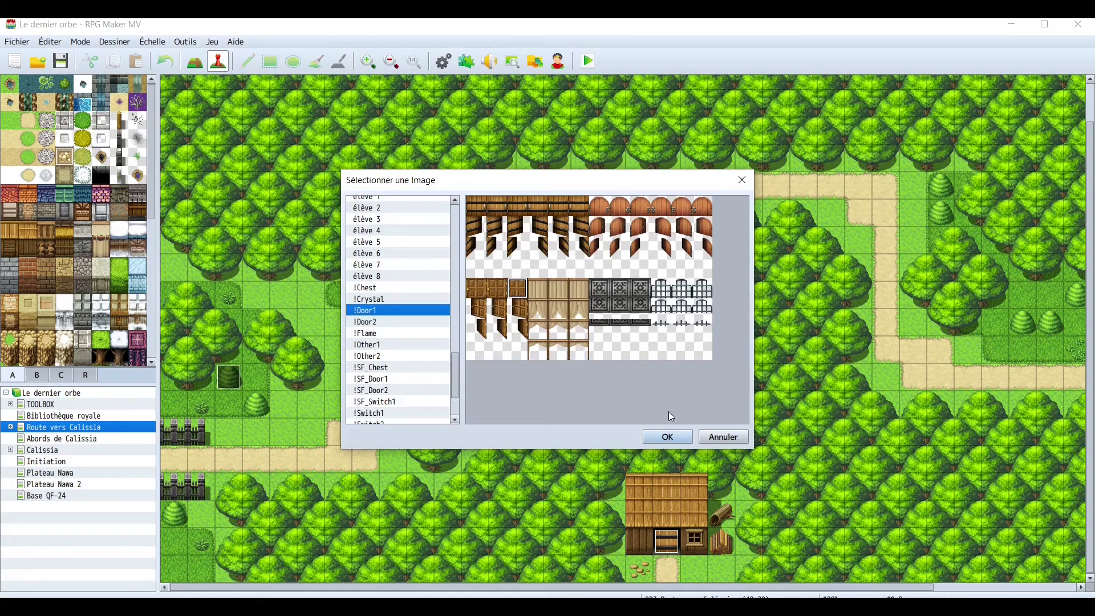
left_click(681, 436)
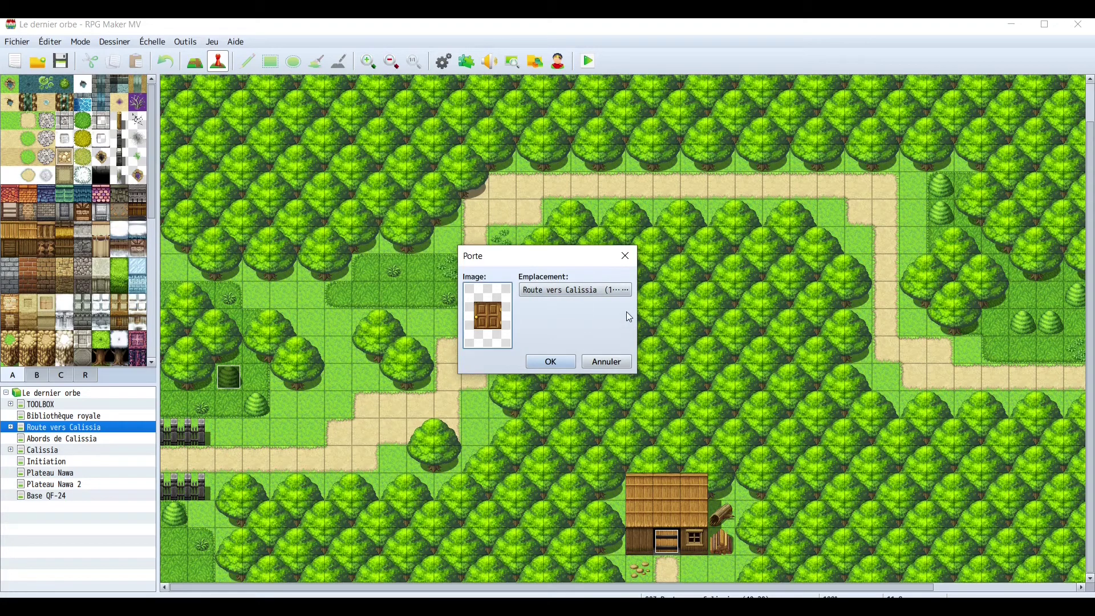
Try the entrance of Maison 1 under Calissia as the door's destination, then discard the door event.
left_click(627, 292)
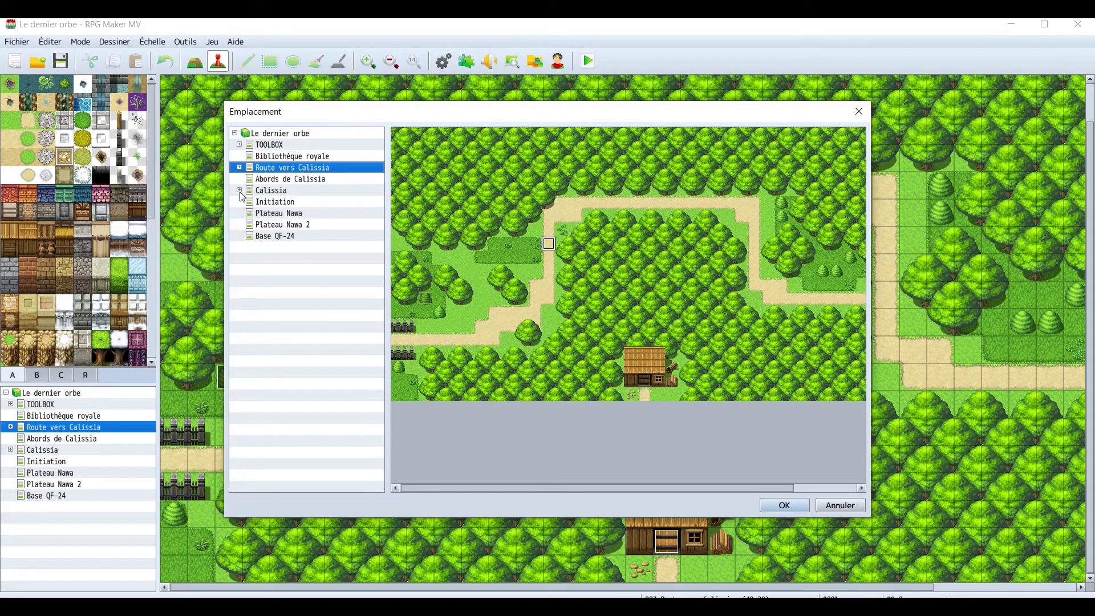
double_click(243, 192)
left_click(279, 201)
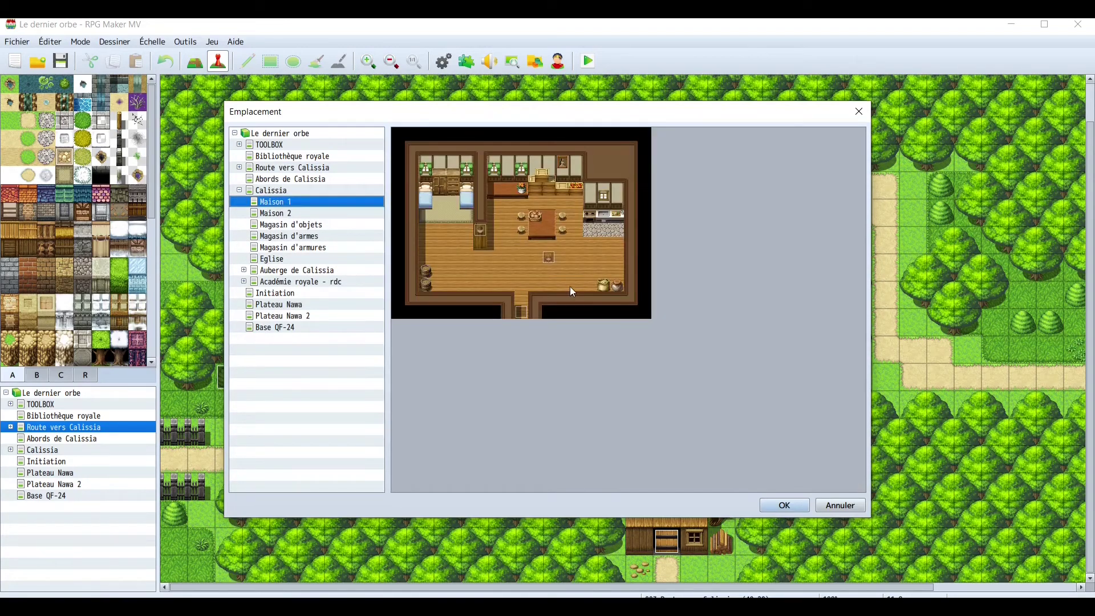
left_click(524, 314)
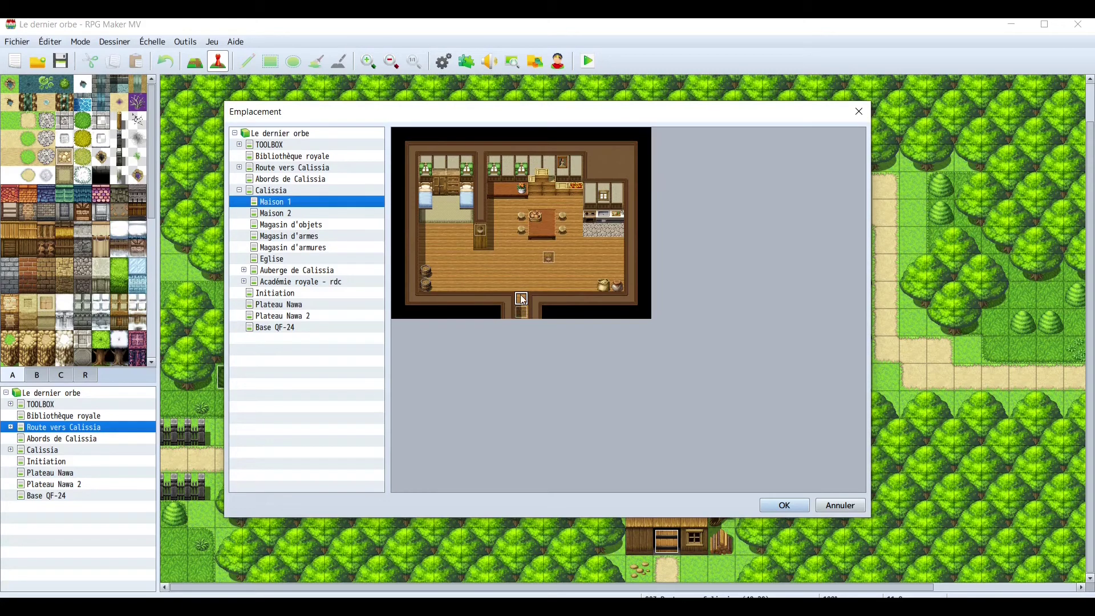
left_click(839, 504)
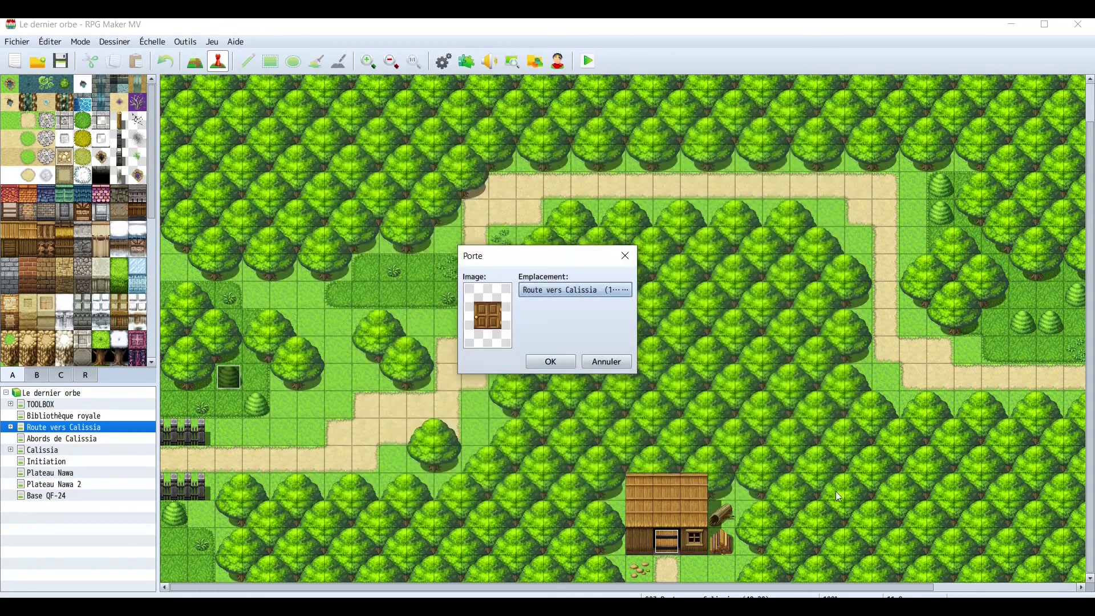
left_click(607, 365)
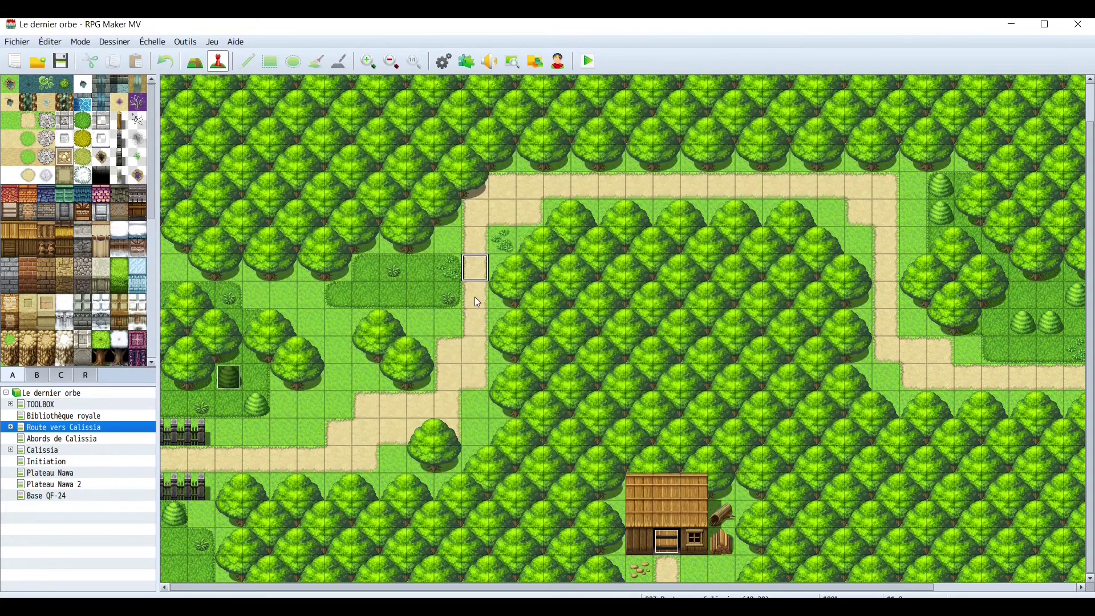
left_click(478, 300)
Open the Base QF-24 map and view the quick event types available for a corridor tile.
left_click(62, 495)
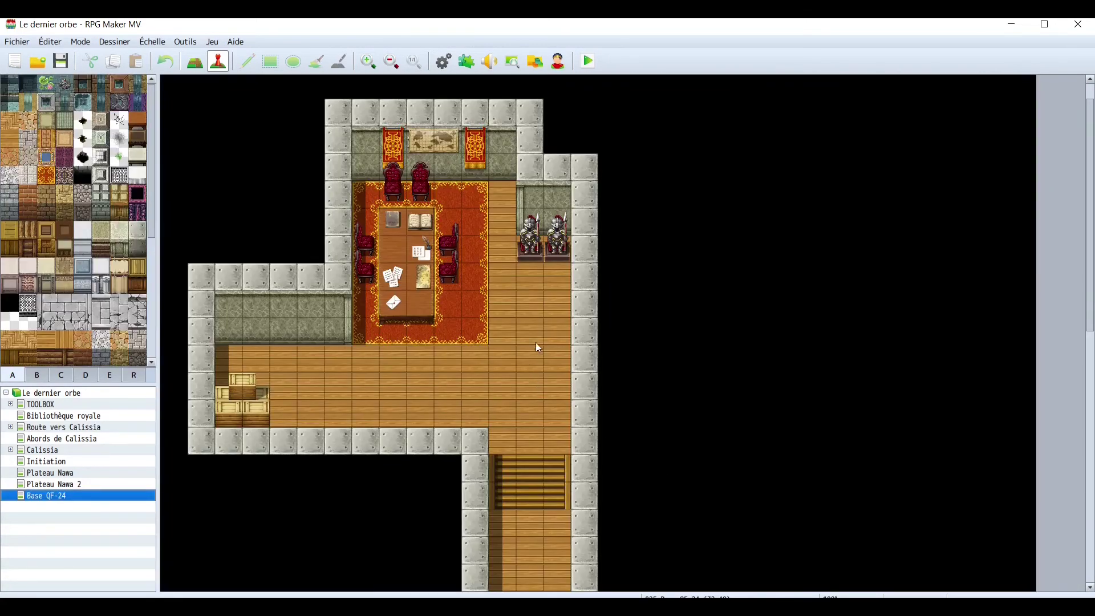
scroll(590, 439, "down", 4)
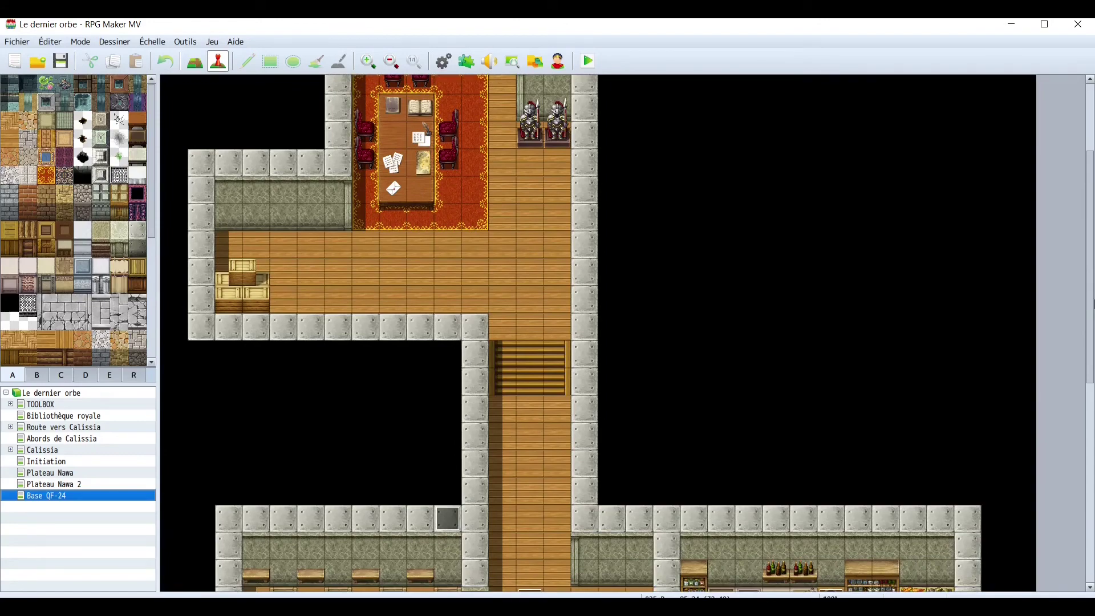
left_click_drag(1089, 301, 1077, 495)
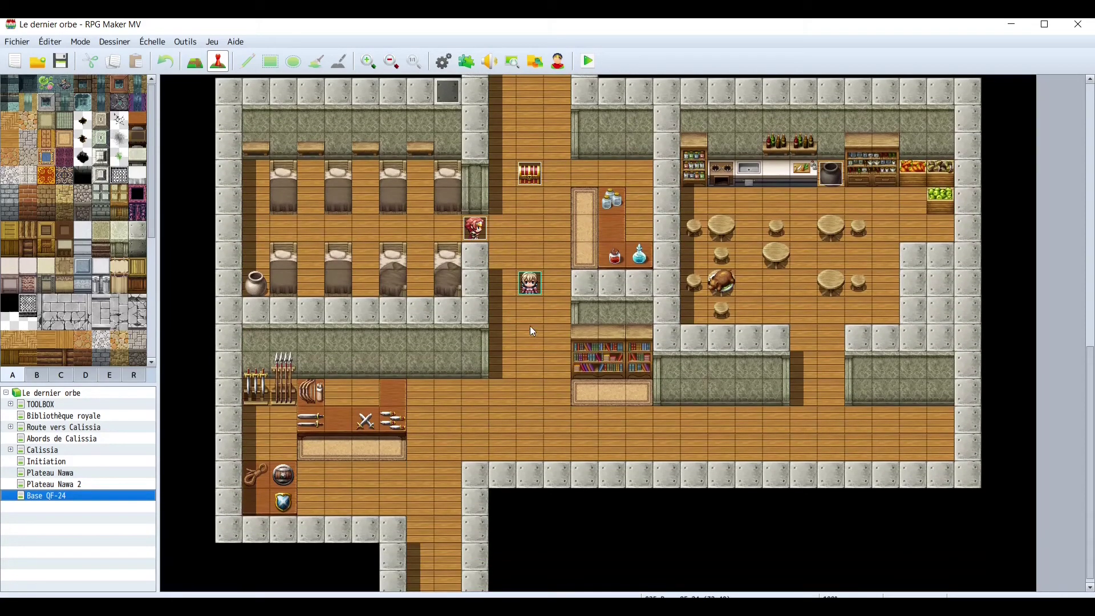
right_click(527, 341)
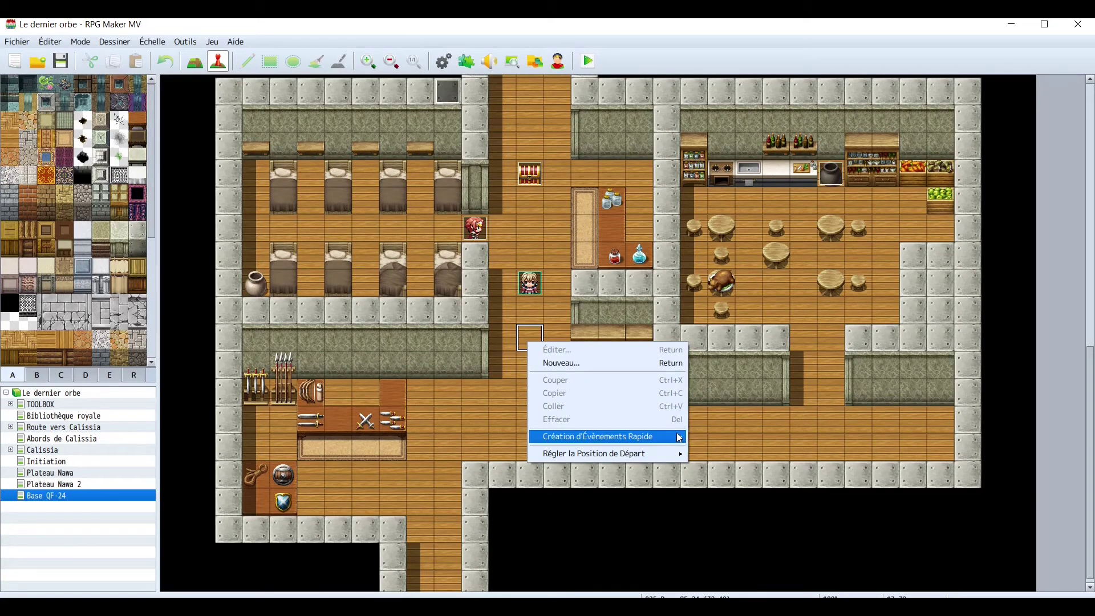
mouse_move(680, 438)
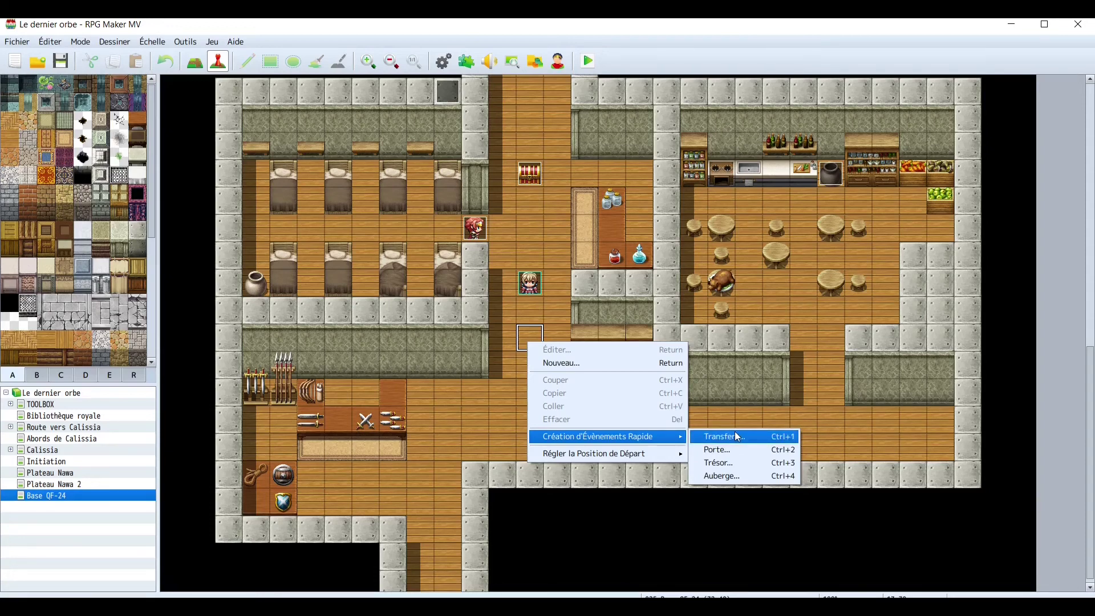
left_click(552, 194)
scroll(629, 384, "up", 5)
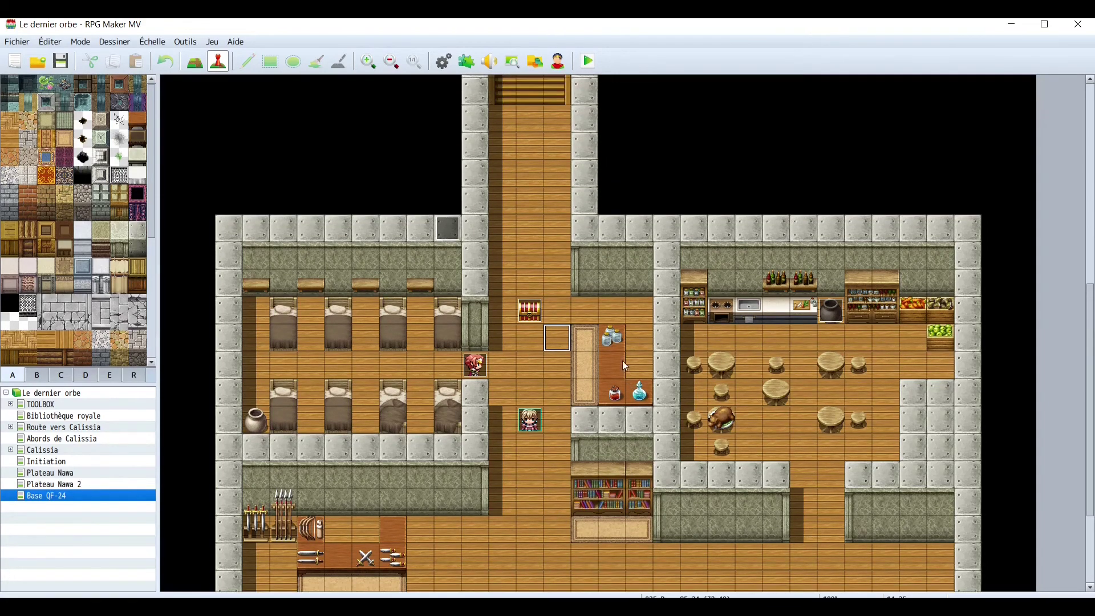
scroll(628, 328, "up", 1)
Place a wall tile on each side of the corridor below the stairs and cover the stair area above with a copied black block.
left_click(194, 61)
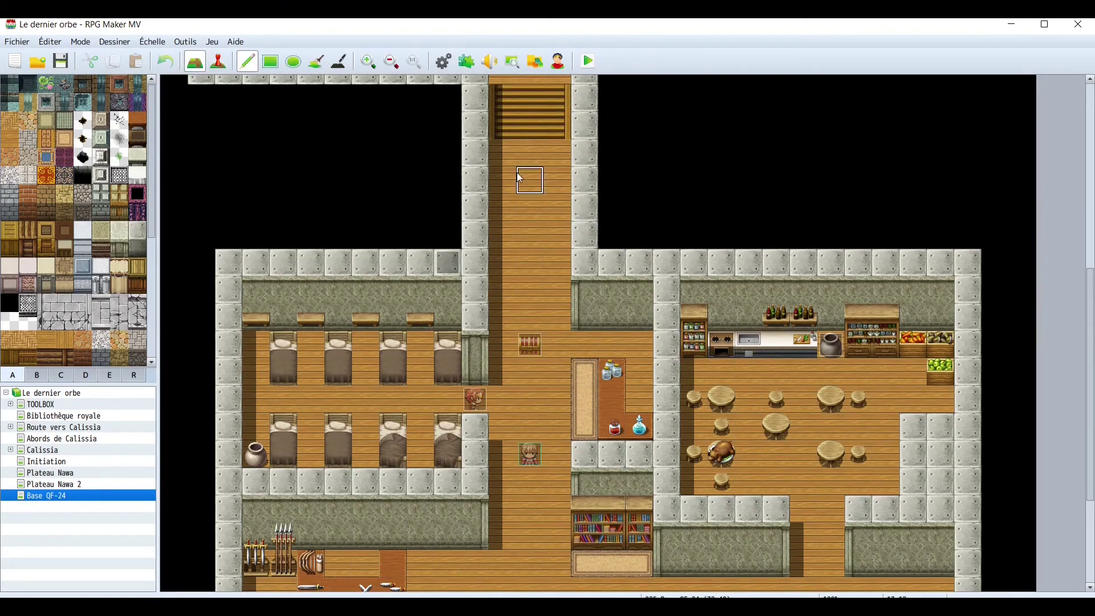
left_click(496, 213)
left_click(563, 209)
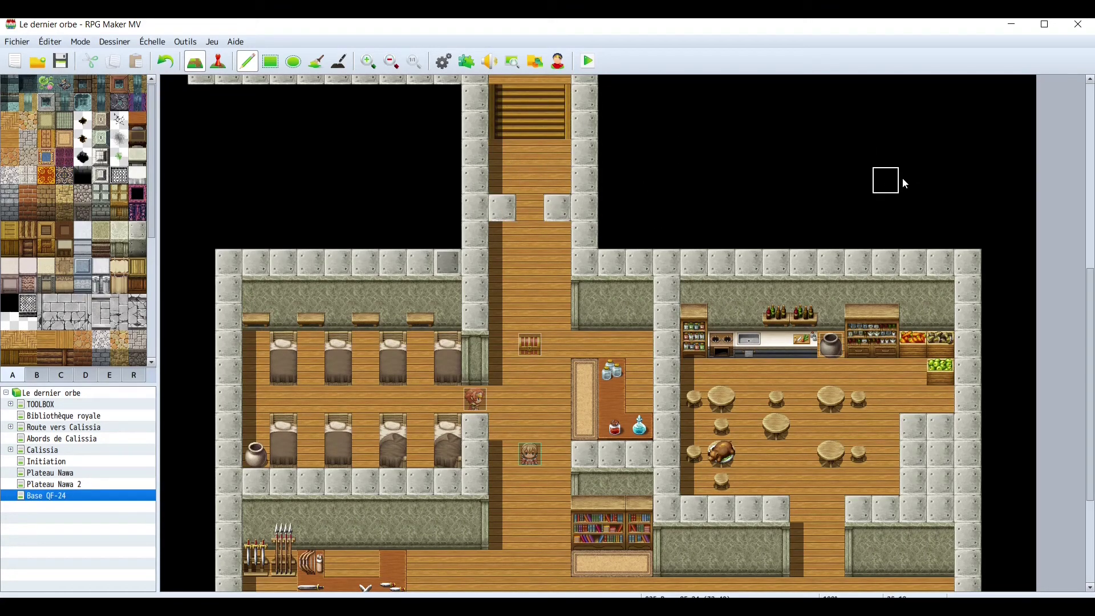
right_click_drag(906, 178, 715, 118)
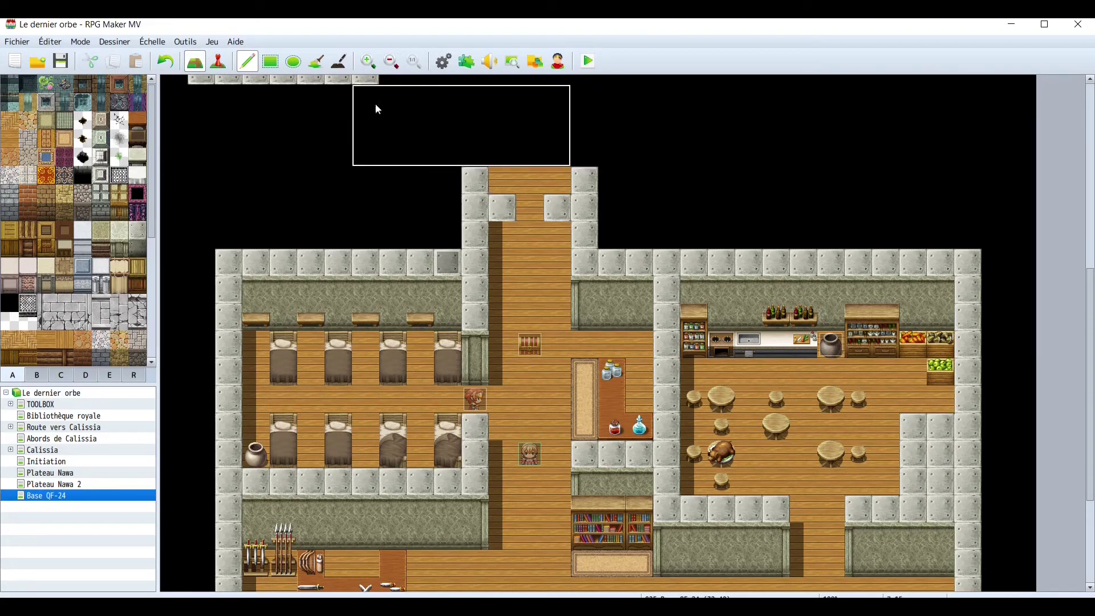
left_click(487, 122)
scroll(539, 368, "down", 2)
scroll(512, 327, "down", 3)
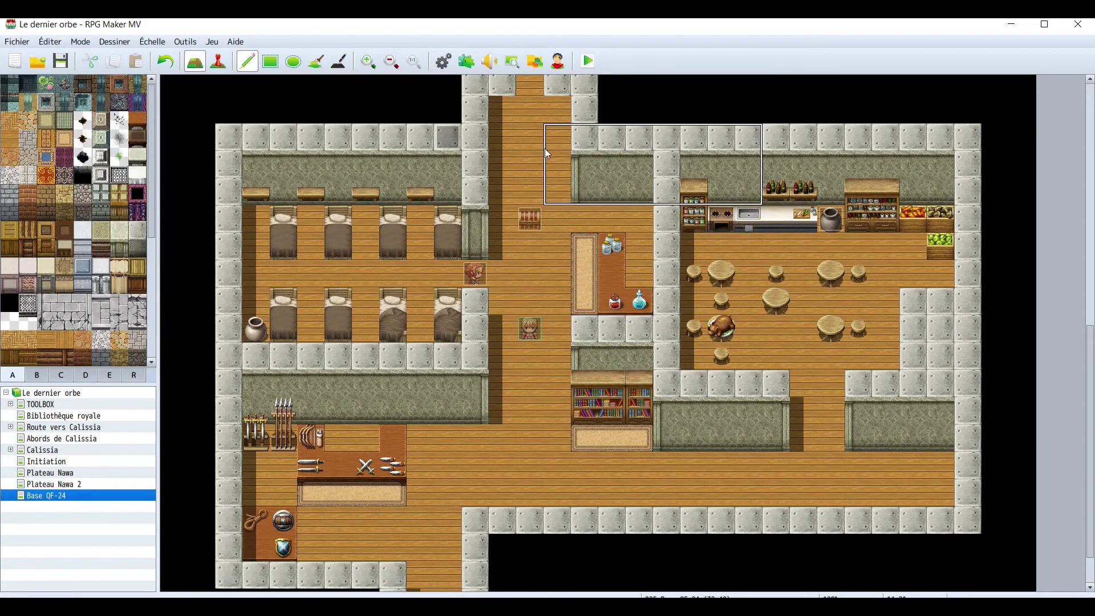
scroll(545, 150, "up", 1)
left_click(534, 91)
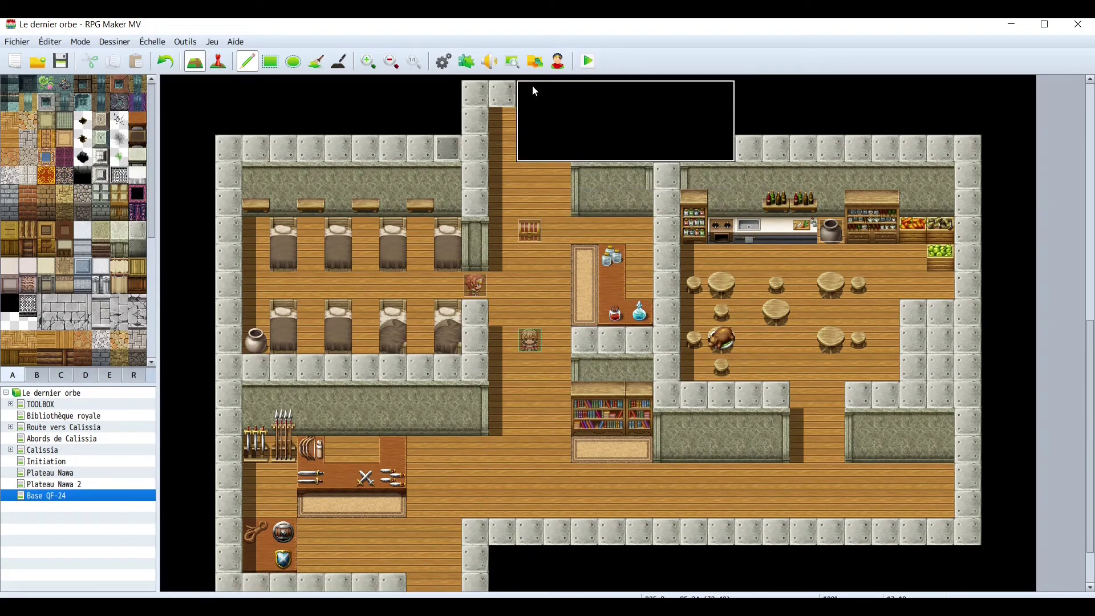
left_click(165, 61)
Start a quick transfer event on the corridor opening between the new wall tiles, then cancel it.
left_click(219, 61)
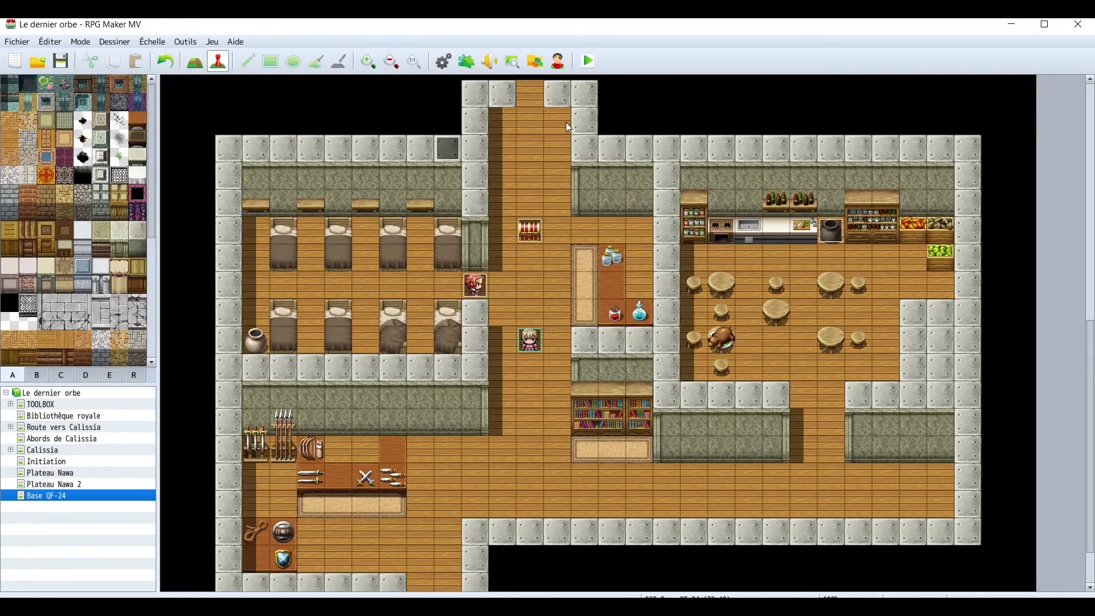
right_click(532, 90)
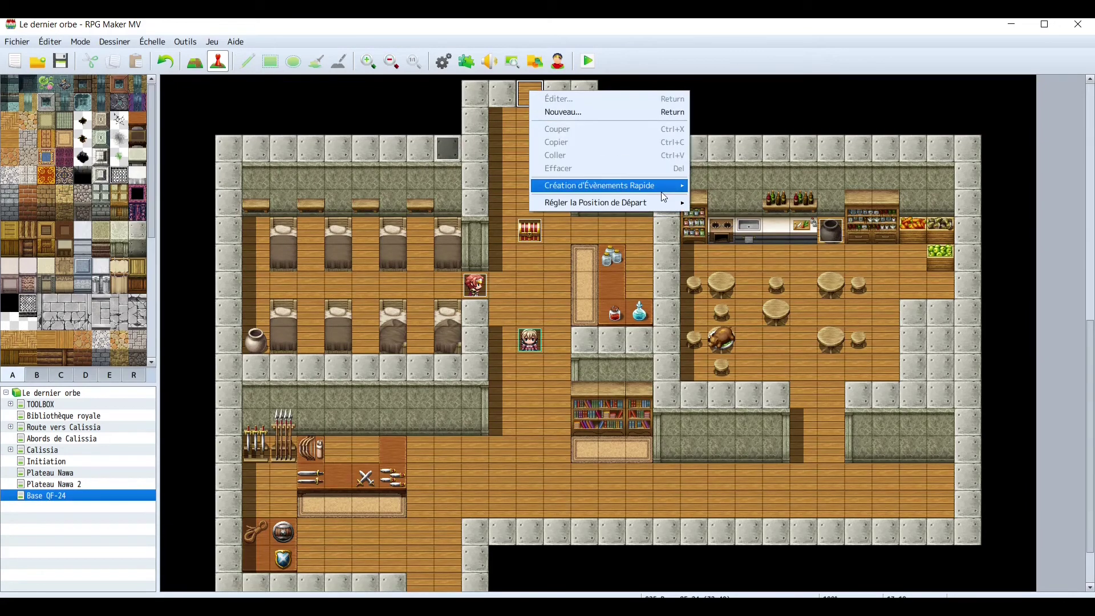
mouse_move(685, 187)
left_click(755, 184)
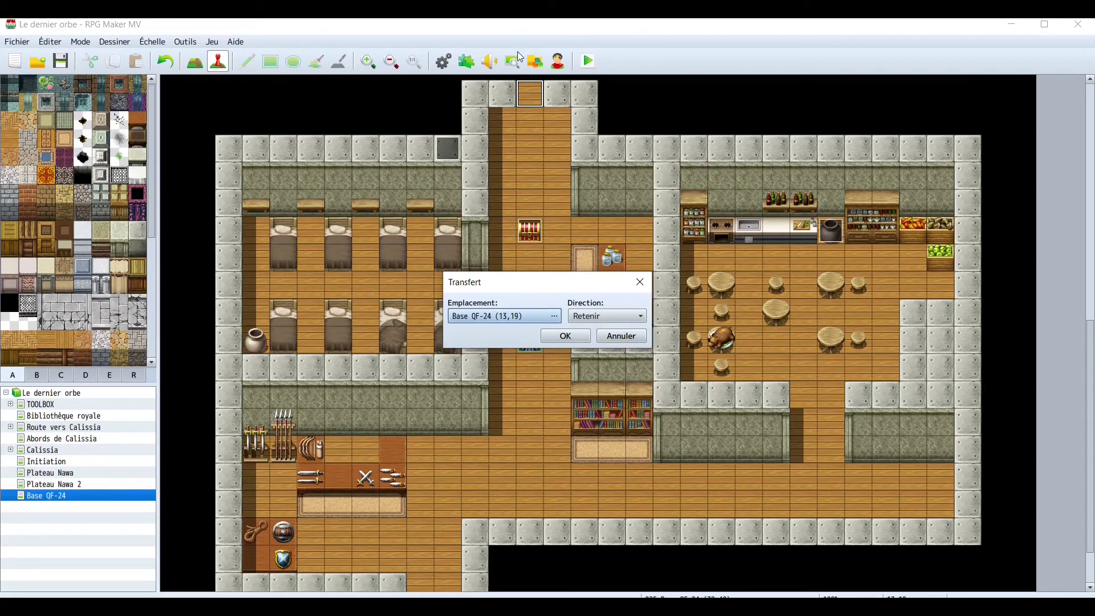
left_click(620, 336)
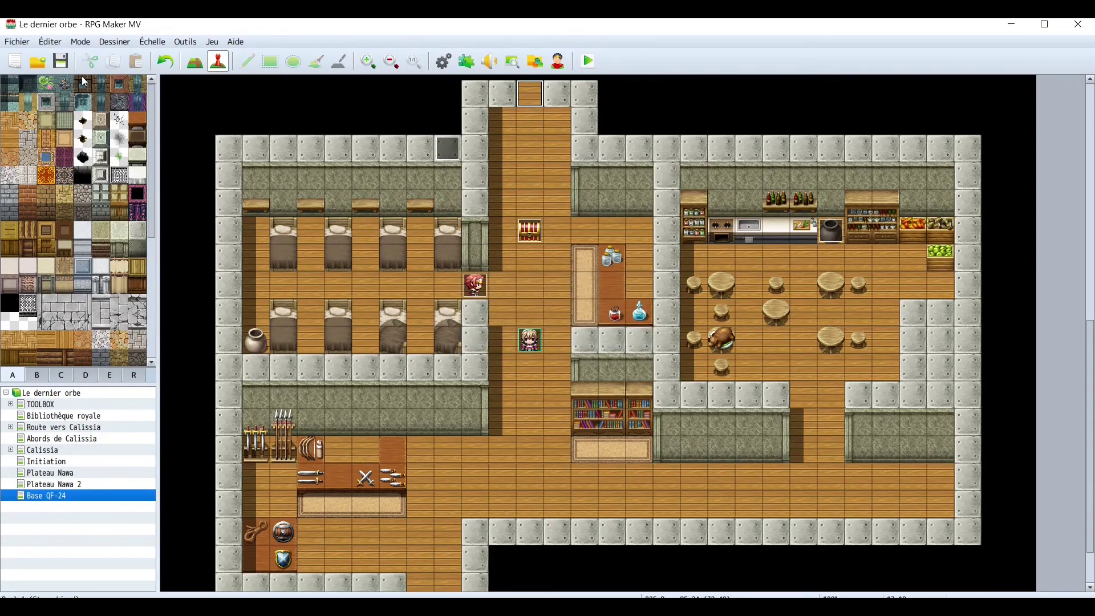
scroll(89, 347, "down", 6)
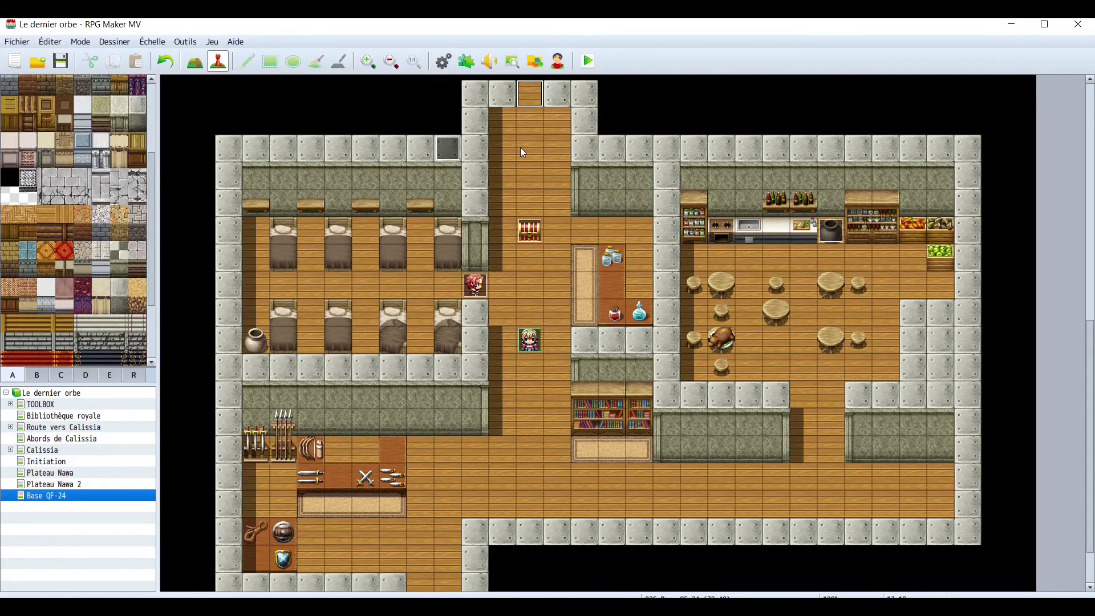
scroll(520, 132, "down", 1)
scroll(570, 130, "down", 2)
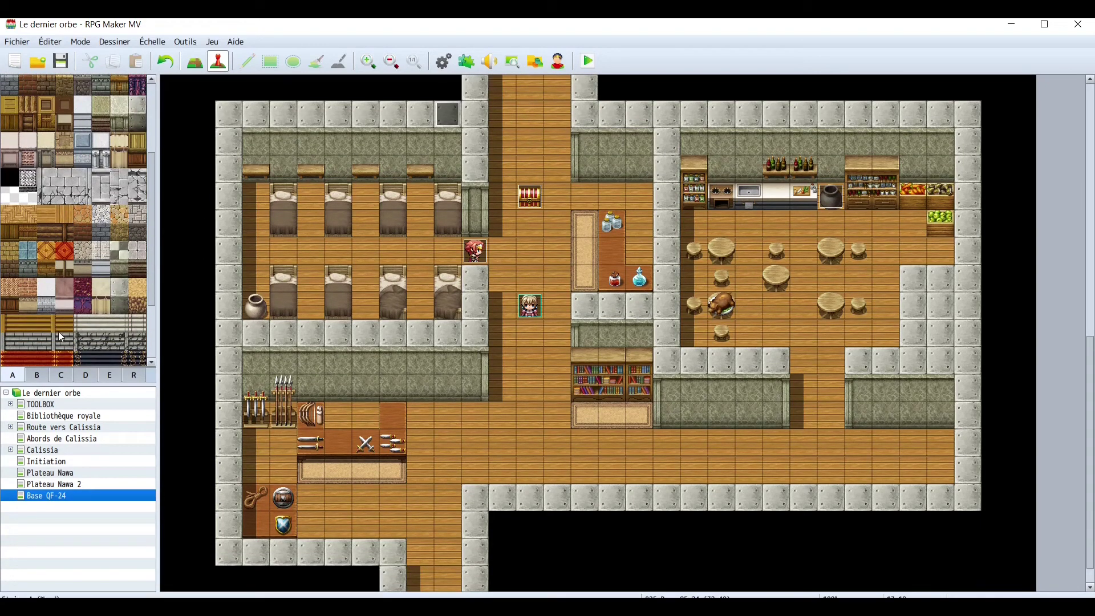
scroll(61, 323, "down", 2)
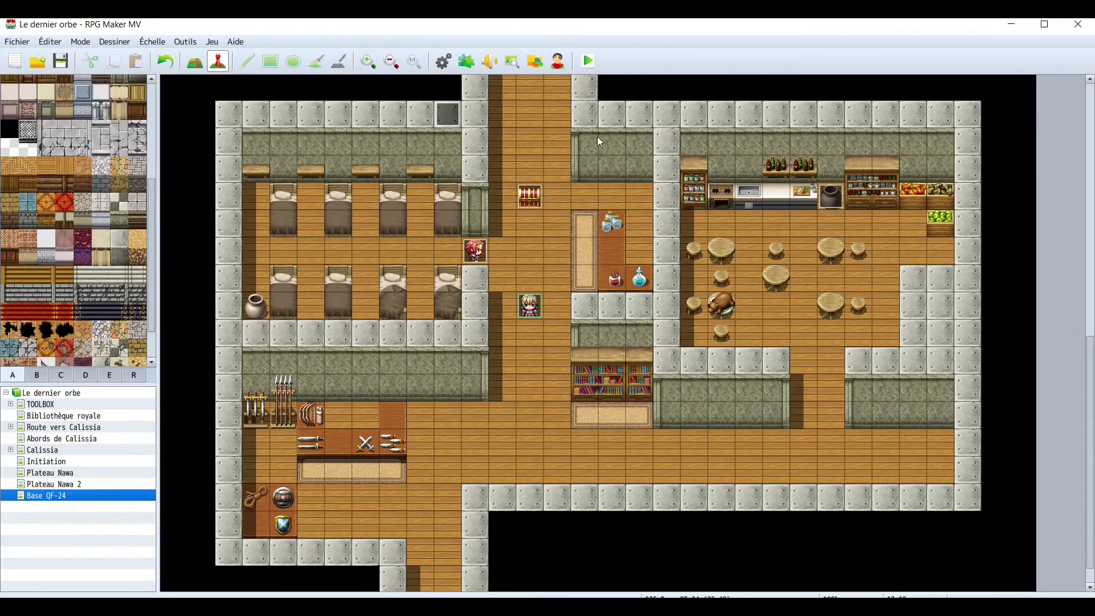
Try a Transfer Player command in a new blank event on the corridor opening, then discard the command and the event.
scroll(587, 254, "up", 3)
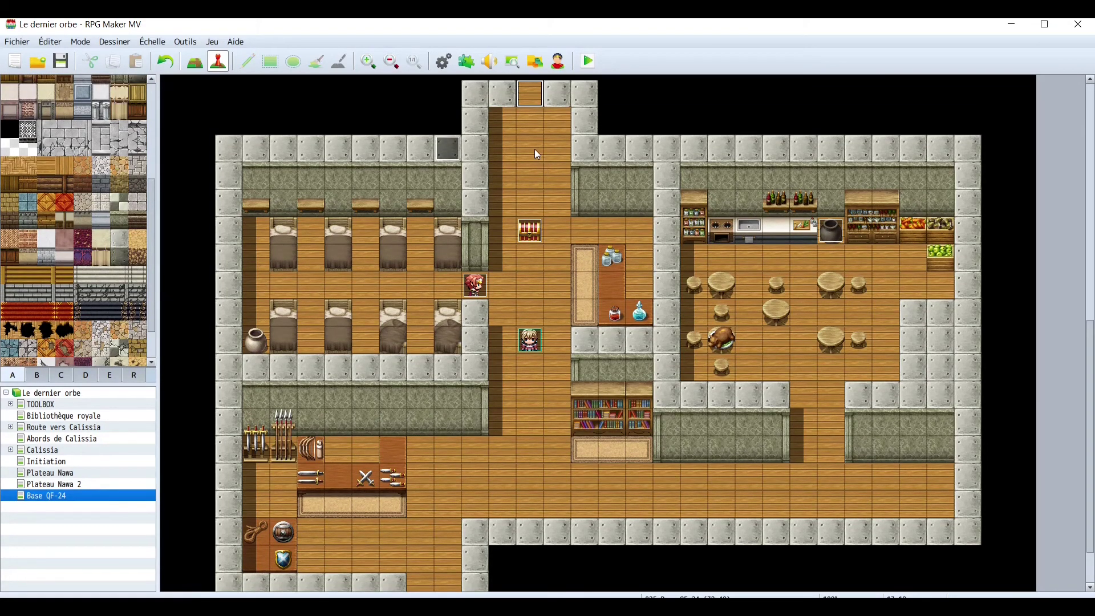
double_click(531, 98)
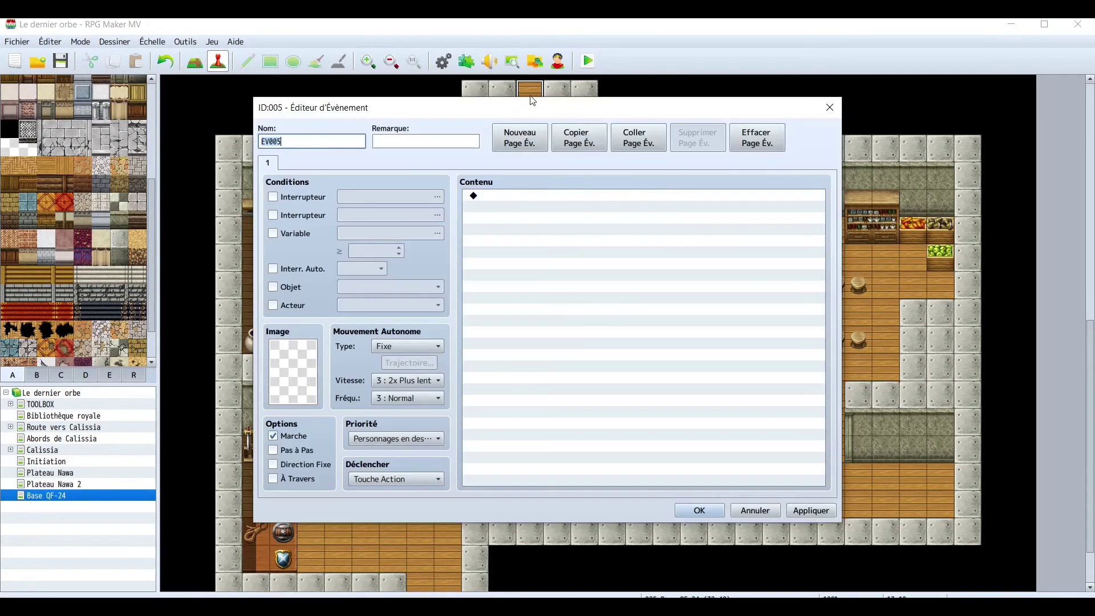
left_click(528, 200)
double_click(530, 203)
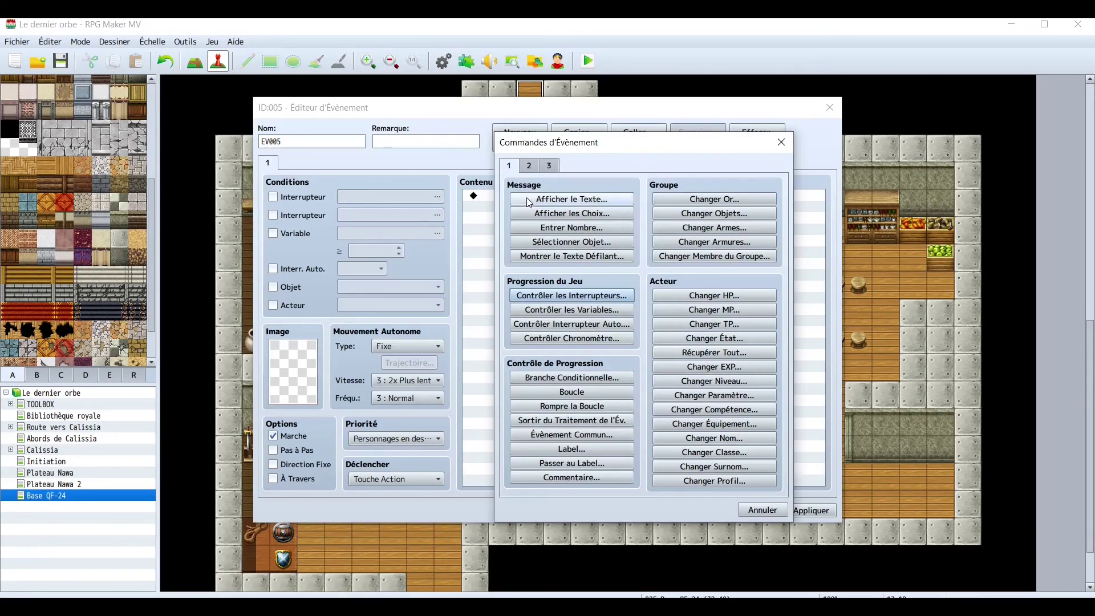
left_click(532, 167)
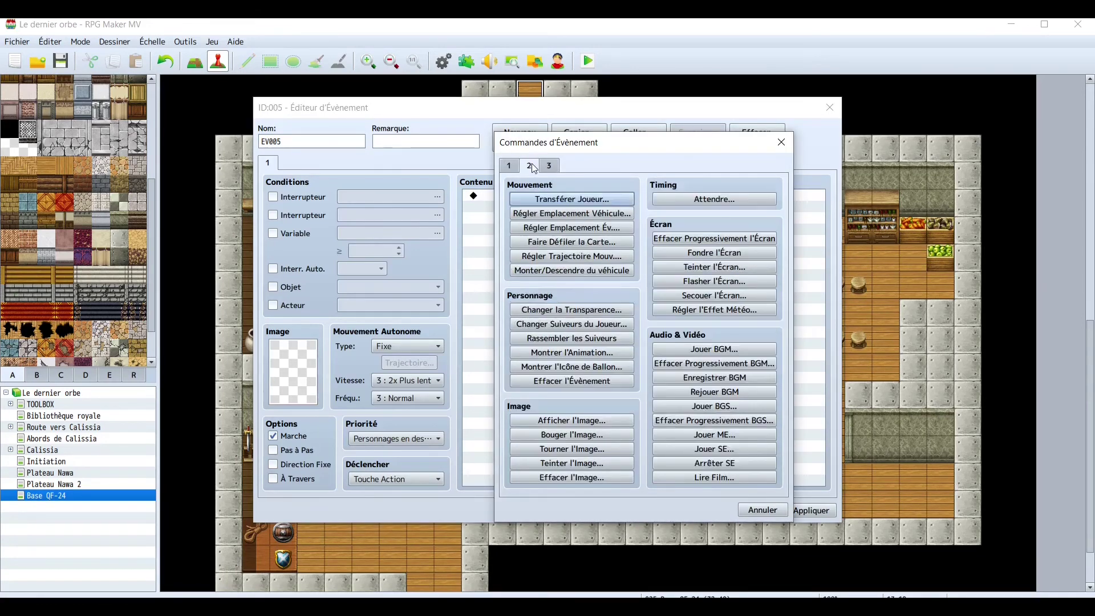
left_click(548, 199)
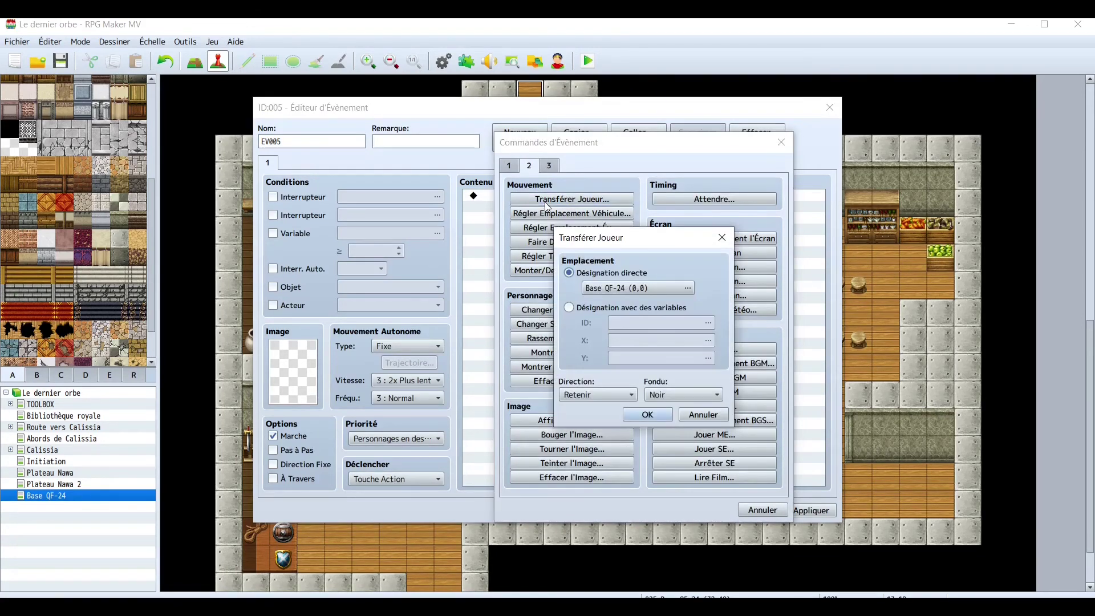
left_click(703, 417)
left_click(754, 511)
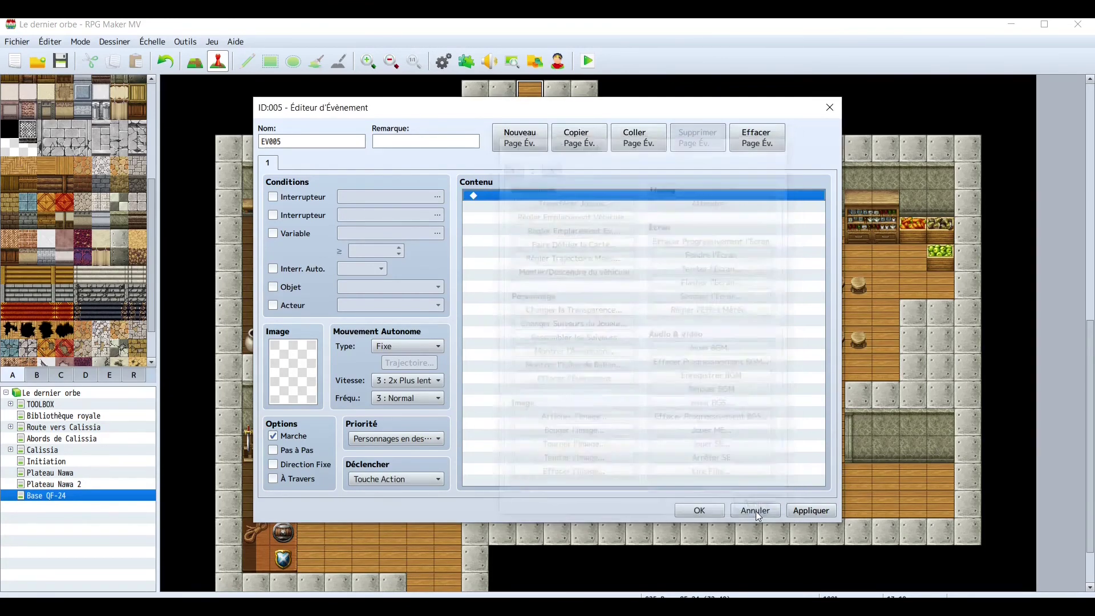
left_click(773, 511)
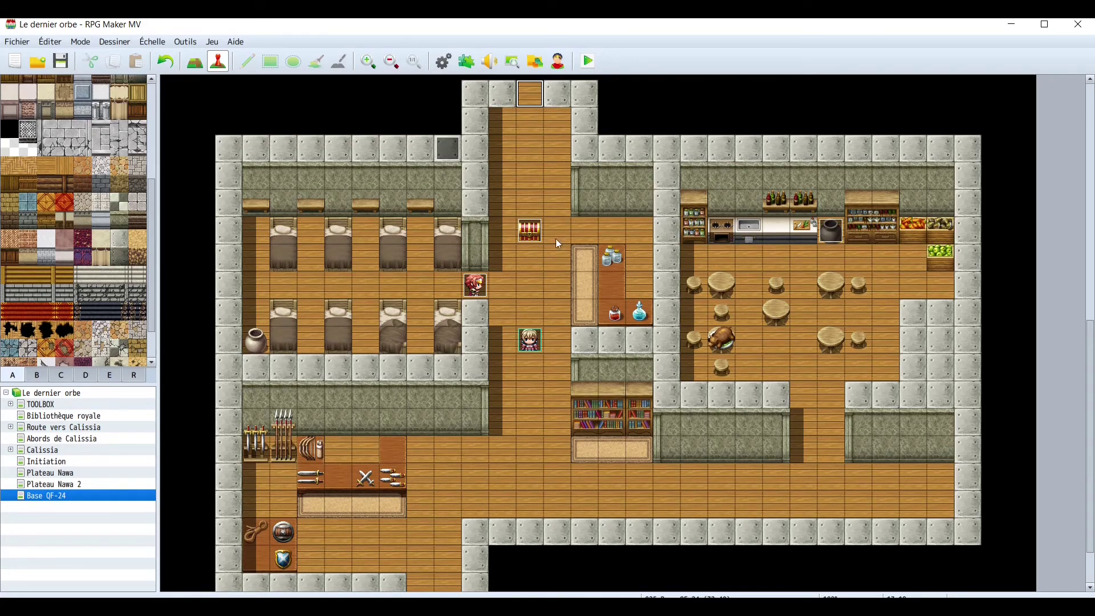
Start a quick inn event in the corridor above the treasure chest, then cancel it.
right_click(526, 146)
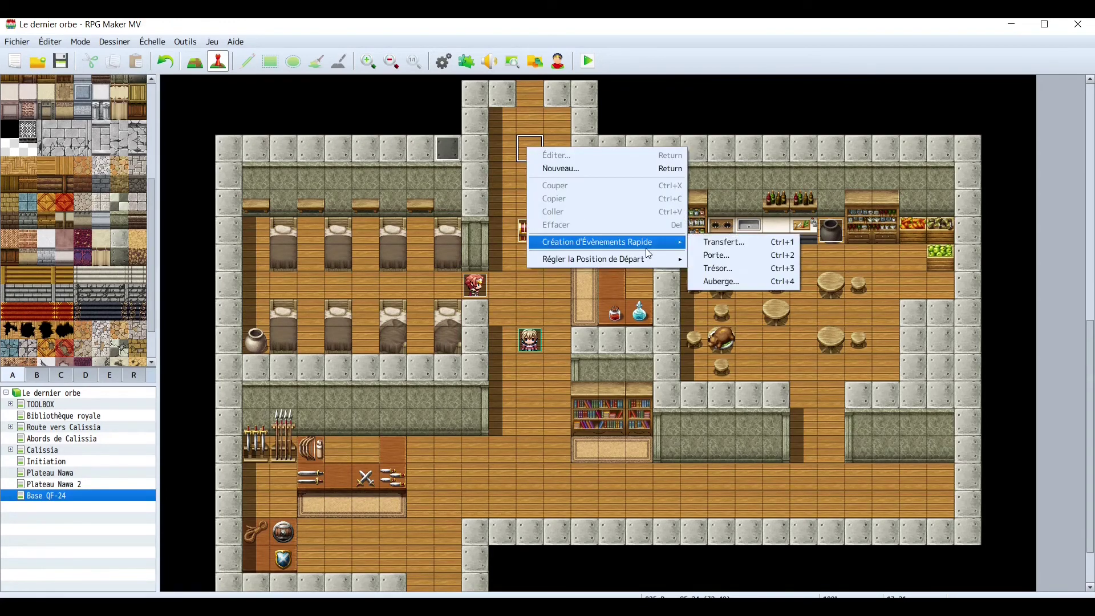
mouse_move(677, 244)
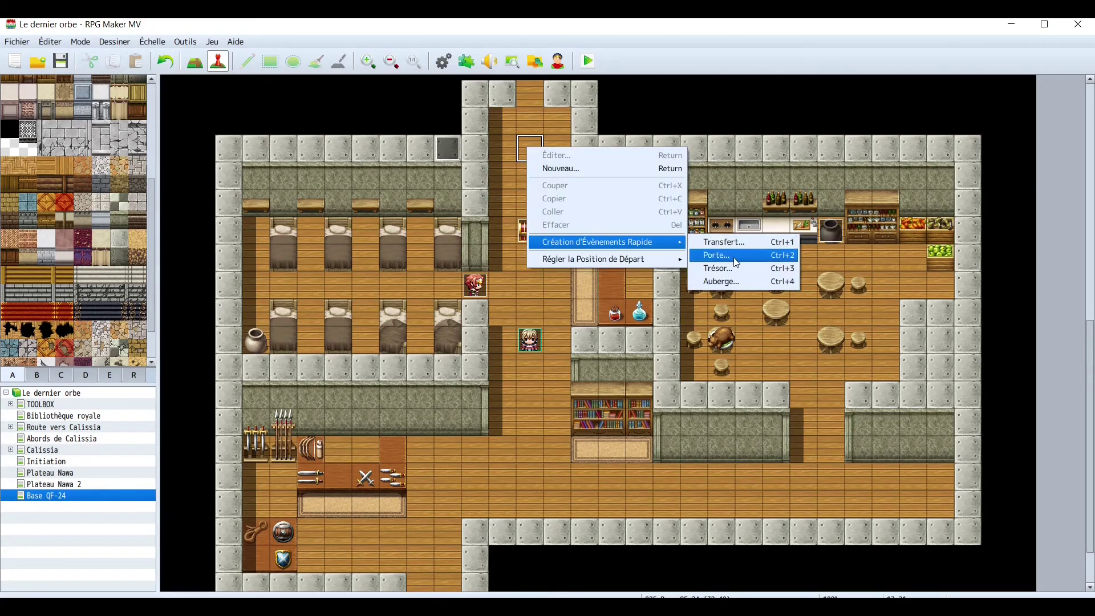
left_click(748, 283)
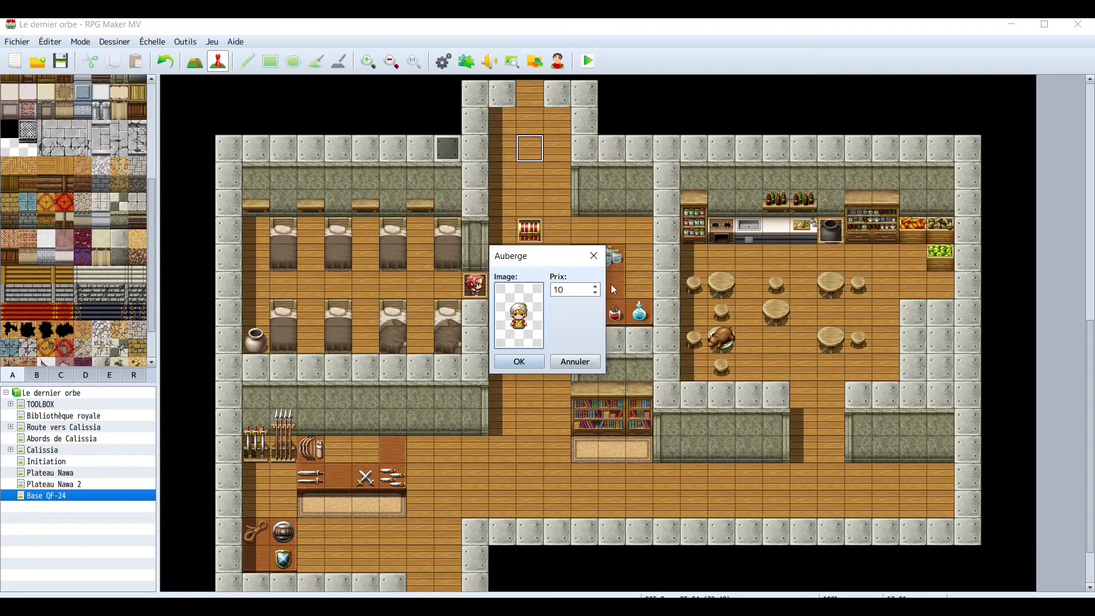
left_click(590, 360)
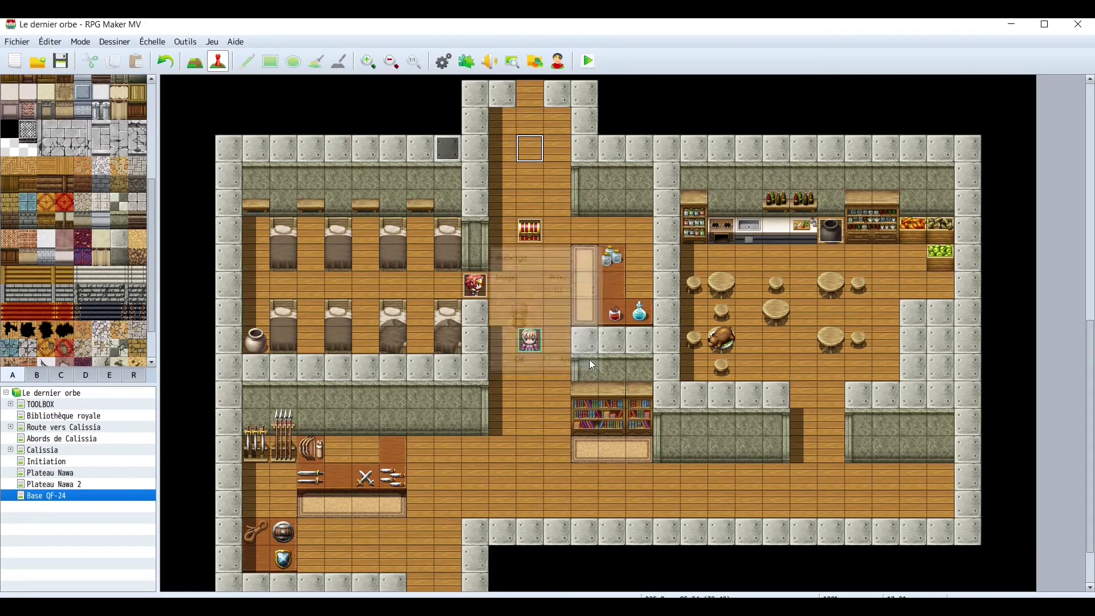
Create an event behind the weapons counter and give it the green-hooded character from Actor3 as its image.
double_click(342, 446)
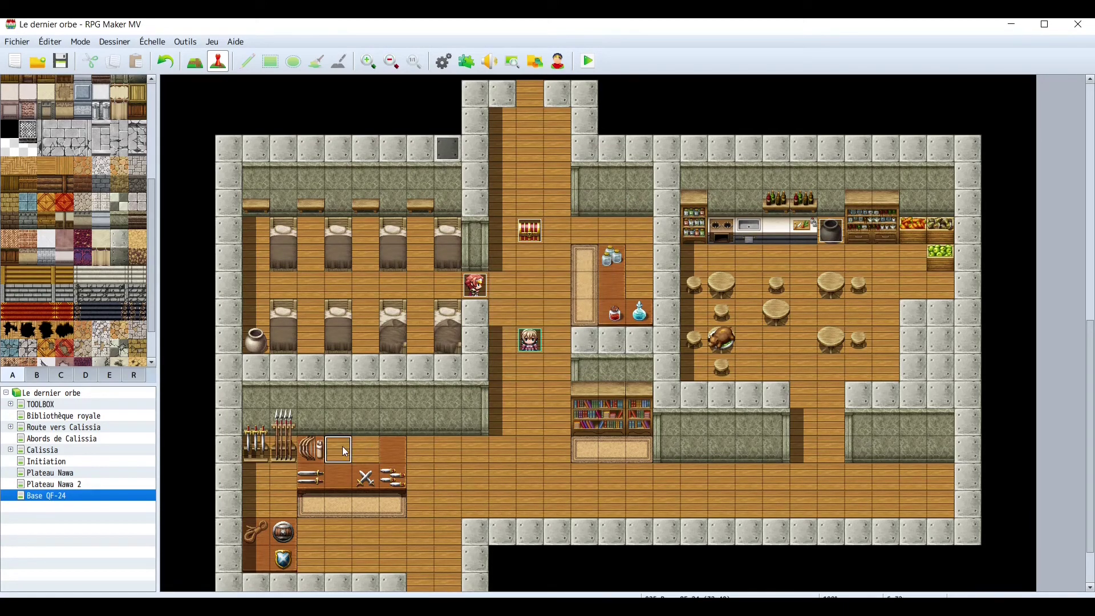
double_click(278, 363)
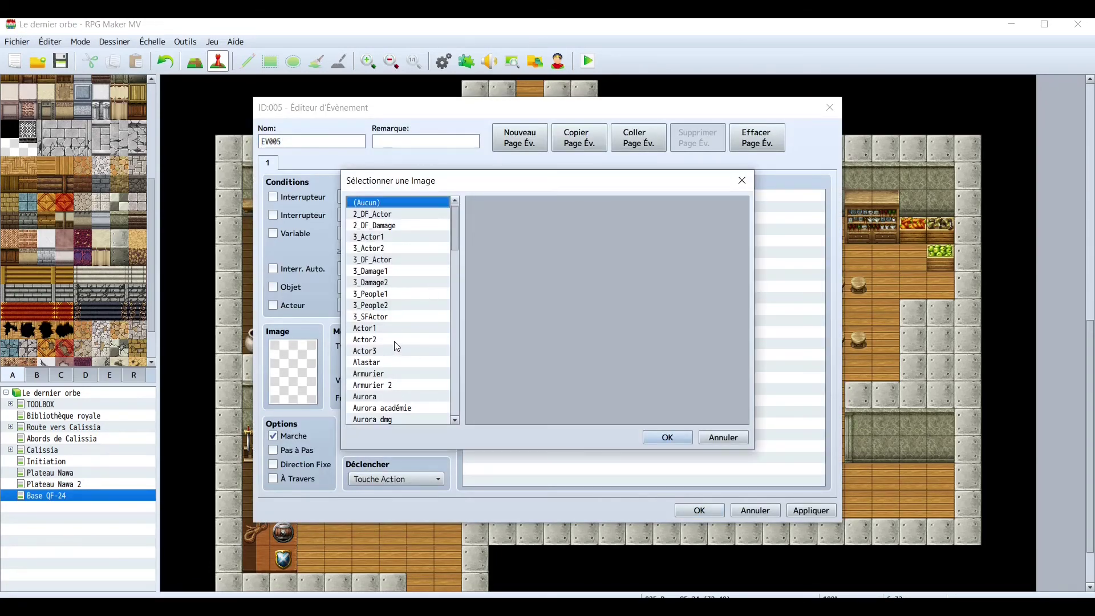
left_click(392, 340)
left_click(396, 351)
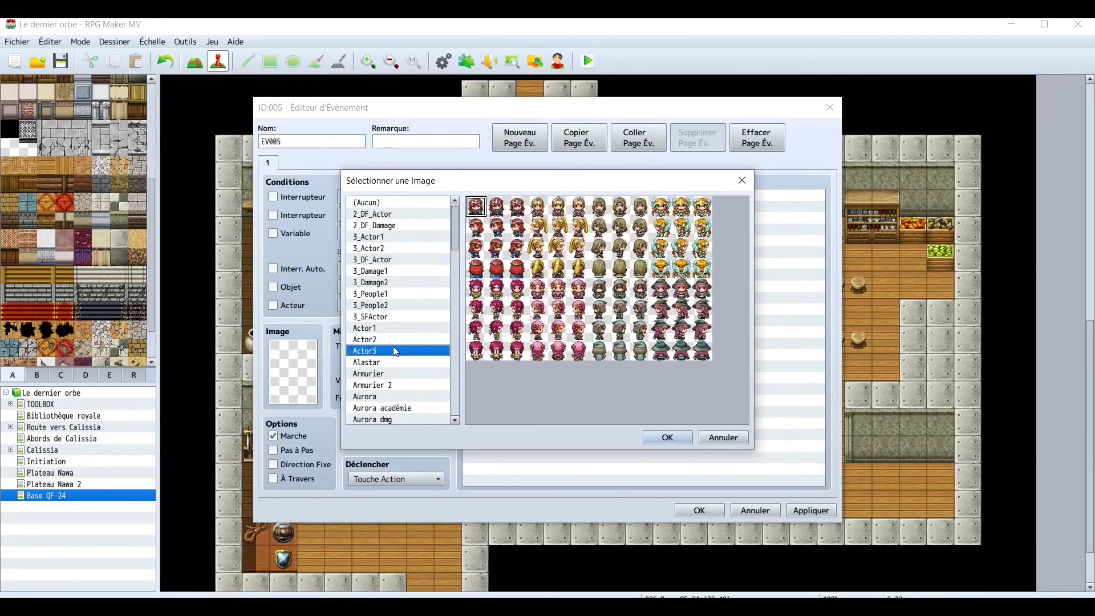
double_click(617, 210)
Add a Show Text command to the weapons counter character's event with the message "Bienvenue dans mon échoppe !".
left_click(557, 196)
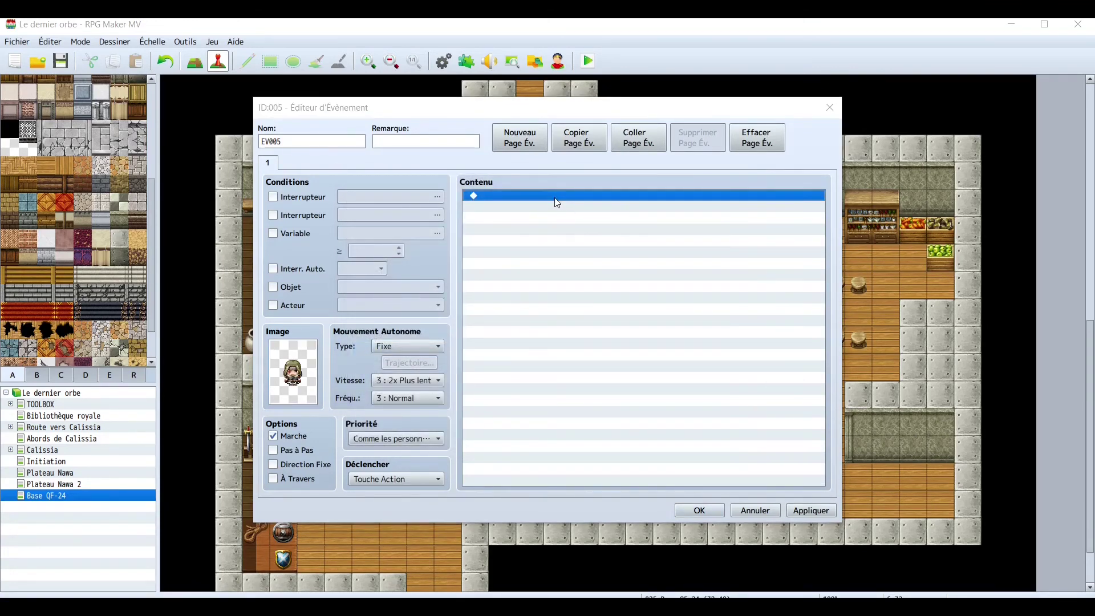
double_click(557, 197)
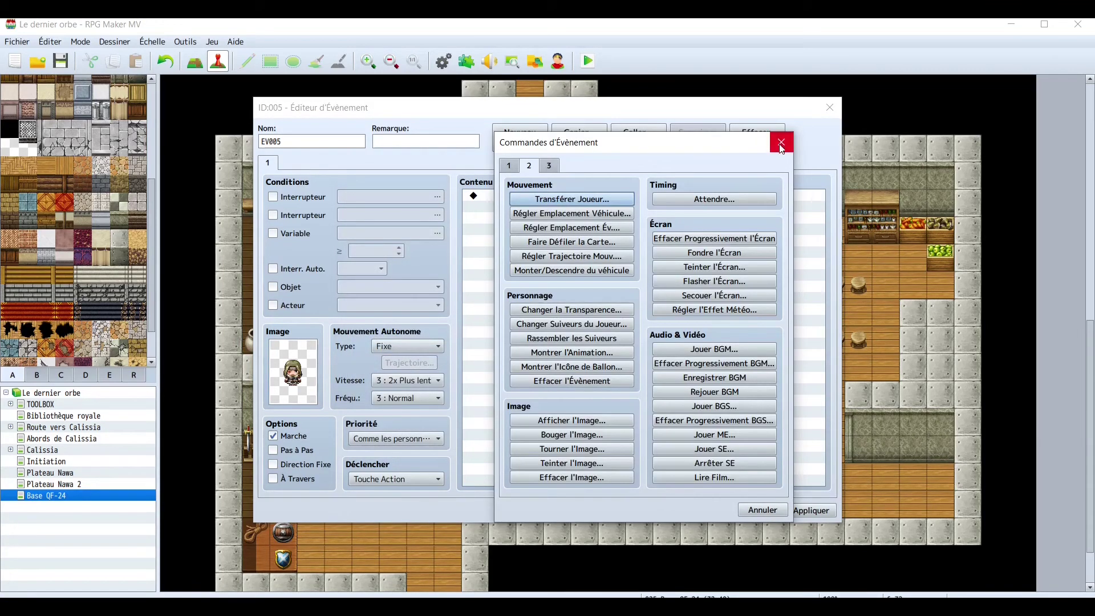
left_click(508, 165)
left_click(539, 200)
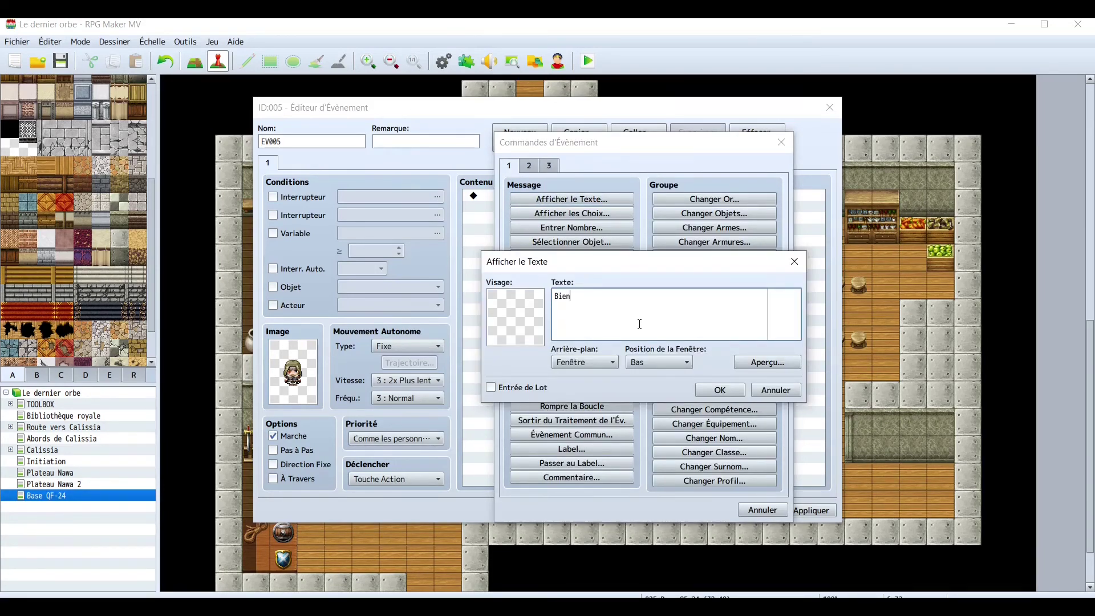
type("Bienvenue dan mon")
key("BackSpace")
type("s")
Give the welcome message the face of the bearded man with the headband from Actor3.
double_click(505, 302)
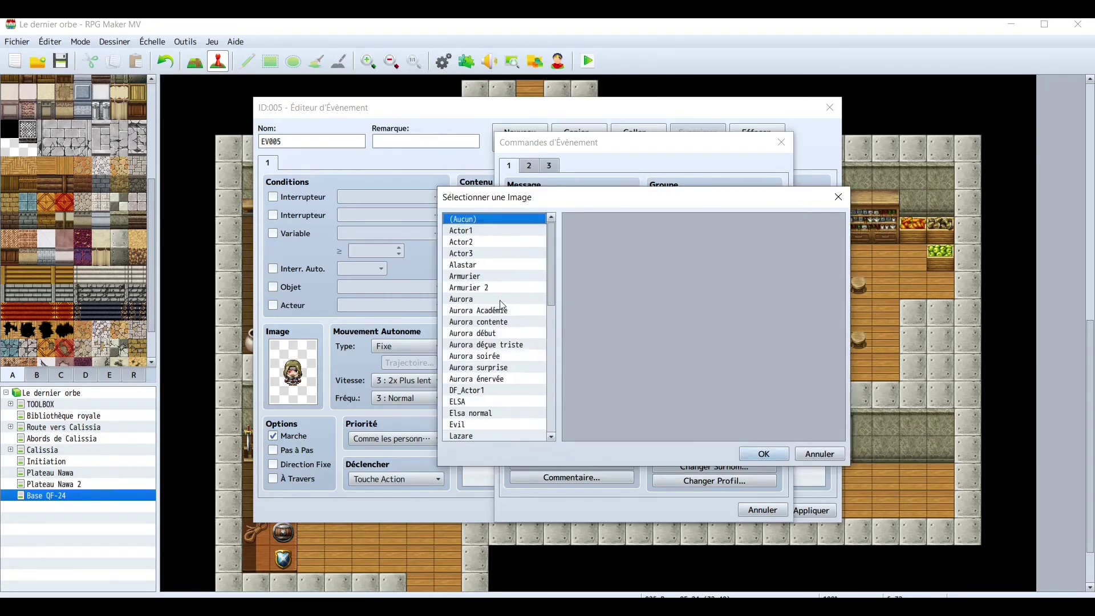
left_click(473, 254)
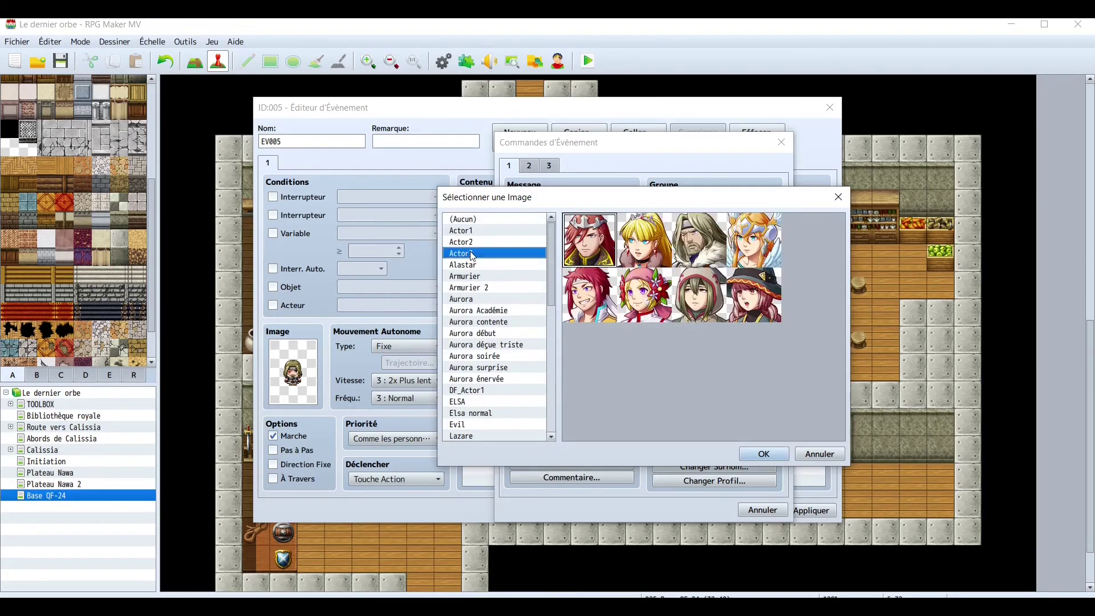
double_click(708, 244)
left_click(696, 392)
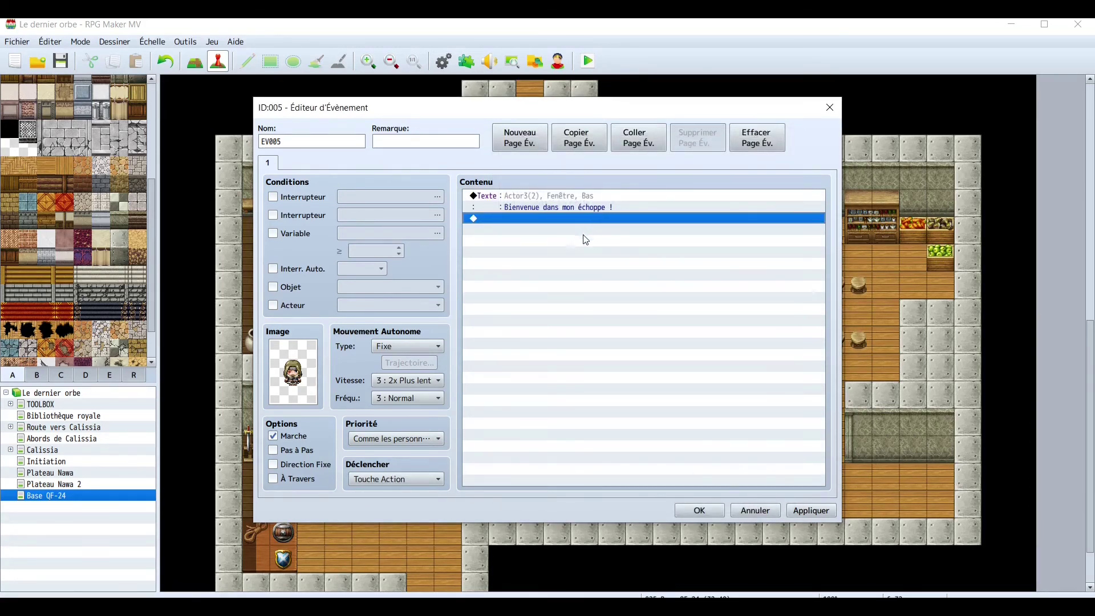
Add a Shop Processing command after the message, with Potion at the standard price as its first merchandise.
double_click(522, 220)
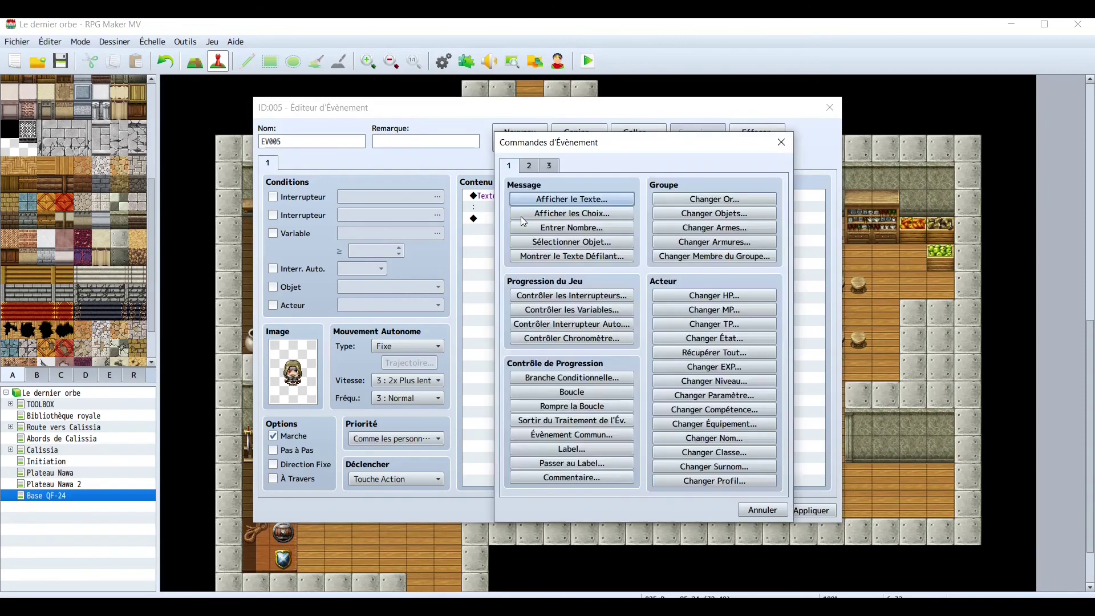
left_click(531, 164)
left_click(550, 166)
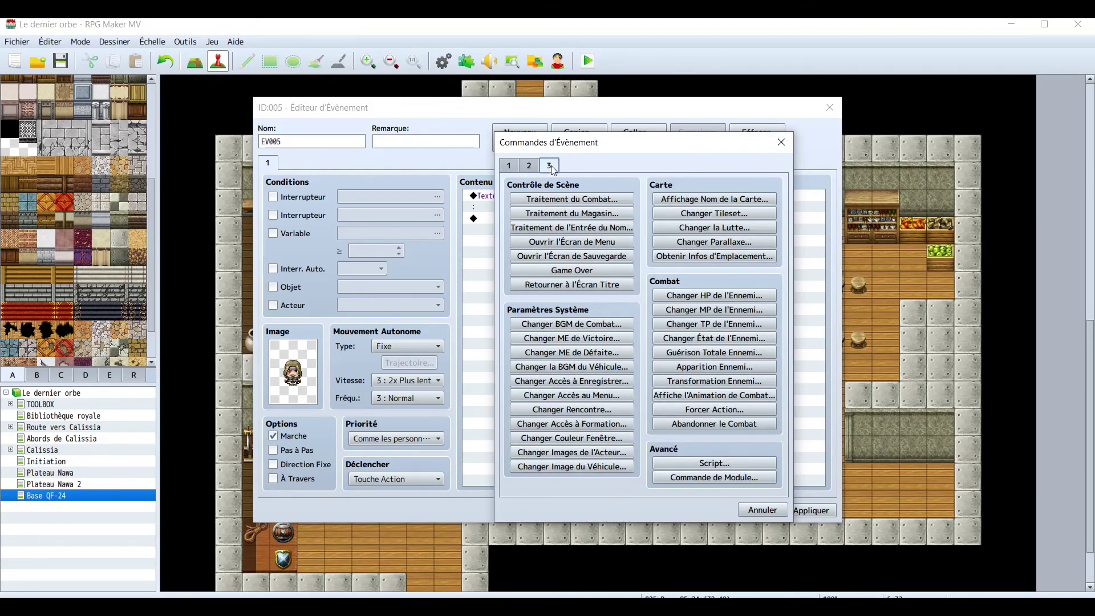
left_click(548, 214)
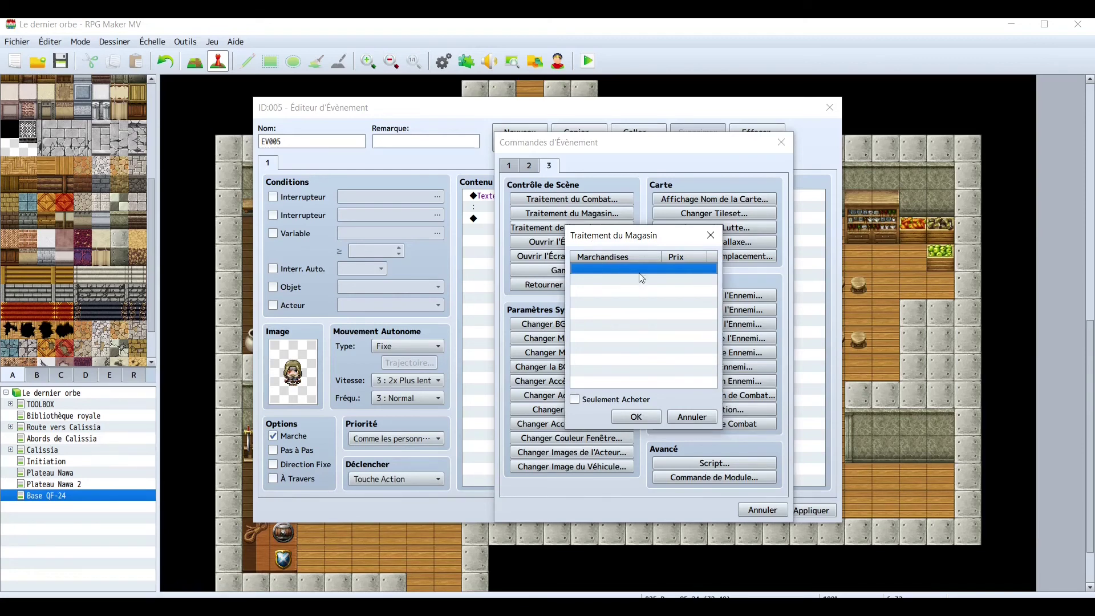
double_click(593, 268)
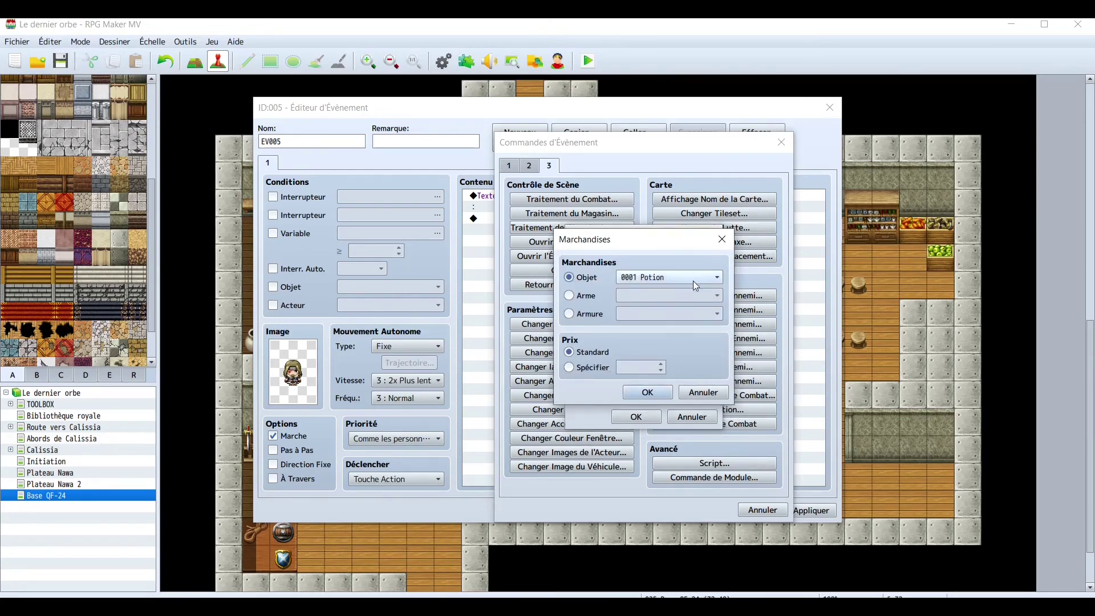
left_click(713, 277)
left_click(714, 279)
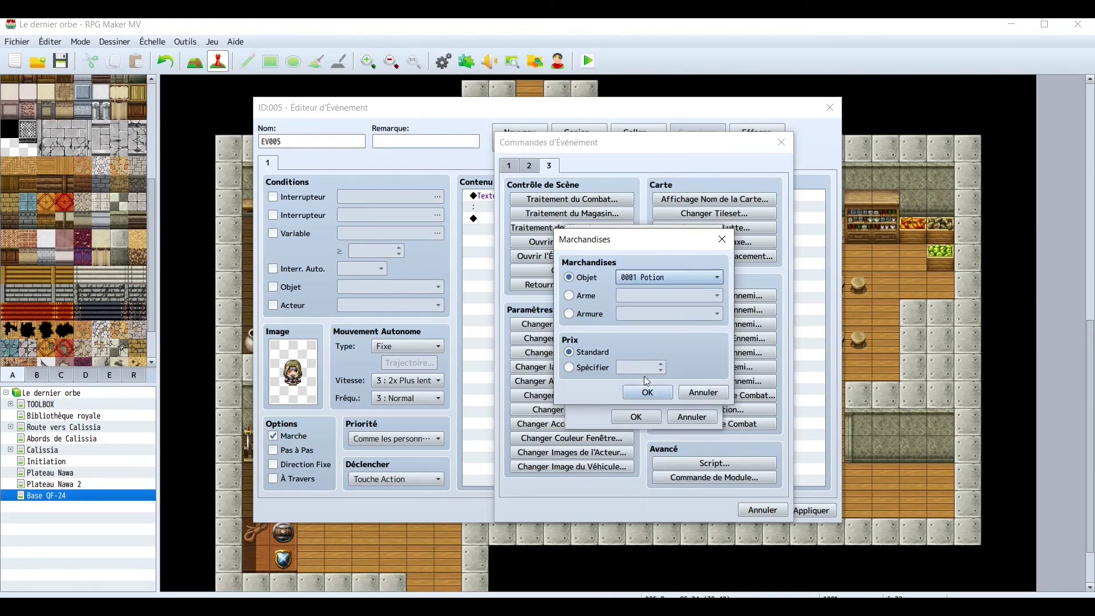
left_click(646, 392)
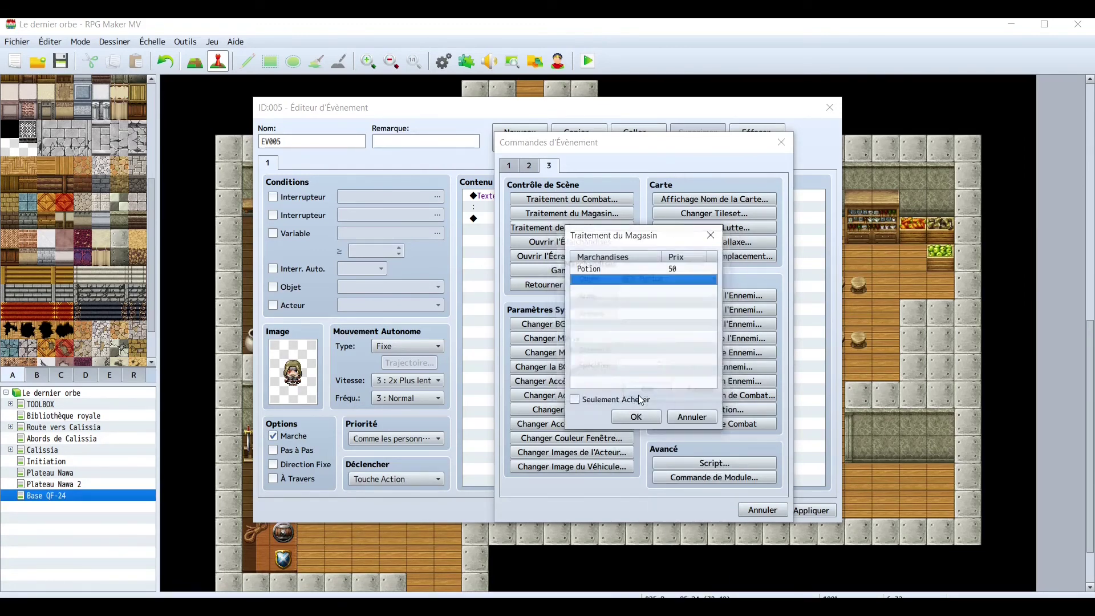
Add the weapon 0027 Bardiche to the shop at a specified price of 500, then save the merchant event.
double_click(598, 280)
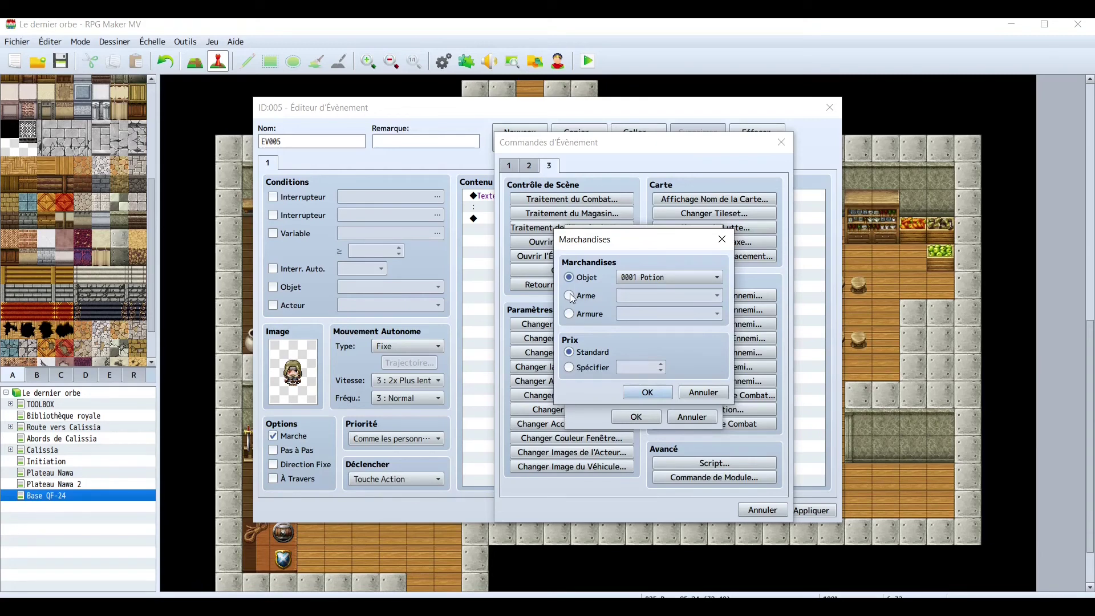
left_click(570, 295)
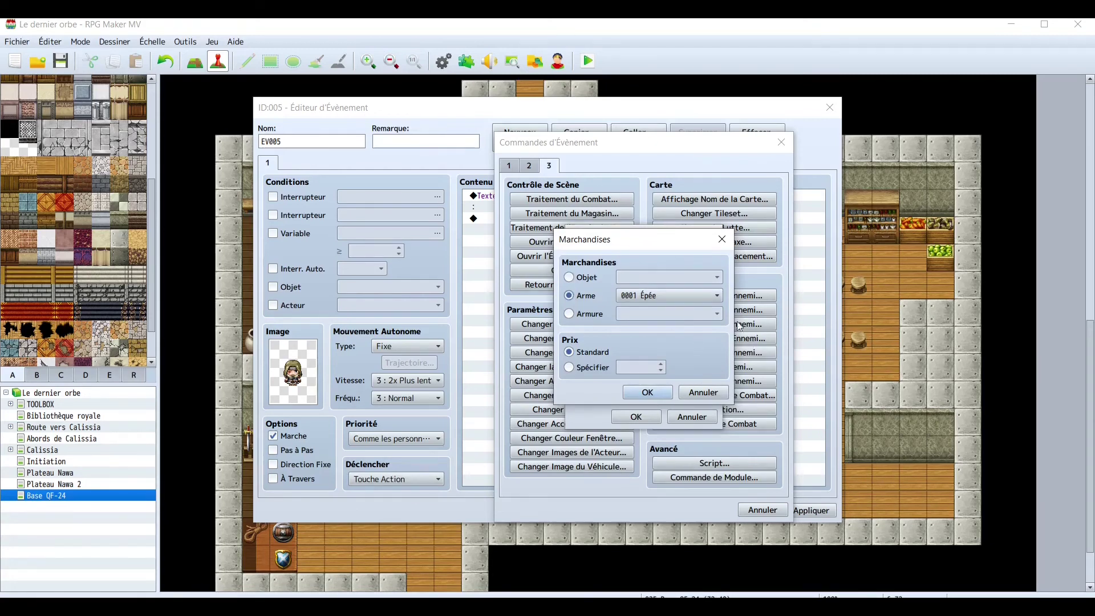
left_click(699, 292)
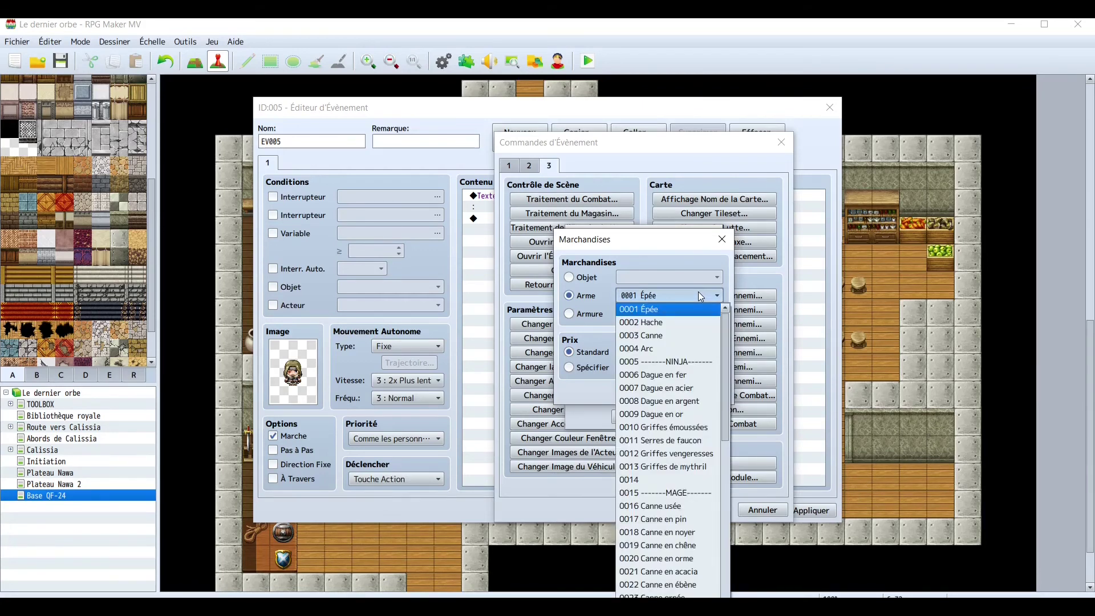
scroll(678, 424, "down", 3)
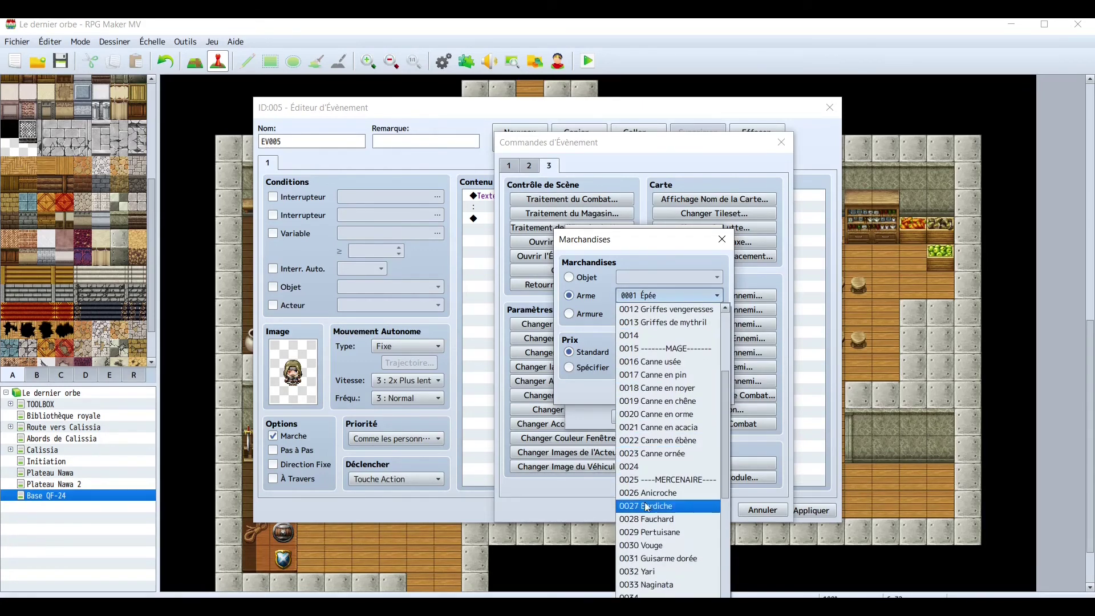
left_click(650, 507)
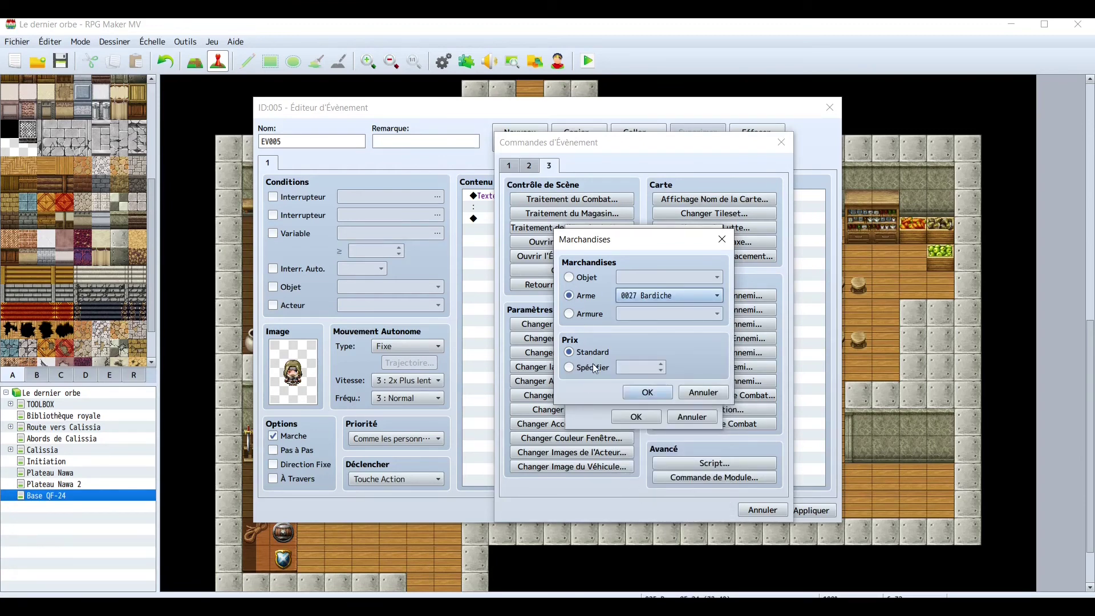
left_click(569, 368)
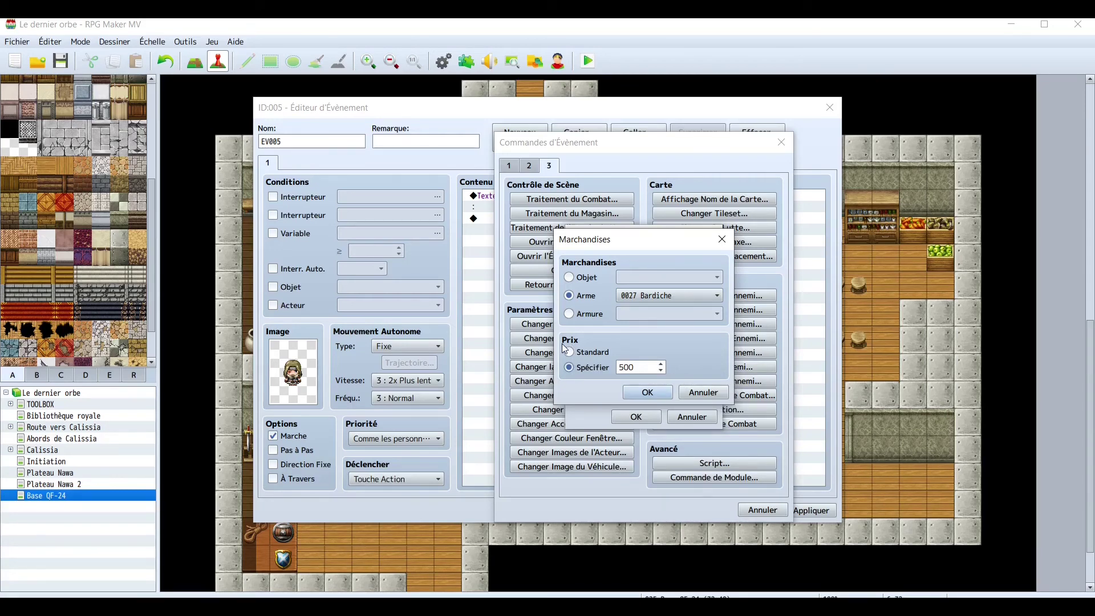
left_click(641, 392)
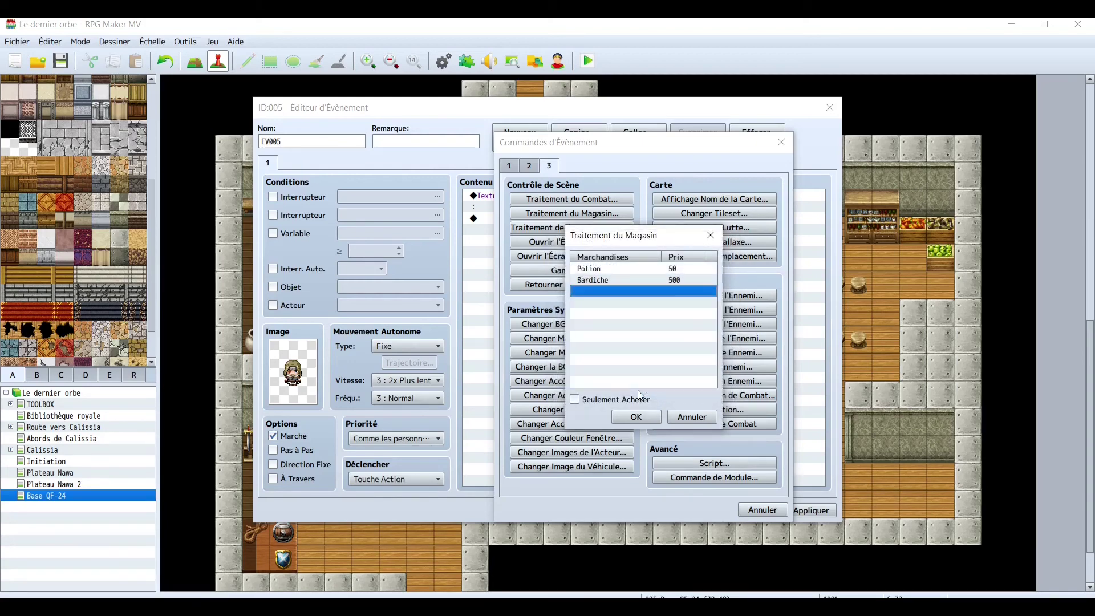
left_click(635, 418)
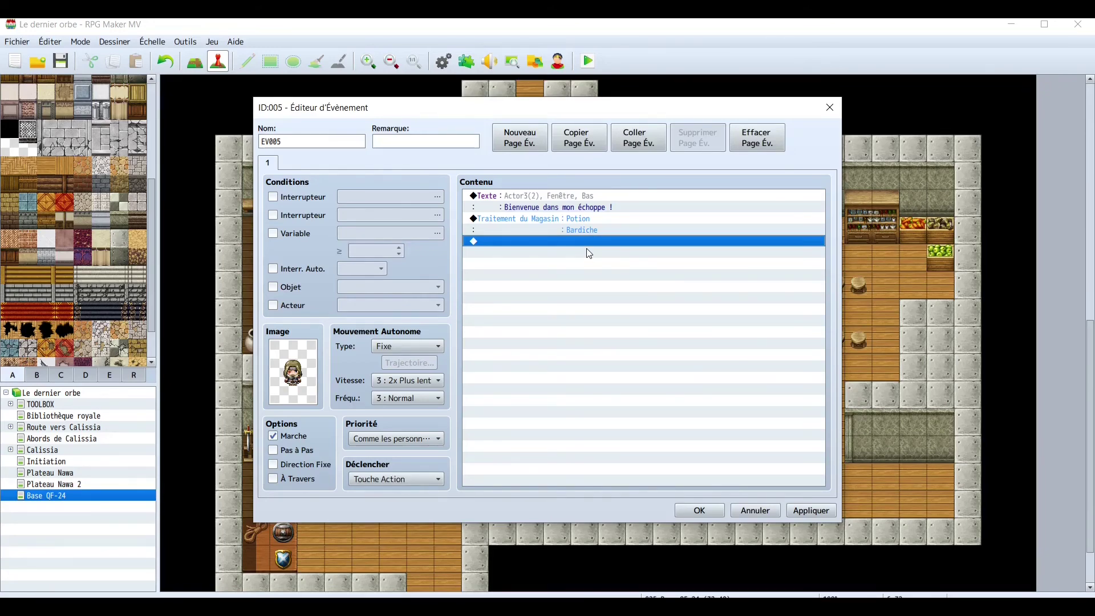
left_click(811, 510)
left_click(699, 510)
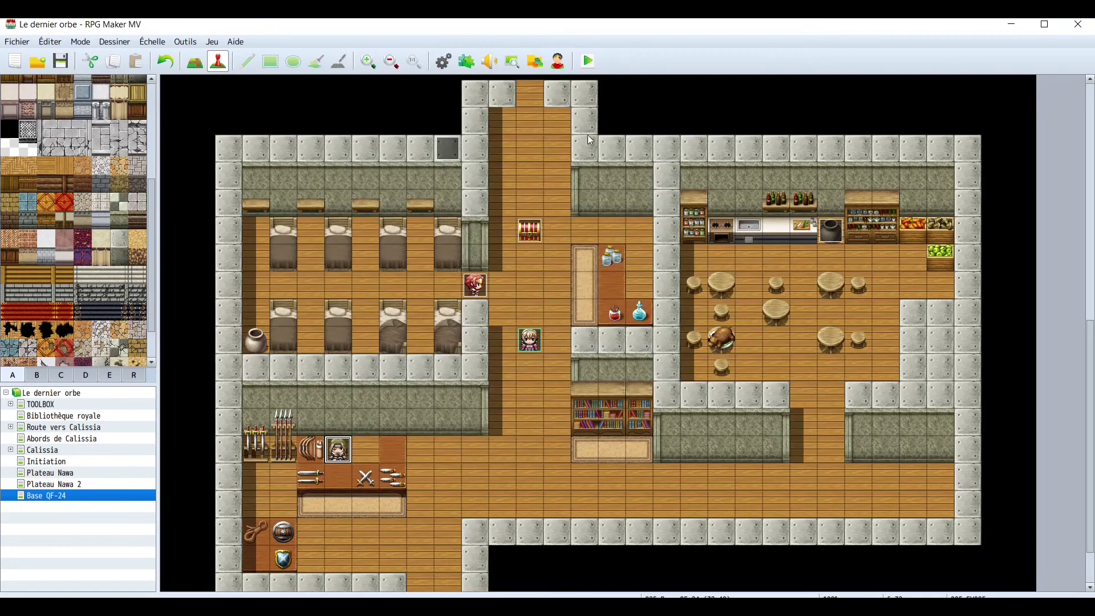
Launch a playtest of the project and start a new game.
left_click(588, 61)
left_click(502, 346)
left_click(729, 132)
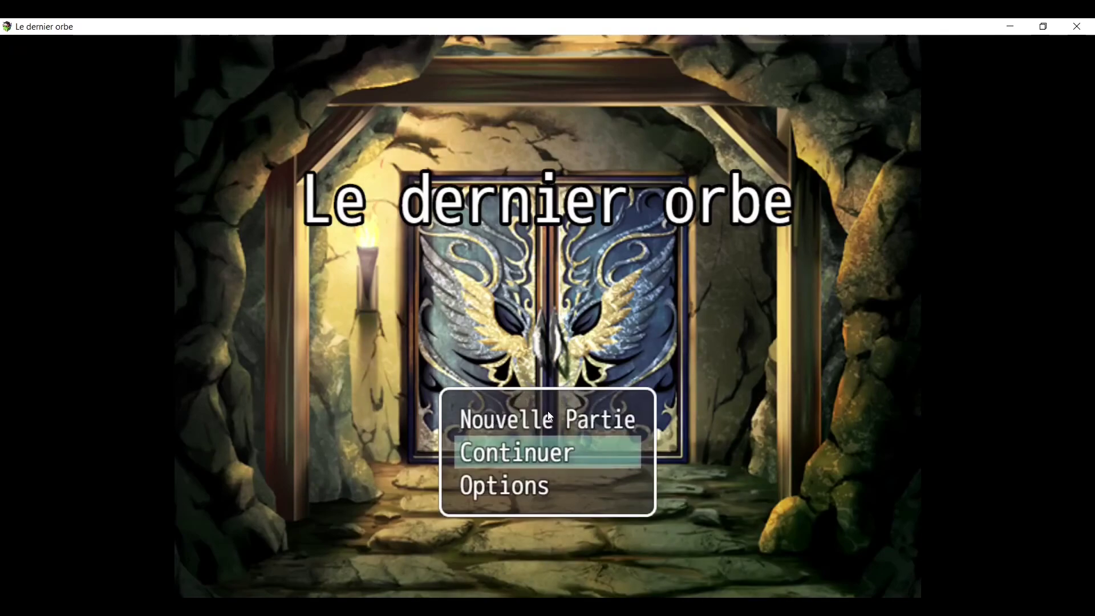
left_click(547, 411)
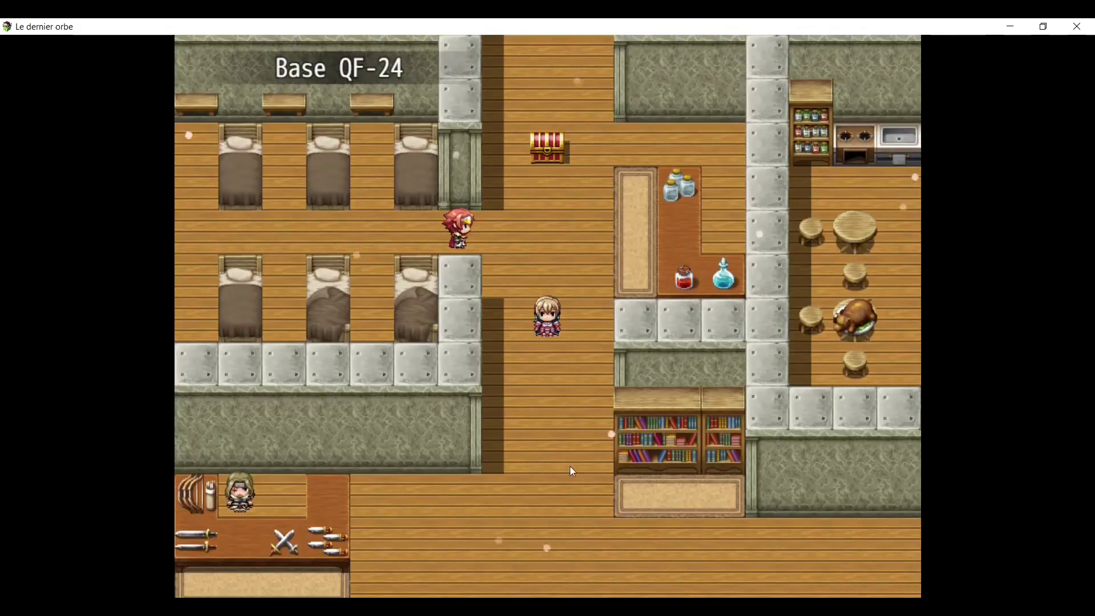
Walk to the weapons counter, talk to the merchant and advance past the welcome message to the shop.
left_click(495, 477)
left_click(228, 366)
left_click(289, 328)
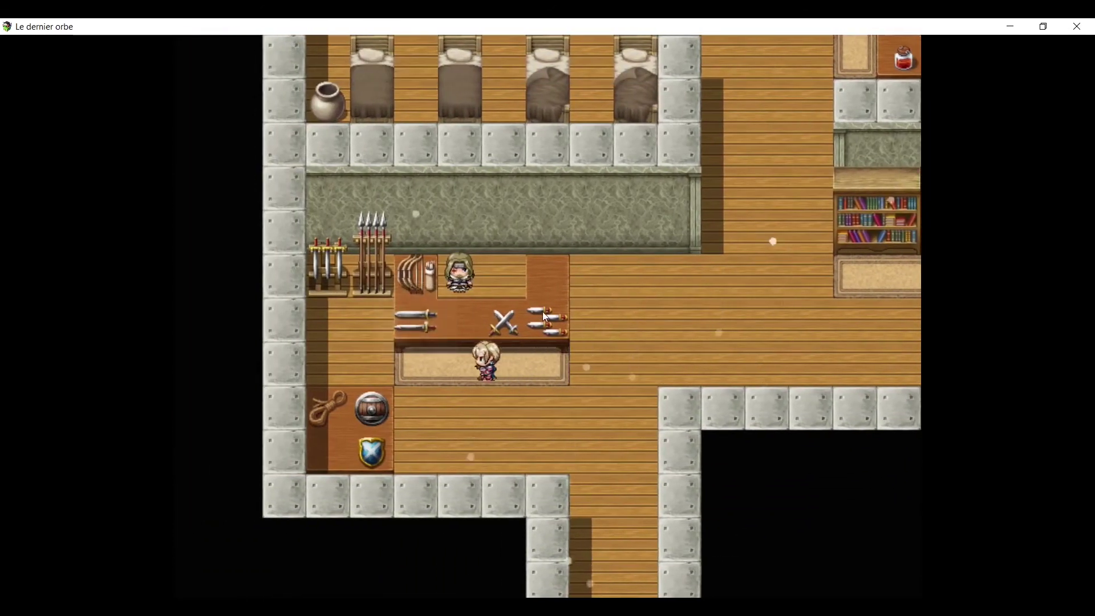
left_click(482, 290)
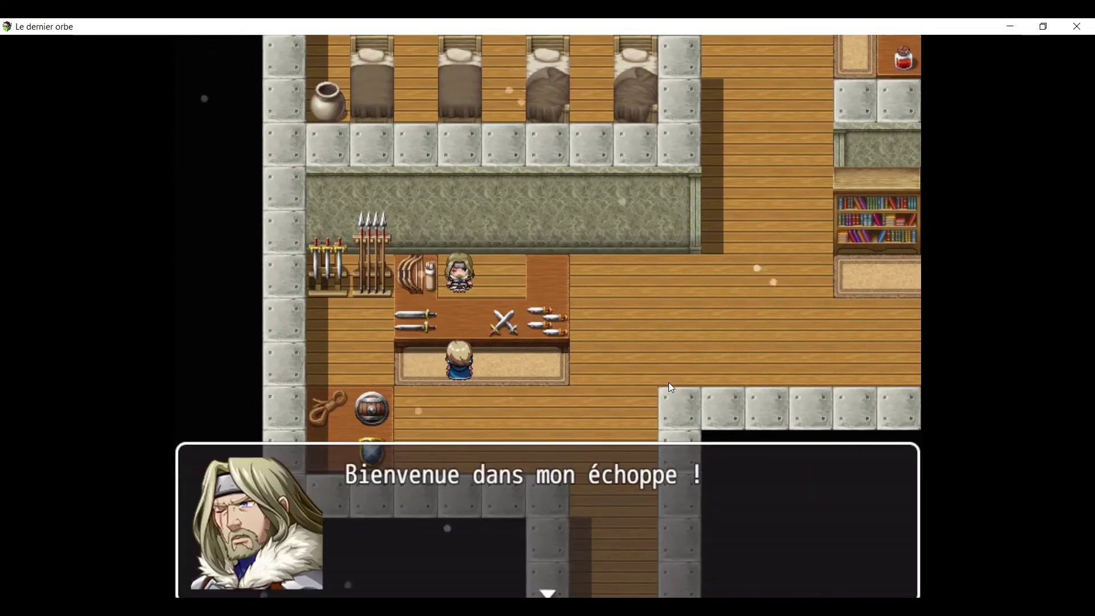
left_click(673, 391)
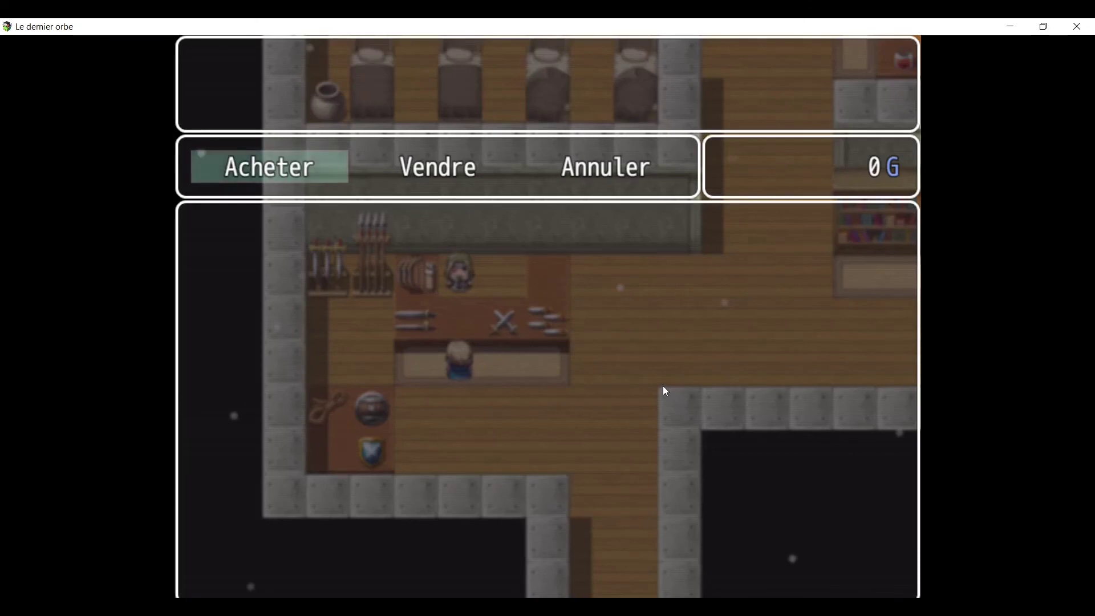
Check the Potion and Bardiche entries in the shop's purchase list, then leave the shop.
left_click(317, 165)
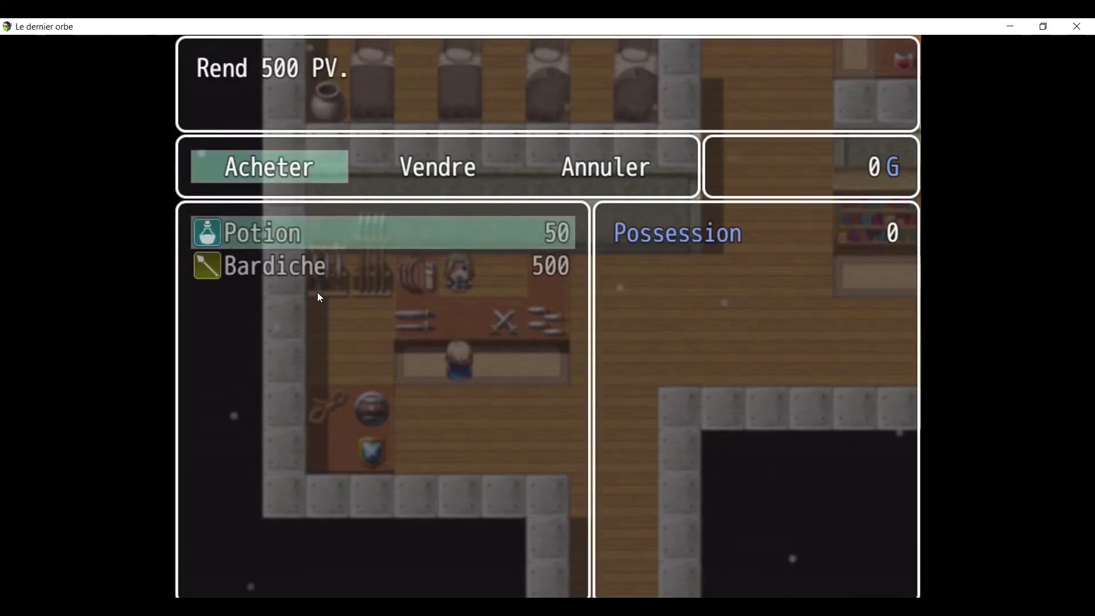
left_click(280, 266)
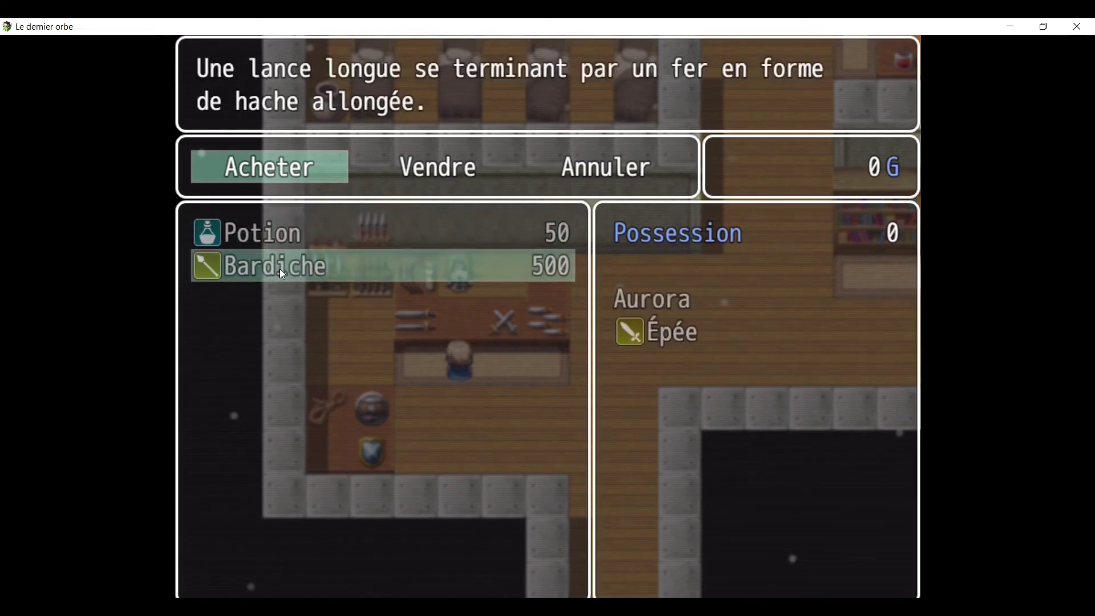
right_click(464, 227)
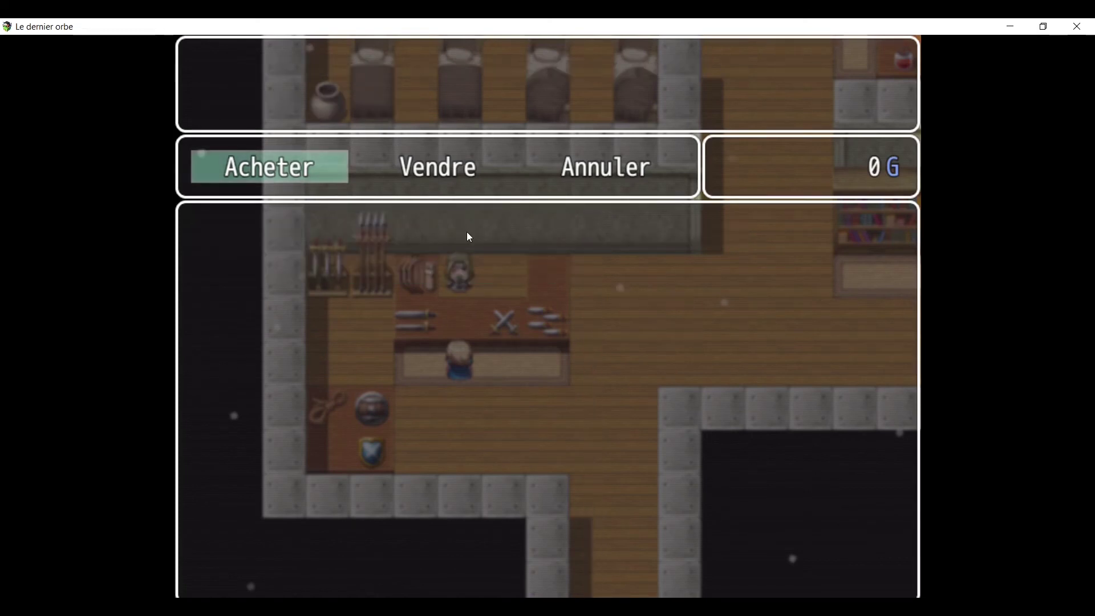
right_click(460, 222)
Collect the reward from the treasure chest in the corridor and check the party's gold in the game menu.
left_click_drag(730, 239, 514, 209)
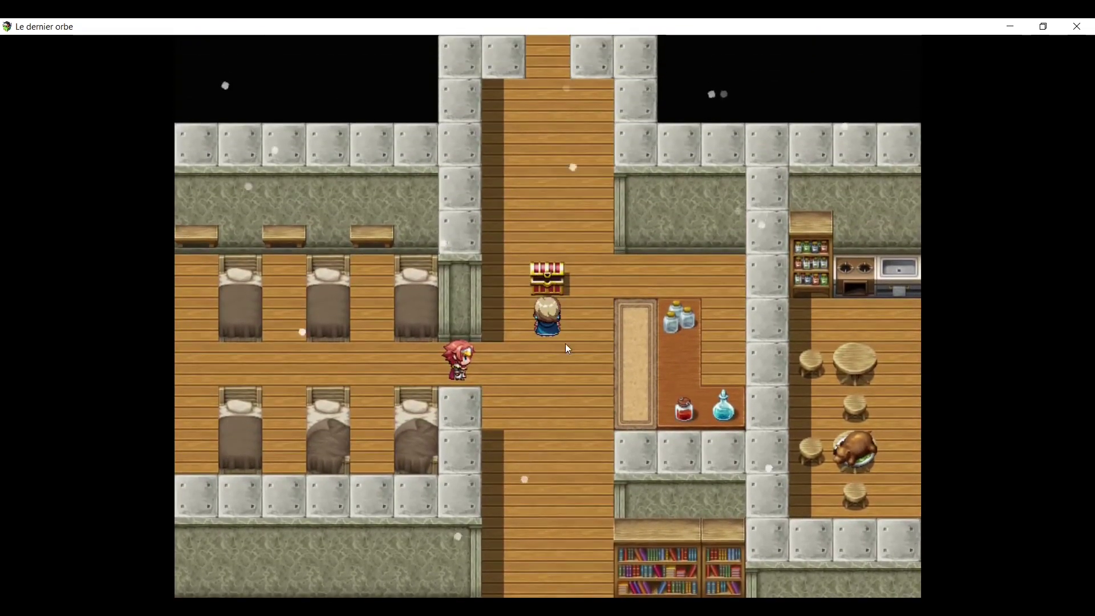
left_click(566, 390)
left_click(565, 467)
right_click(566, 467)
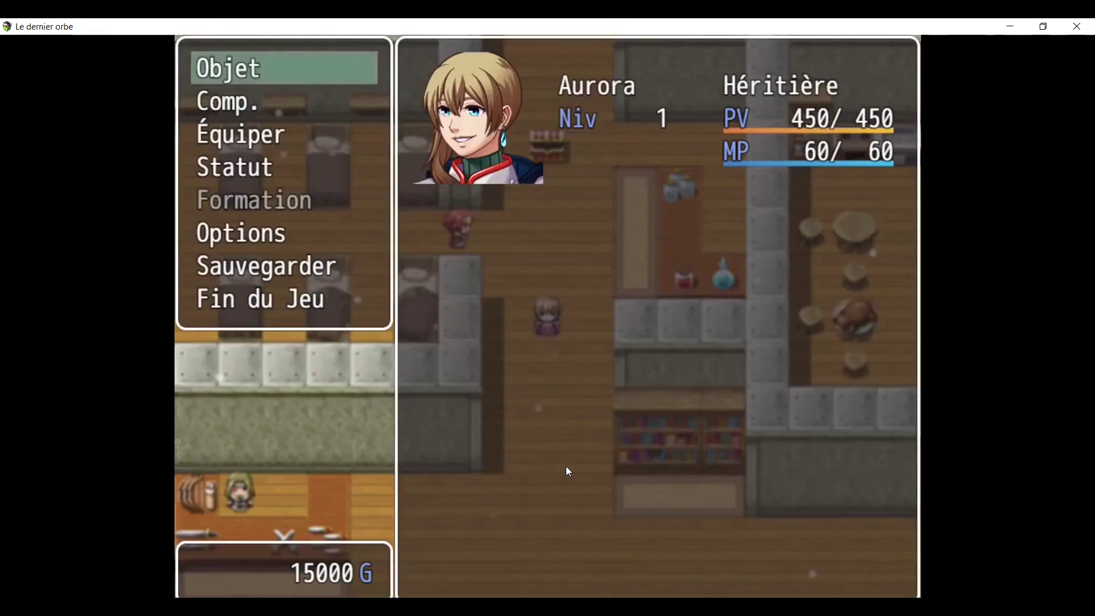
right_click(523, 451)
Return to the weapons counter and talk to the merchant again to reopen the shop.
left_click(539, 454)
left_click(374, 471)
left_click(269, 282)
left_click(419, 271)
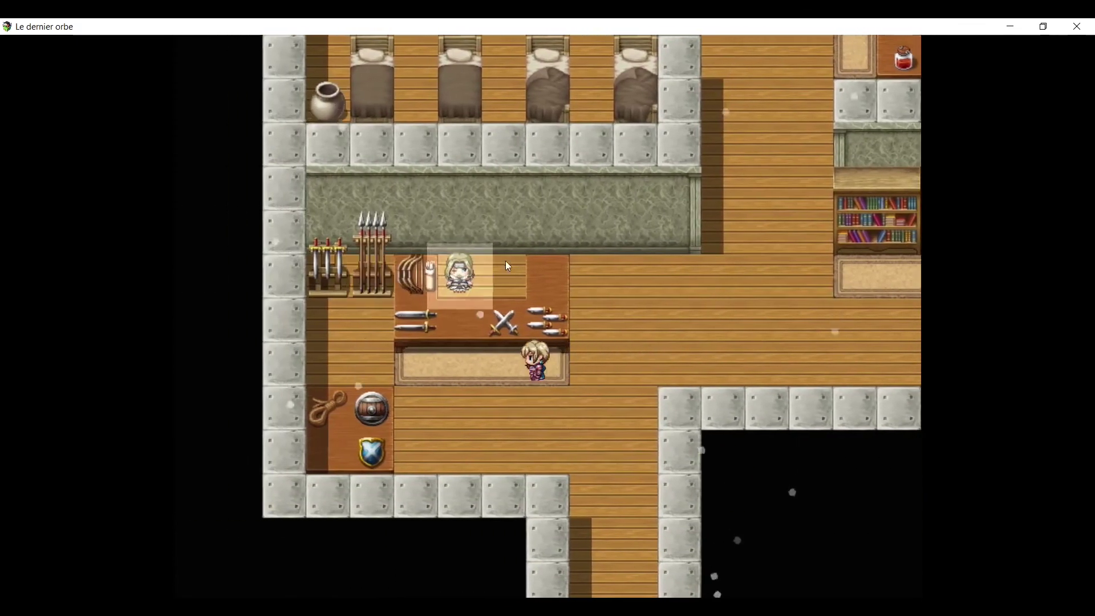
left_click(510, 284)
Open the shop's purchase list and buy 60 Potions from the merchant.
left_click(292, 172)
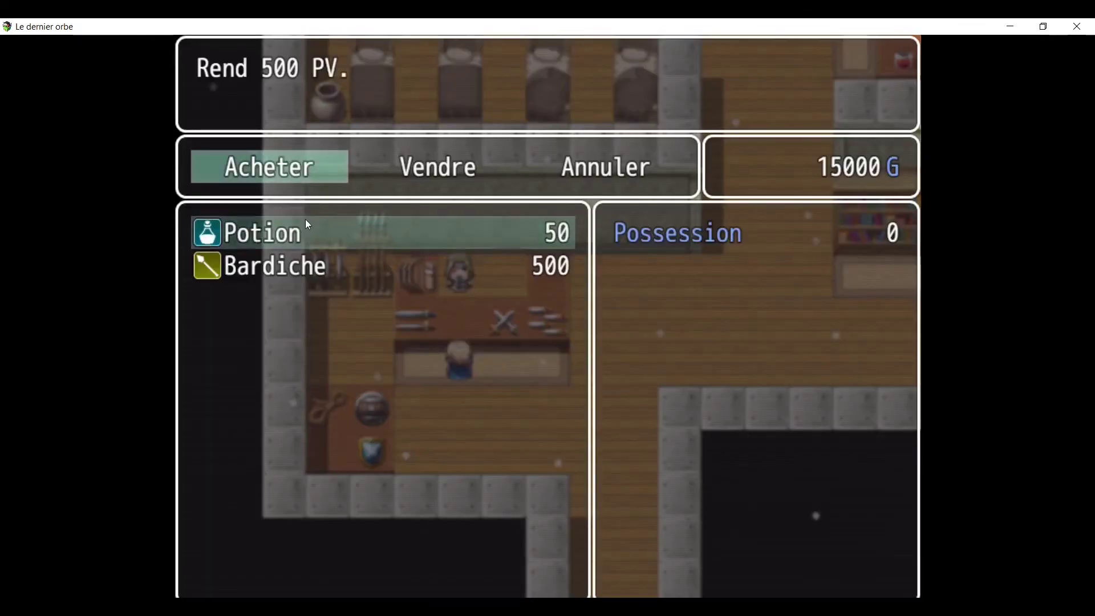
left_click(305, 231)
left_click(430, 514)
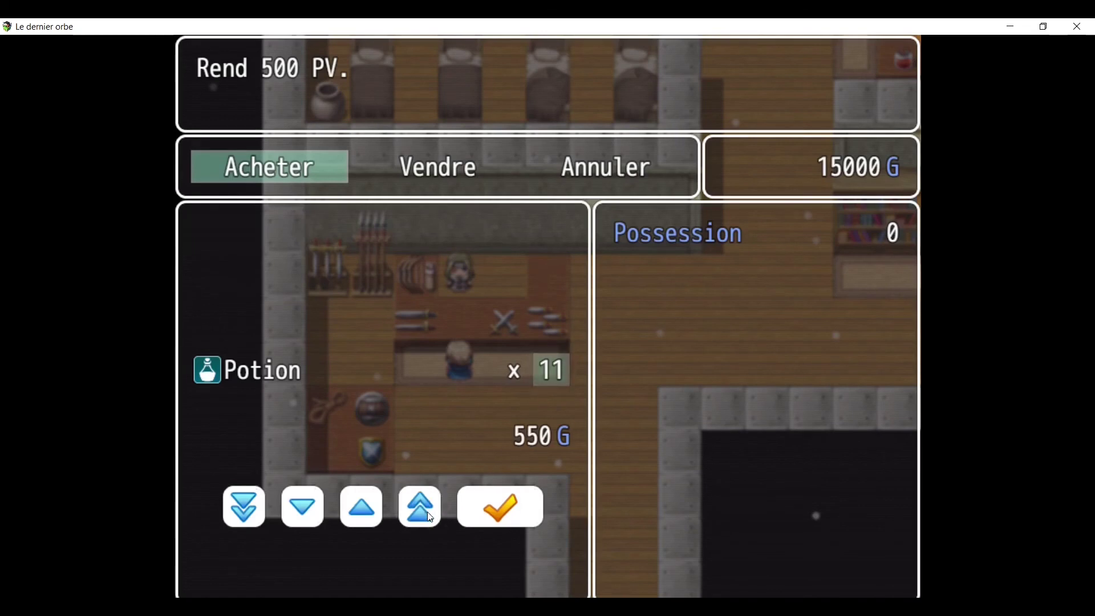
left_click(428, 512)
left_click(428, 511)
left_click(427, 512)
left_click(427, 512)
left_click(430, 509)
left_click(305, 509)
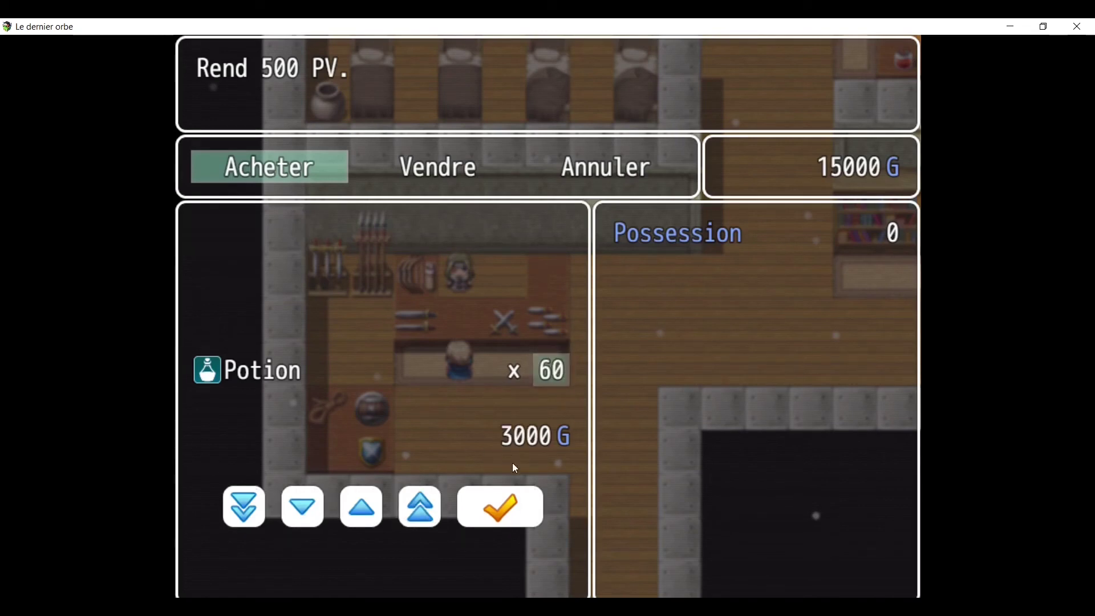
left_click(505, 504)
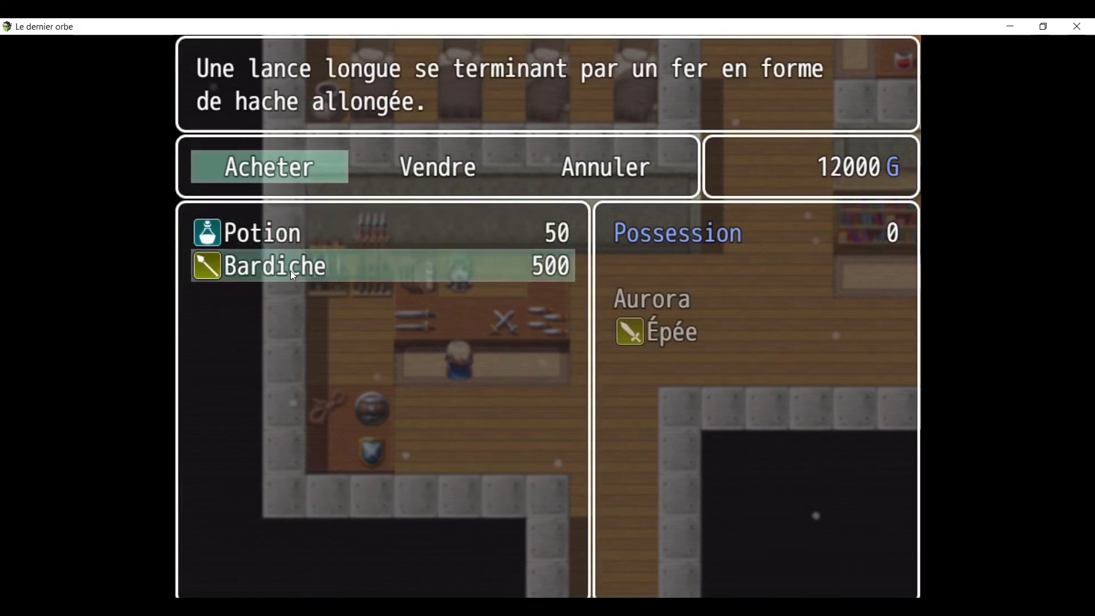
Buy 11 Bardiches from the merchant and leave the shop.
left_click(290, 270)
left_click(420, 504)
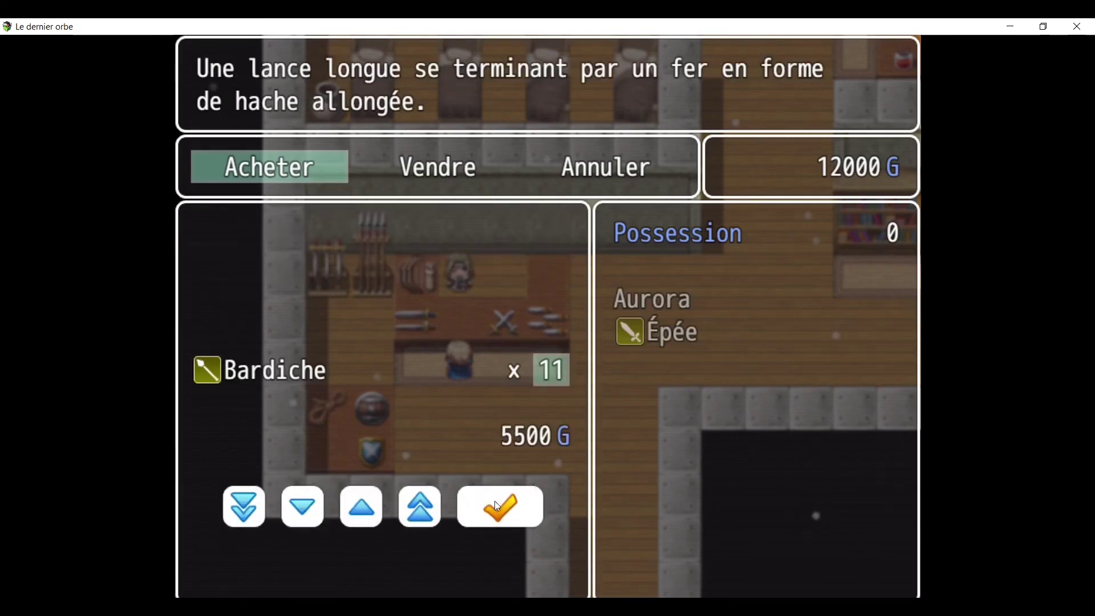
left_click(495, 503)
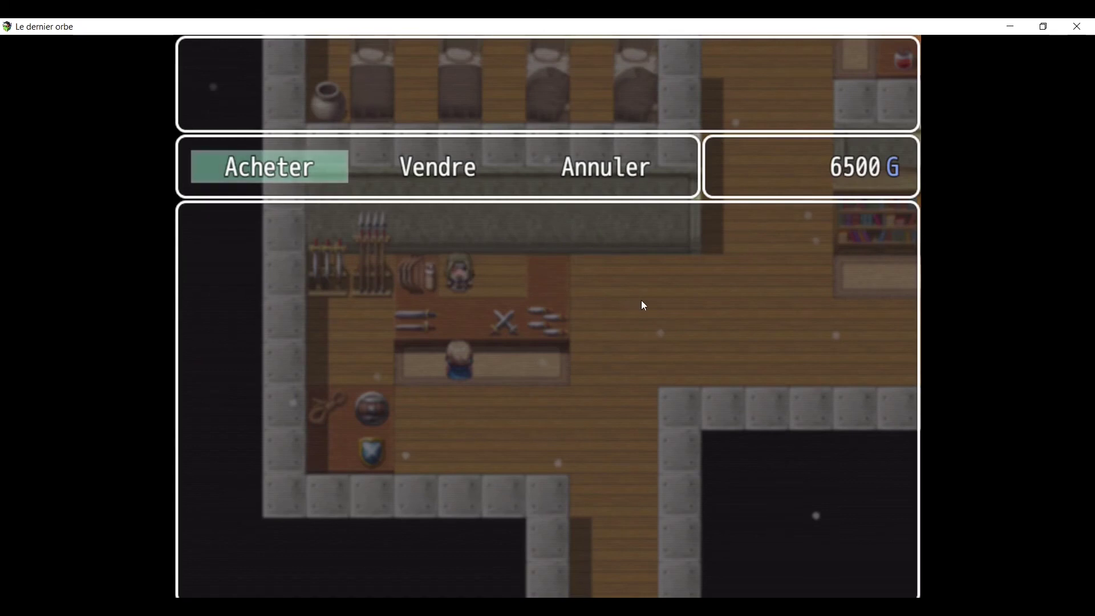
right_click(638, 351)
Check the purchased Potions and Bardiches in the inventory's item and weapon categories, then return to the map.
right_click(546, 374)
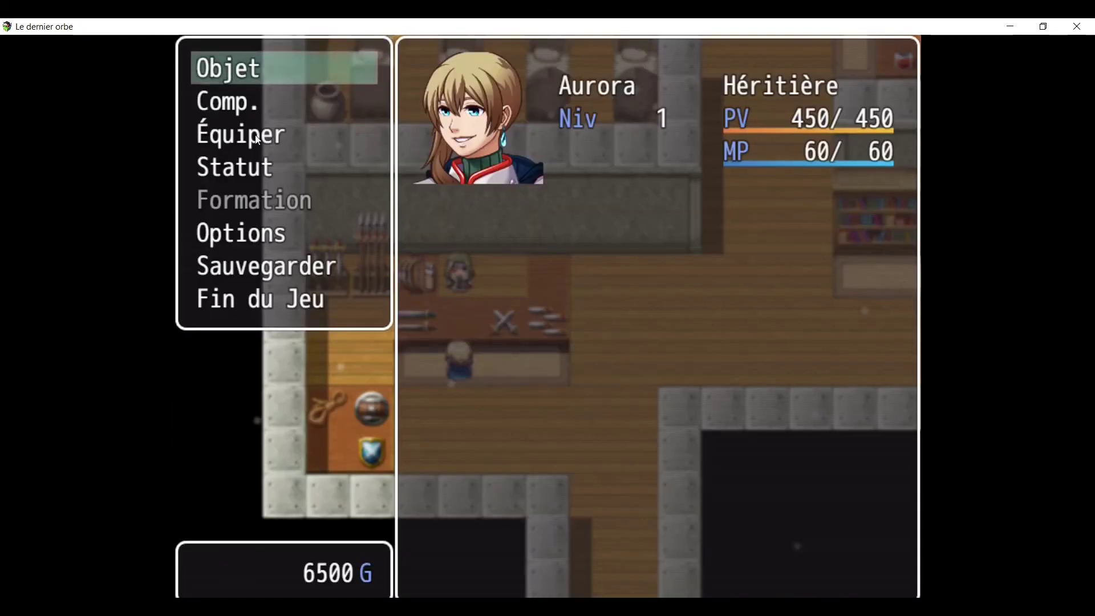
left_click(236, 75)
left_click(316, 167)
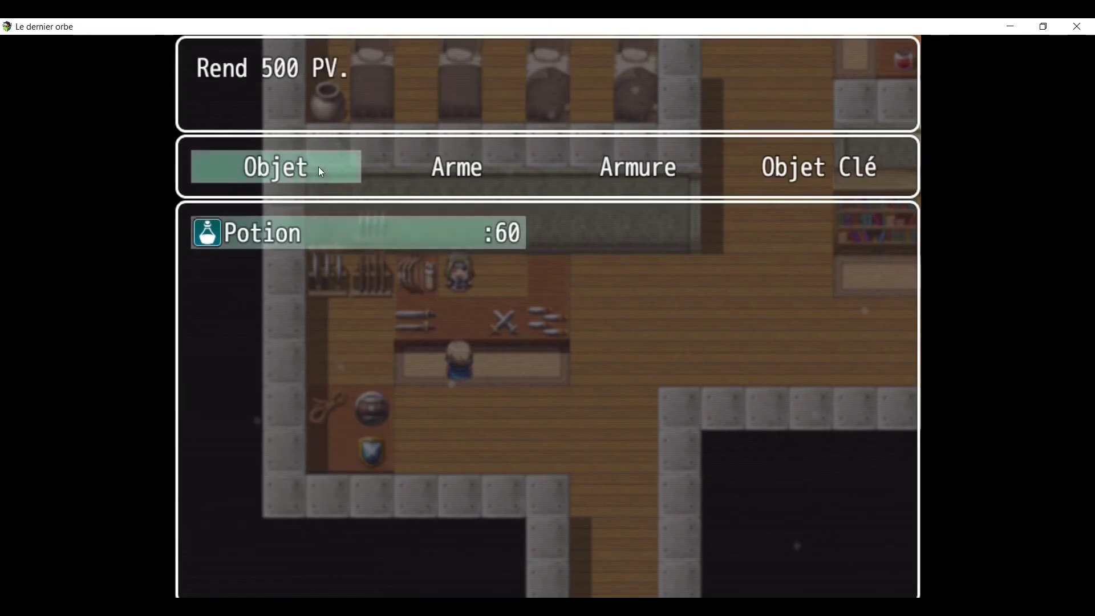
left_click(309, 237)
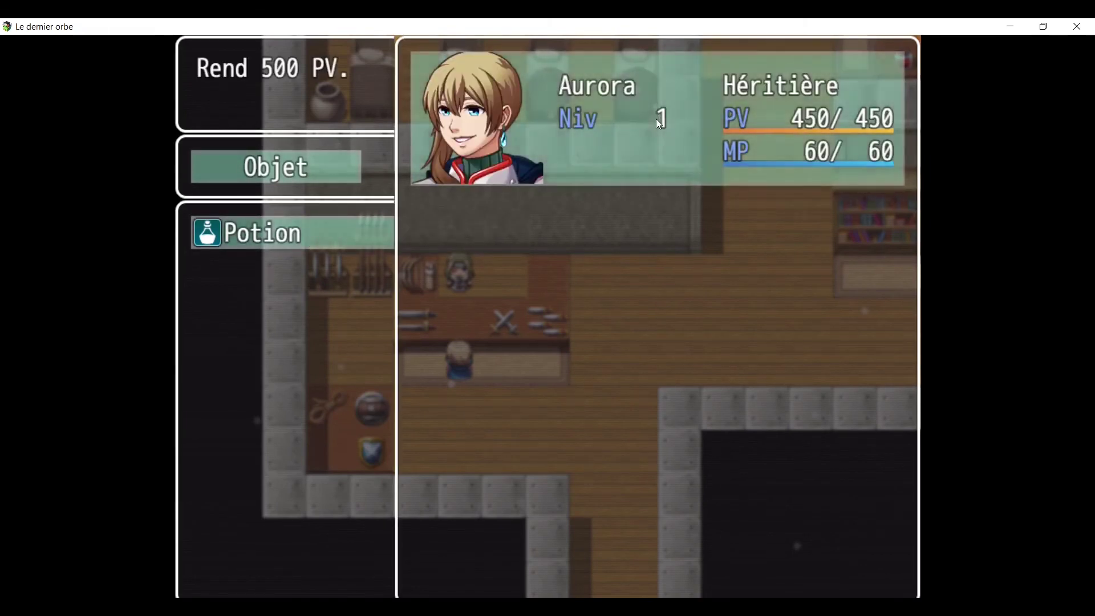
right_click(481, 163)
right_click(484, 165)
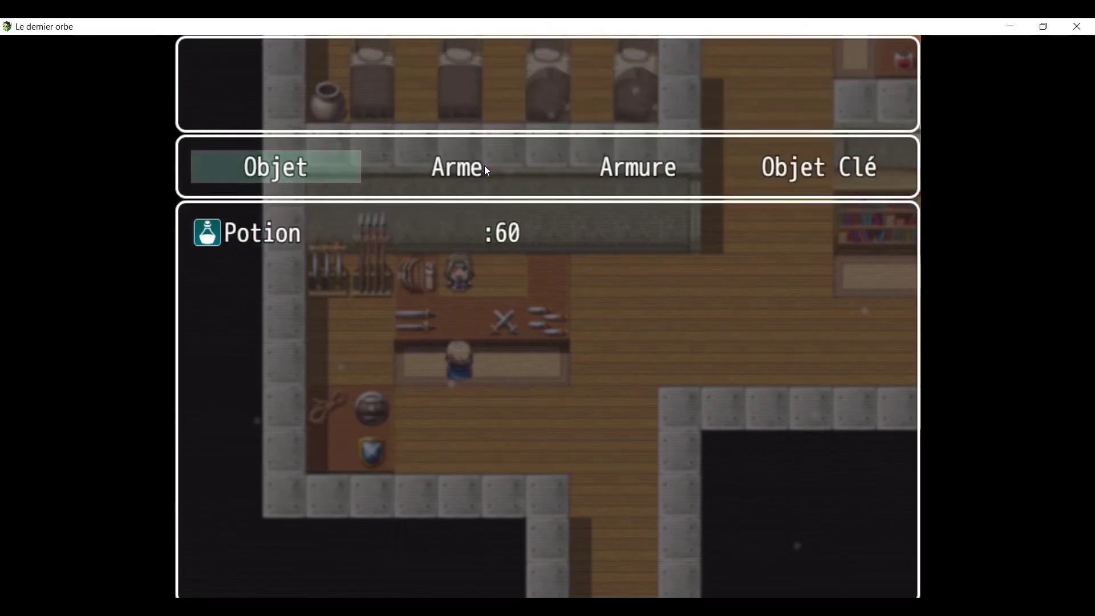
left_click(474, 167)
left_click(470, 165)
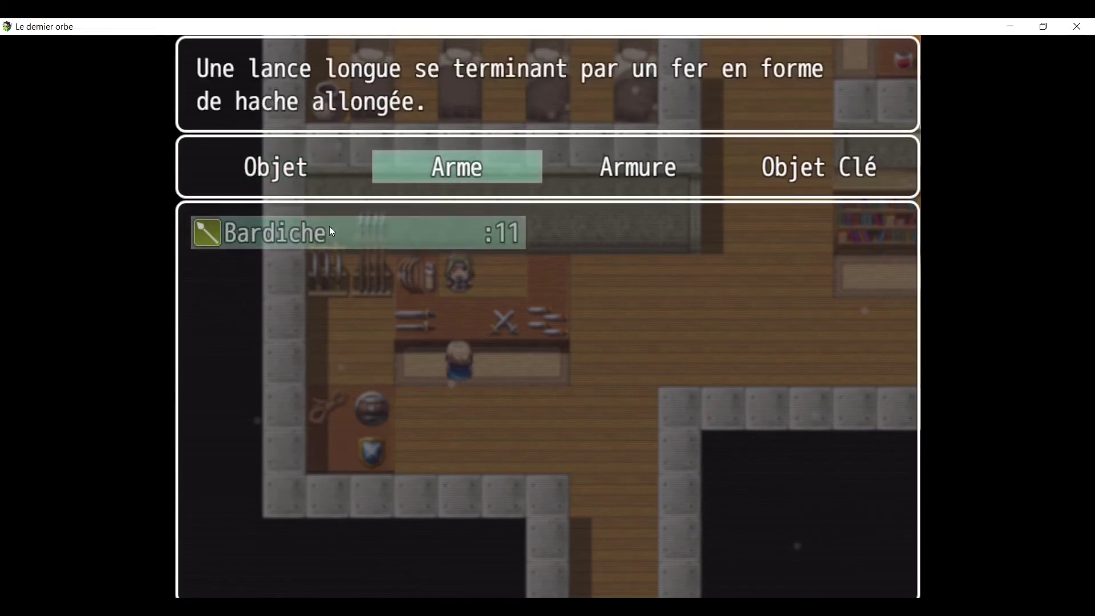
right_click(330, 225)
right_click(334, 226)
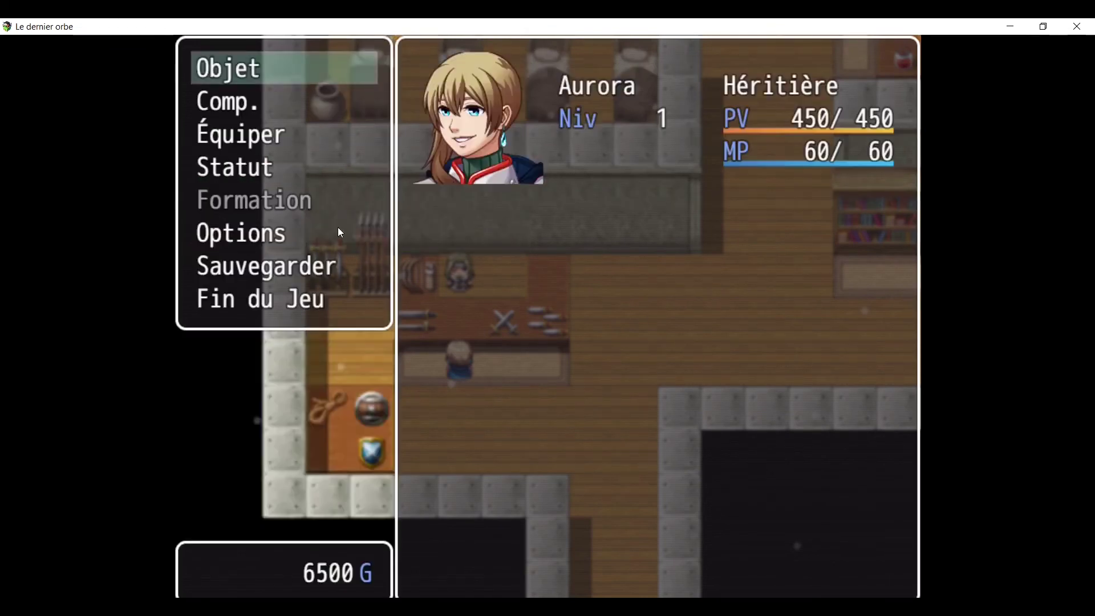
right_click(593, 315)
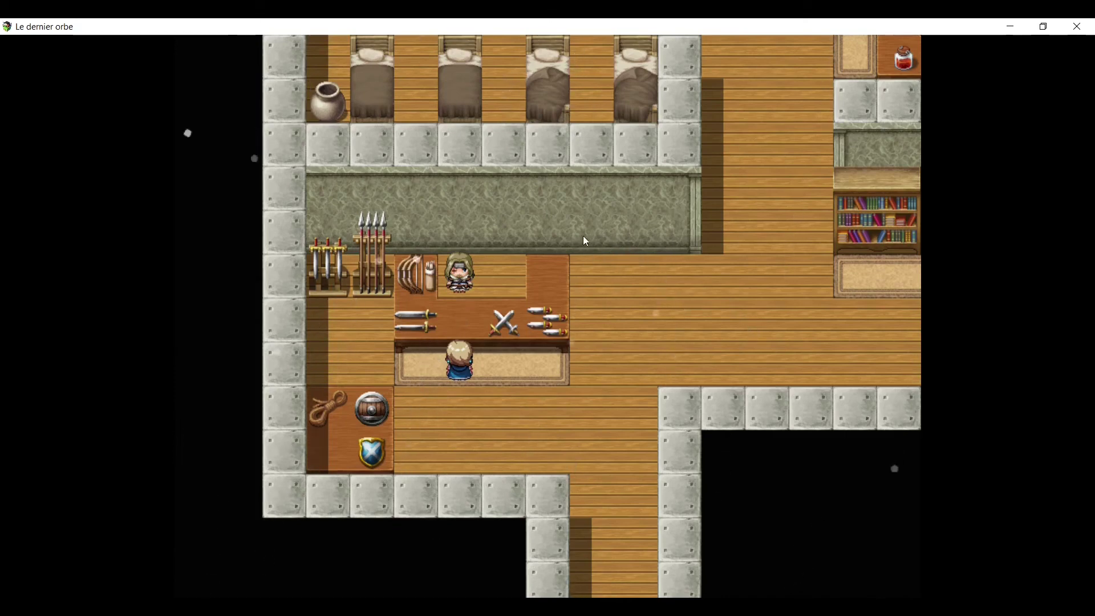
Walk from the weapons counter up the corridor towards the chest, and back down past the bookshelves towards the kitchen.
left_click(687, 316)
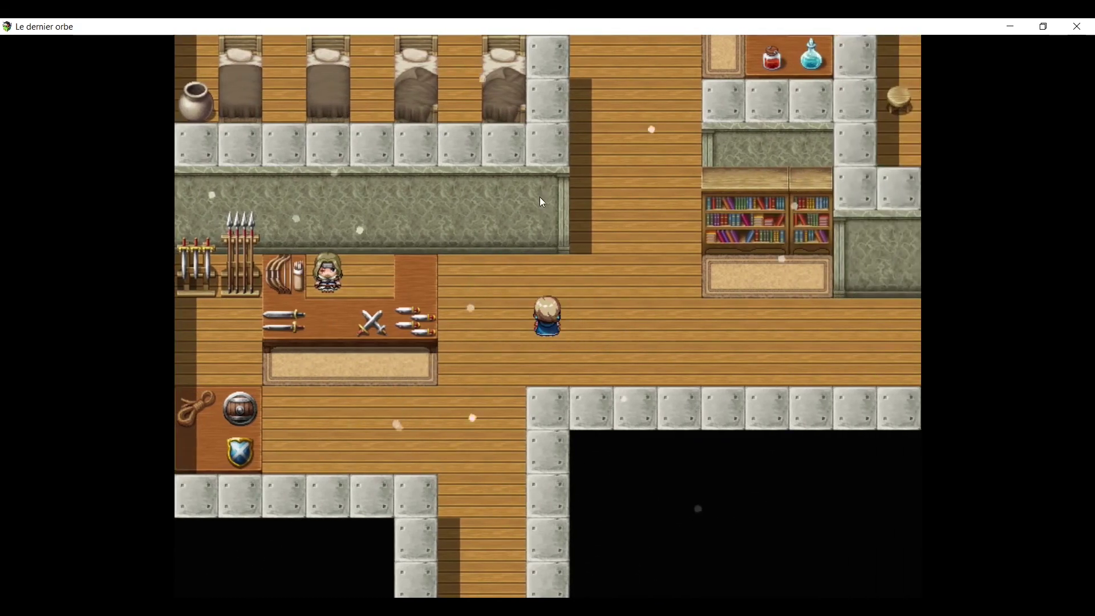
left_click(583, 140)
left_click(620, 79)
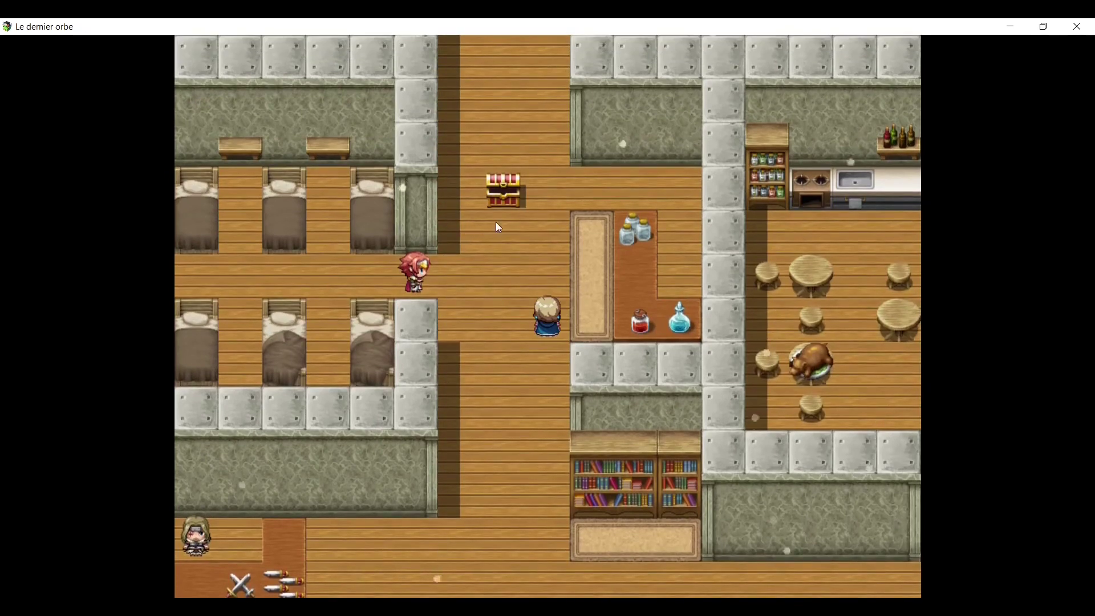
left_click(656, 445)
left_click(852, 271)
left_click(838, 262)
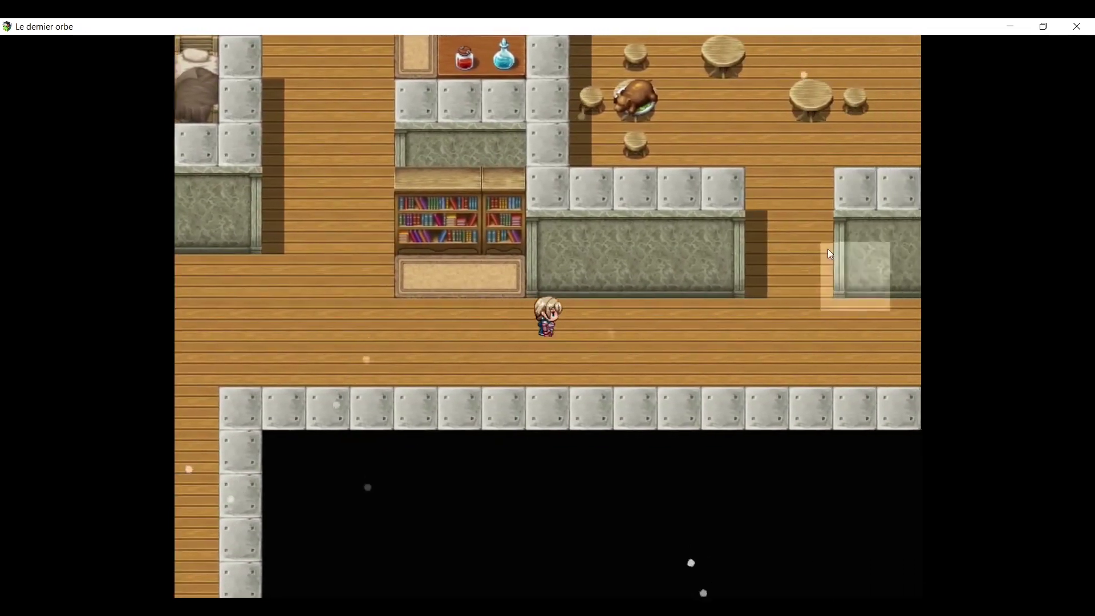
Enter the kitchen, interact with the large jar beside the worktop and dismiss its message.
left_click(647, 172)
left_click(588, 130)
left_click(594, 228)
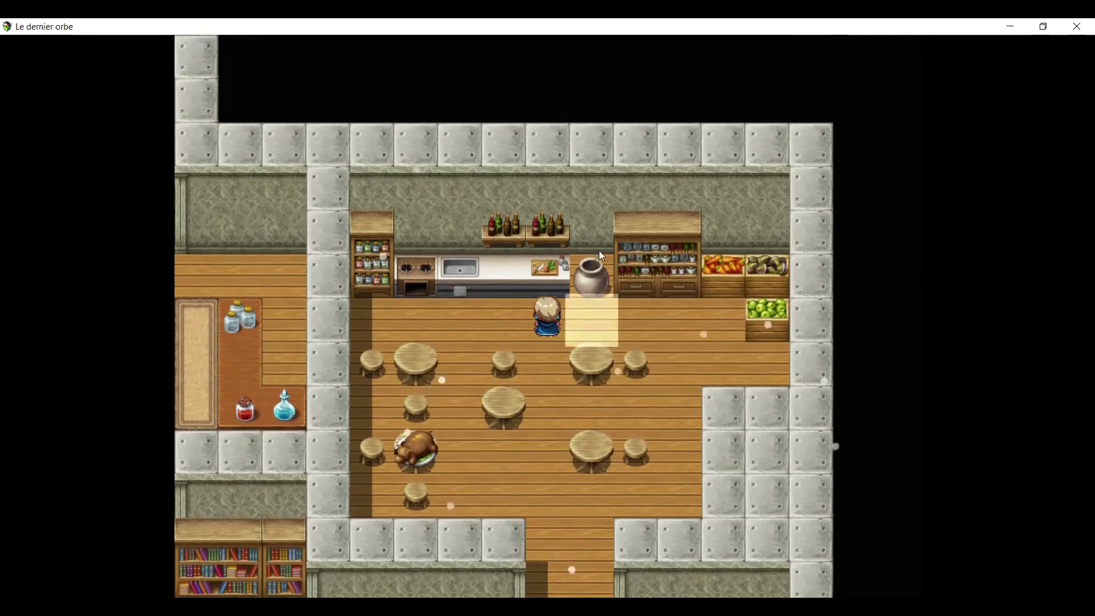
left_click(590, 281)
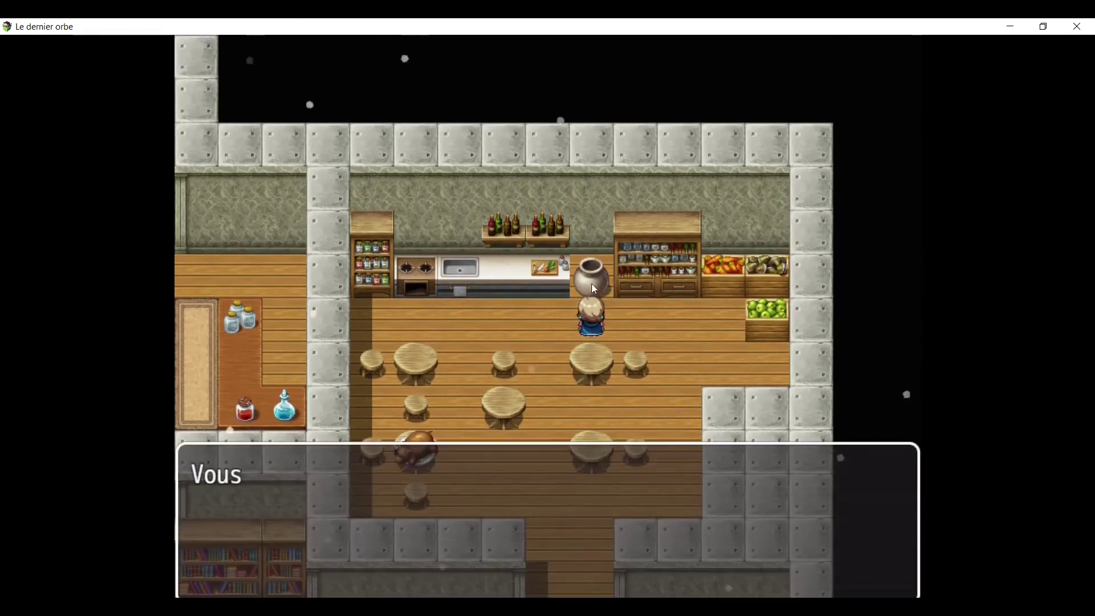
left_click(531, 338)
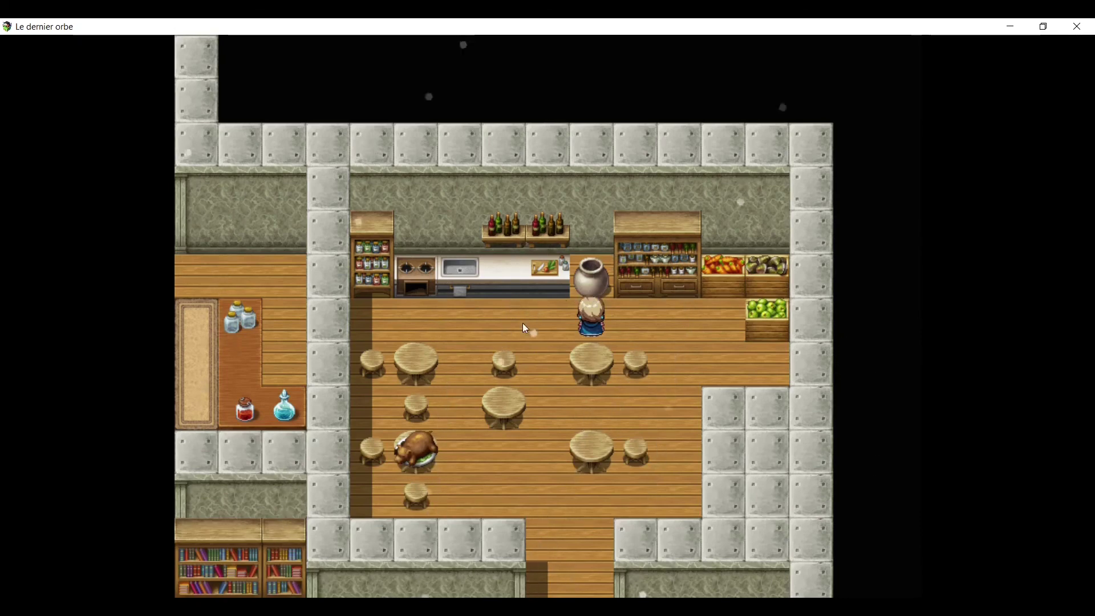
Walk out of the kitchen to the bookshelves, and up the corridor past the treasure chest.
left_click(564, 473)
left_click(243, 308)
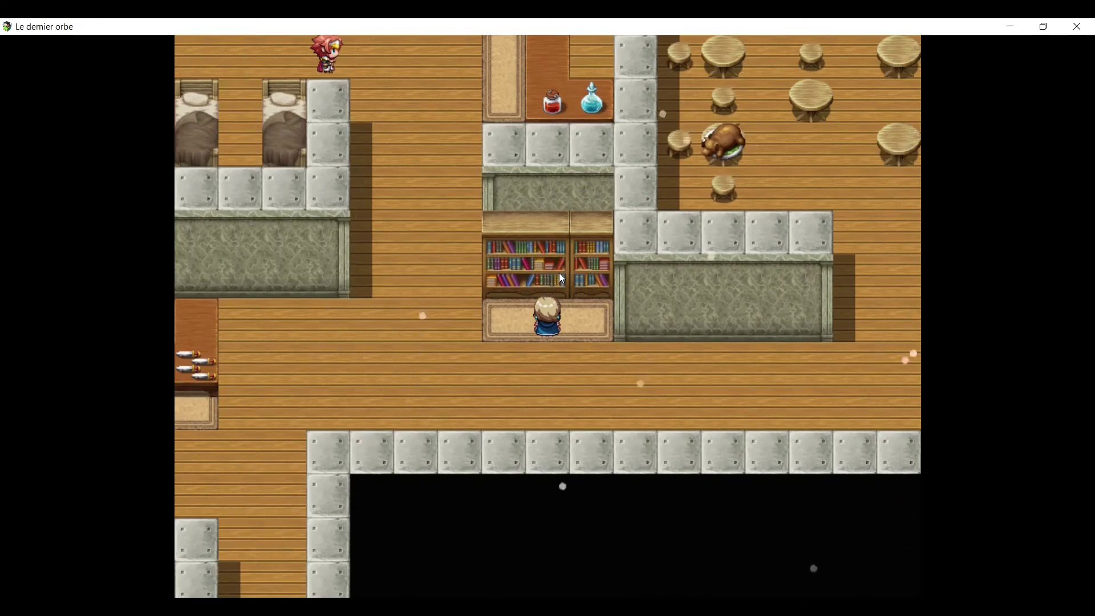
left_click(426, 163)
left_click(619, 197)
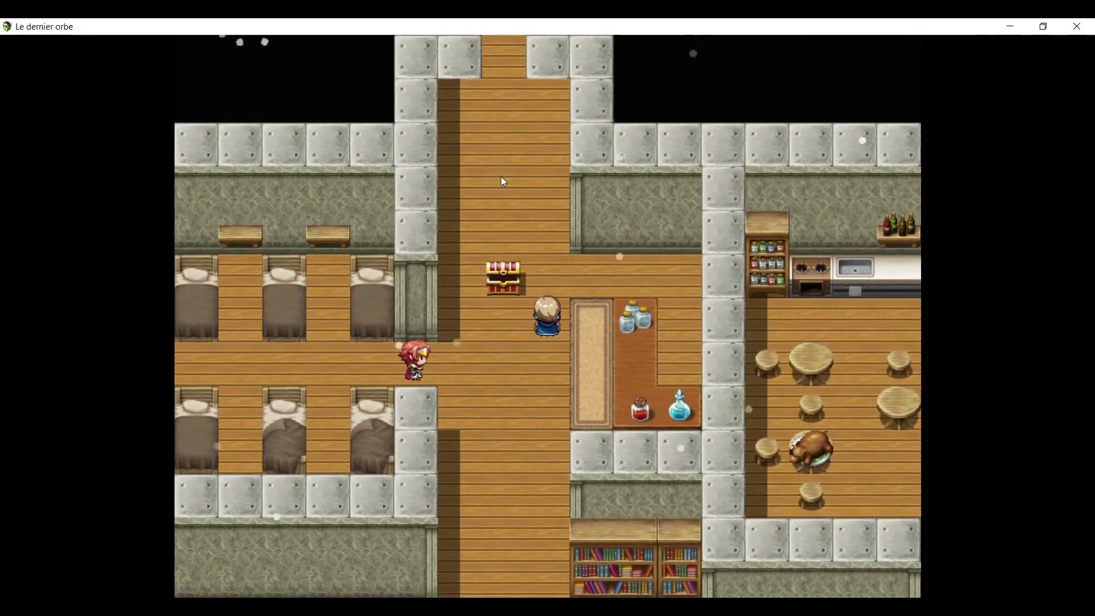
left_click(501, 176)
left_click(584, 520)
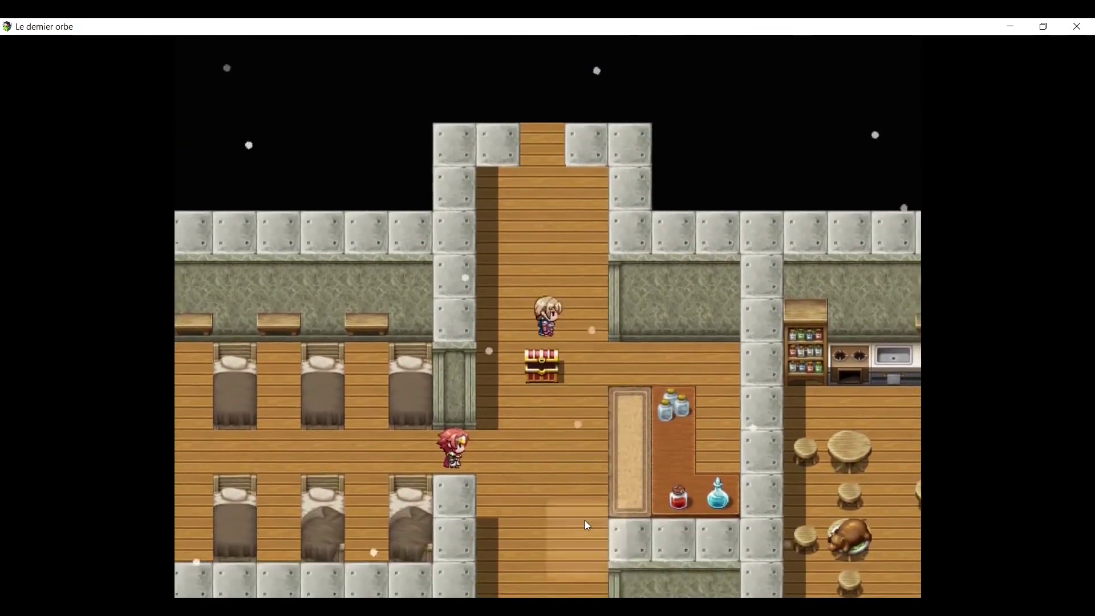
left_click(538, 403)
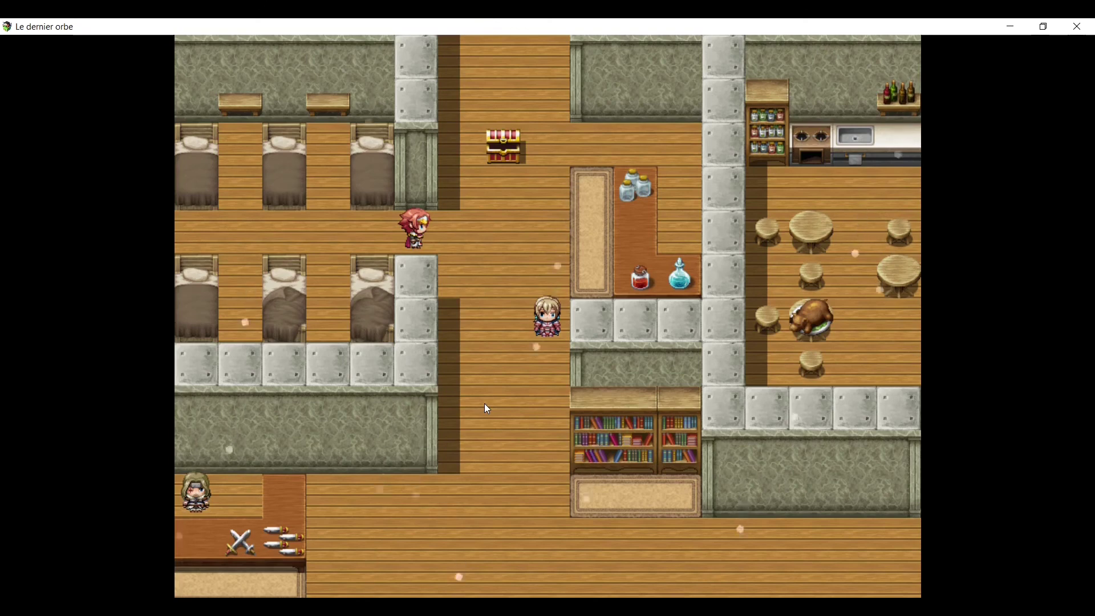
left_click(487, 362)
left_click(556, 443)
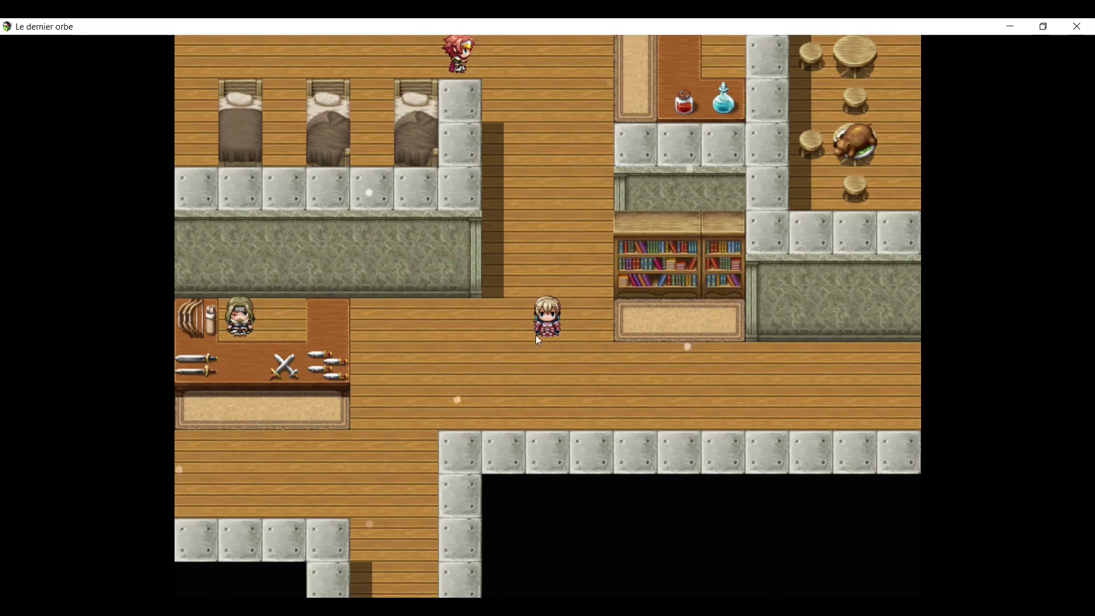
left_click(530, 220)
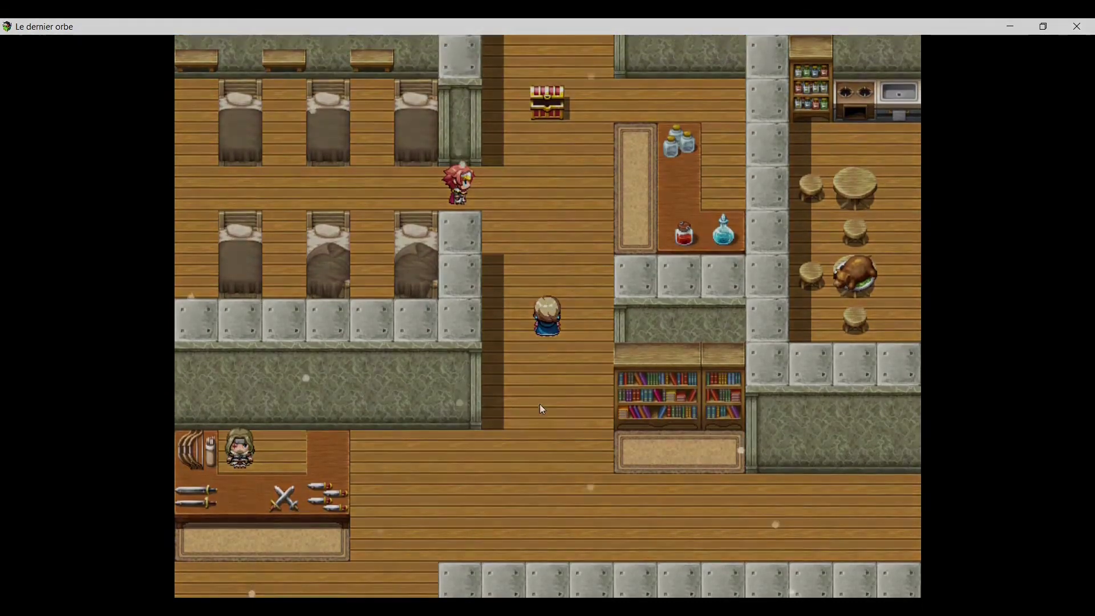
left_click(591, 402)
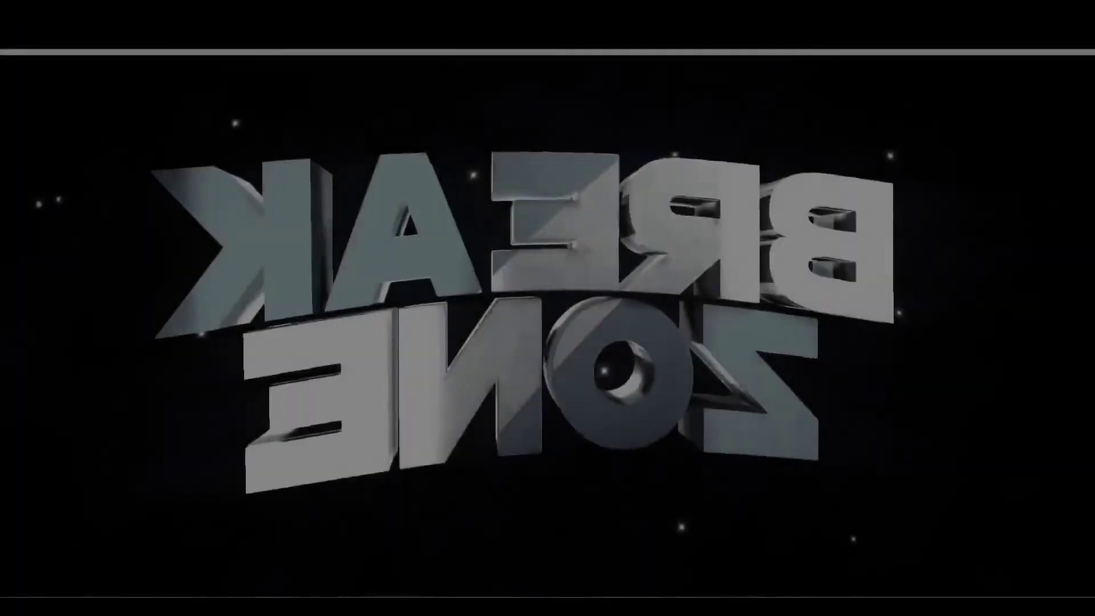